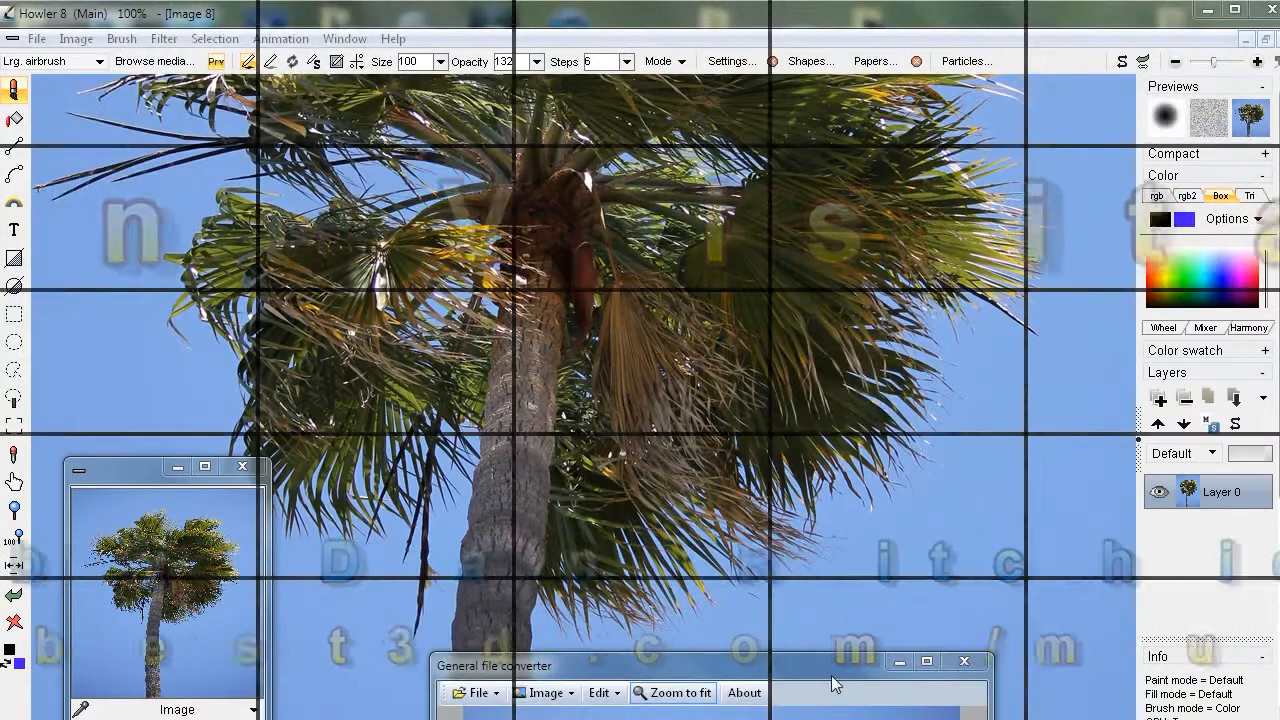
- Open IMG_3694.JPG in the General file converter and enlarge the converter window
drag(835, 655, 938, 264)
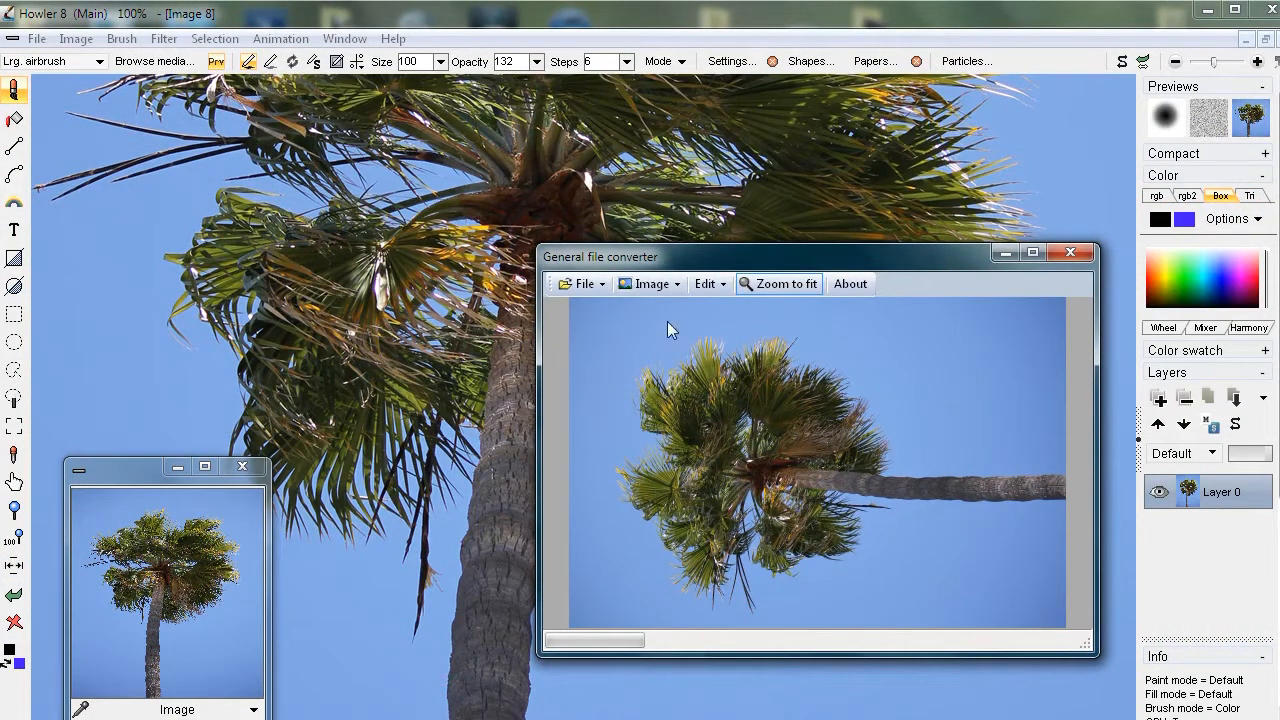
drag(701, 265, 679, 245)
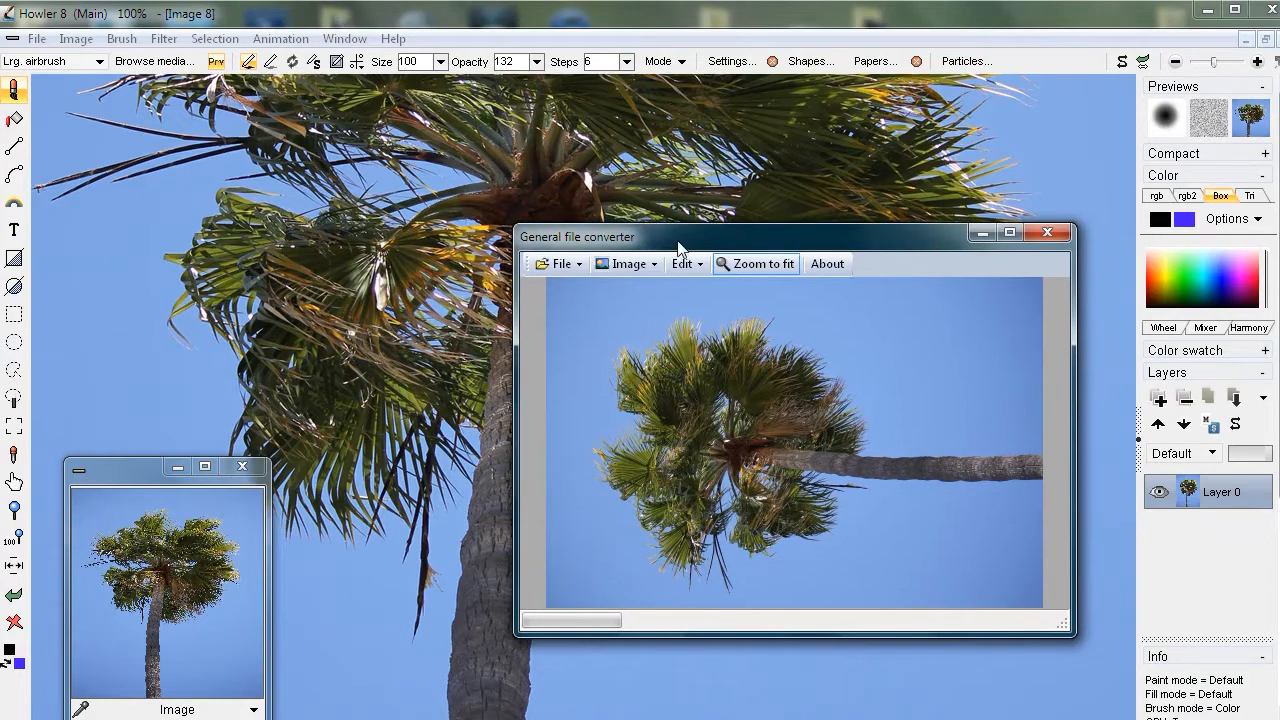
click(561, 264)
click(590, 290)
drag(721, 250, 306, 54)
drag(1168, 371, 1180, 462)
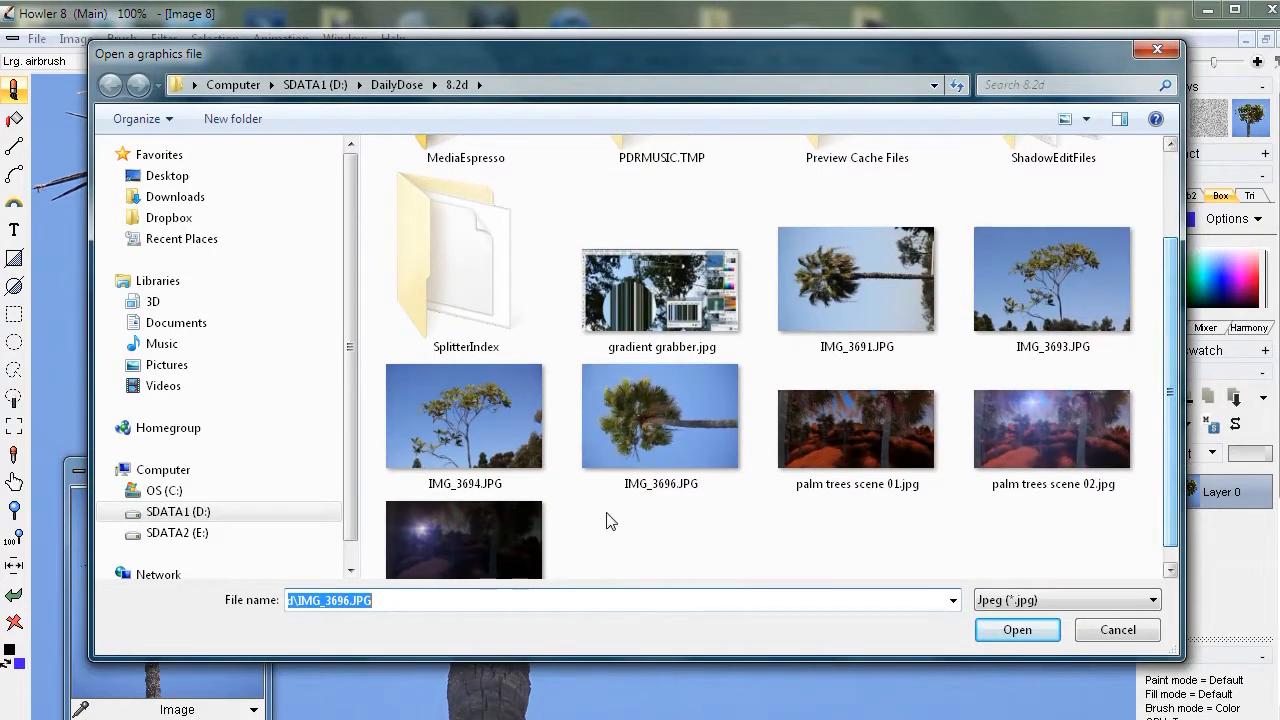
click(463, 407)
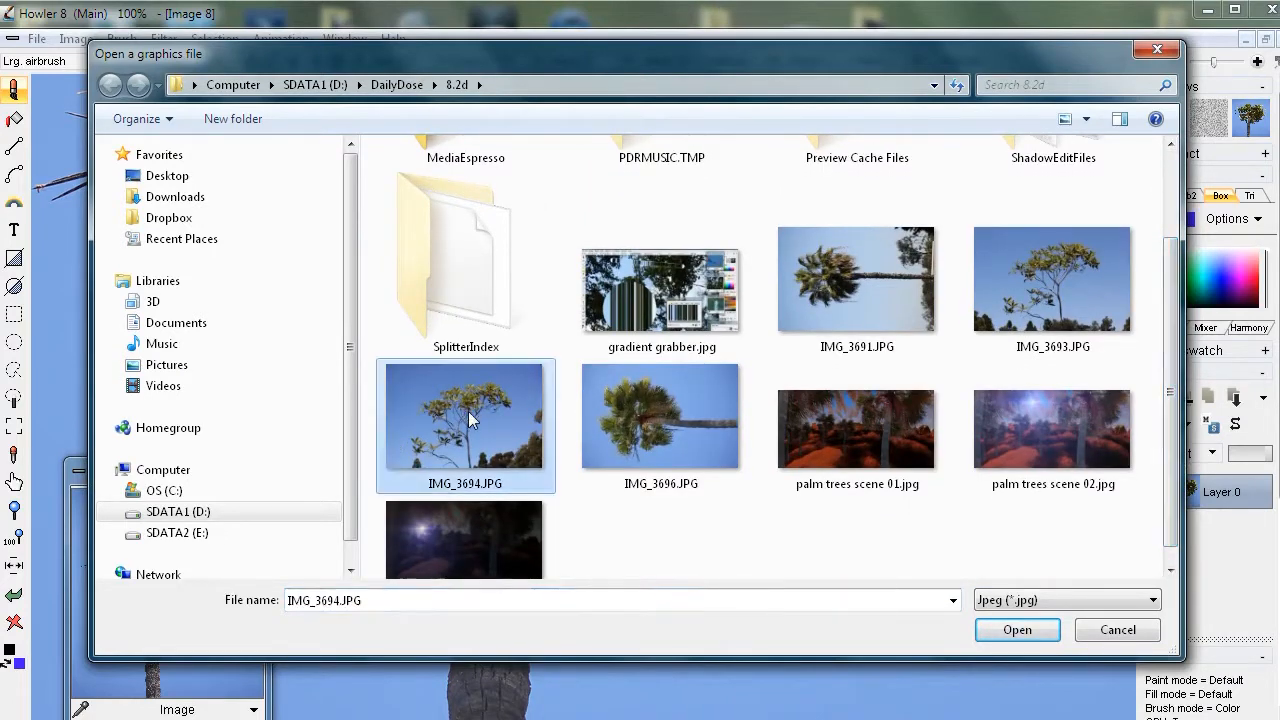
click(1039, 631)
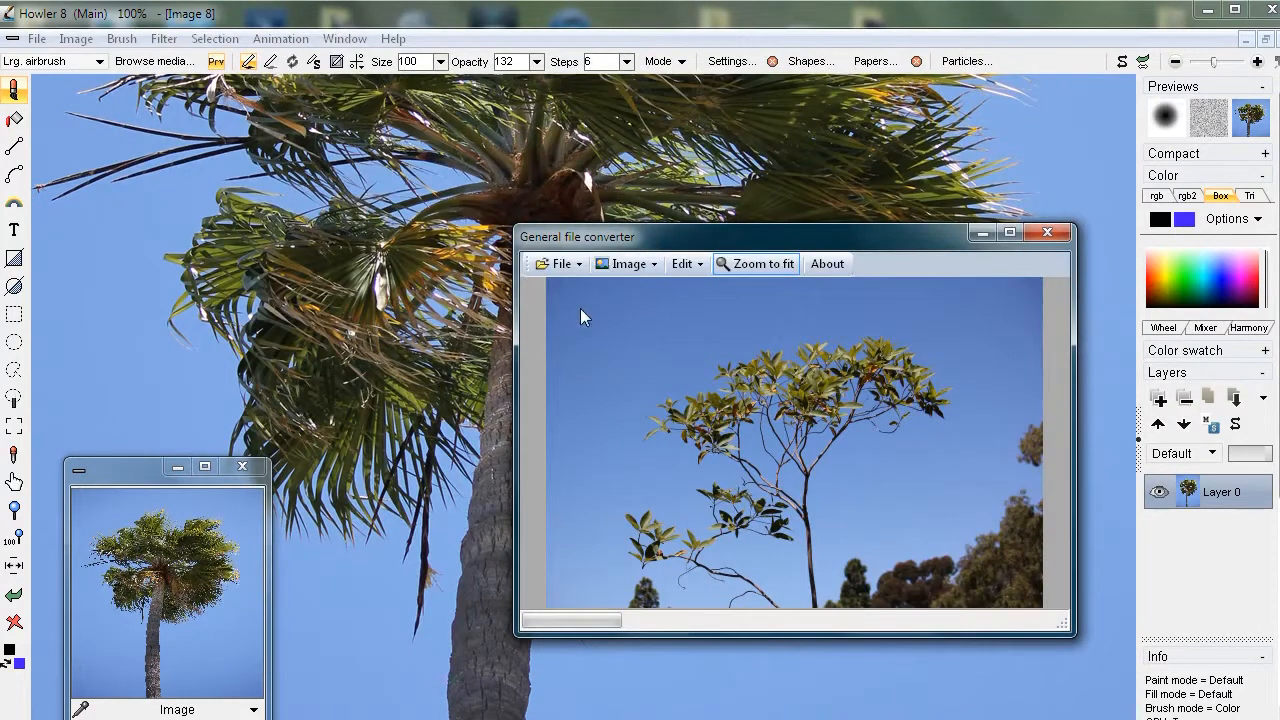
drag(766, 248, 506, 143)
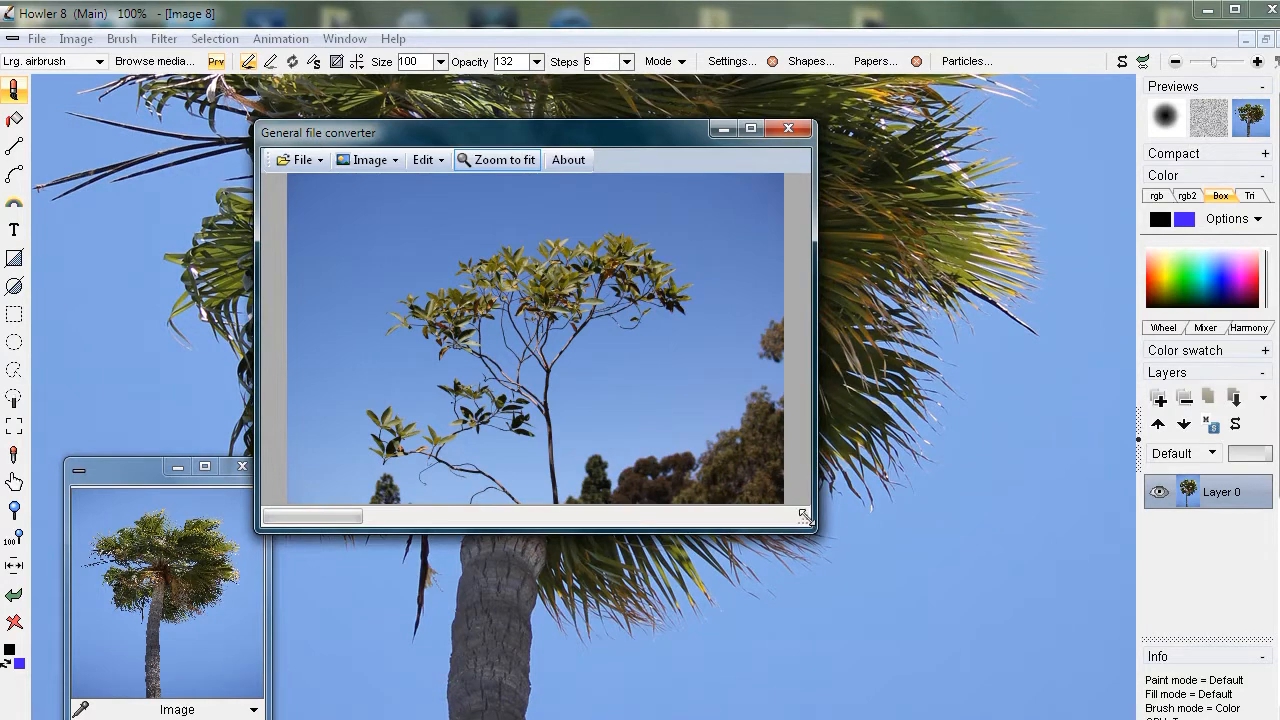
drag(804, 514, 1048, 646)
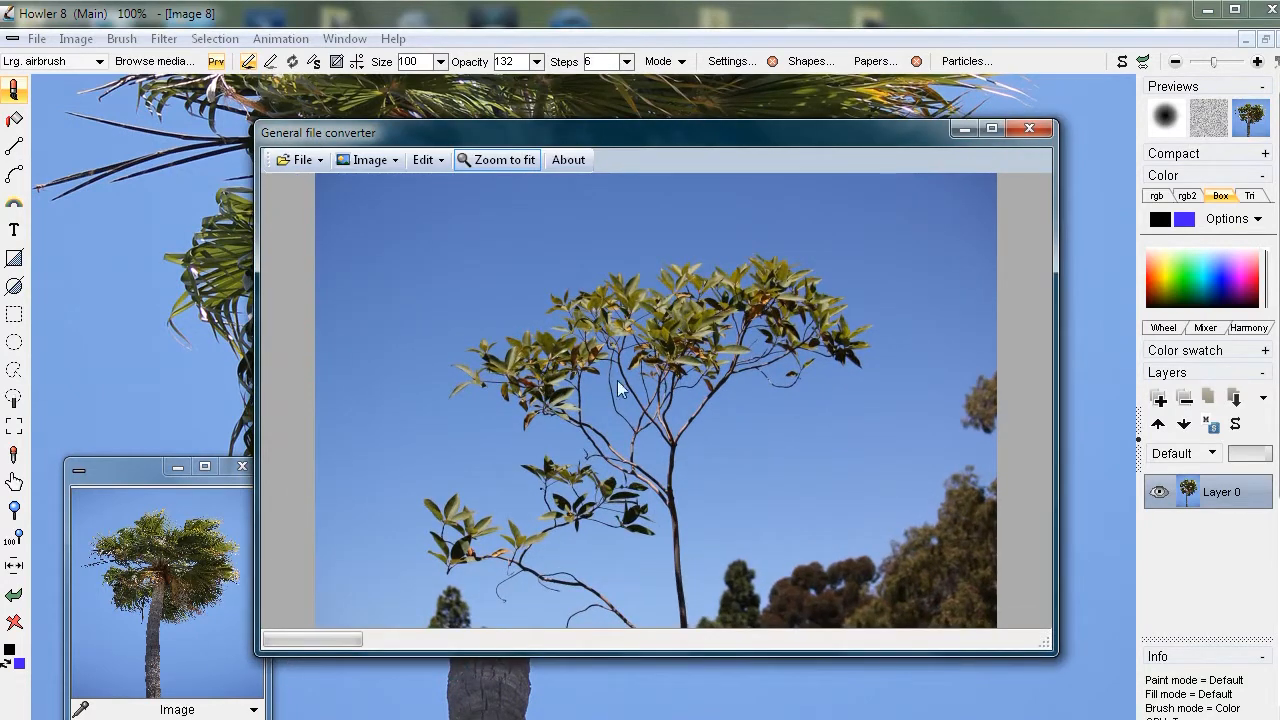
- Check the loaded photo's pixel format, dimensions and size on disc
click(375, 160)
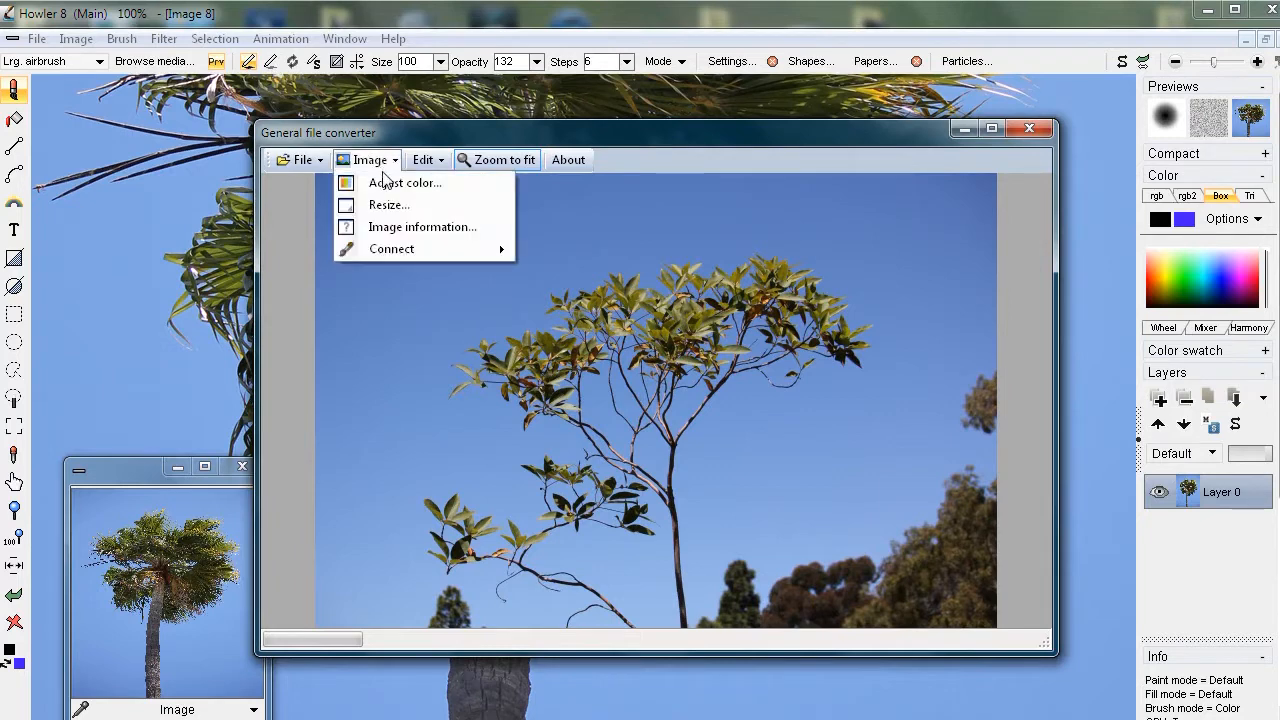
click(422, 227)
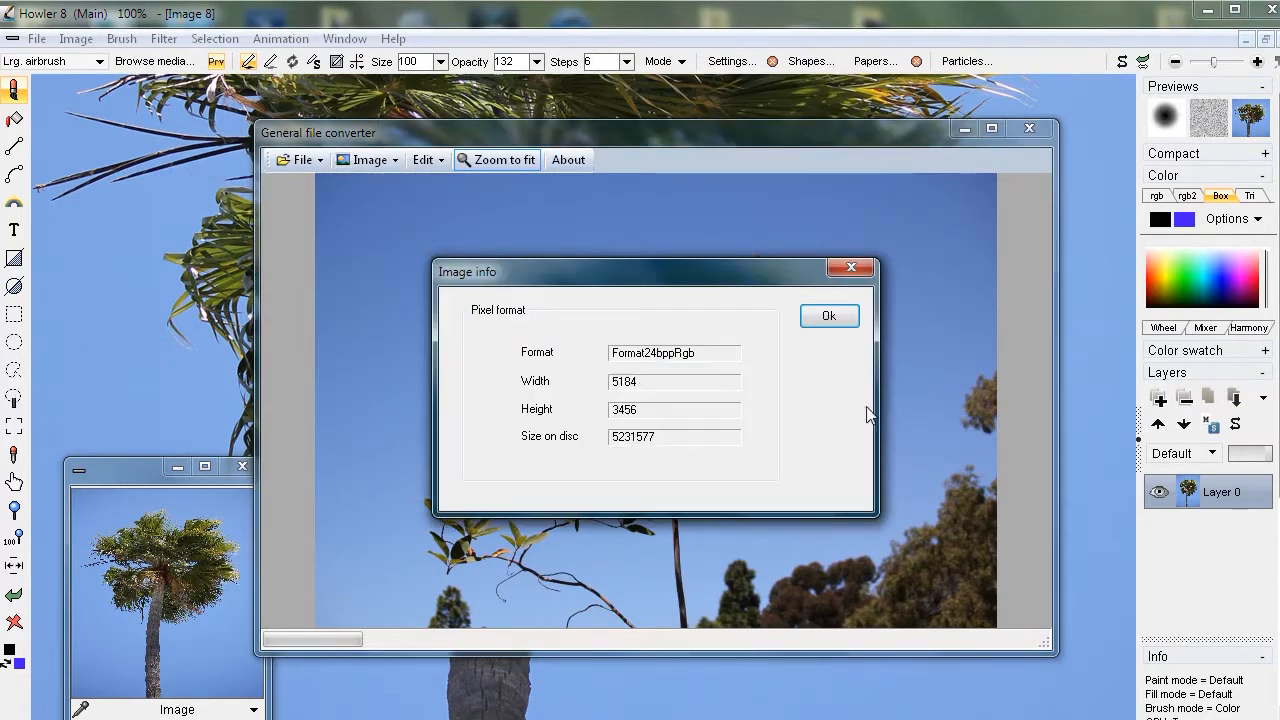
click(830, 316)
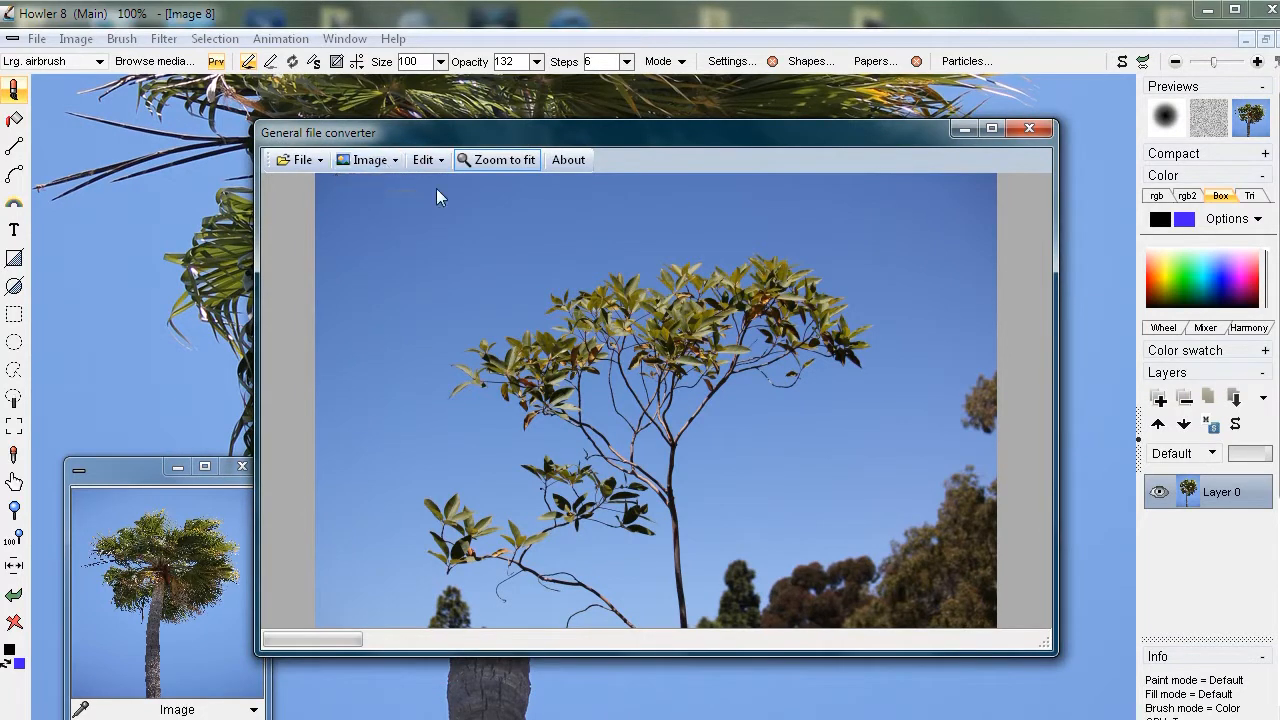
- Resize the loaded photo to a width of 2000 and a height of 1500
click(371, 163)
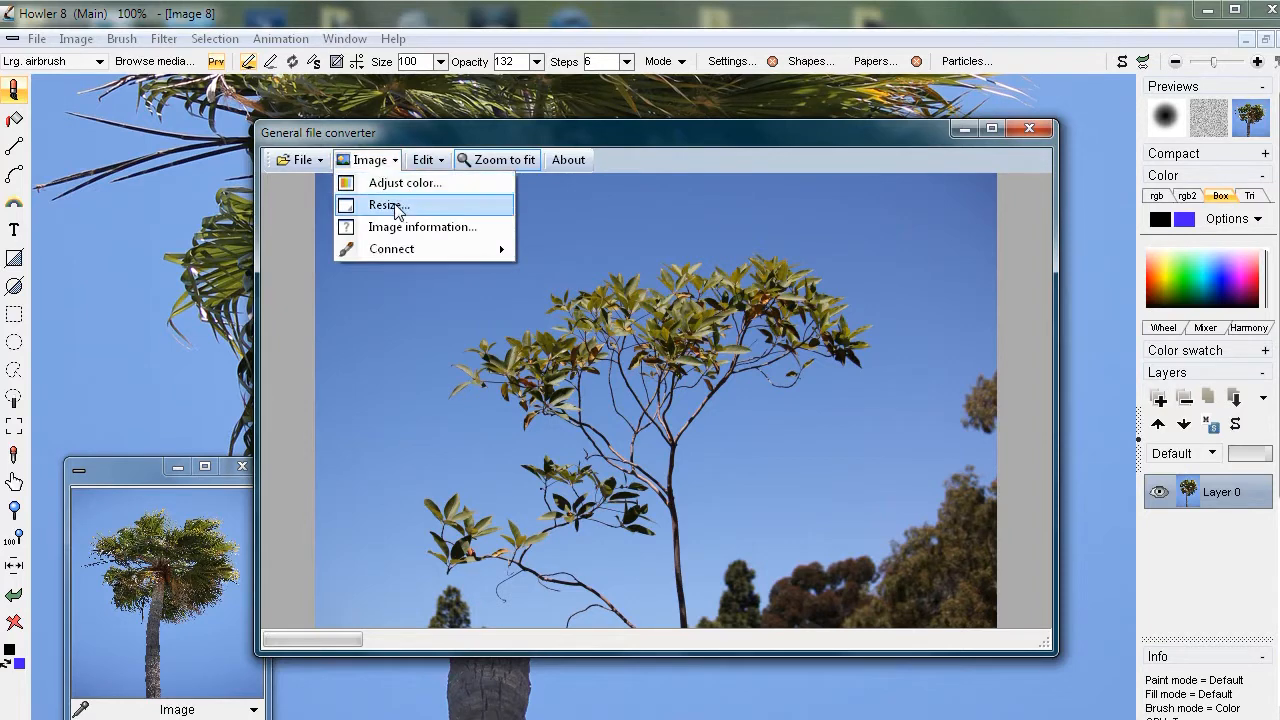
click(390, 205)
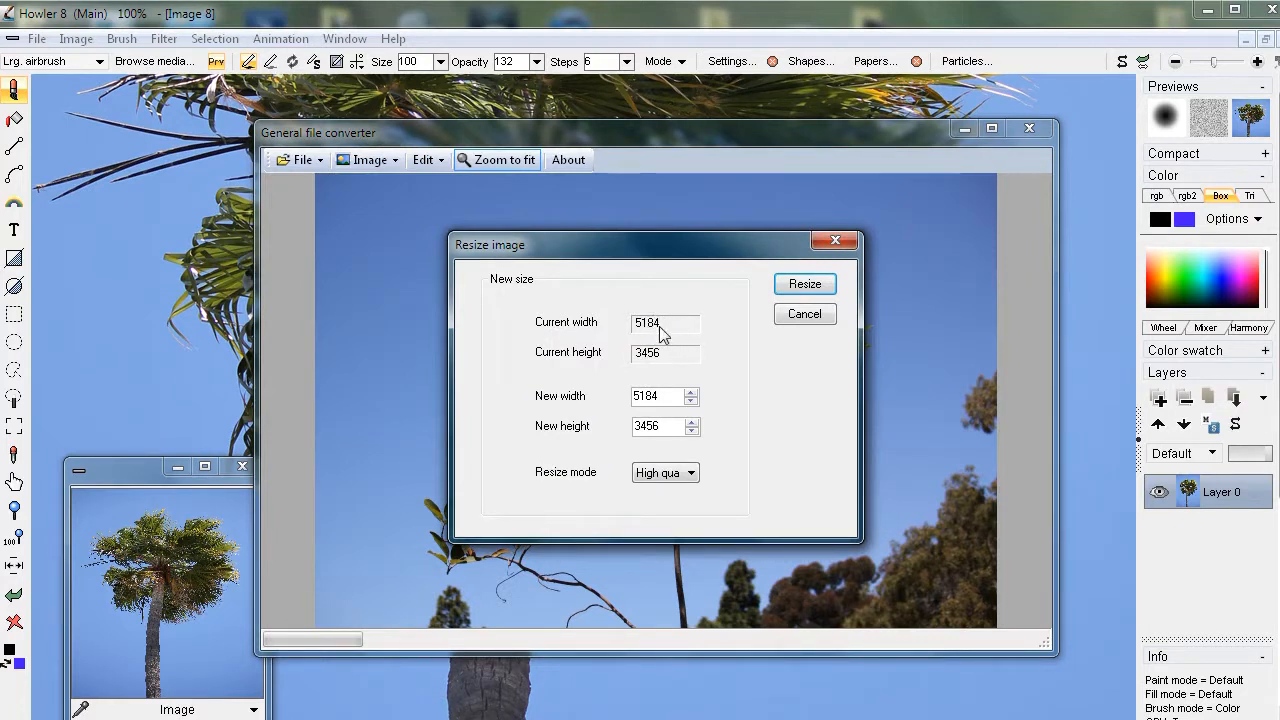
drag(671, 395, 590, 412)
text(2000)
drag(659, 428, 570, 433)
text(1500)
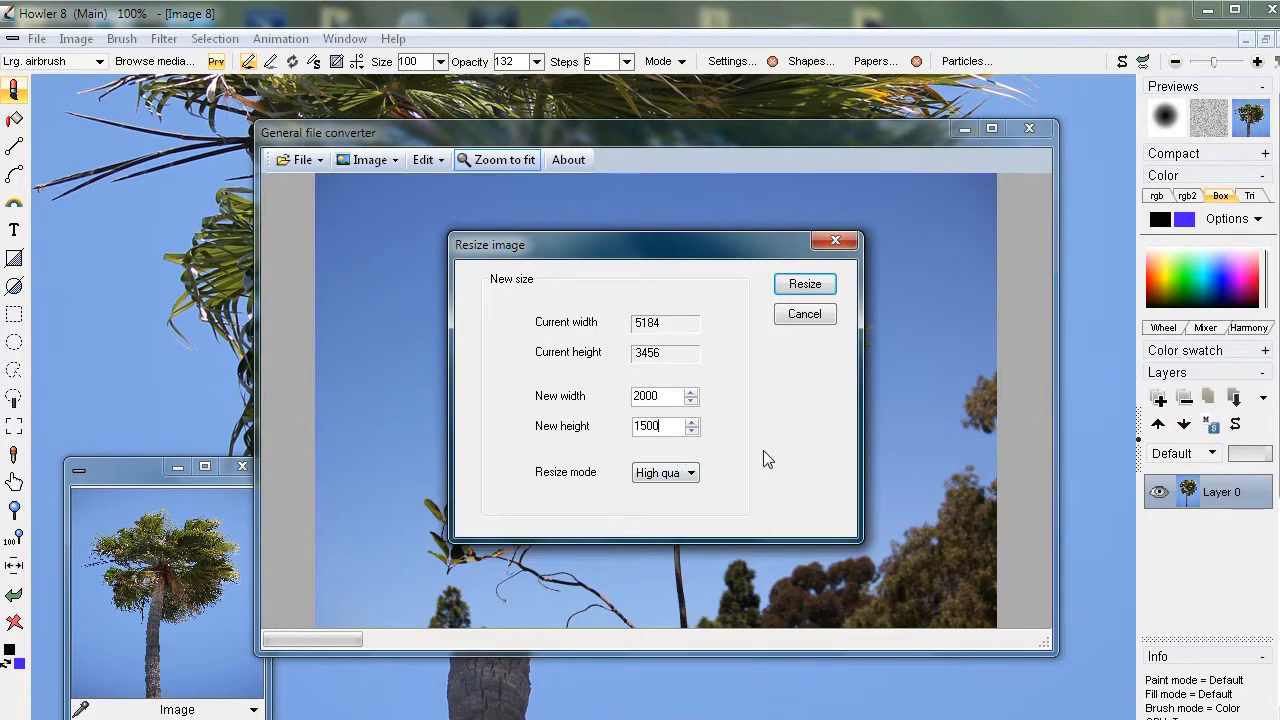
click(805, 284)
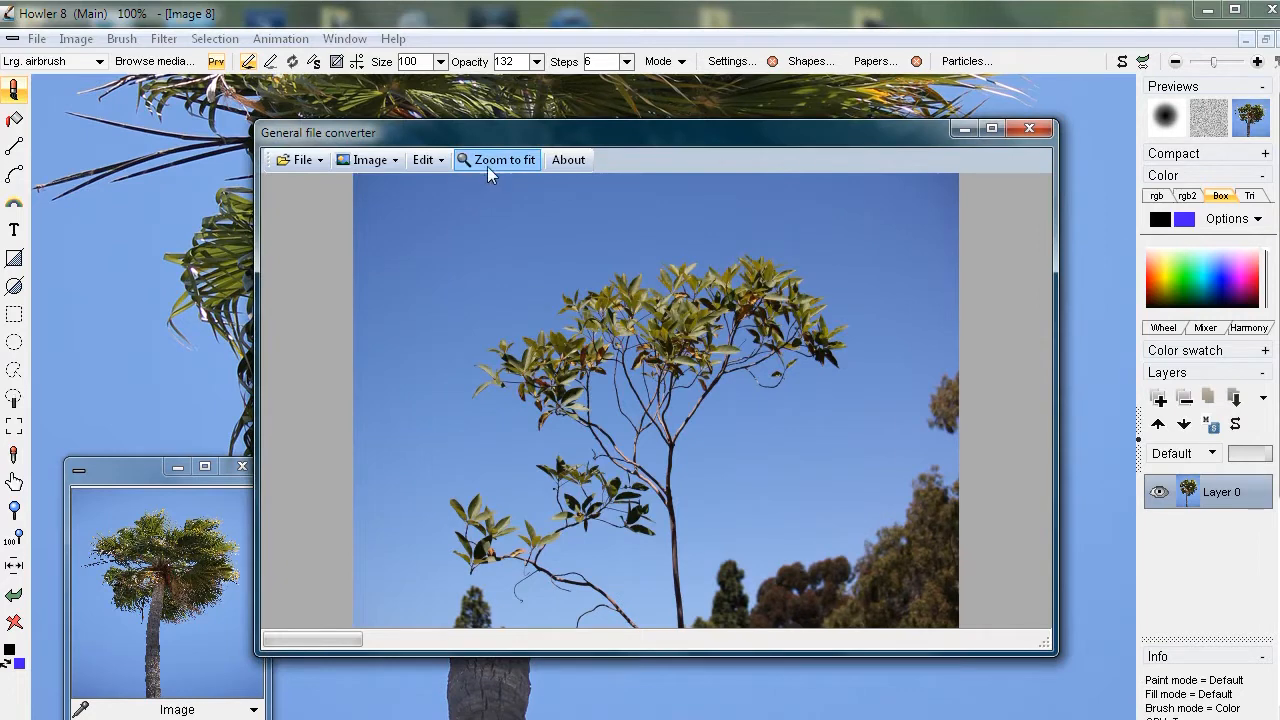
- Inspect the leaves and branches of the resized photo at full size instead of fitted to the window
click(507, 160)
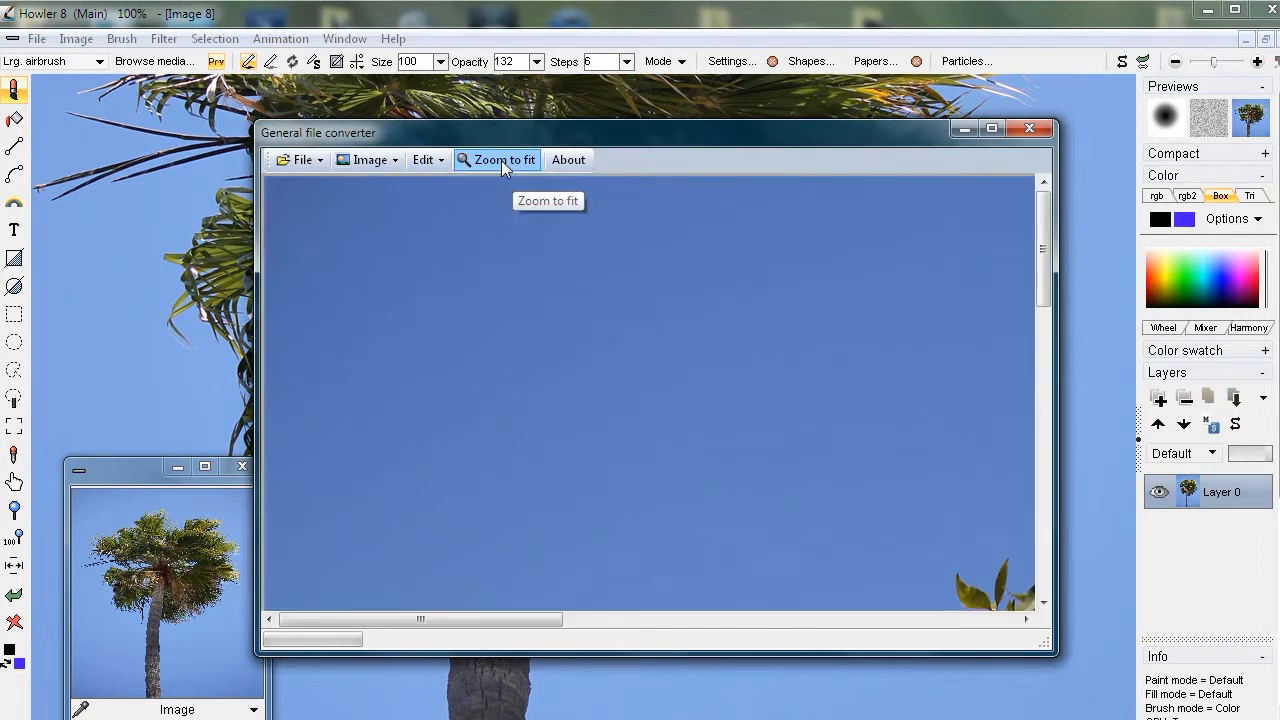
click(501, 160)
click(501, 160)
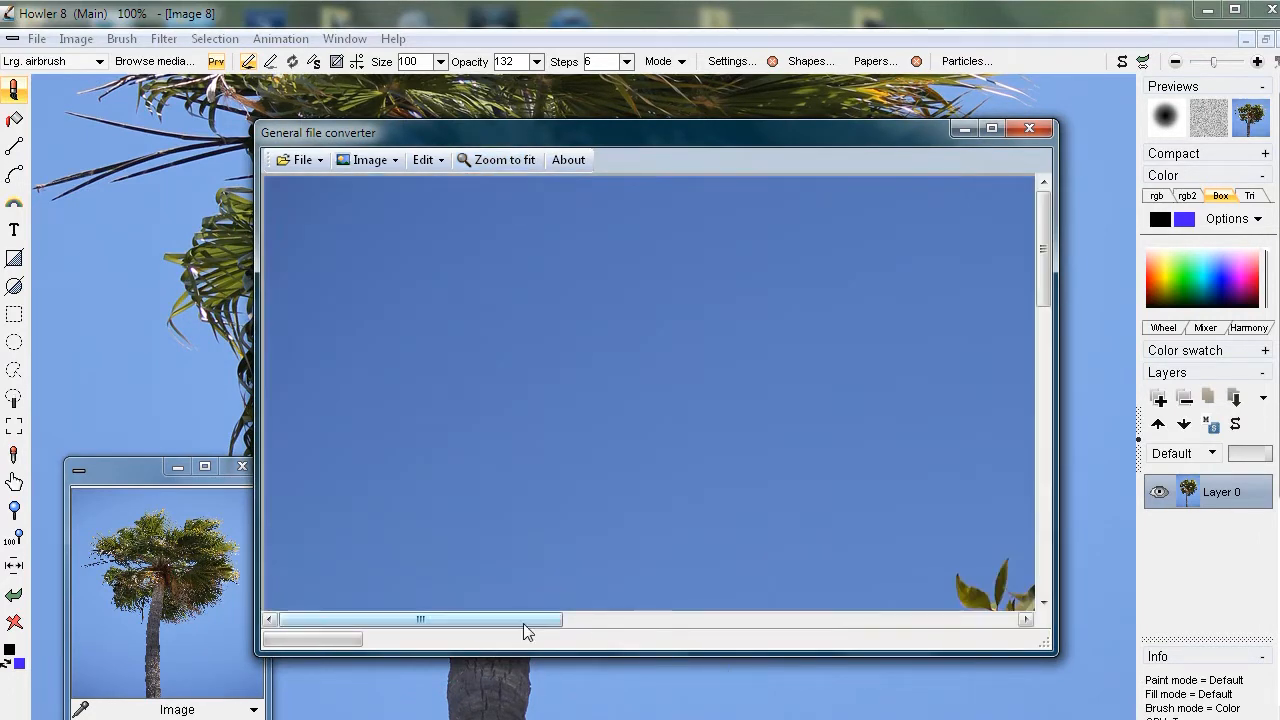
drag(523, 621, 800, 621)
drag(1037, 252, 1040, 341)
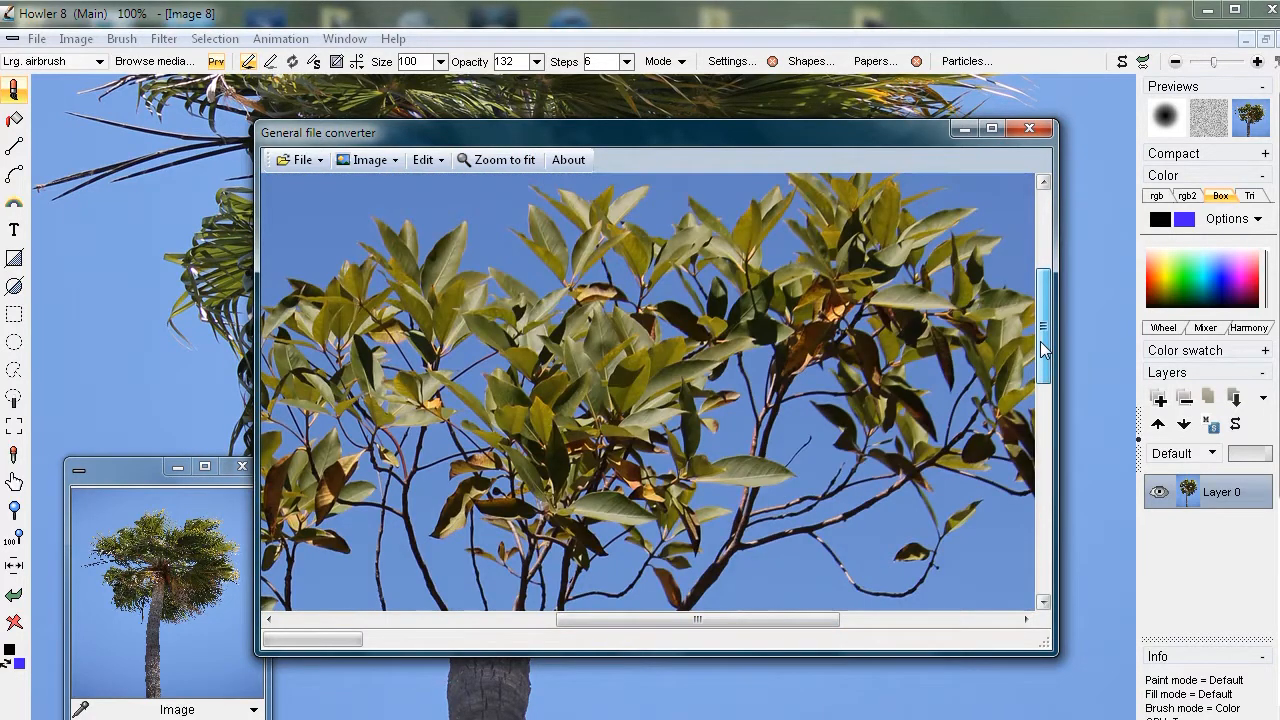
- Export the resized photo from the file converter to PD
click(357, 163)
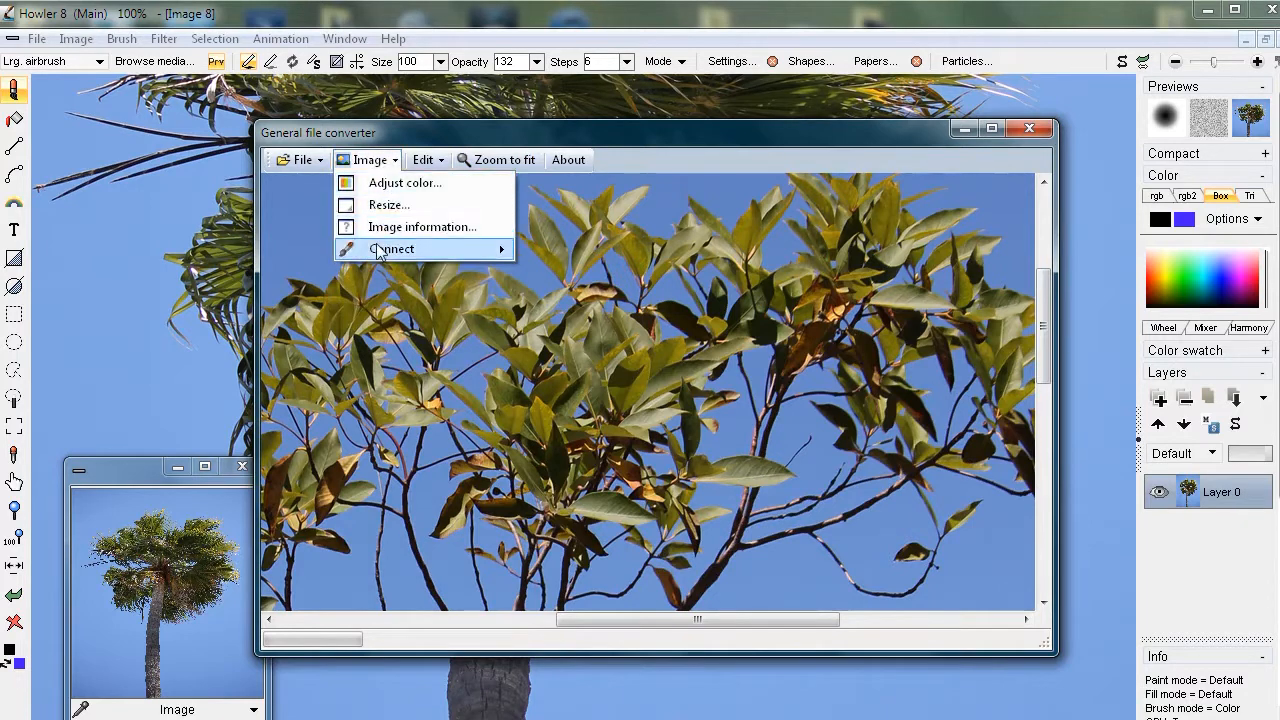
mouse_move(377, 252)
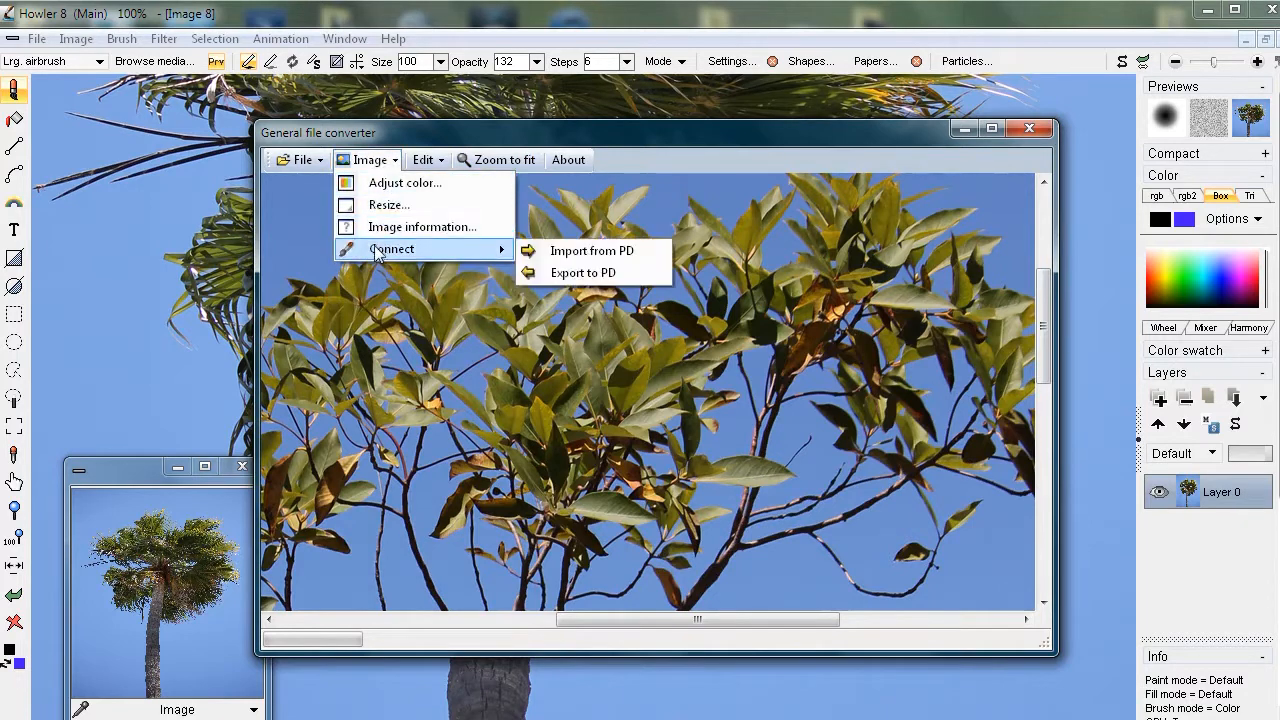
click(575, 276)
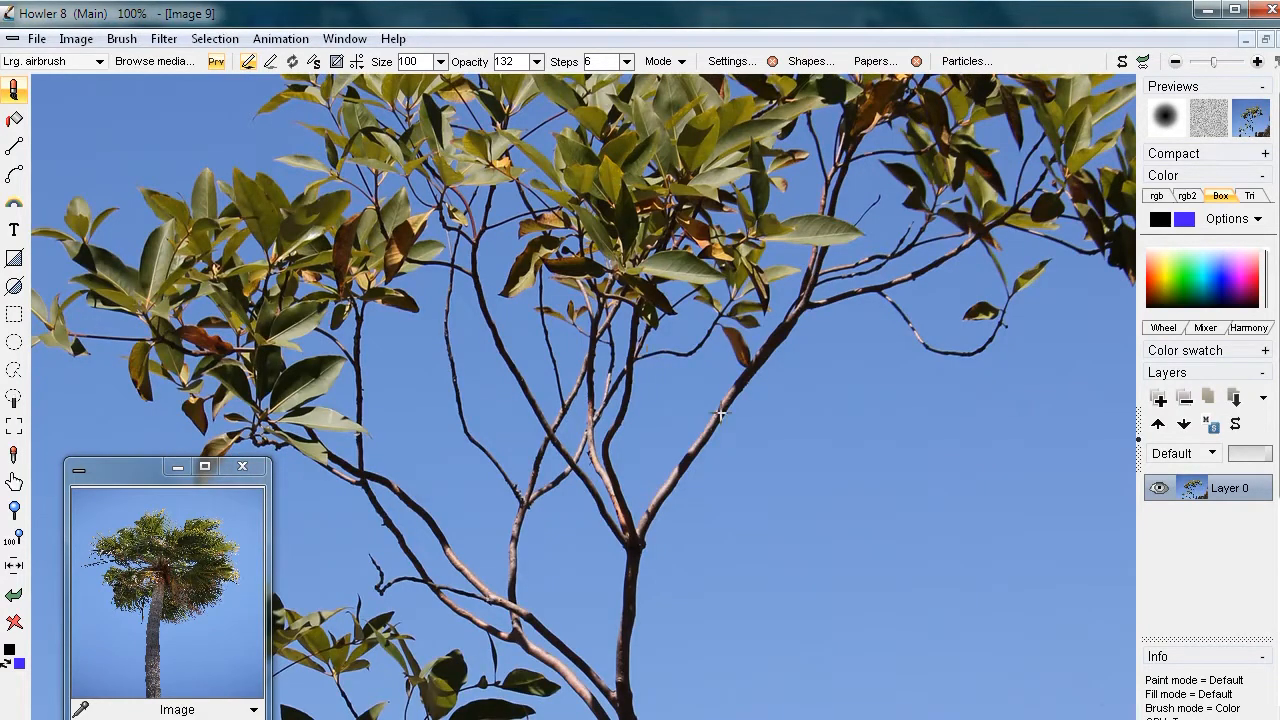
- Examine the exported photo as a whole and its branches in close-up
scroll(757, 414, down, 4)
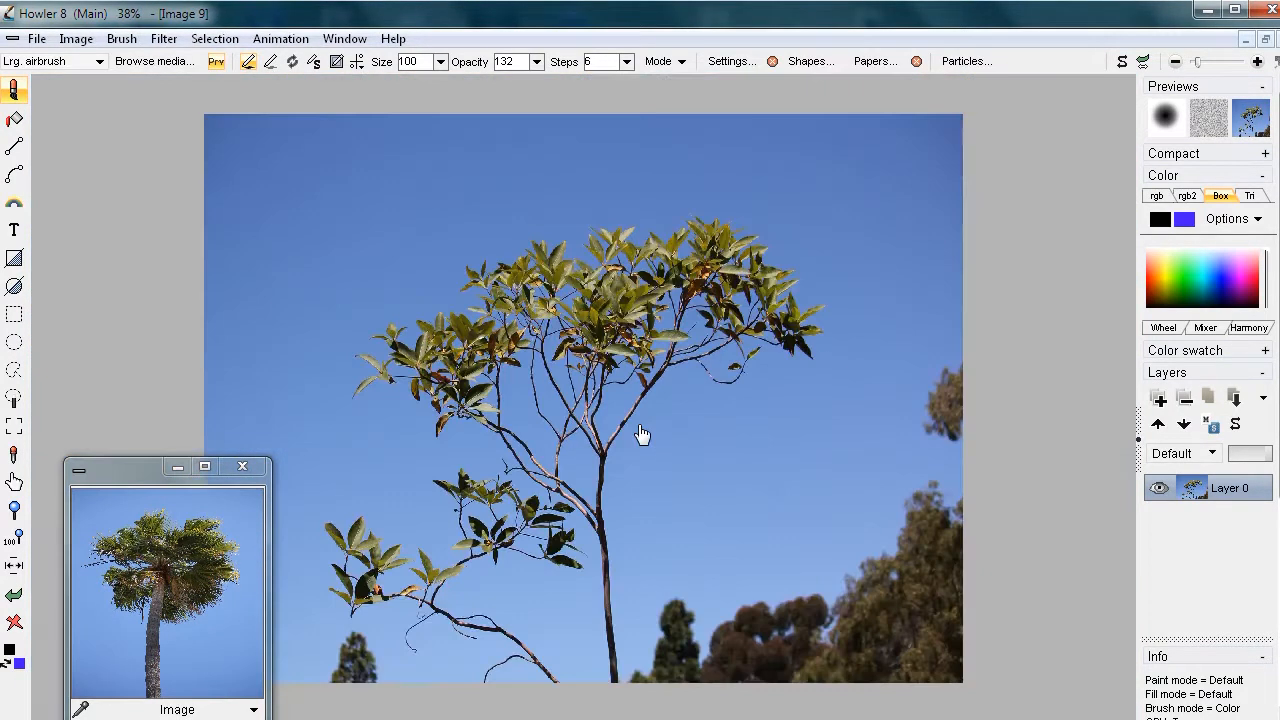
scroll(660, 432, up, 1)
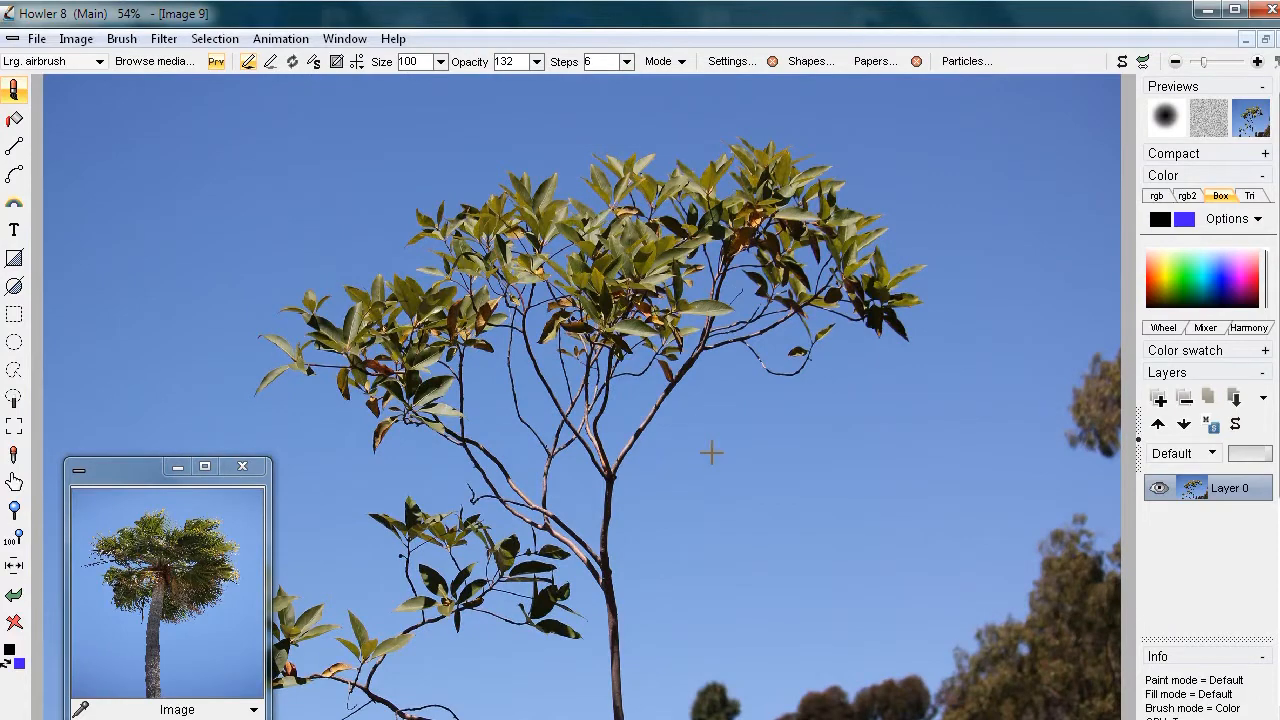
scroll(490, 398, up, 6)
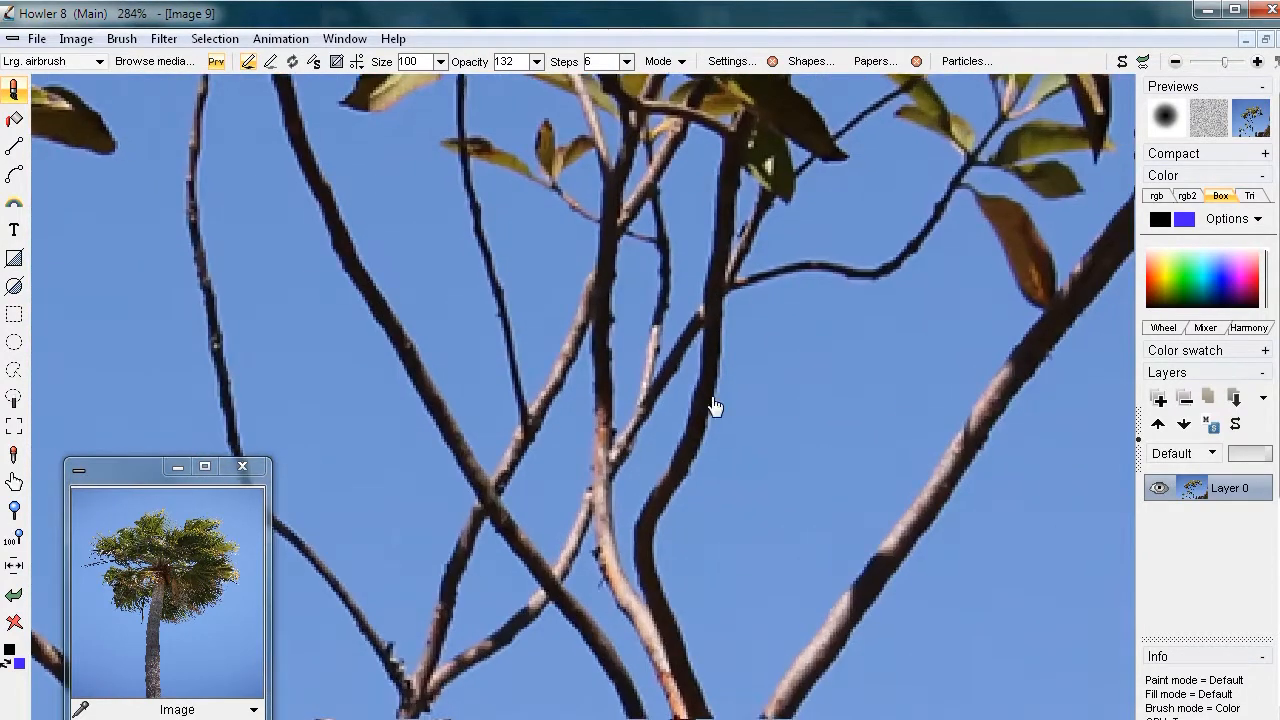
drag(714, 405, 686, 608)
scroll(750, 352, down, 5)
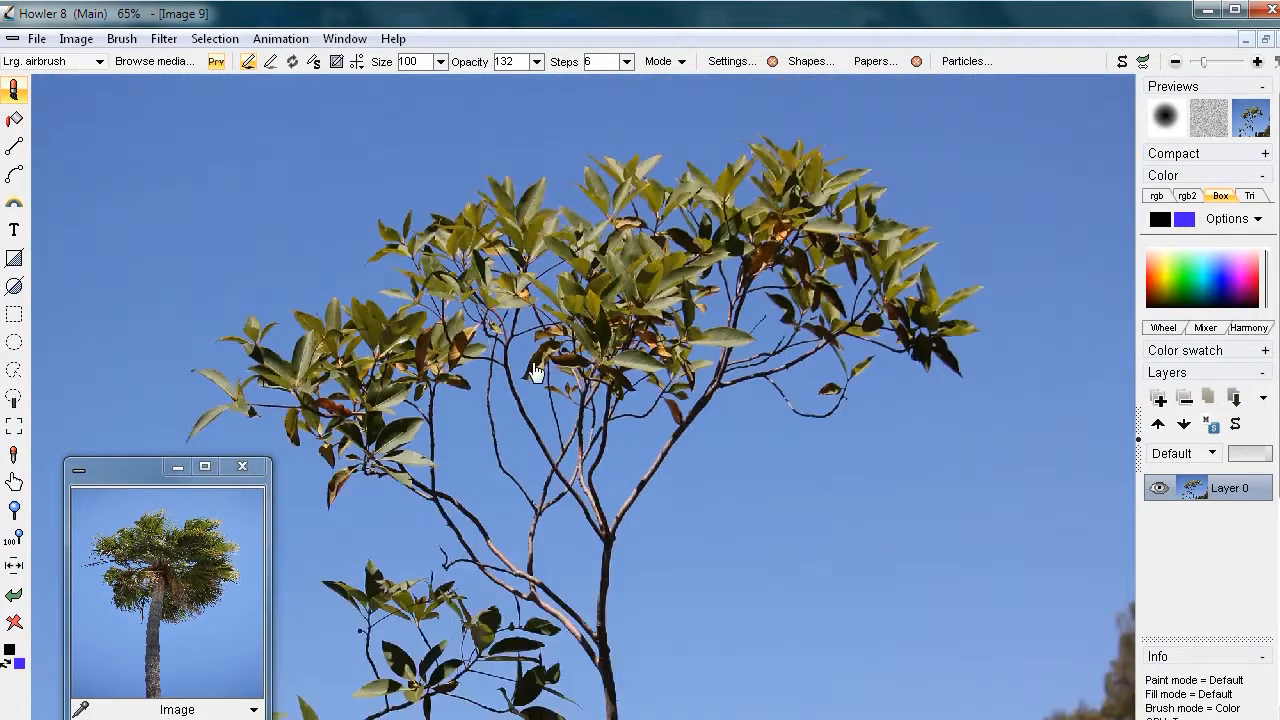
scroll(608, 280, down, 3)
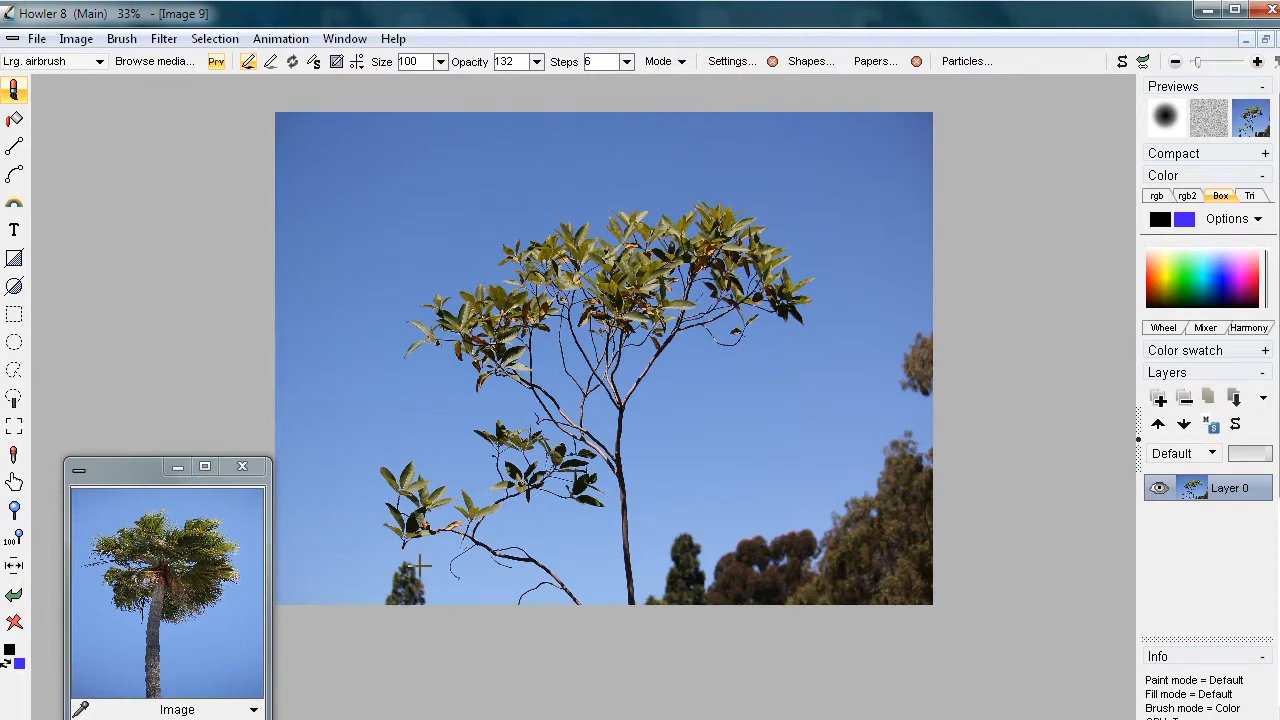
scroll(669, 581, up, 1)
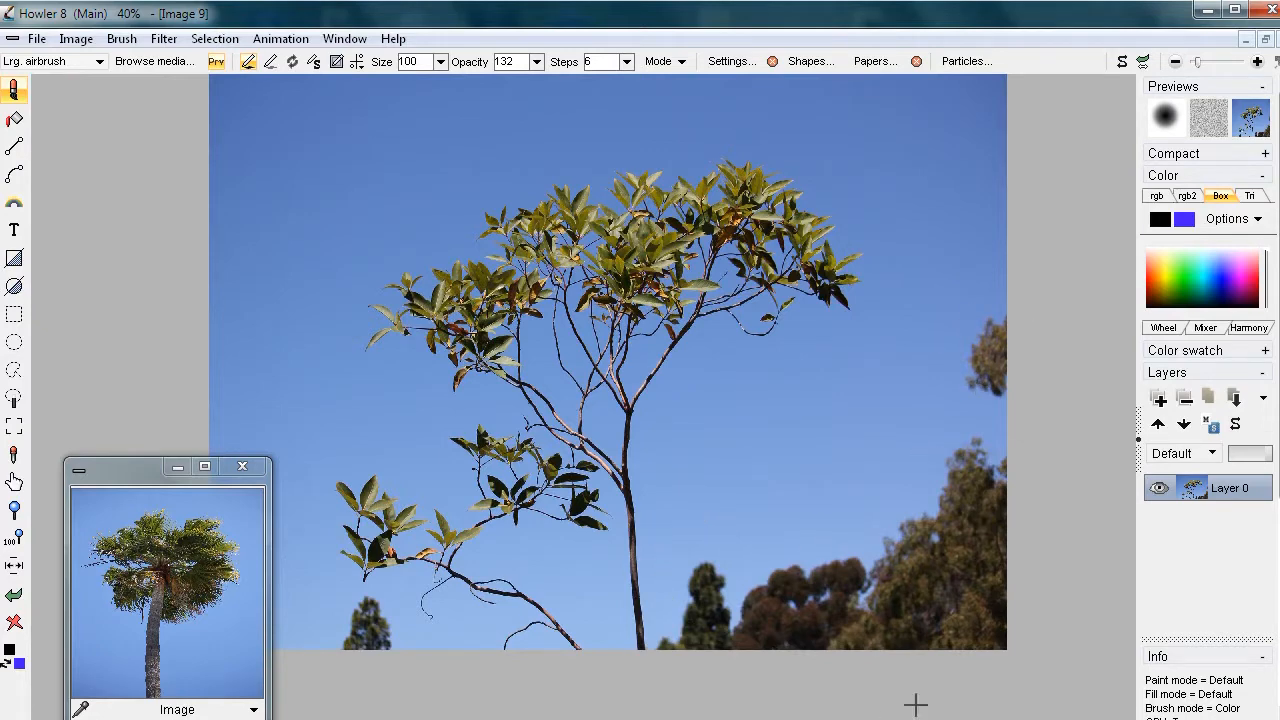
- Pick up a rectangular patch of clear sky beside the small blurry tree as a custom brush
drag(529, 539, 749, 375)
scroll(574, 418, up, 1)
scroll(576, 422, up, 4)
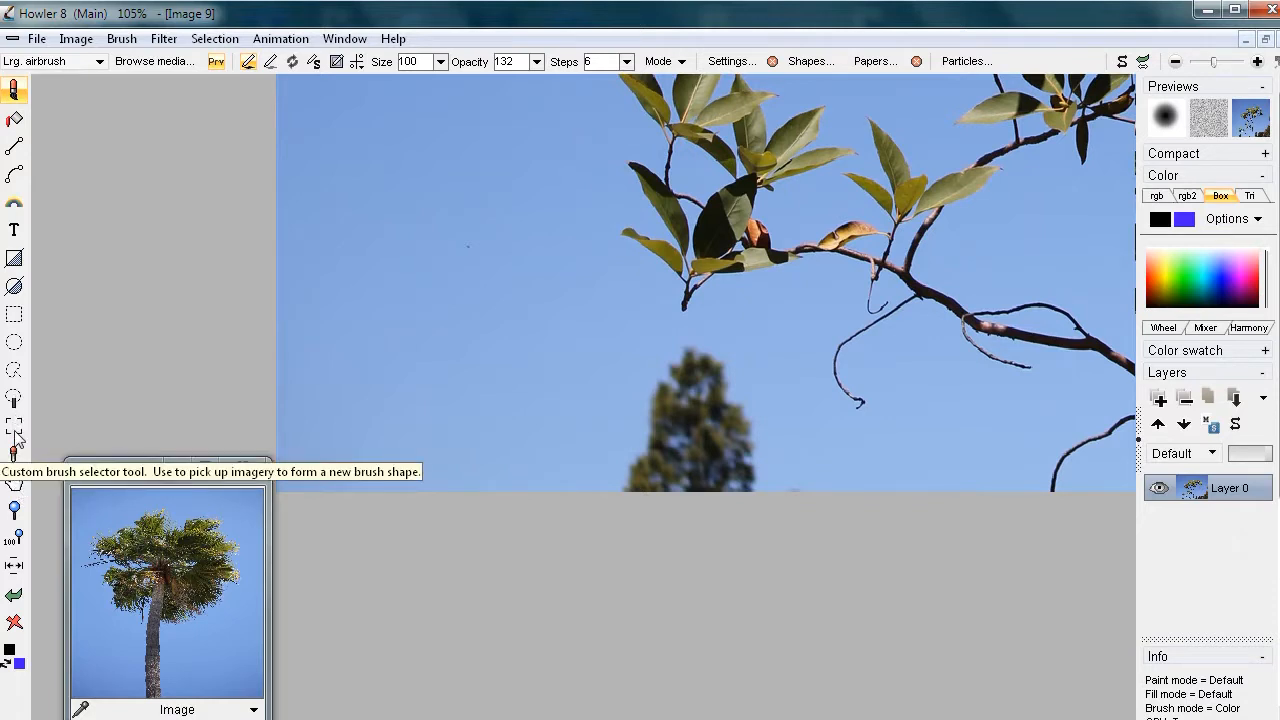
click(14, 430)
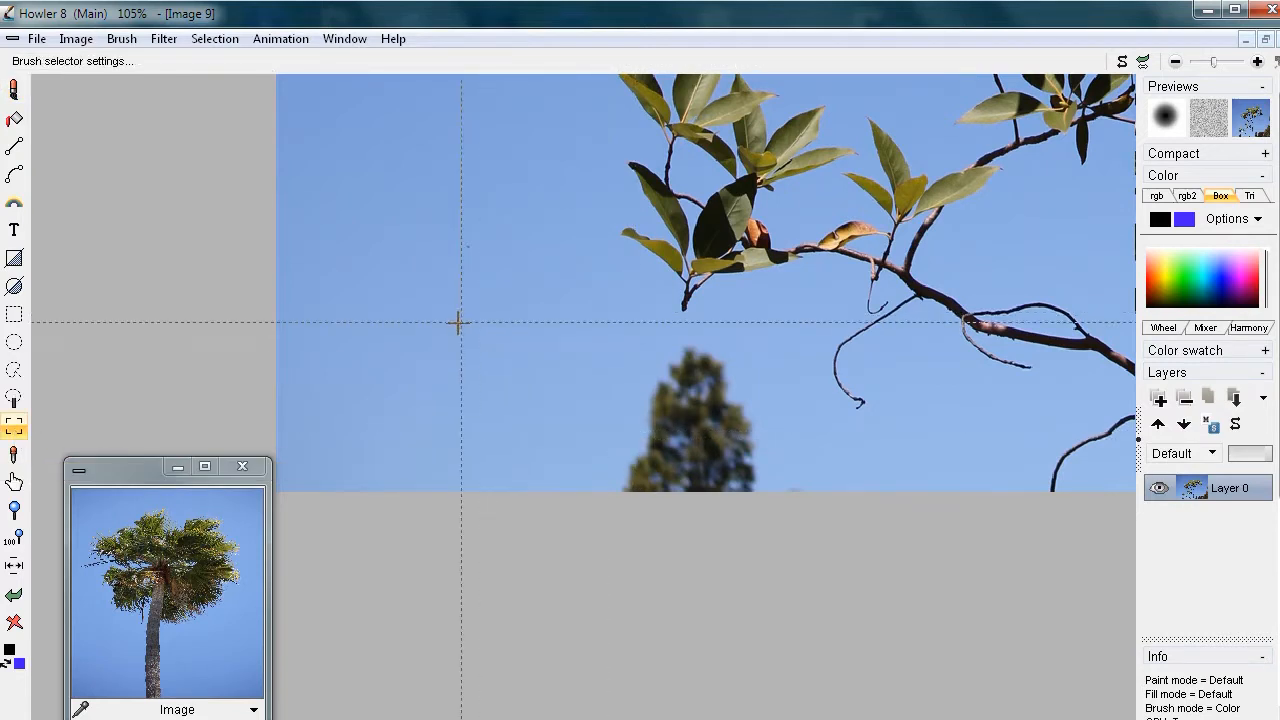
drag(428, 329, 588, 513)
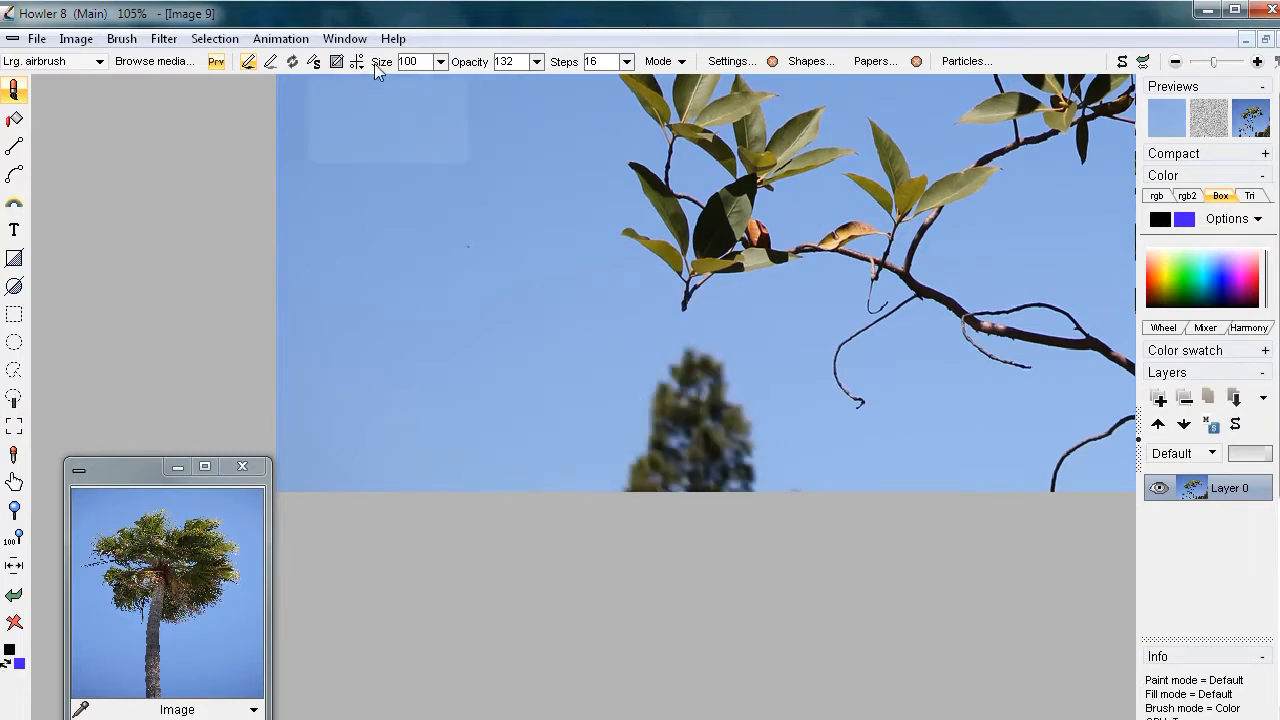
- Set the brush opacity to 255 and cover the small blurry tree at the photo's lower edge with the sky patch
click(537, 62)
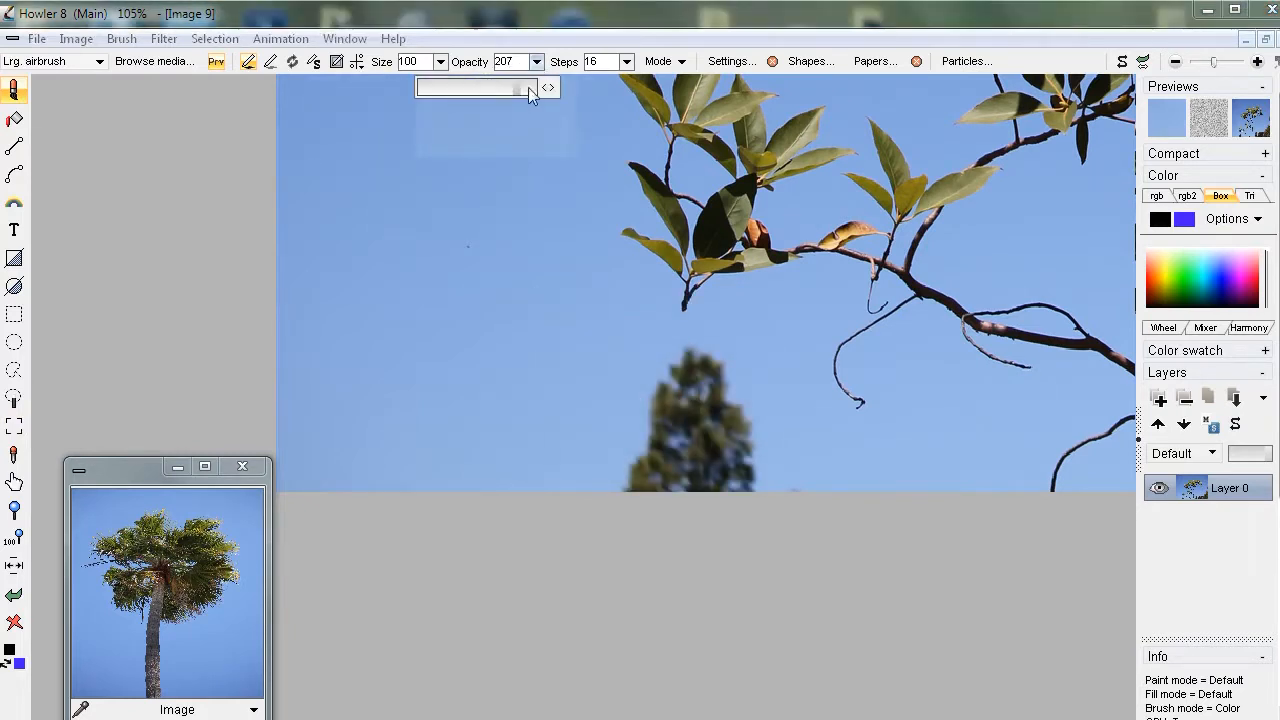
drag(528, 87, 563, 129)
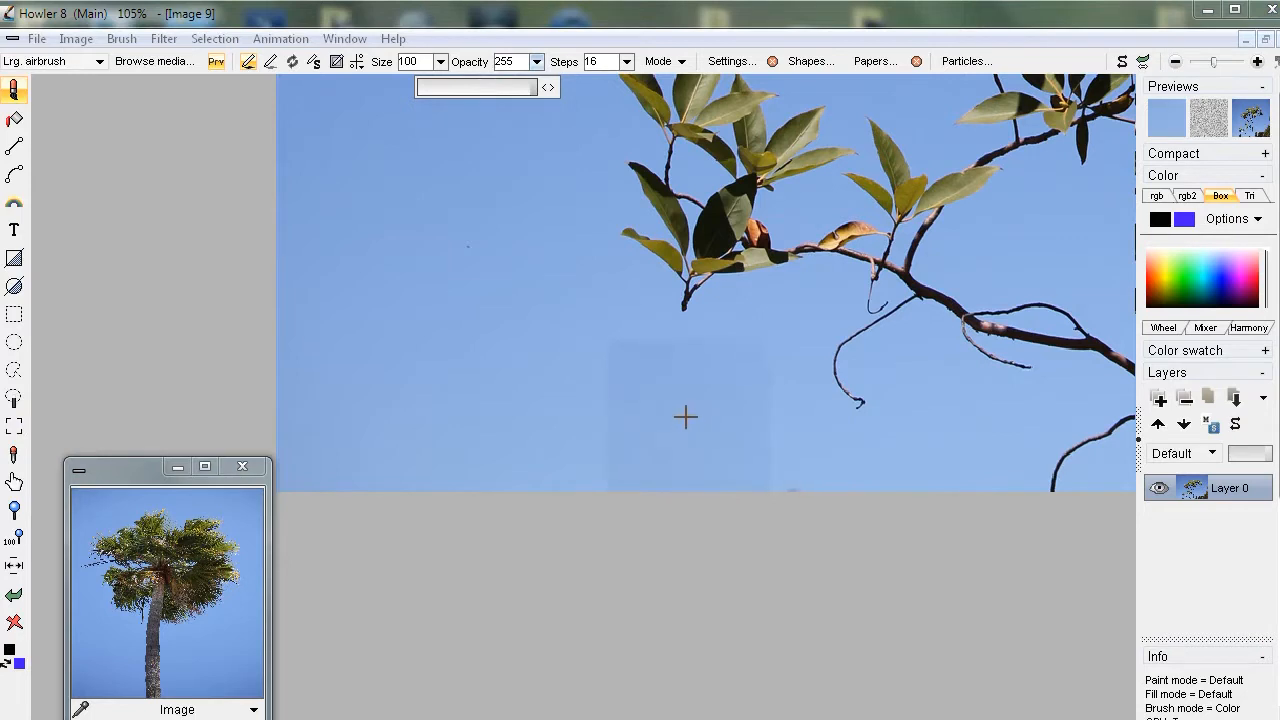
click(690, 418)
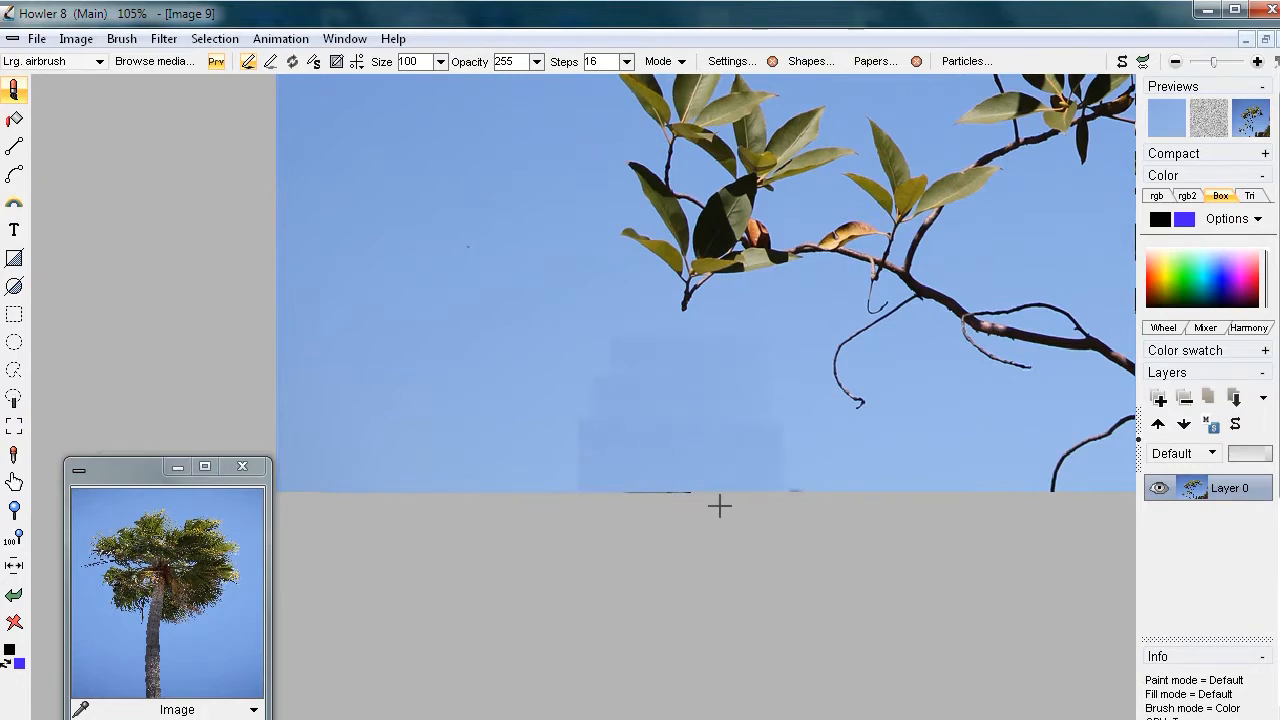
scroll(660, 477, down, 1)
drag(650, 414, 549, 491)
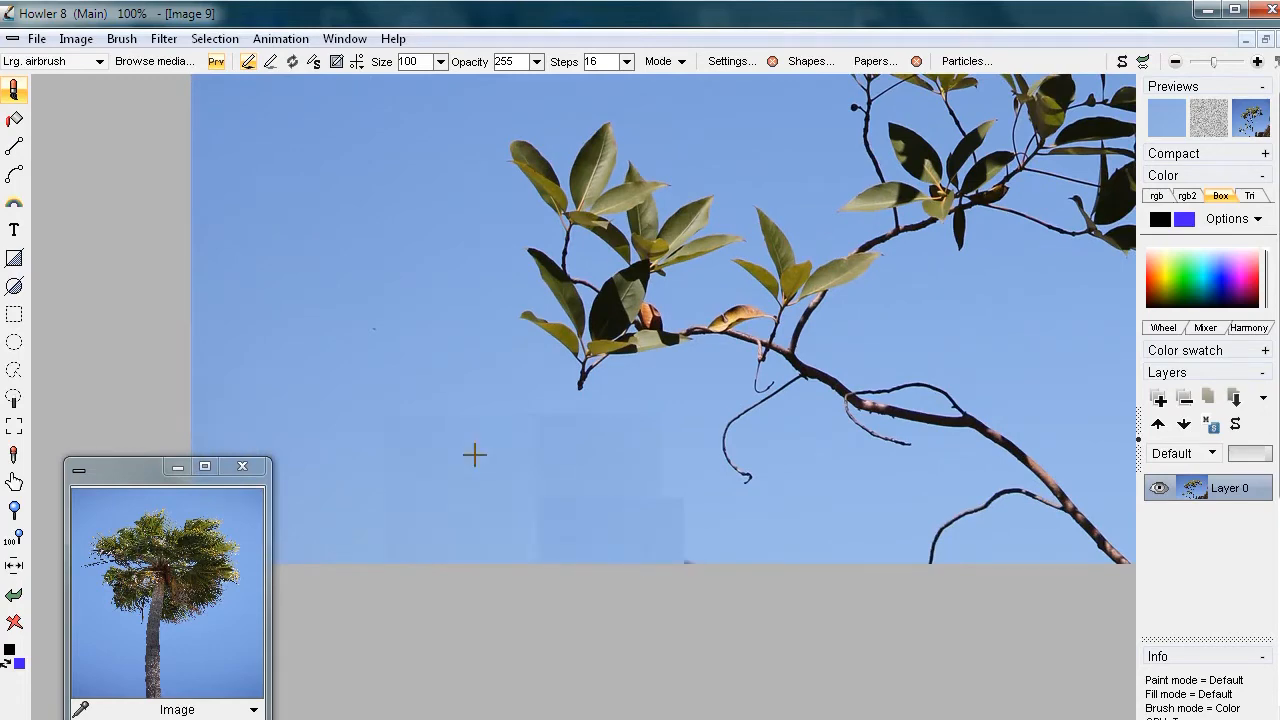
scroll(443, 429, up, 3)
drag(414, 446, 509, 334)
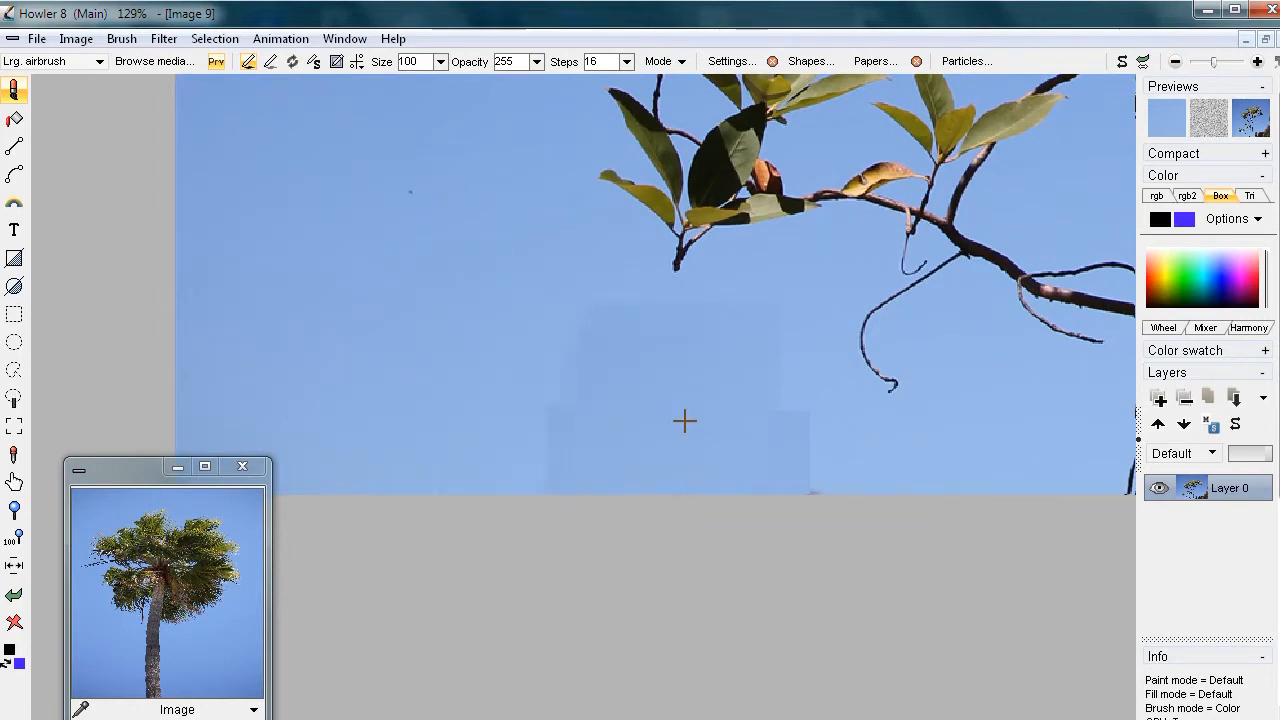
- Switch to the Large airbrush, sample the sky colour beside the patched area, and soften the patch edges
click(355, 281)
click(16, 92)
mouse_move(120, 110)
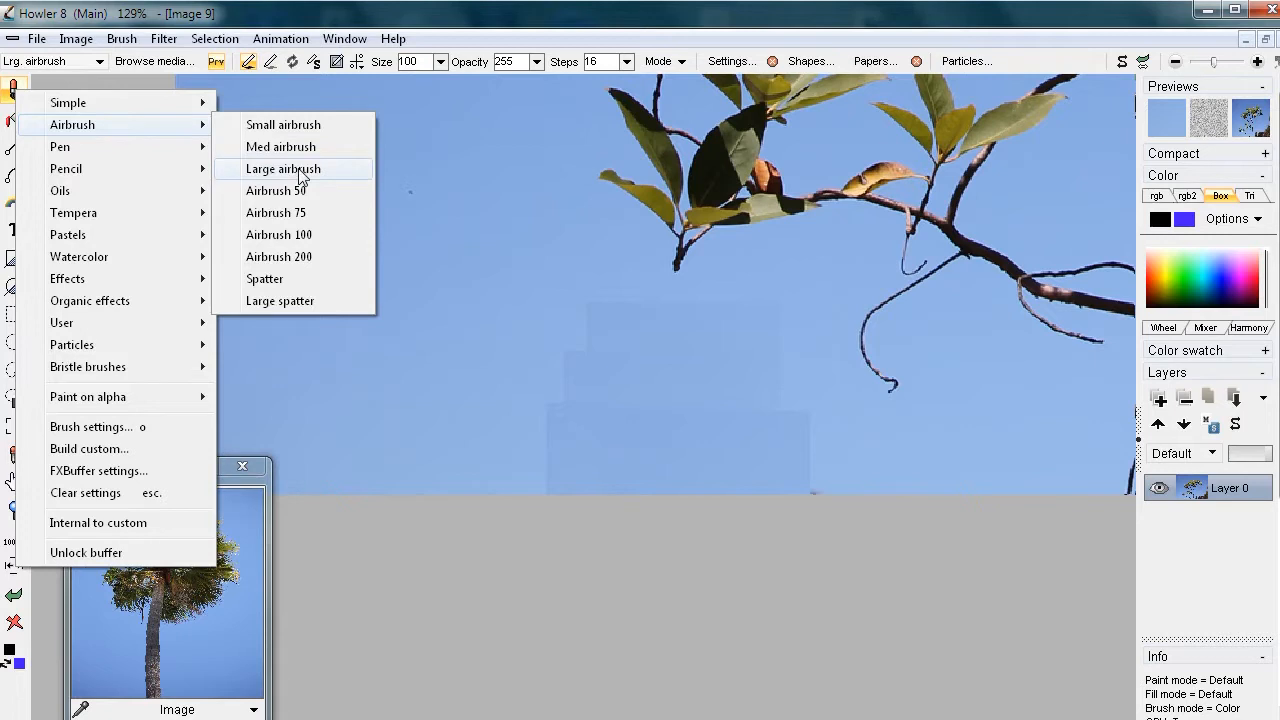
click(301, 170)
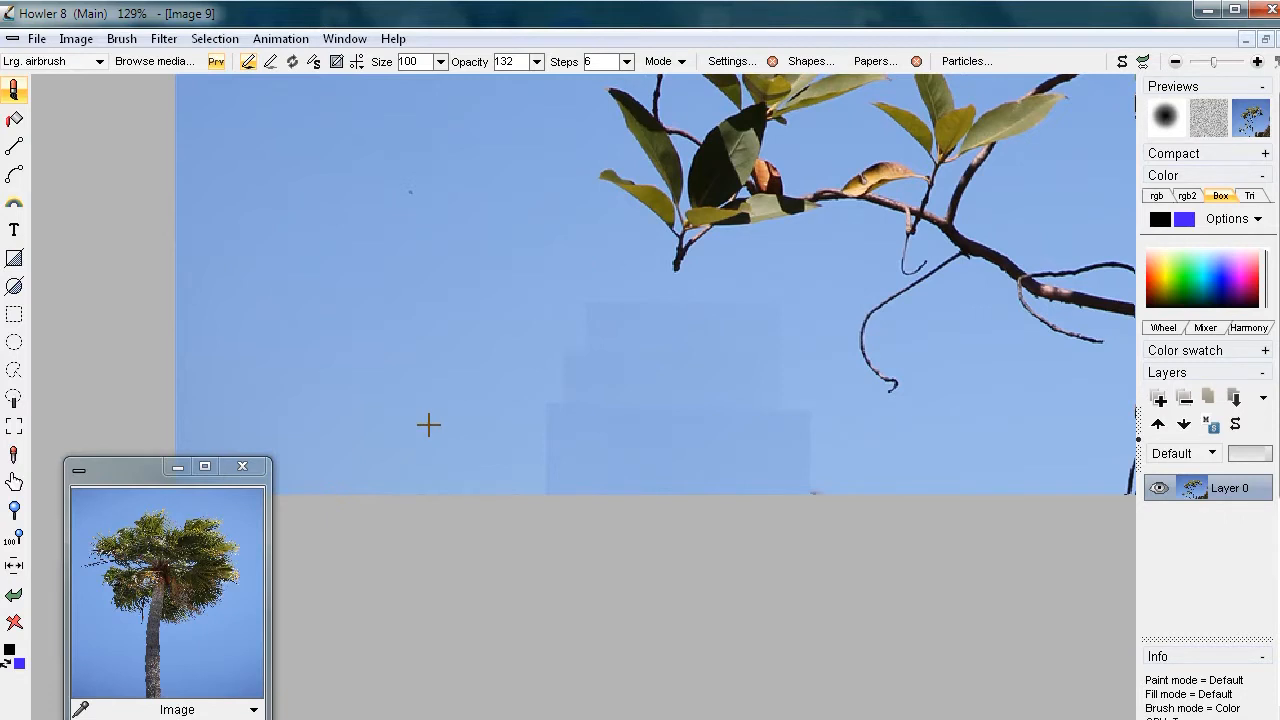
key(i)
click(432, 403)
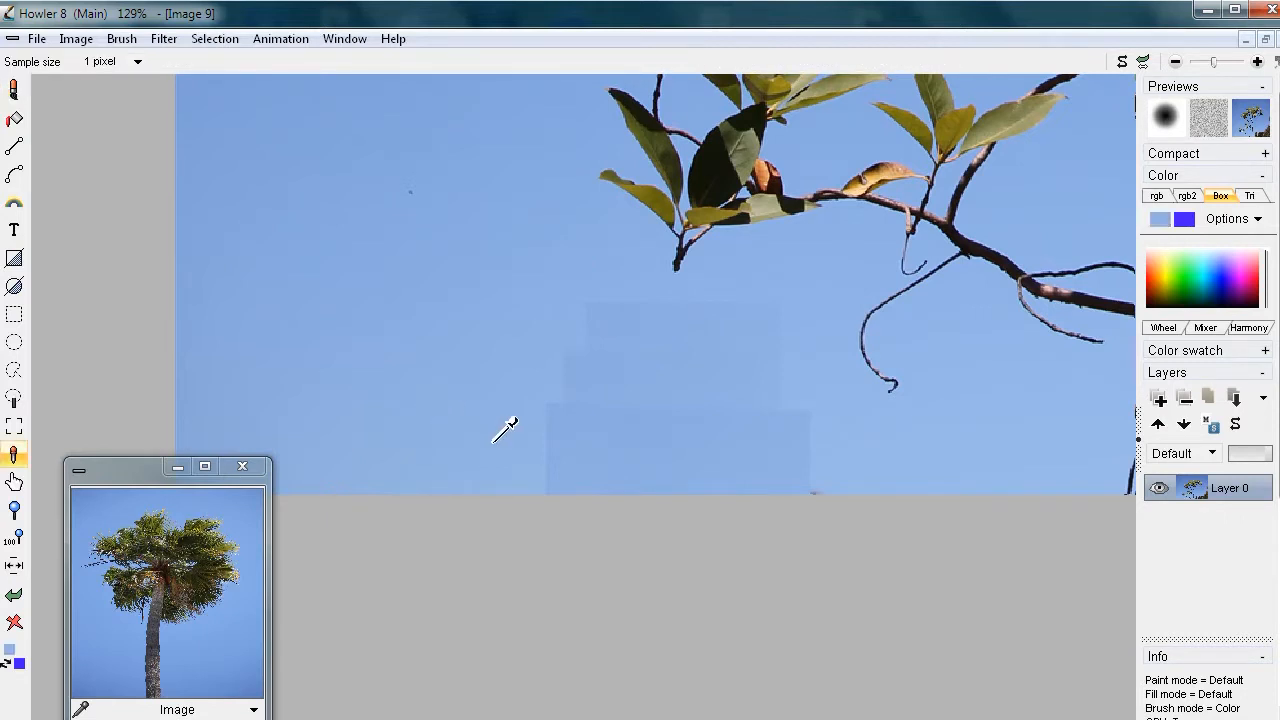
key(b)
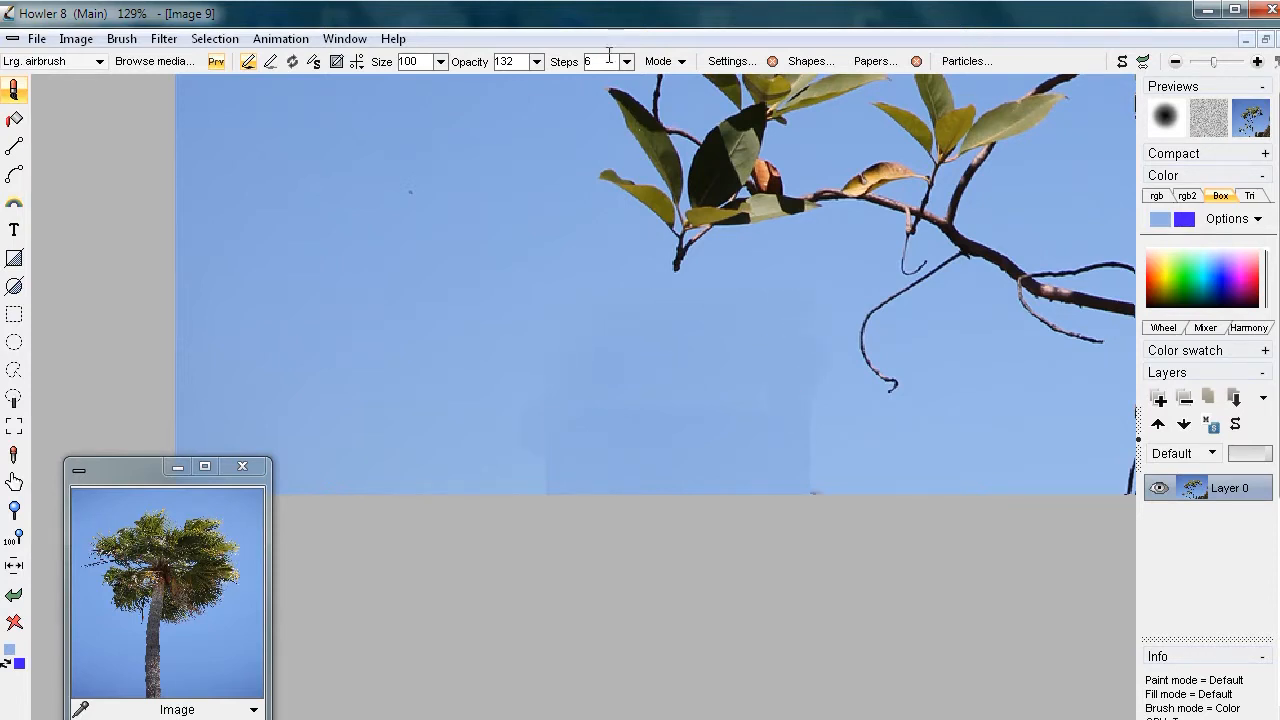
- Set the airbrush to opacity 83, Rand pos 61 and Bleed 173, and blend the patched area into the sky
click(538, 62)
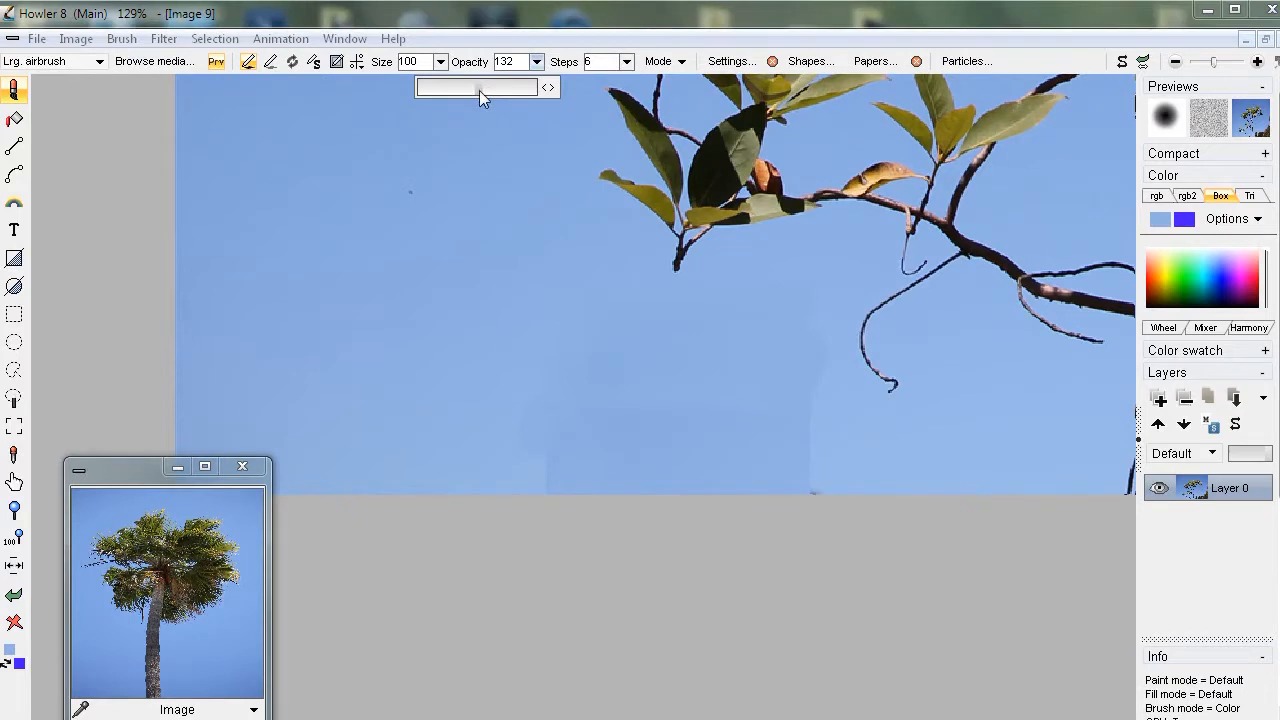
drag(450, 84, 458, 84)
click(718, 62)
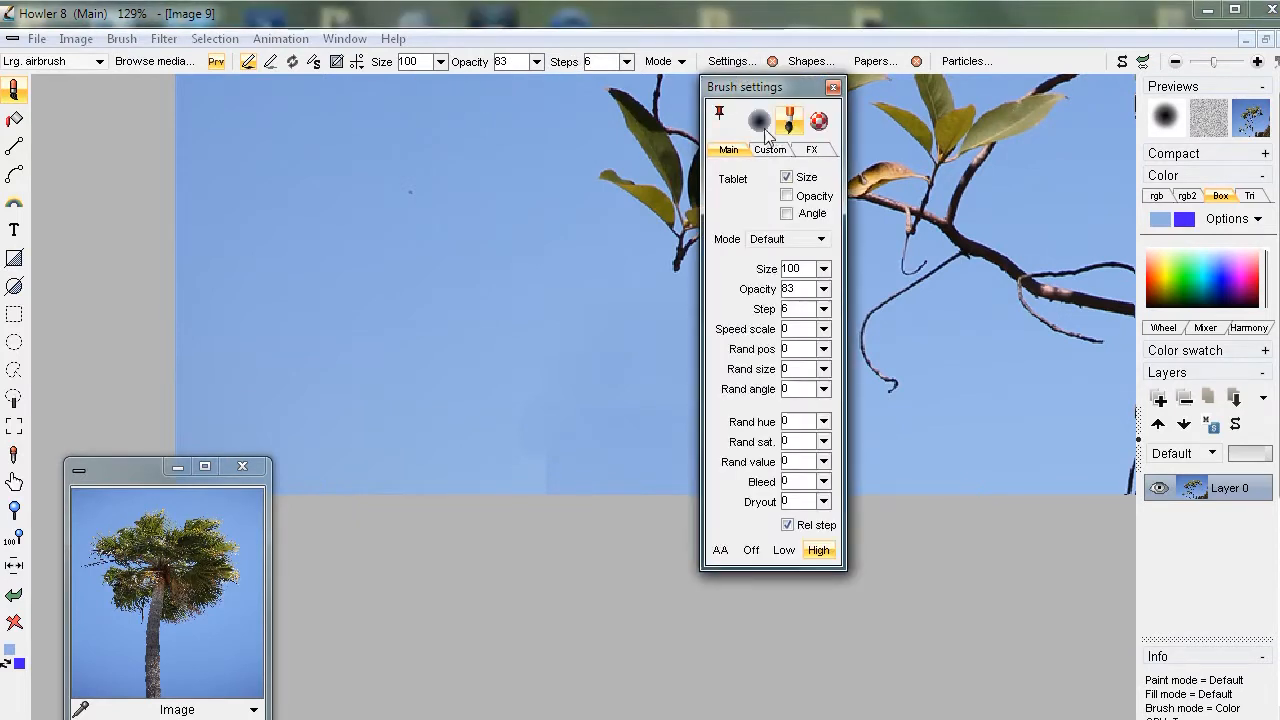
click(823, 348)
drag(803, 368, 777, 381)
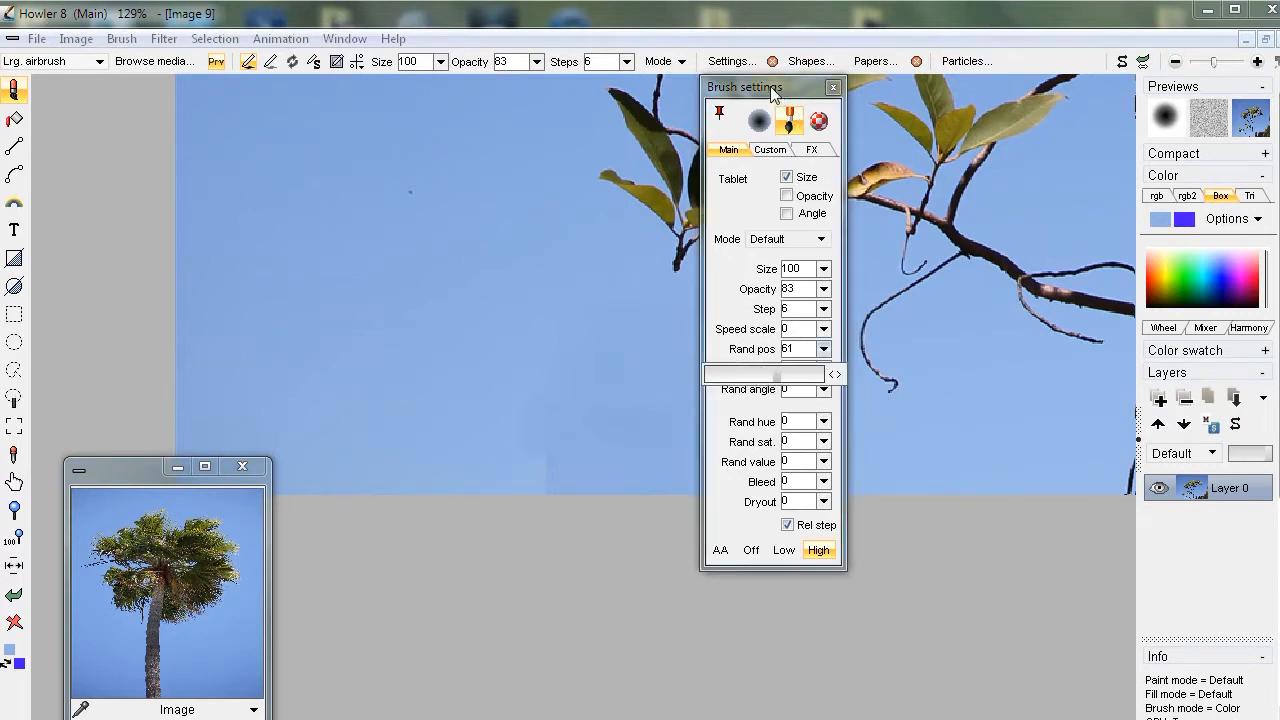
drag(774, 88, 314, 146)
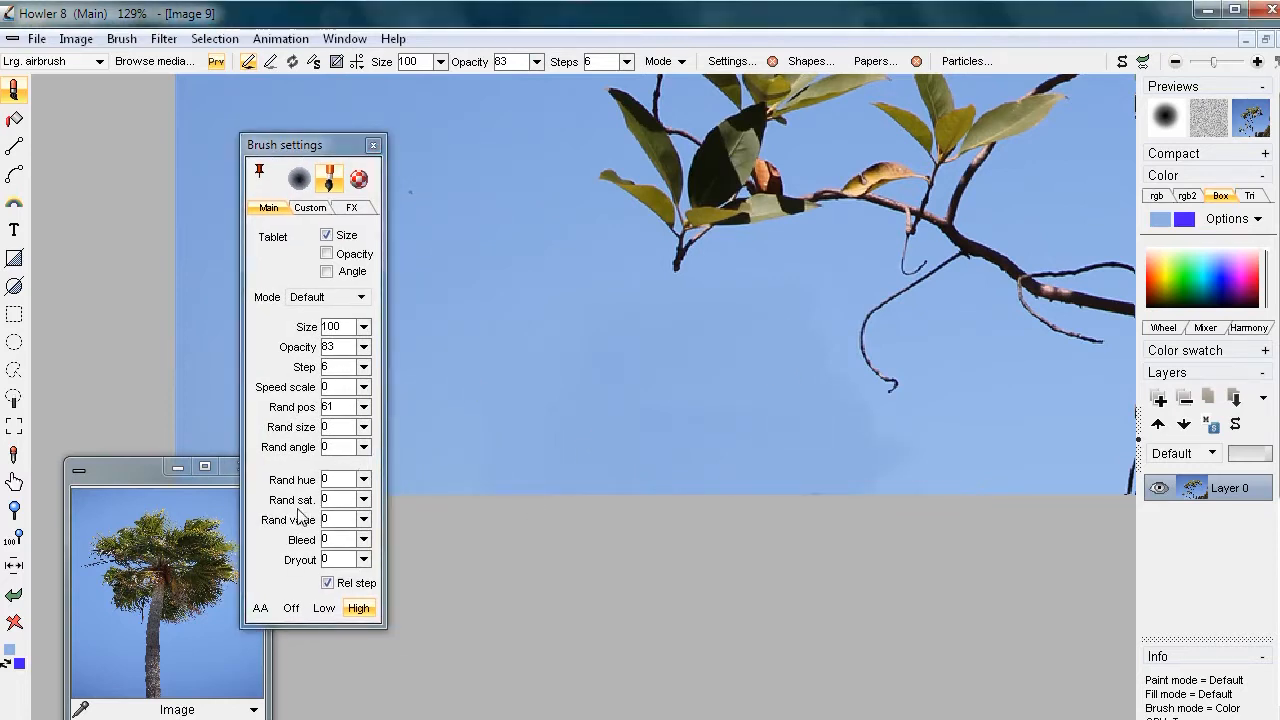
click(365, 540)
drag(291, 567, 322, 568)
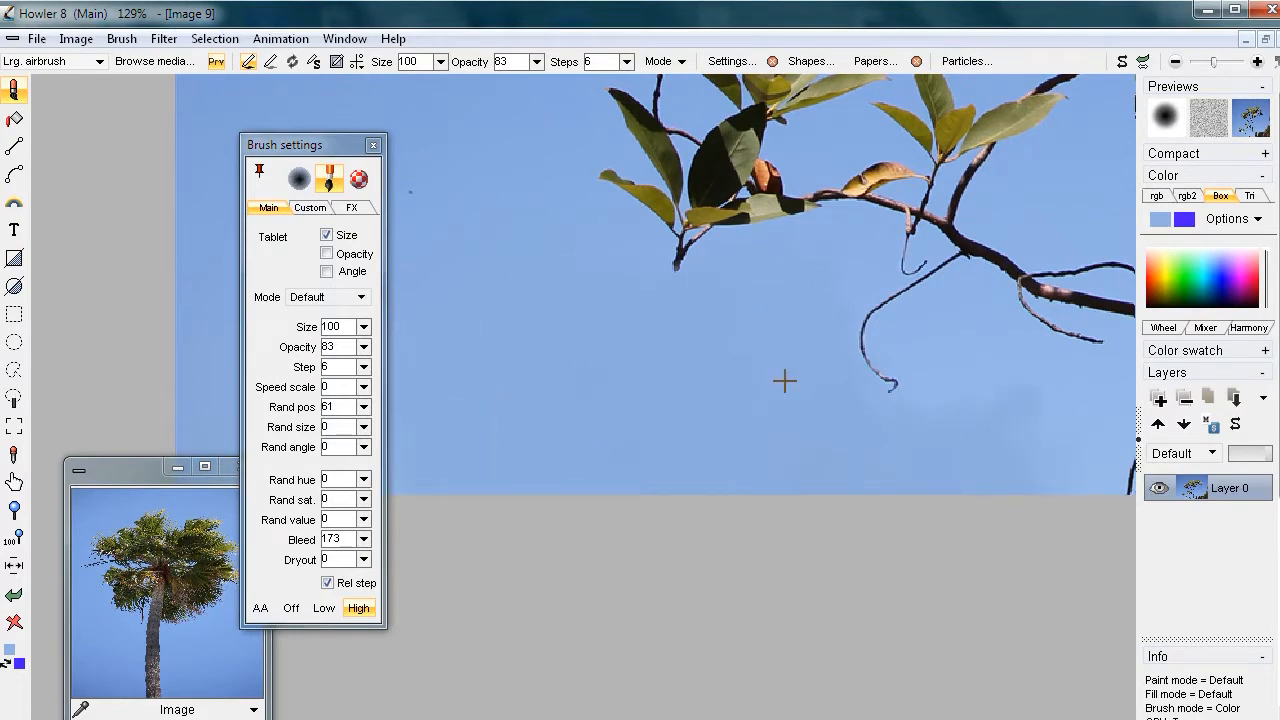
- Paint sky over the background trees nearest the trunk and along the tops of the rest, and close the brush settings
scroll(606, 406, down, 5)
drag(928, 270, 535, 272)
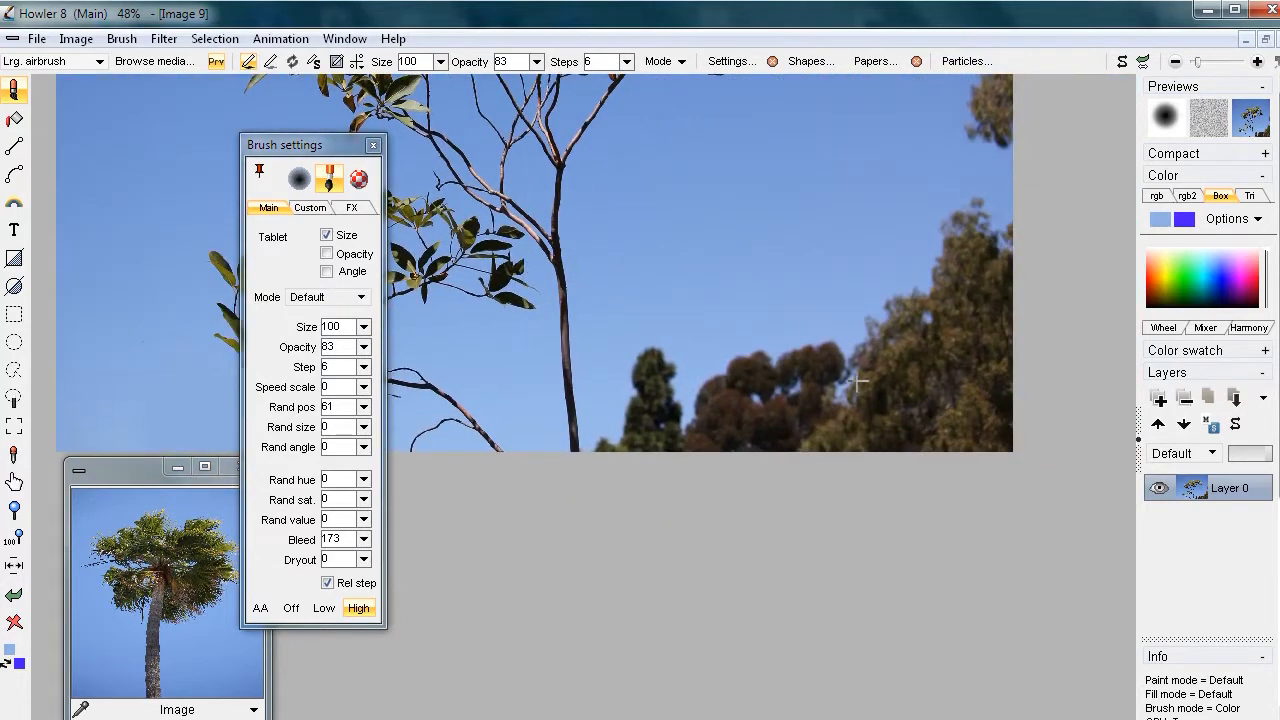
mouse_move(810, 400)
mouse_down()
mouse_move(823, 394)
mouse_move(790, 410)
mouse_move(852, 352)
mouse_move(800, 395)
mouse_move(870, 400)
mouse_move(910, 340)
mouse_move(876, 410)
mouse_up()
mouse_move(700, 405)
mouse_down()
mouse_move(660, 423)
mouse_move(645, 375)
mouse_move(650, 390)
mouse_move(745, 400)
mouse_move(770, 370)
mouse_move(688, 343)
mouse_move(1010, 250)
mouse_move(968, 212)
mouse_up()
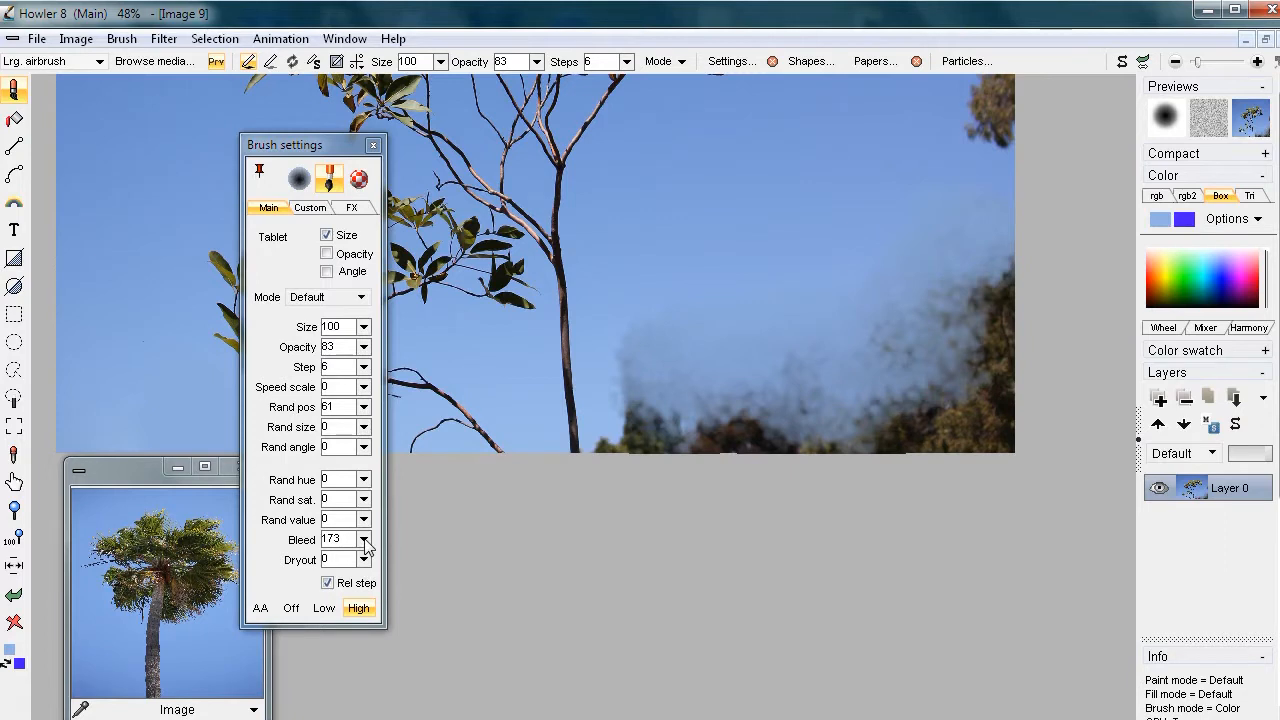
mouse_move(621, 445)
mouse_down()
mouse_move(614, 398)
mouse_move(635, 376)
mouse_up()
mouse_move(678, 420)
mouse_down()
mouse_move(651, 451)
mouse_move(663, 423)
mouse_move(720, 420)
mouse_up()
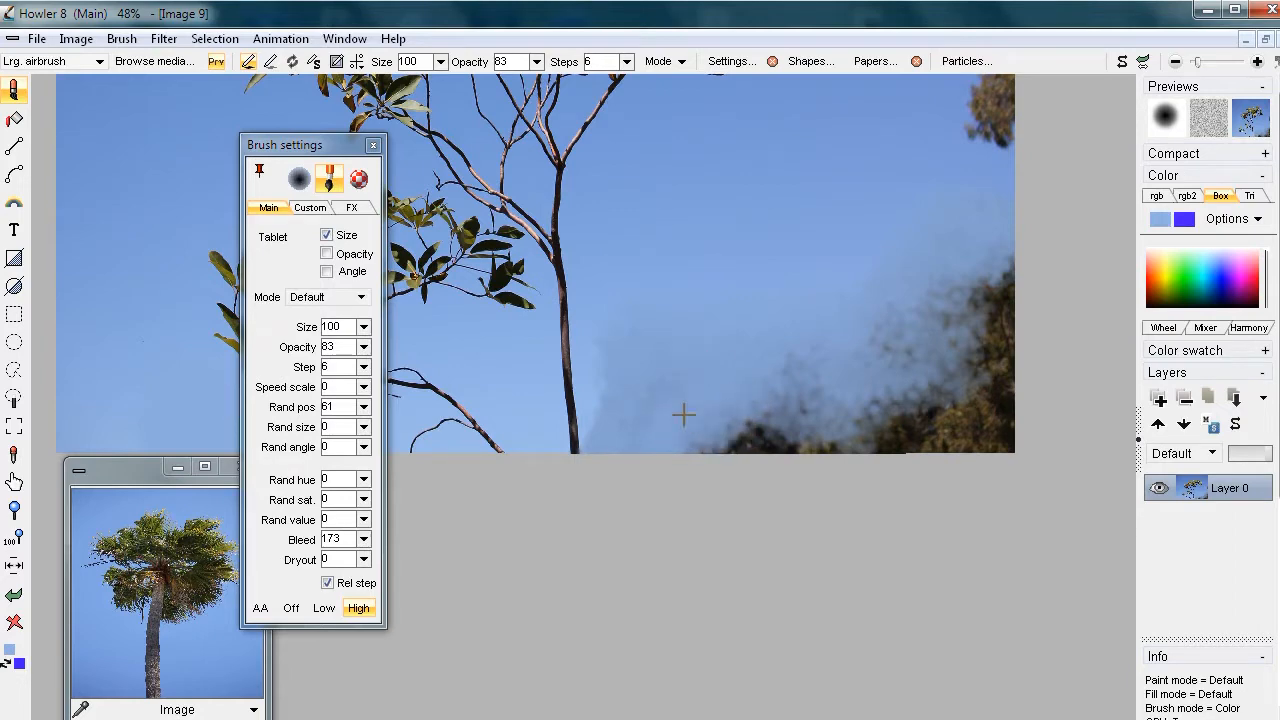
drag(779, 256, 717, 563)
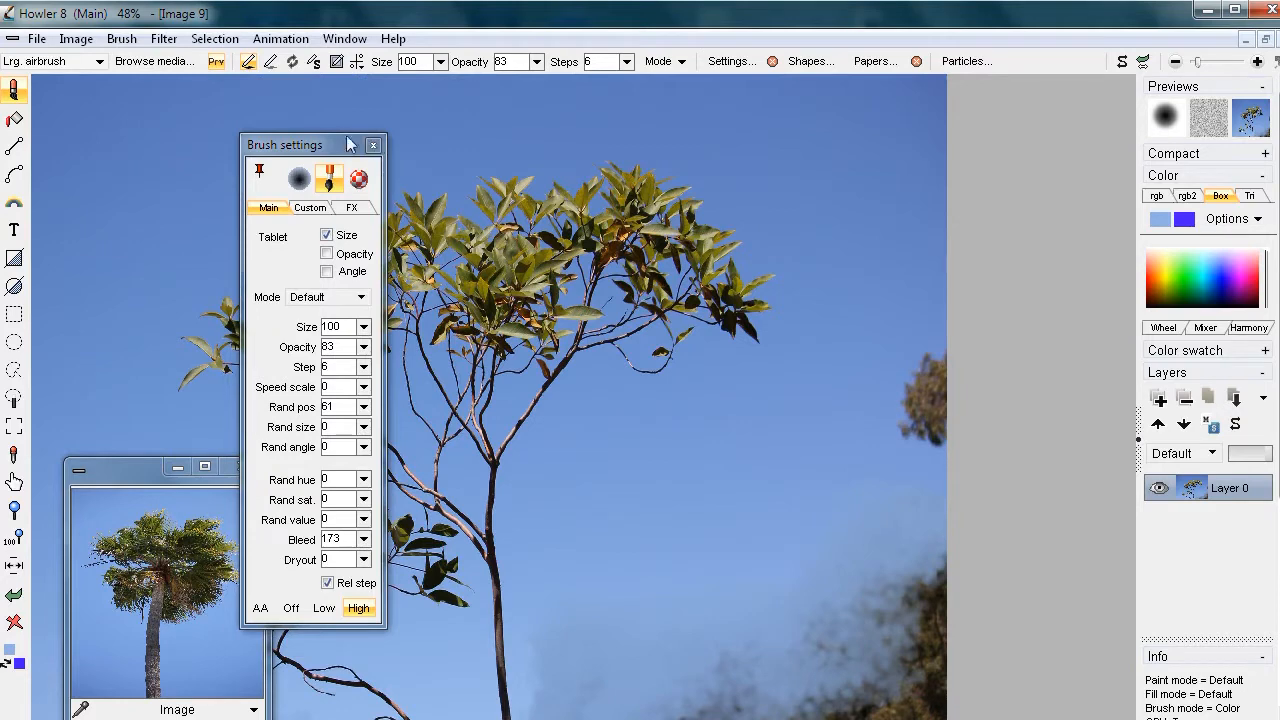
mouse_move(328, 147)
mouse_down()
mouse_move(259, 136)
mouse_move(345, 138)
mouse_up()
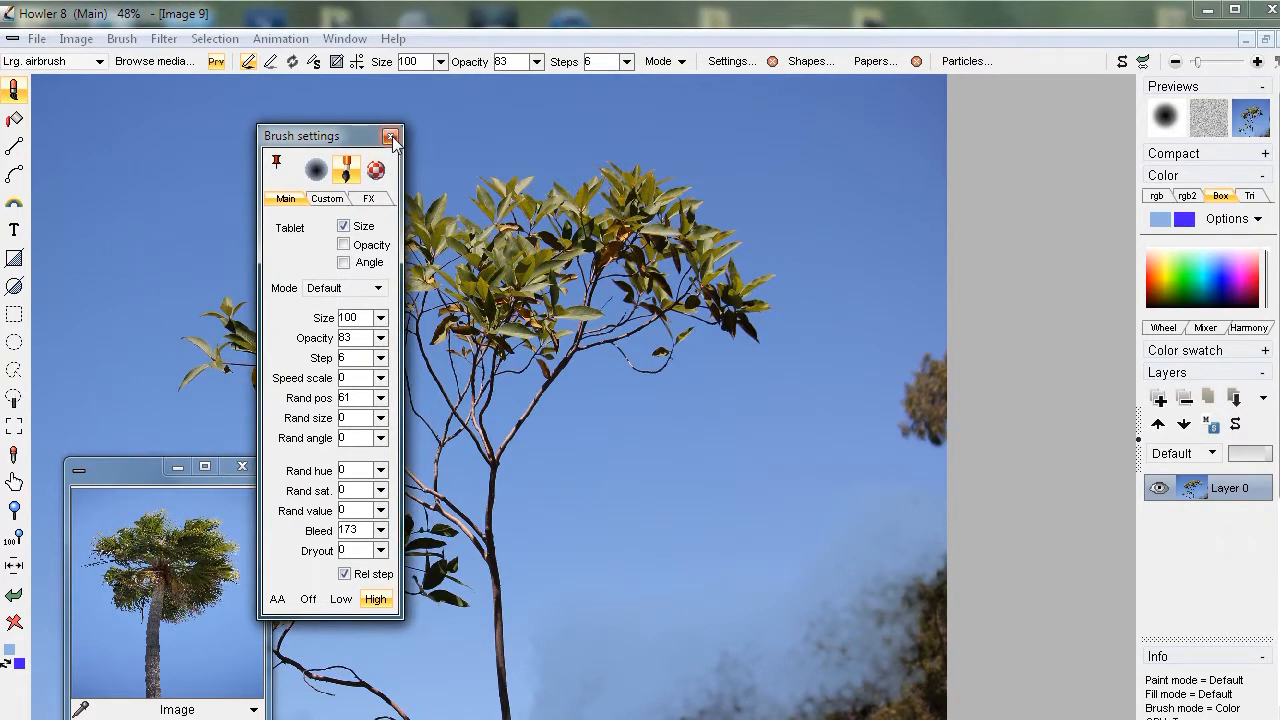
click(391, 137)
drag(393, 352, 598, 296)
drag(853, 383, 791, 390)
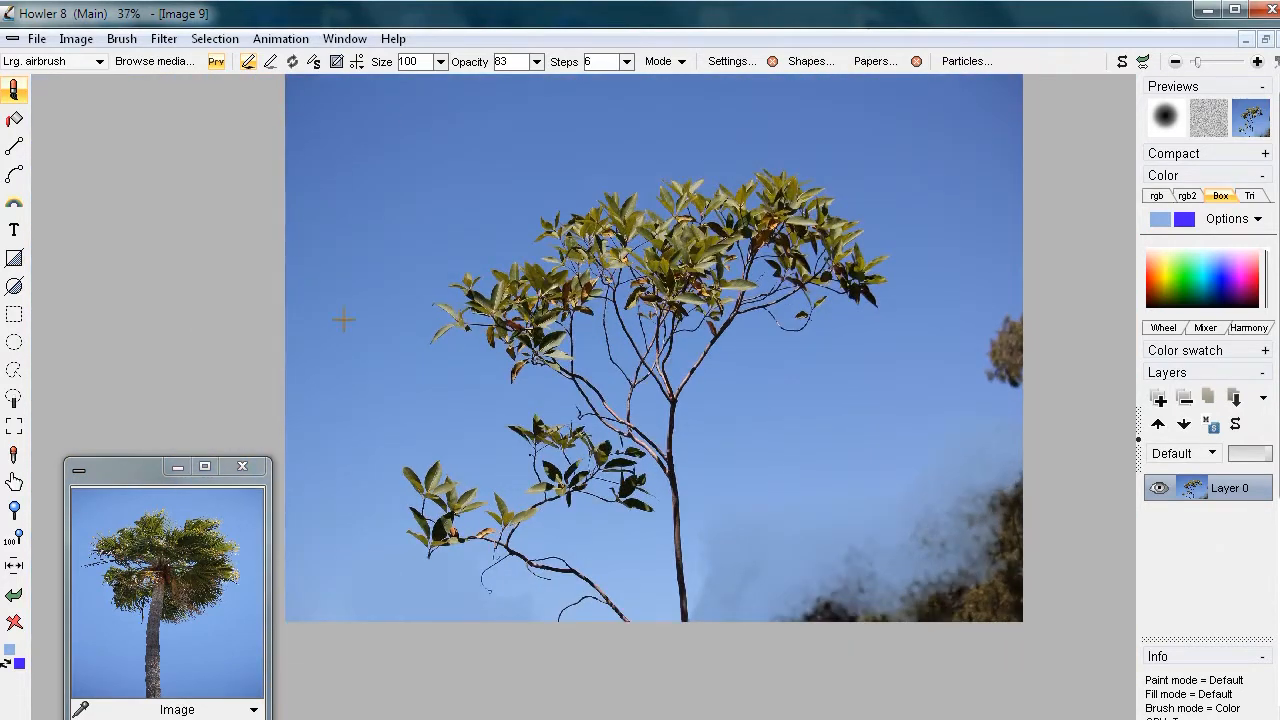
- Try a color key selection using H difference and a tolerance of 30, closing the palm tree reference image
click(214, 38)
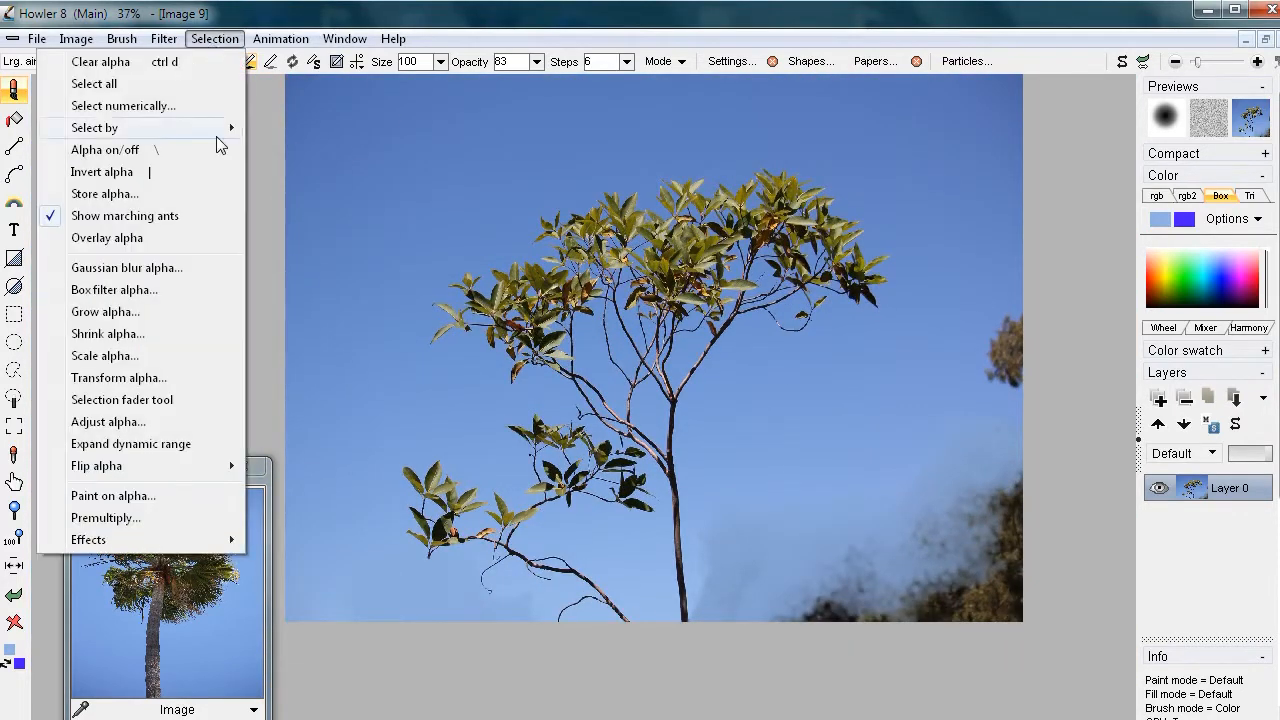
mouse_move(180, 129)
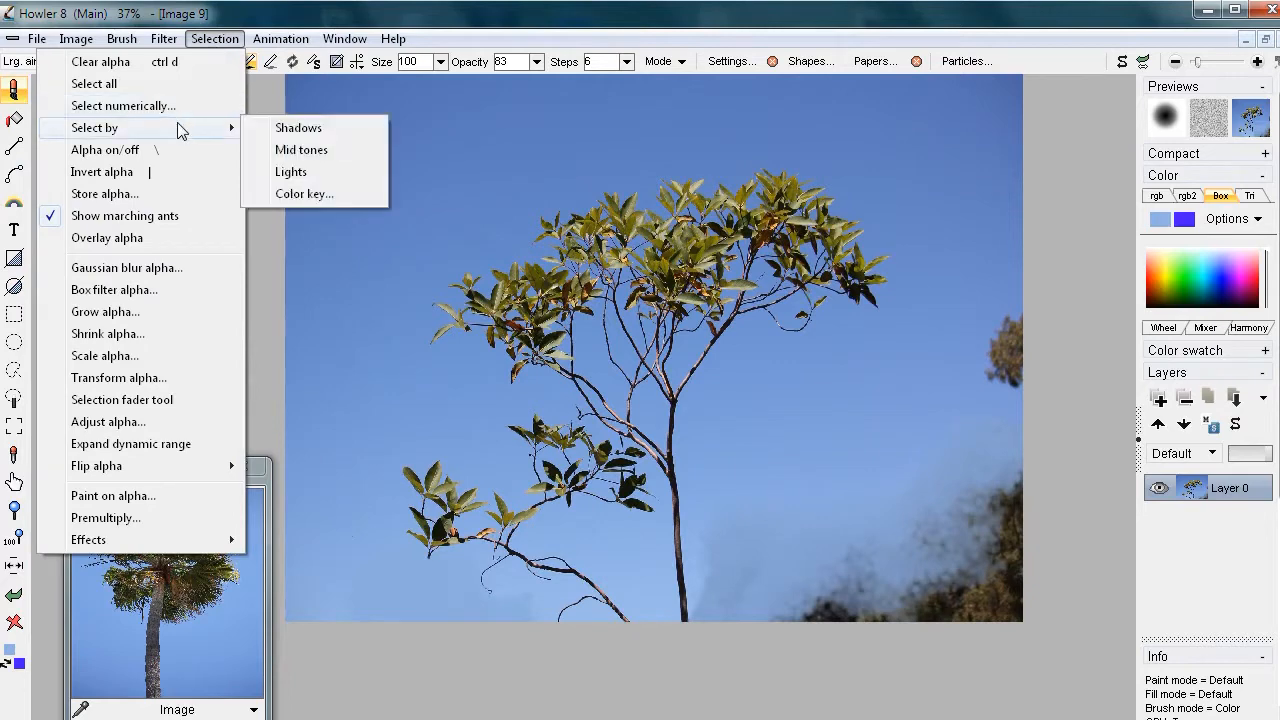
click(299, 194)
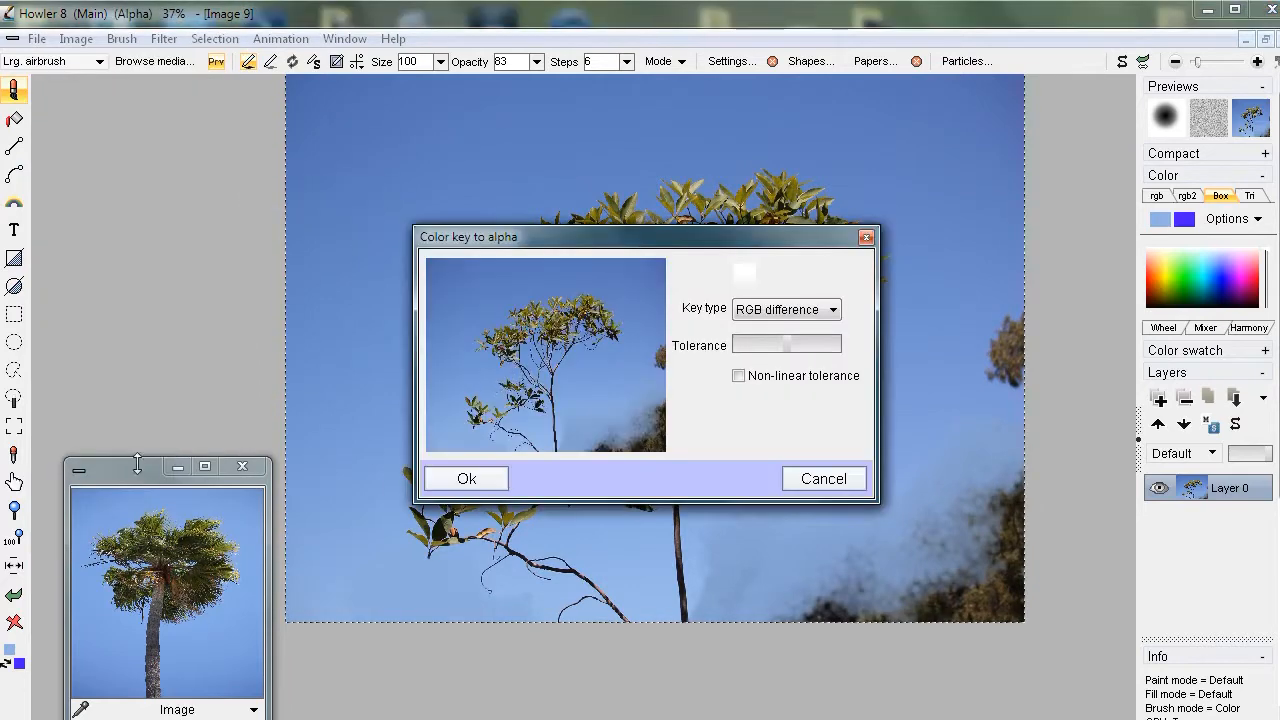
click(242, 466)
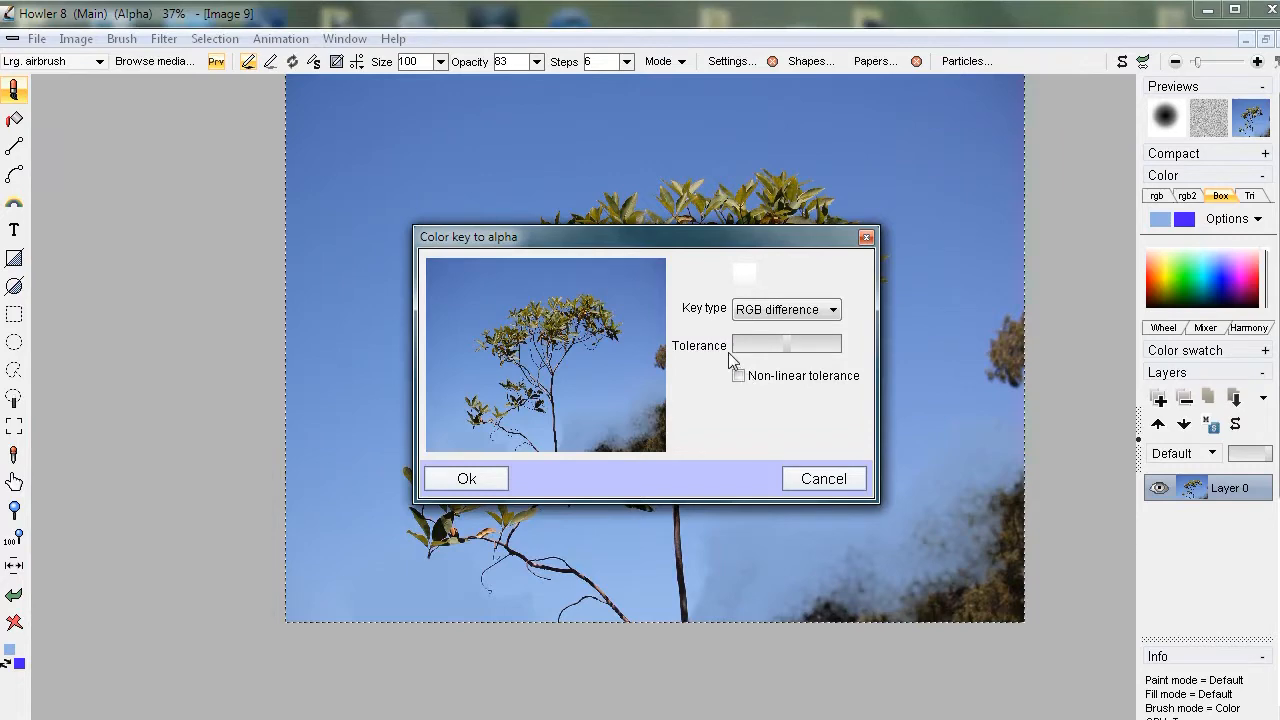
drag(736, 245, 386, 232)
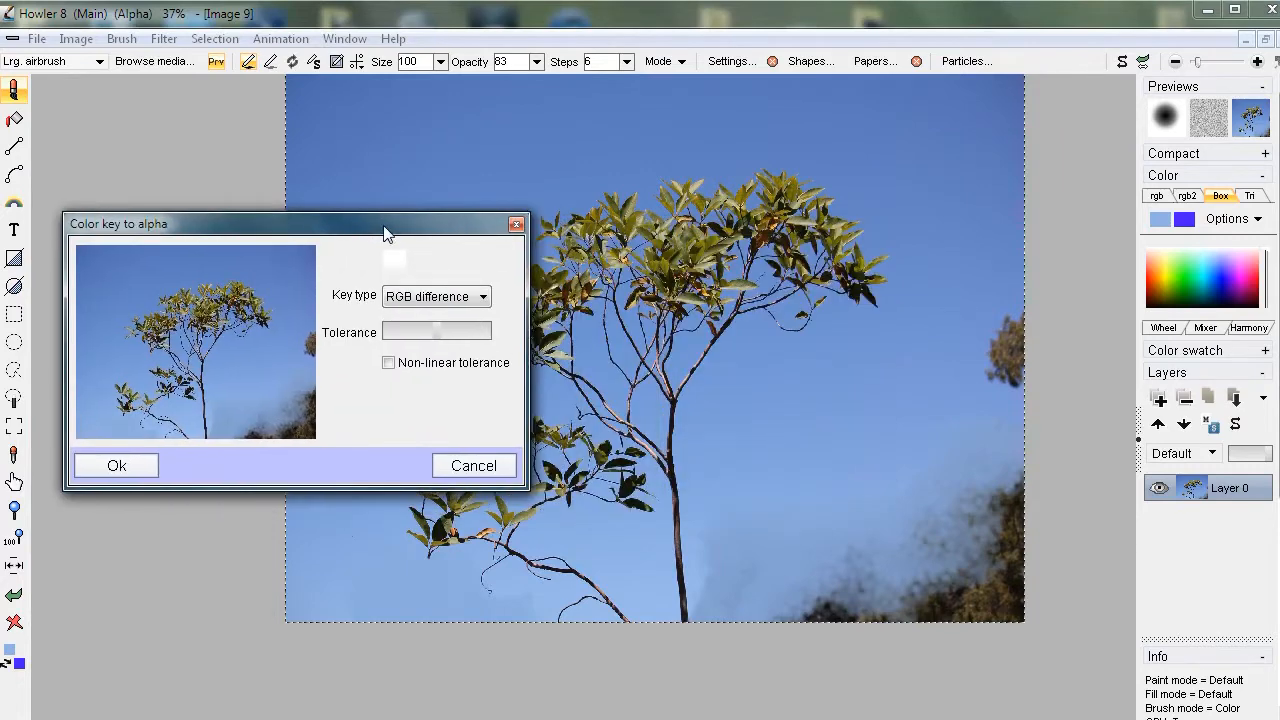
click(460, 302)
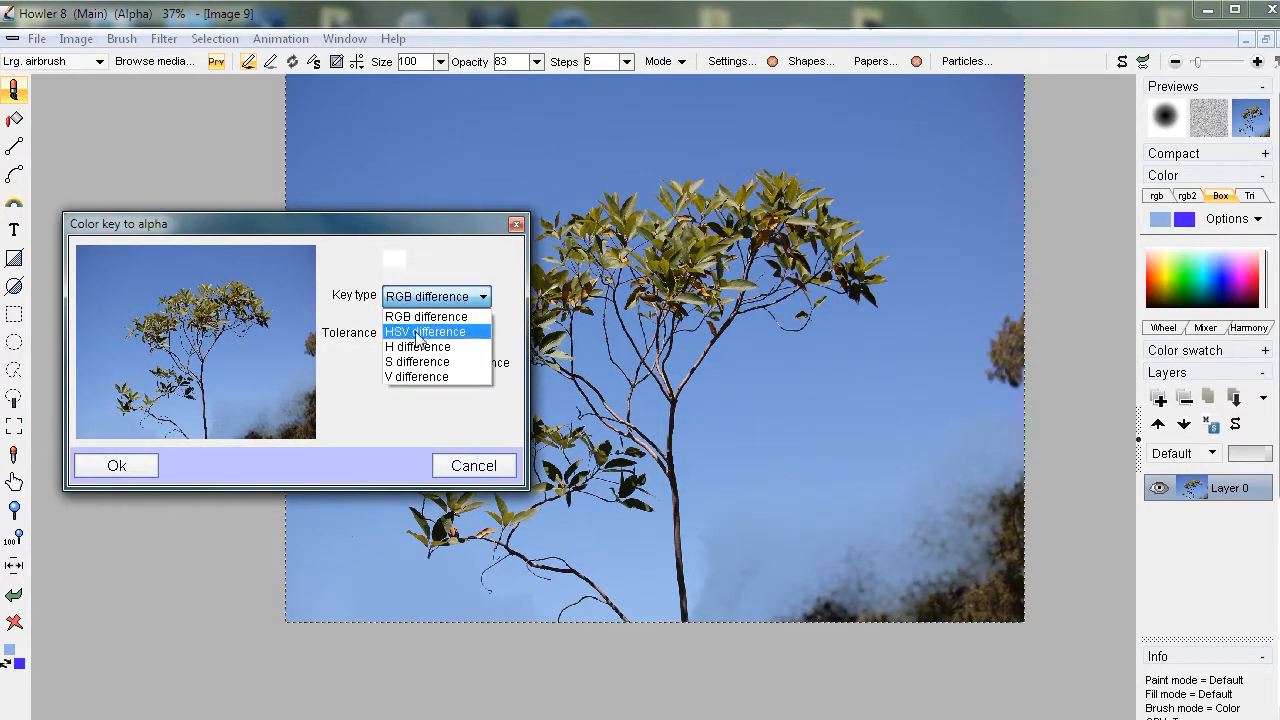
click(432, 349)
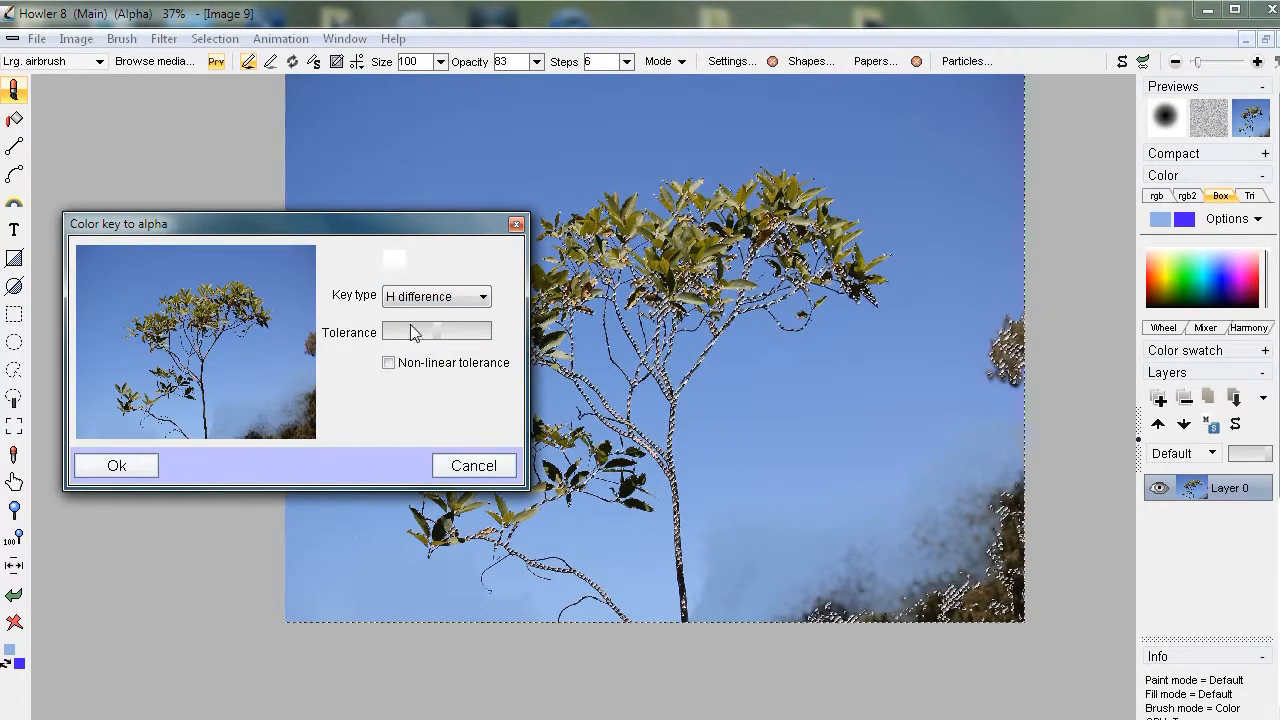
drag(416, 330, 395, 335)
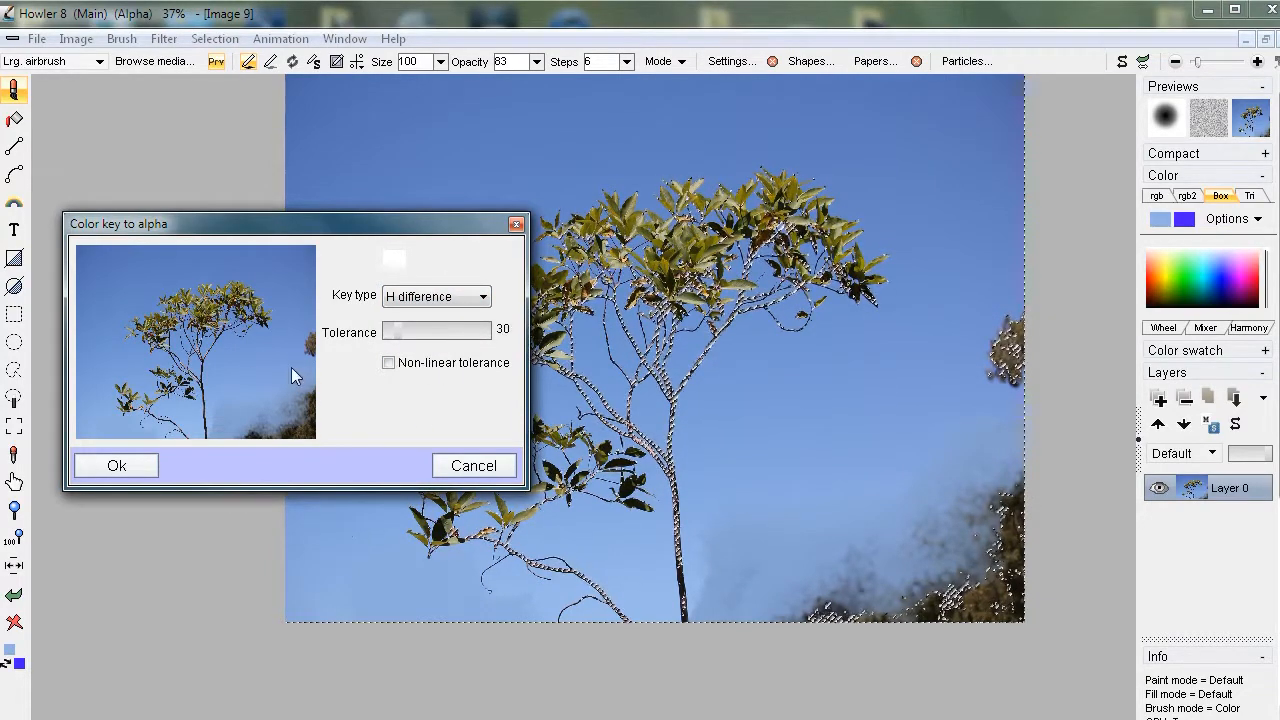
- Try keying the selection to sky colours sampled at different points around the tree in the preview
click(279, 272)
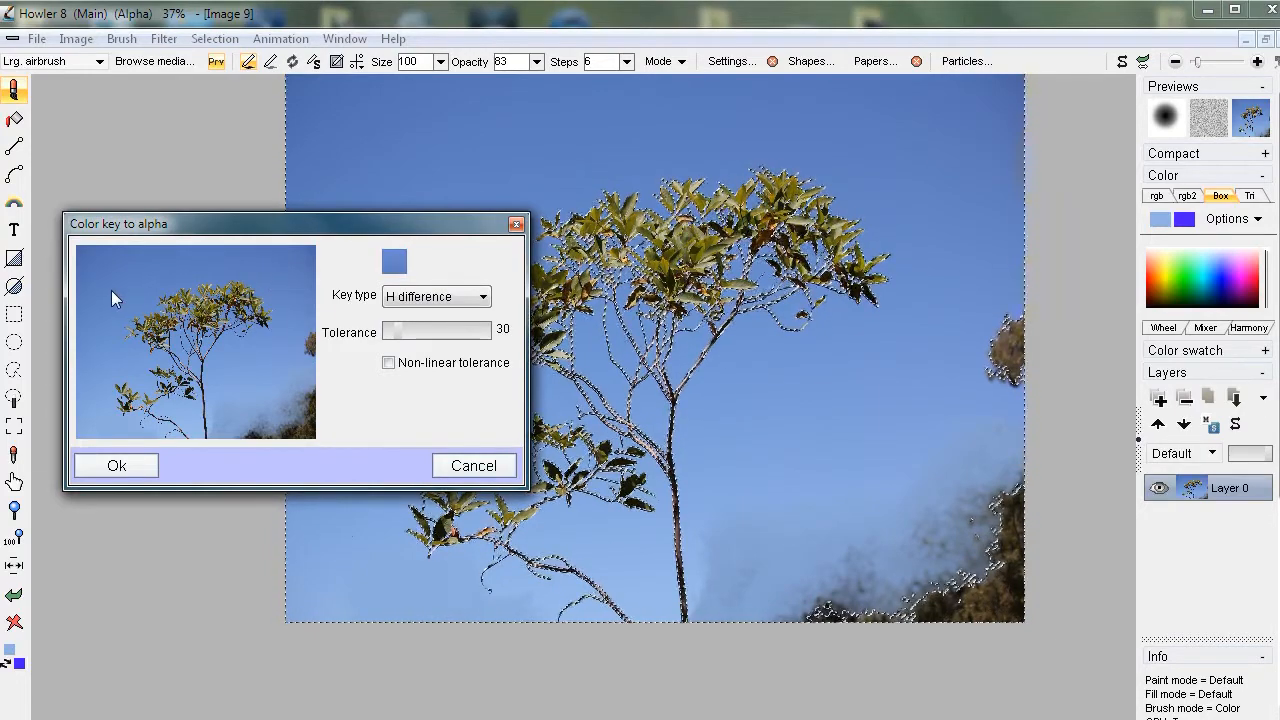
click(99, 416)
click(117, 352)
click(109, 332)
click(114, 286)
click(258, 368)
click(284, 283)
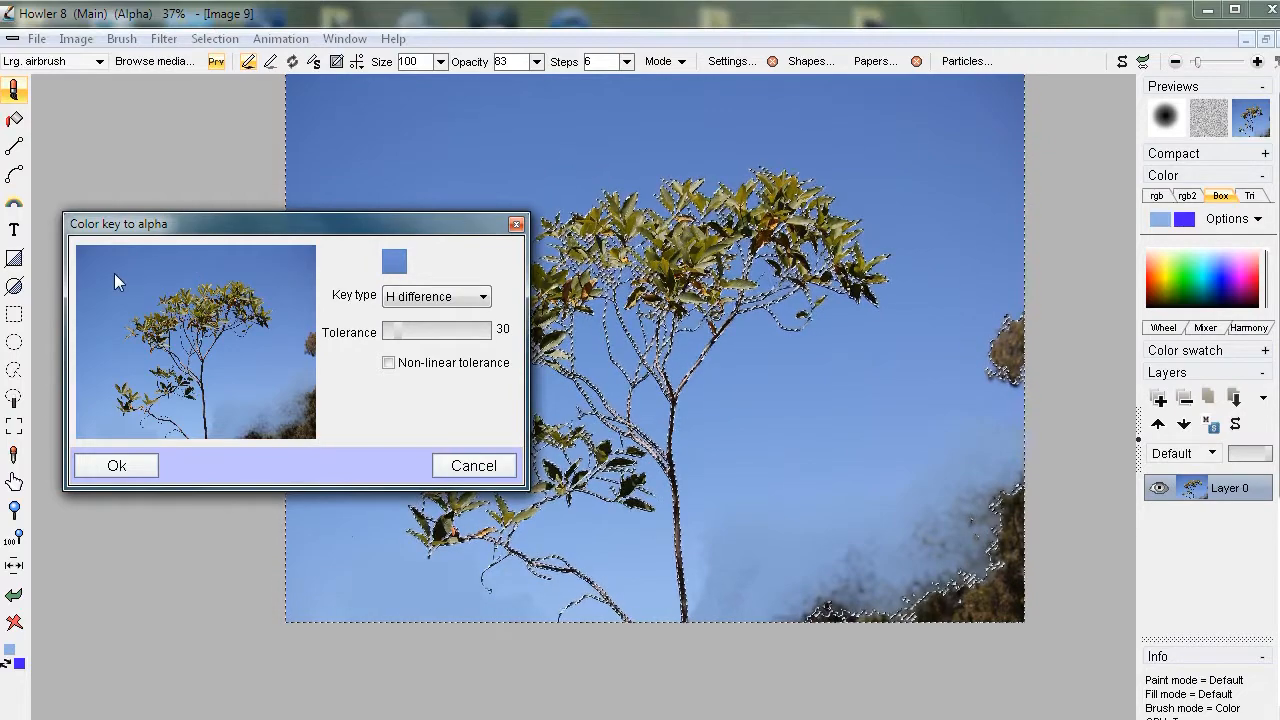
click(108, 345)
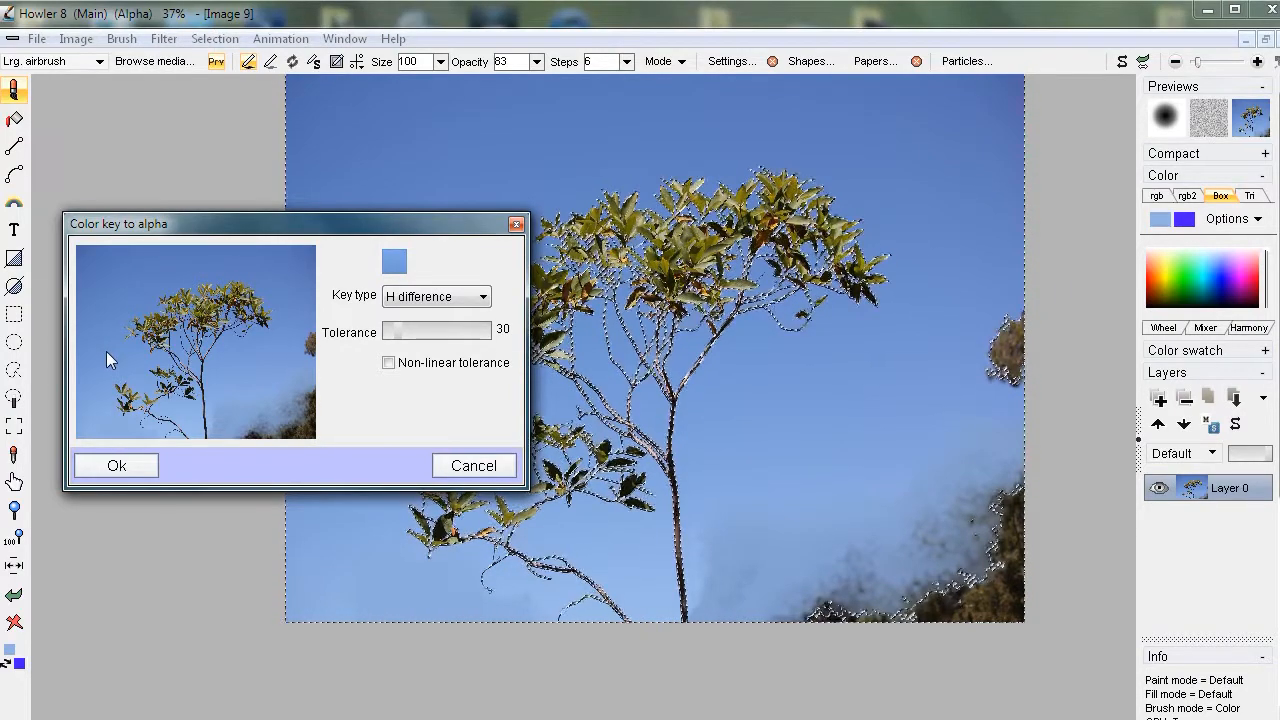
- Try color key tolerances of 1, 10, 108 and 73 on a darker sky sample, and cancel the selection
drag(418, 342, 358, 342)
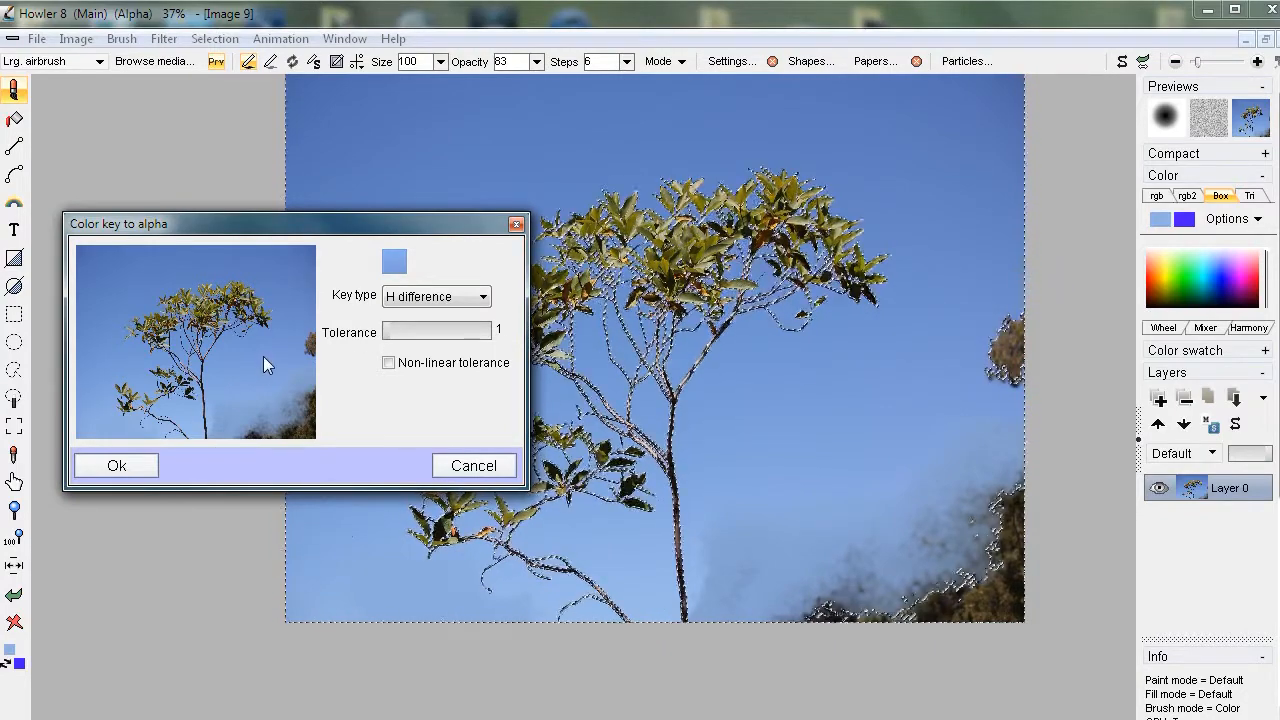
click(96, 288)
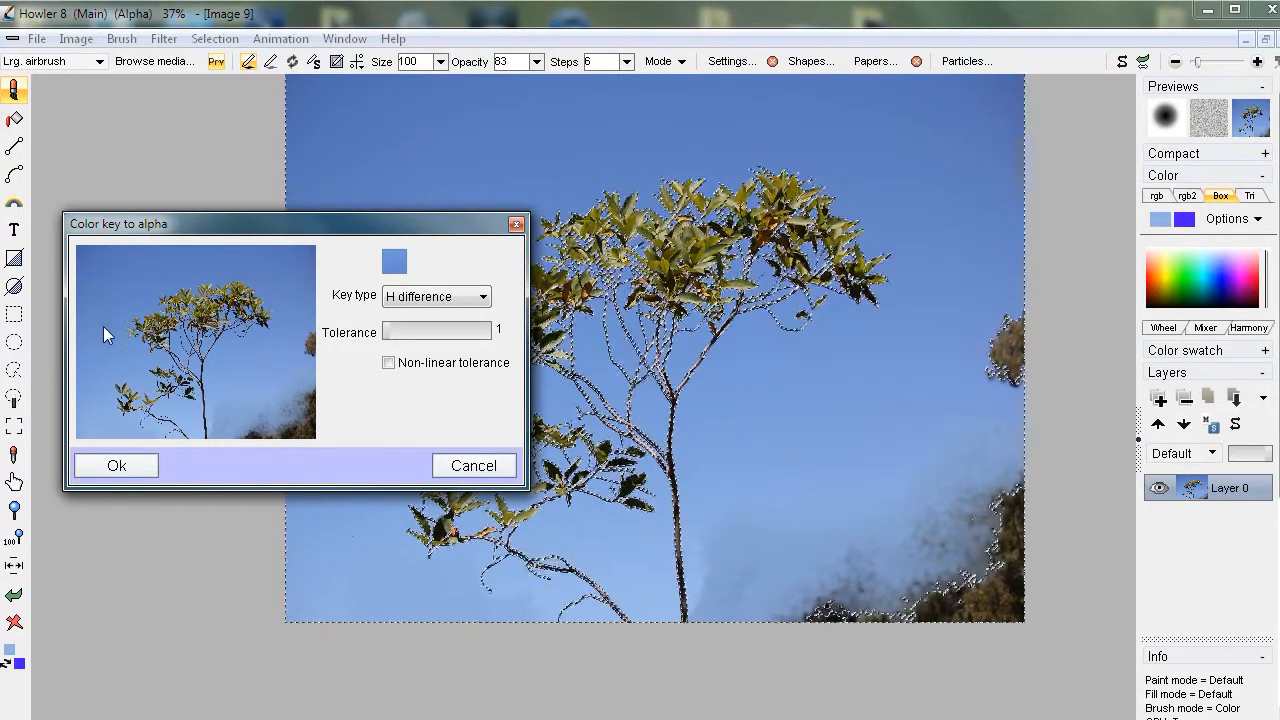
click(393, 331)
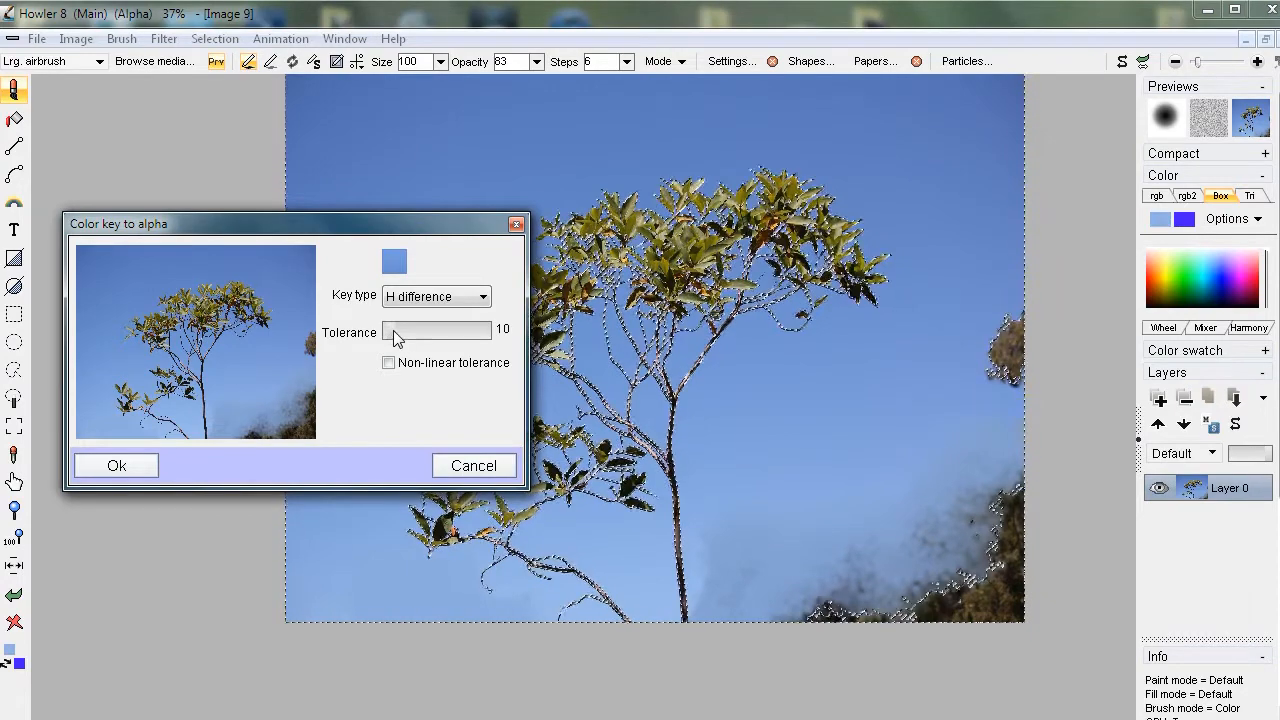
click(428, 332)
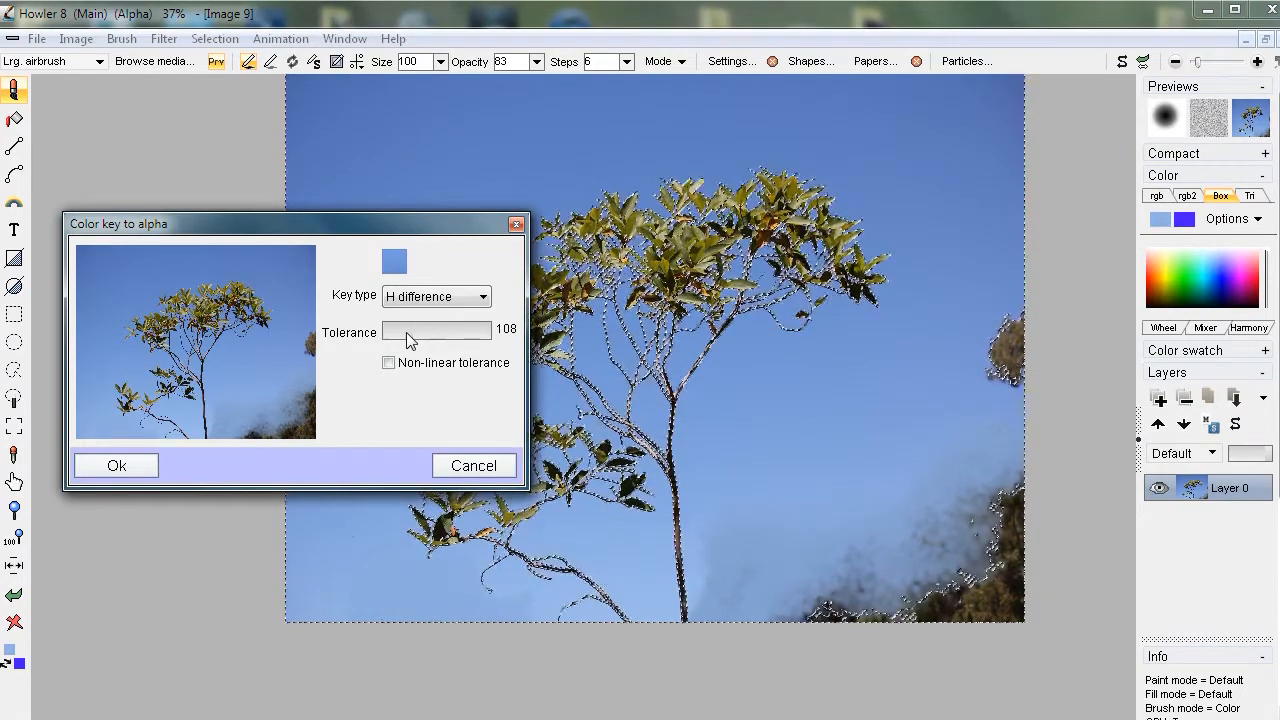
click(417, 334)
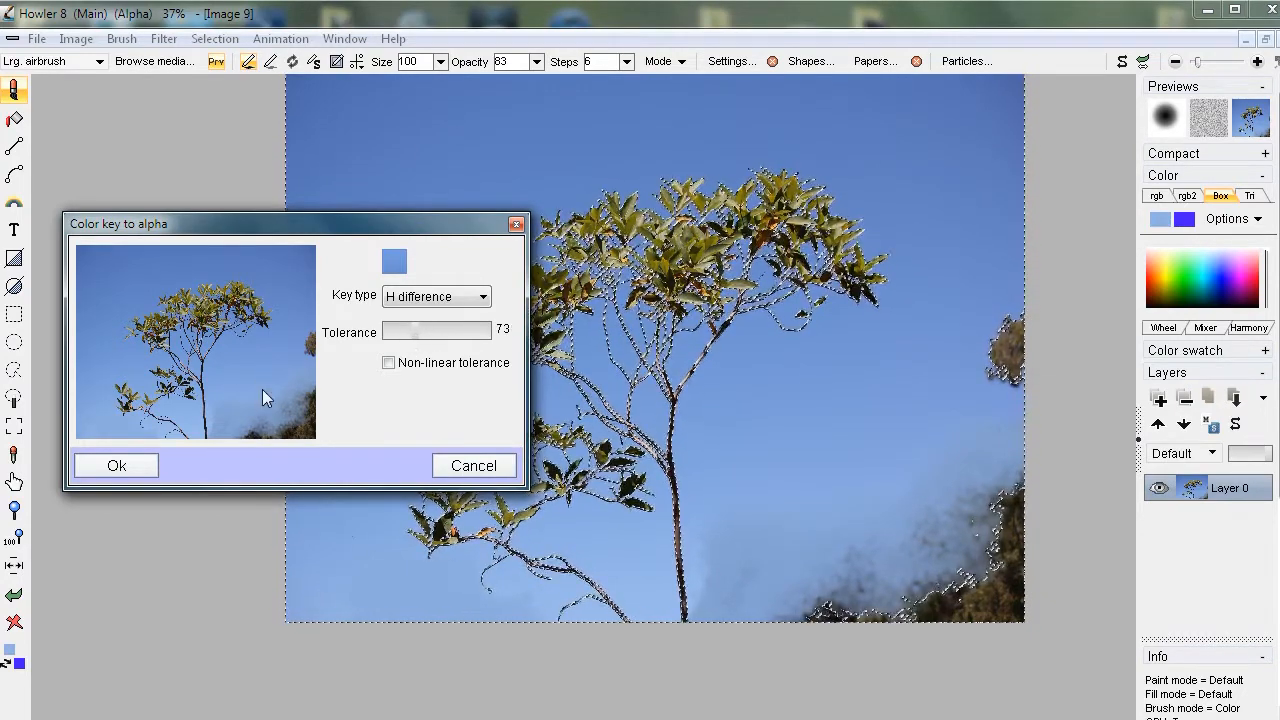
click(472, 465)
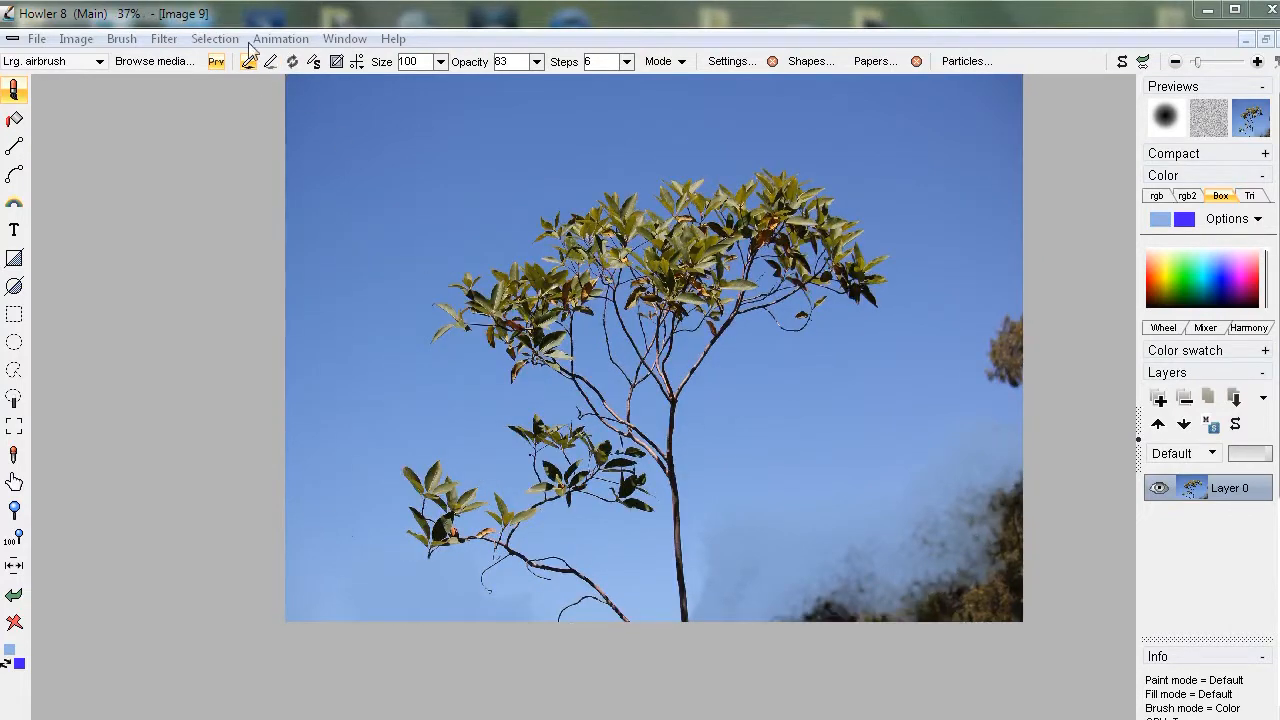
- Turn on the alpha overlay and turn off the marching ants display
click(216, 39)
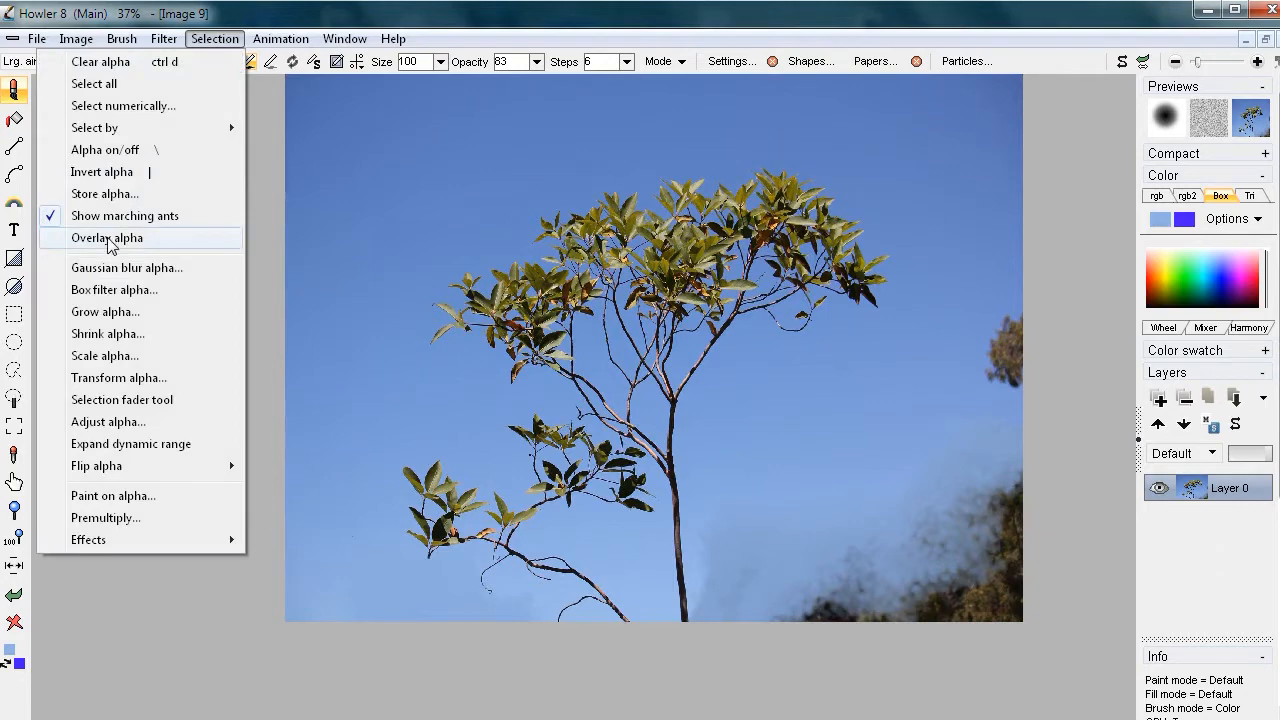
click(108, 238)
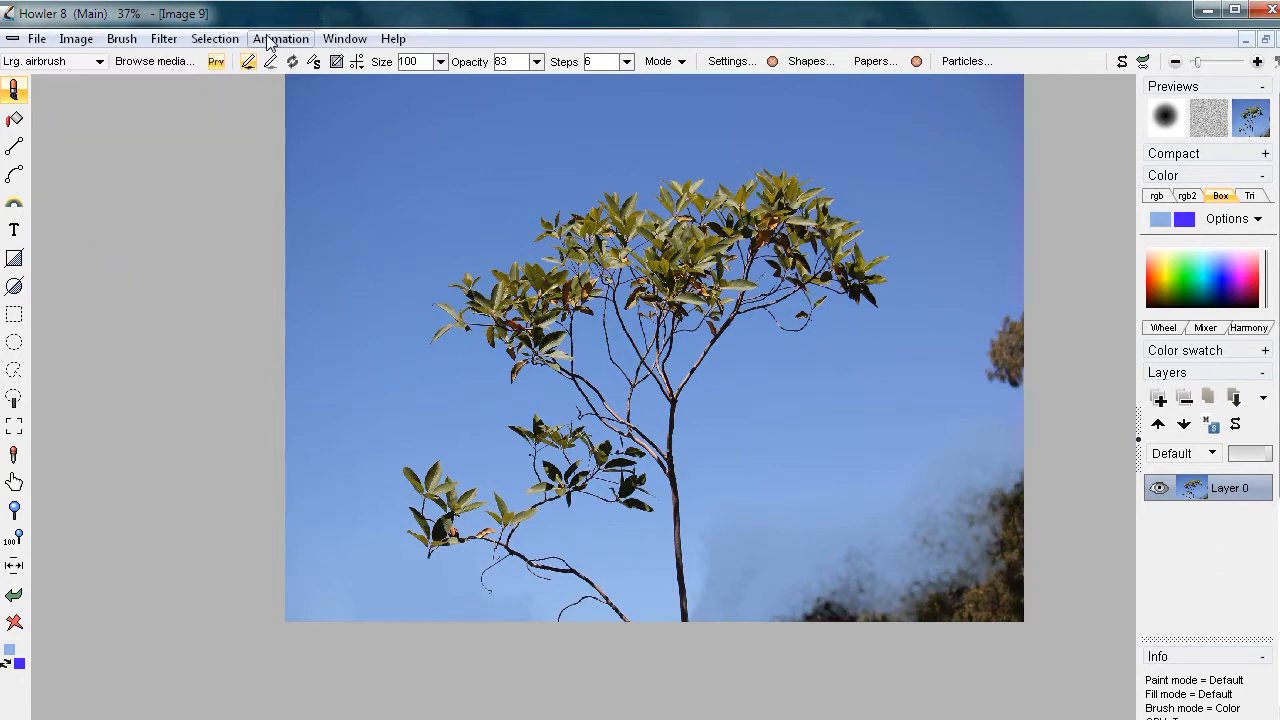
click(222, 39)
click(104, 220)
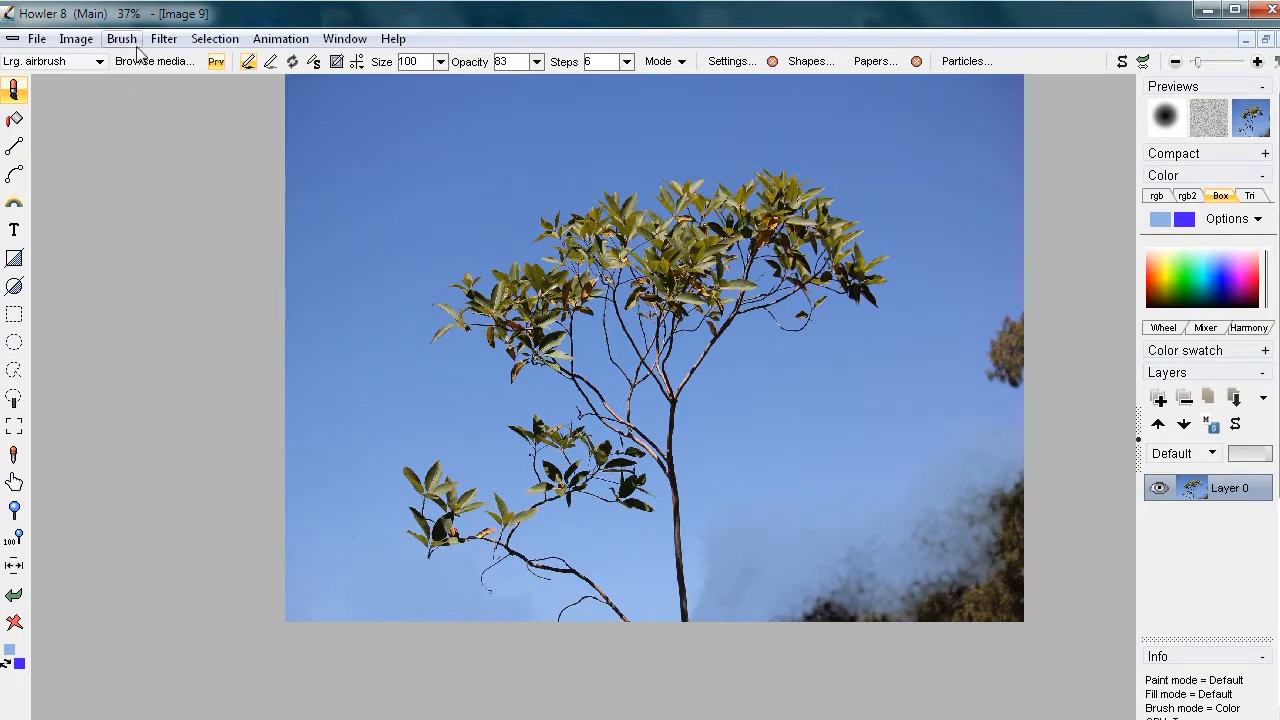
- Start a color key selection on the photo and move its dialog away from the tree
click(215, 39)
mouse_move(197, 135)
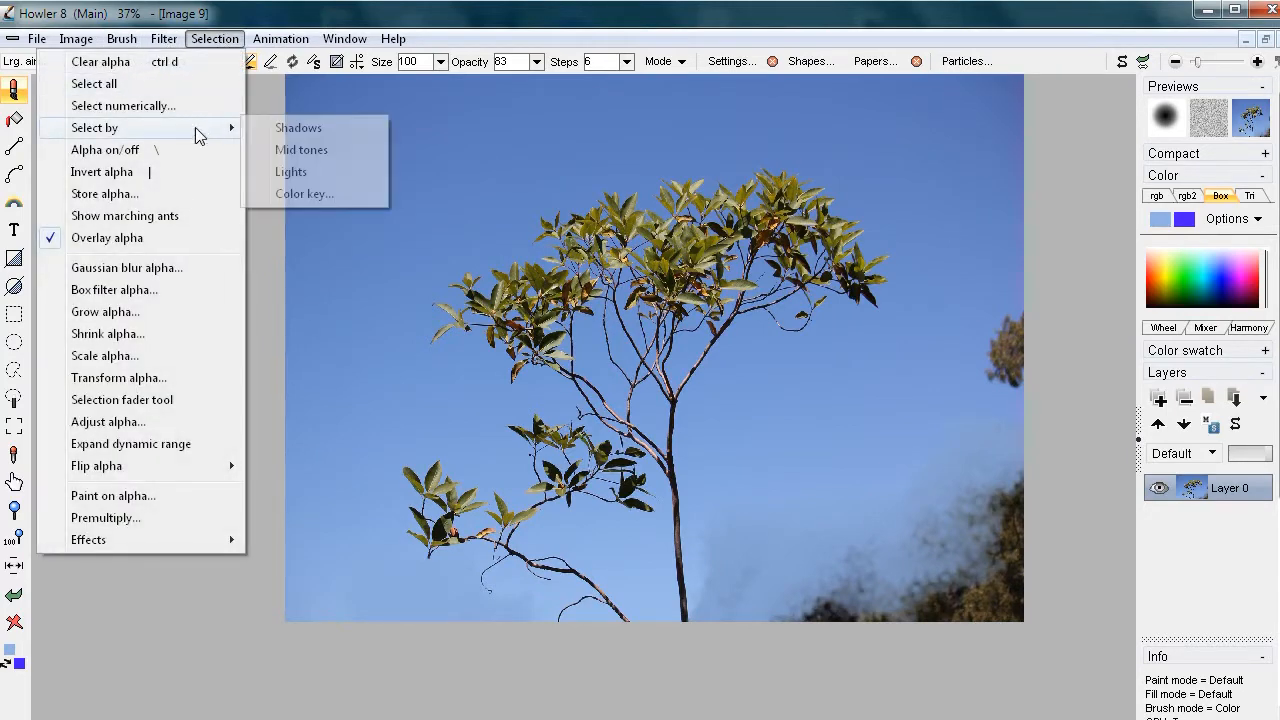
click(302, 196)
drag(594, 244, 227, 205)
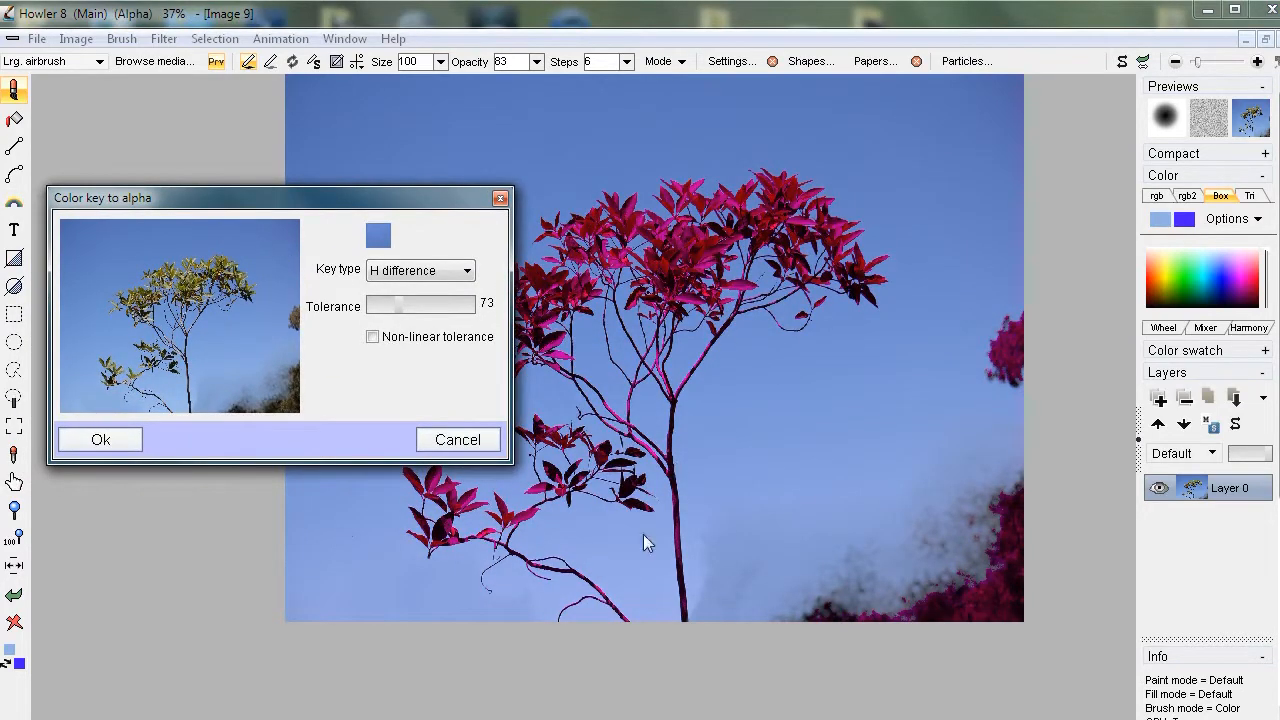
- Try keying the selection to several colours sampled from the tree's foliage in the preview
click(244, 336)
click(192, 281)
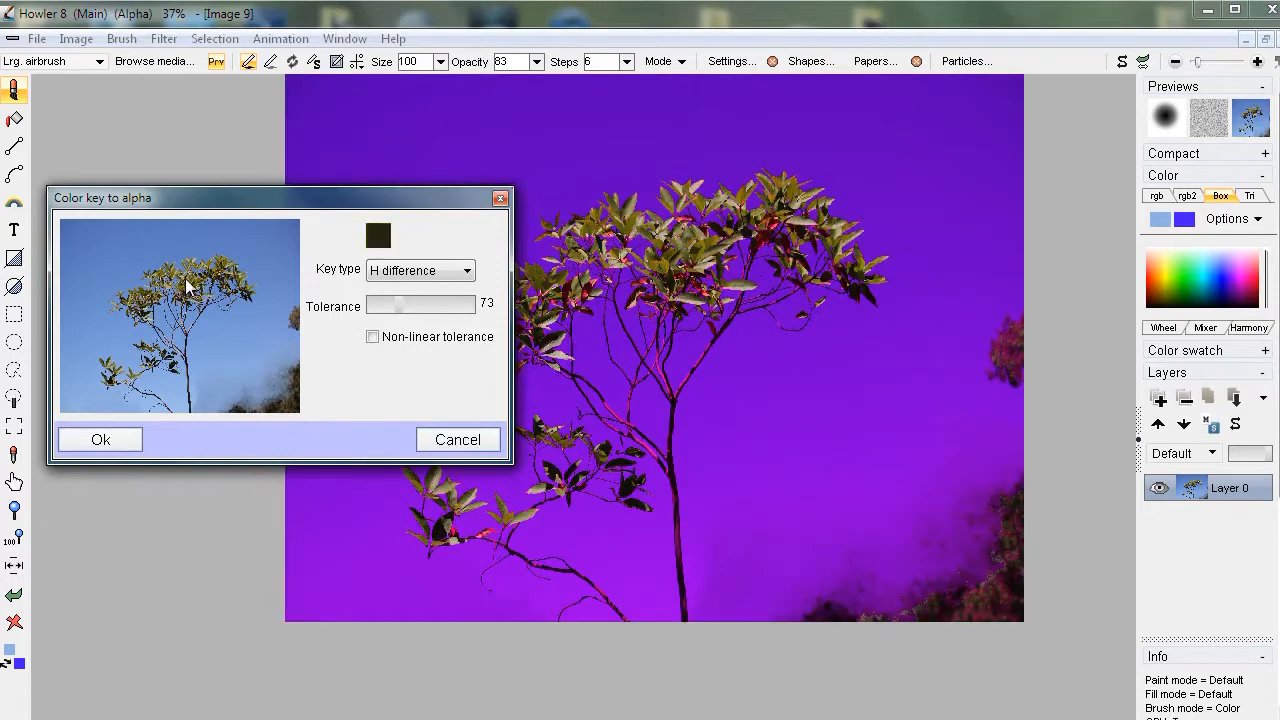
click(228, 283)
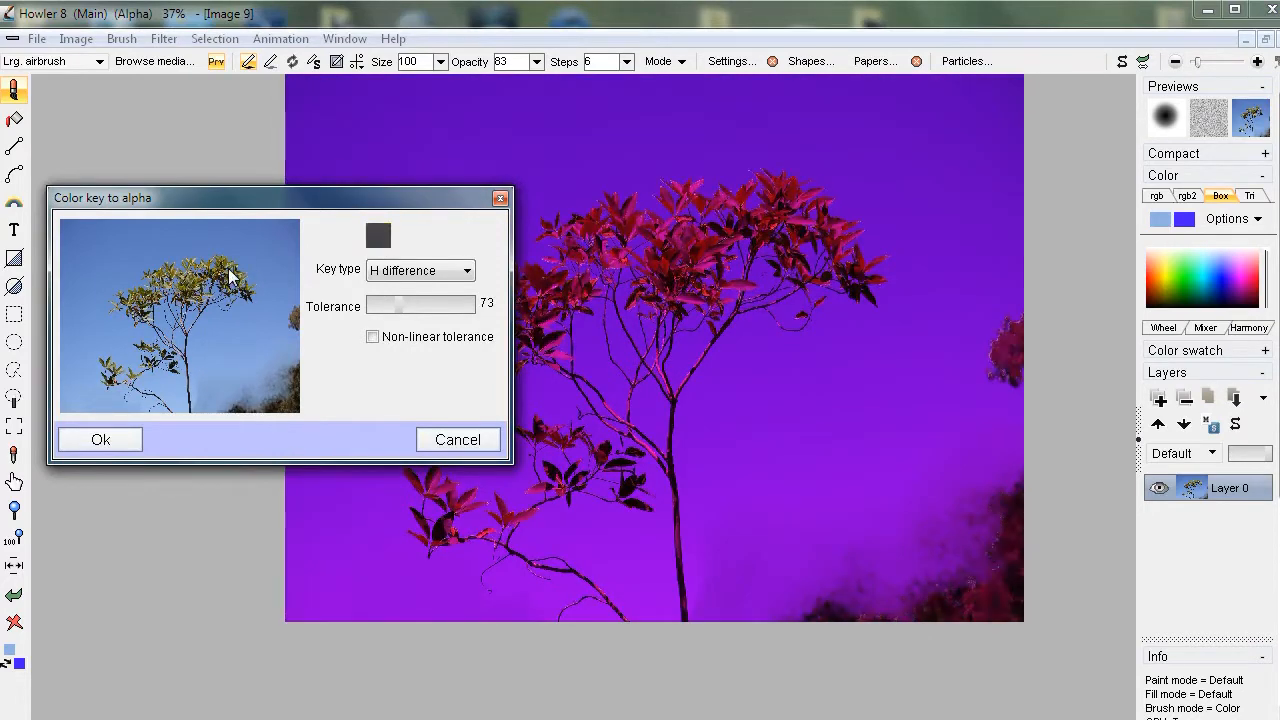
click(230, 283)
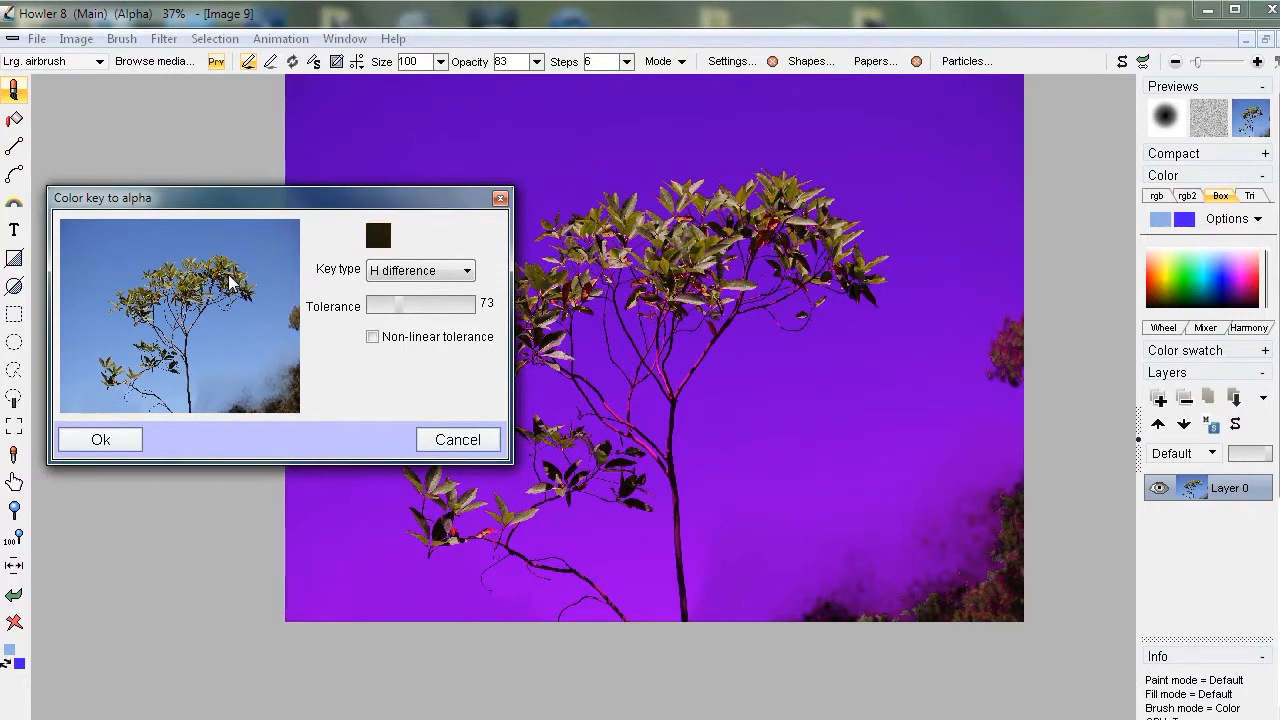
click(245, 262)
- Apply the H difference color key using a light blue sky sample, and invert the alpha
click(93, 300)
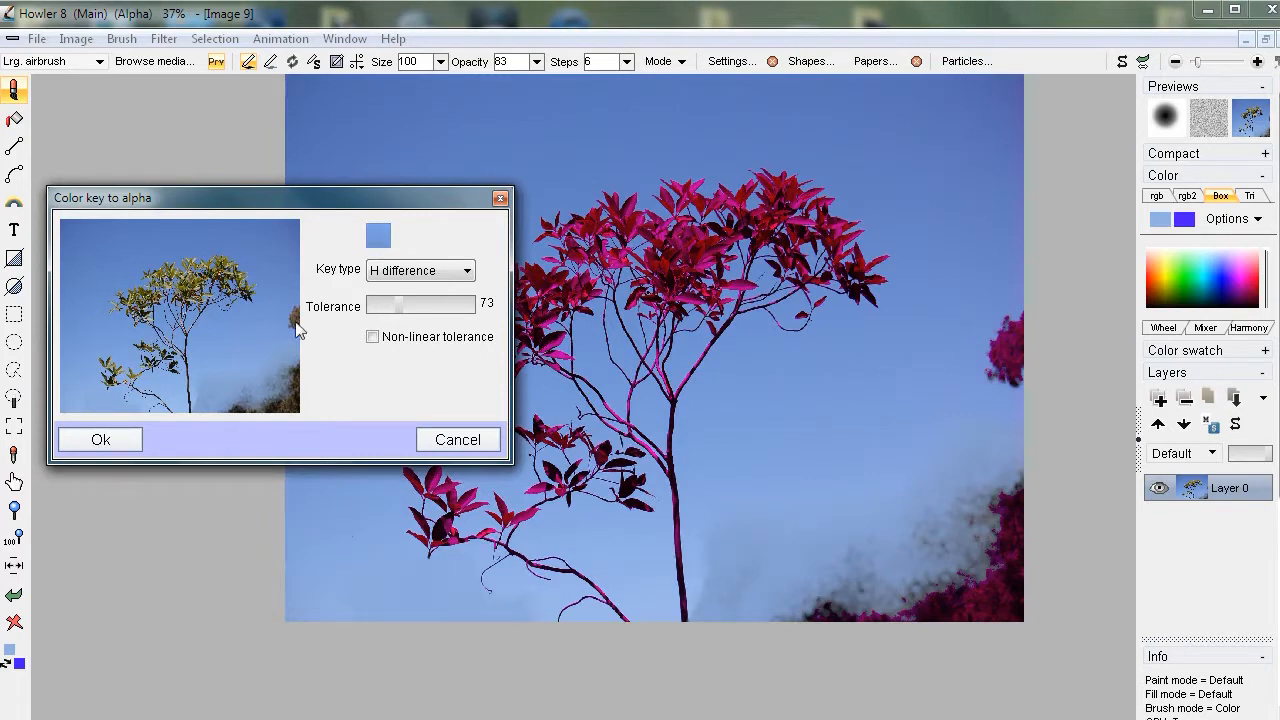
mouse_move(408, 303)
mouse_down()
mouse_move(383, 305)
mouse_move(418, 309)
mouse_move(410, 302)
mouse_up()
drag(441, 302, 406, 306)
click(112, 438)
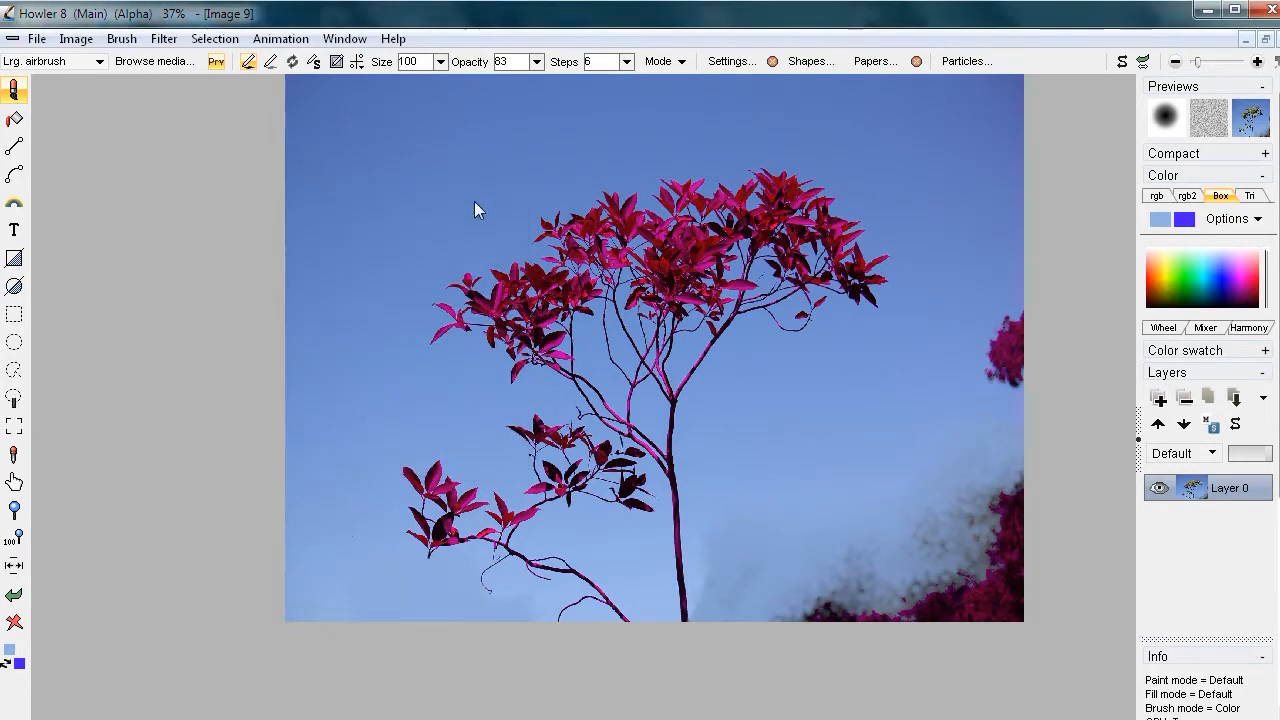
click(212, 39)
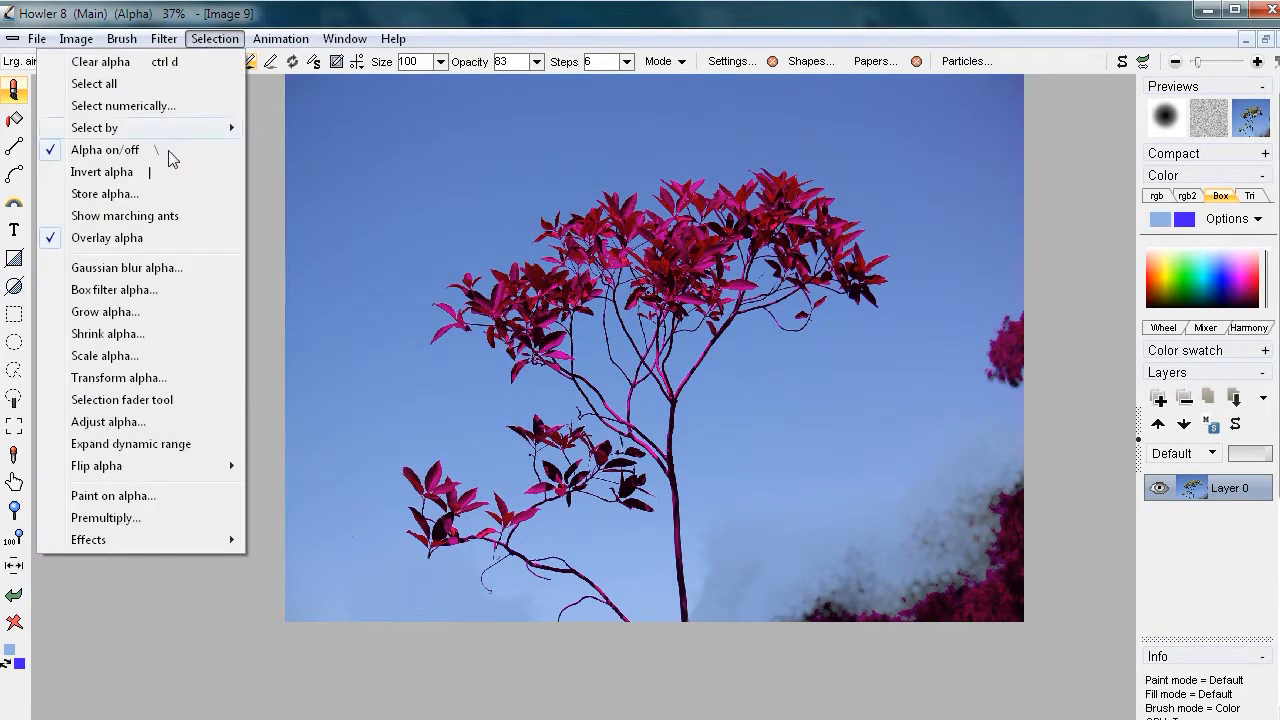
click(140, 172)
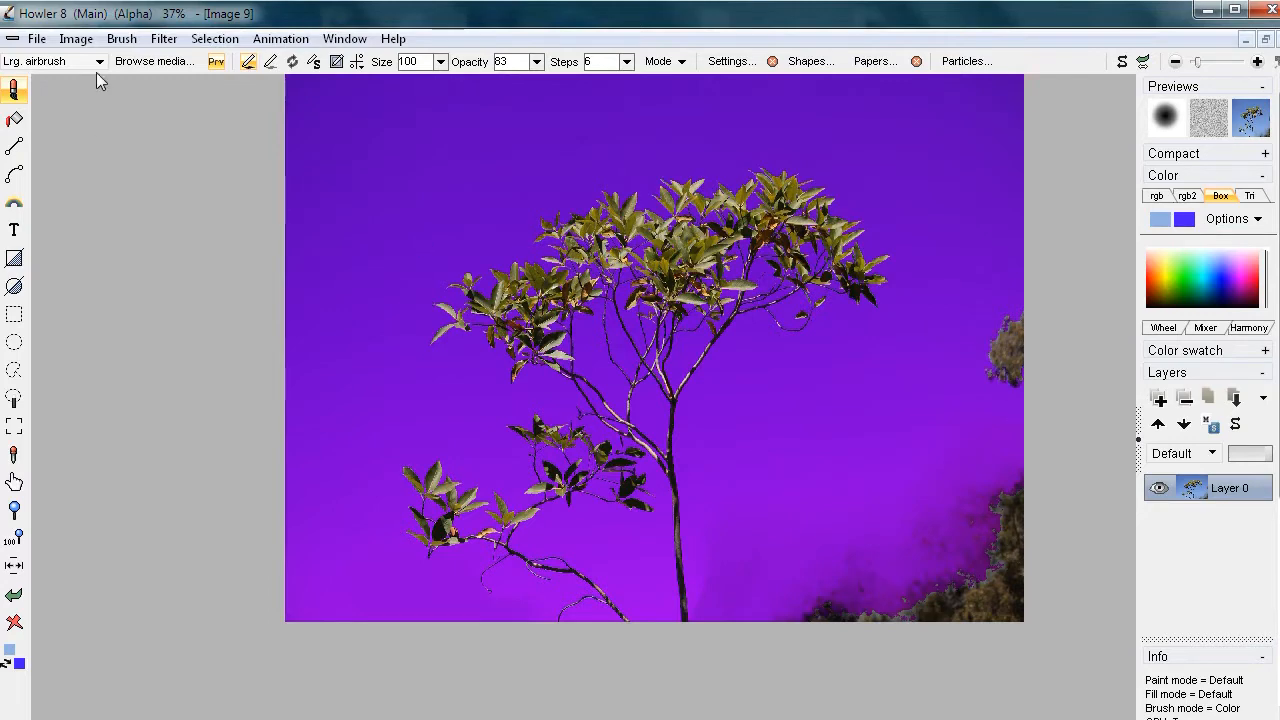
- Choose the Hard 50 brush for painting on the alpha
click(18, 93)
mouse_move(76, 105)
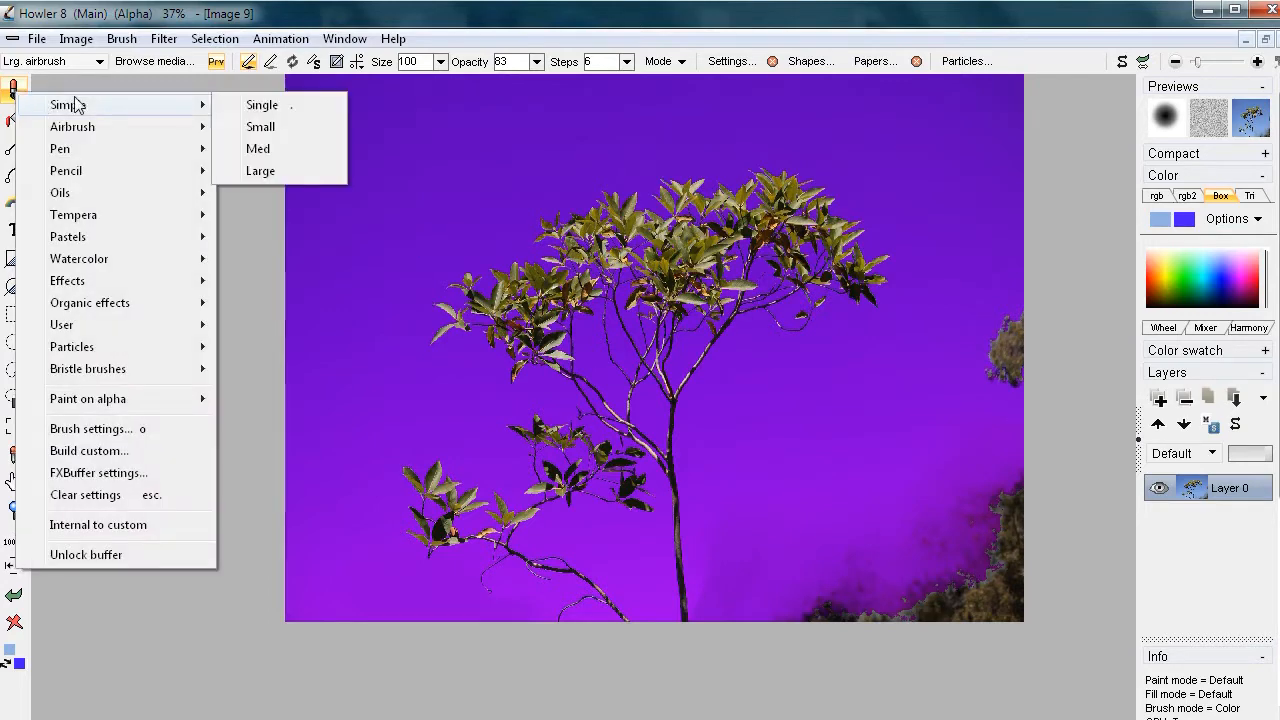
mouse_move(120, 128)
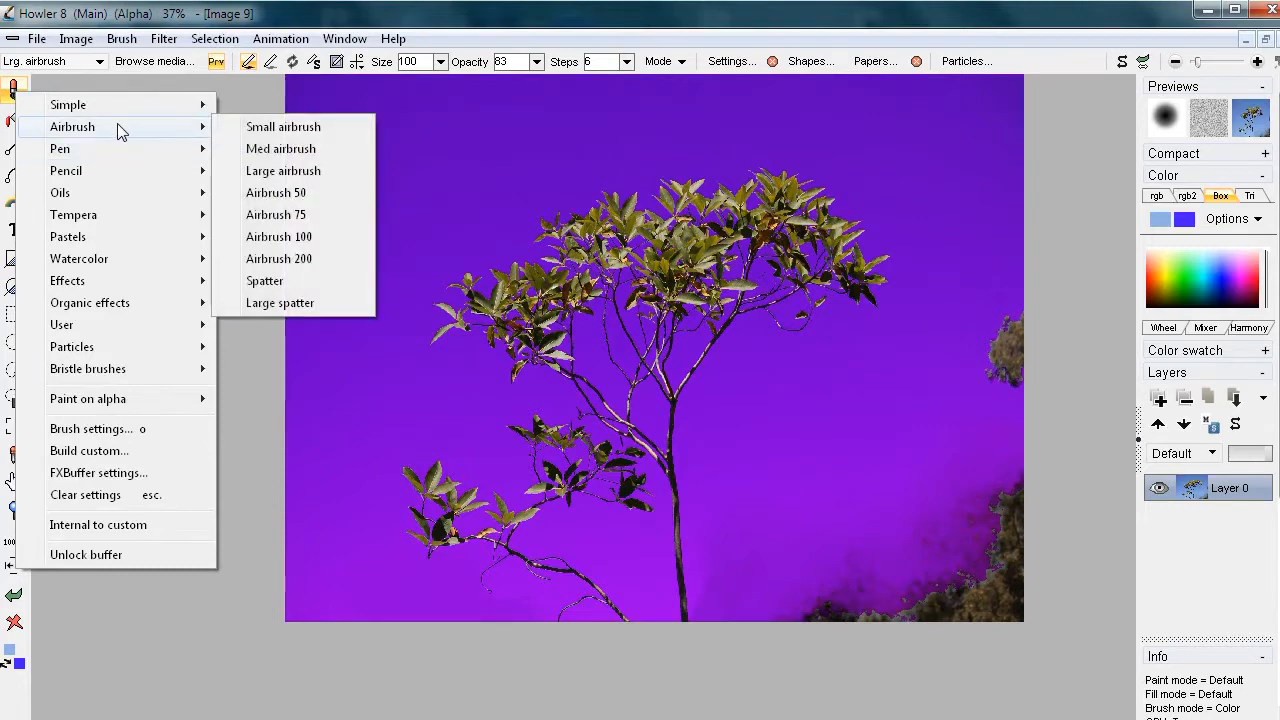
click(215, 38)
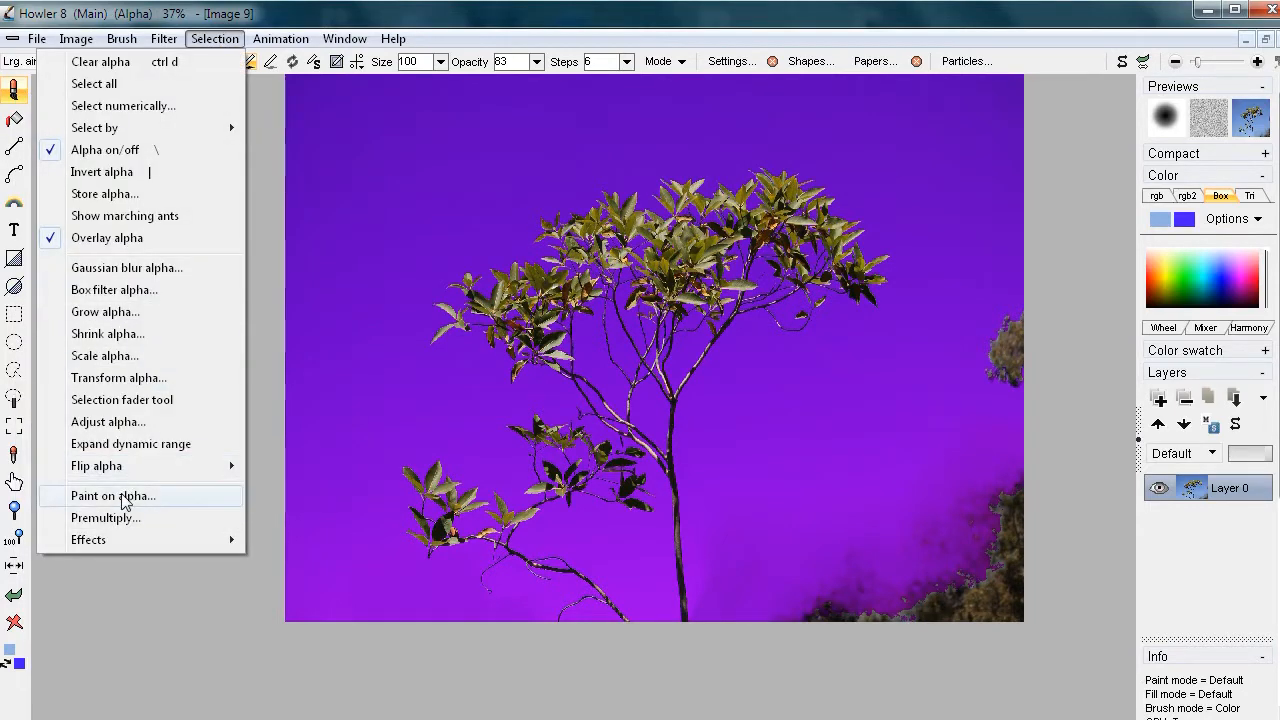
click(84, 9)
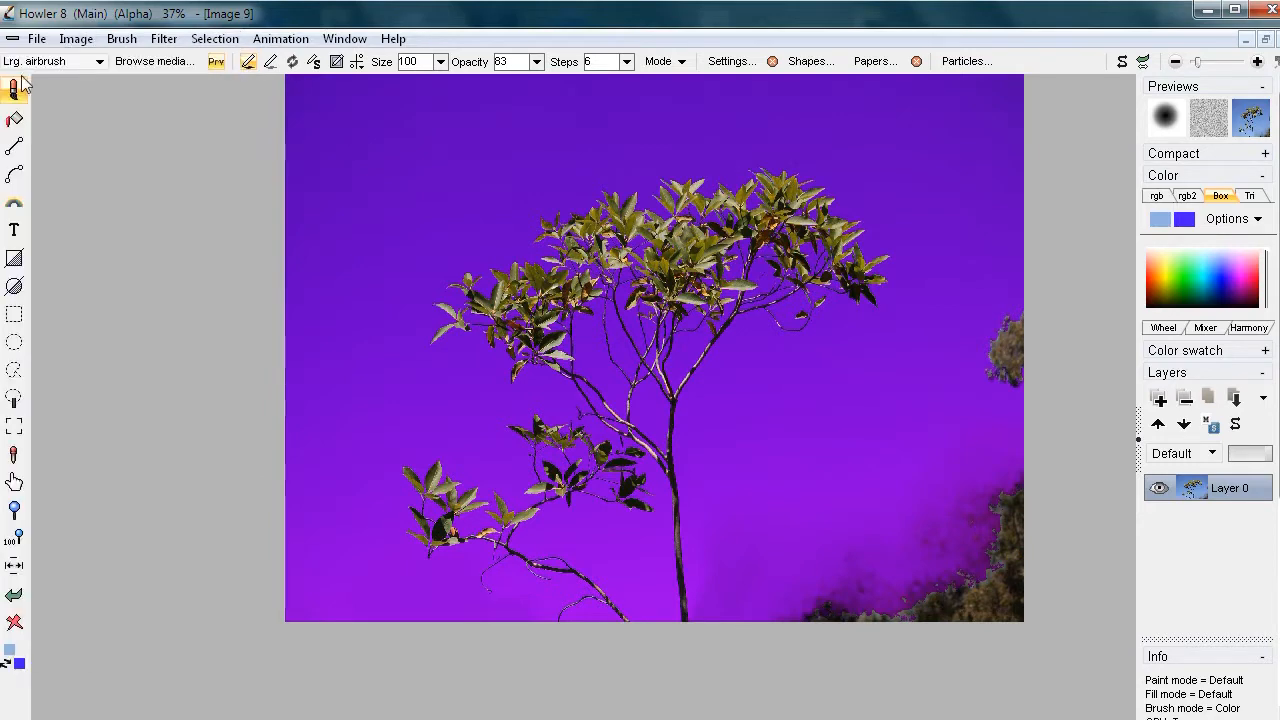
click(15, 91)
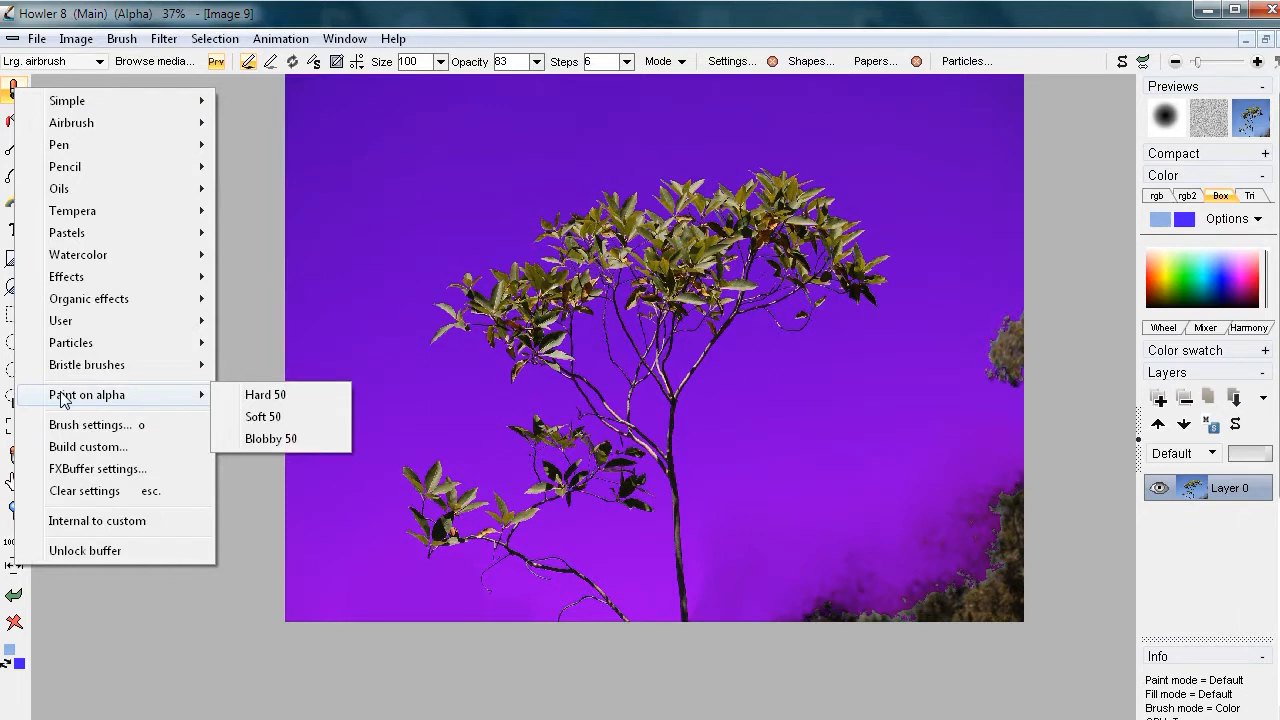
click(281, 396)
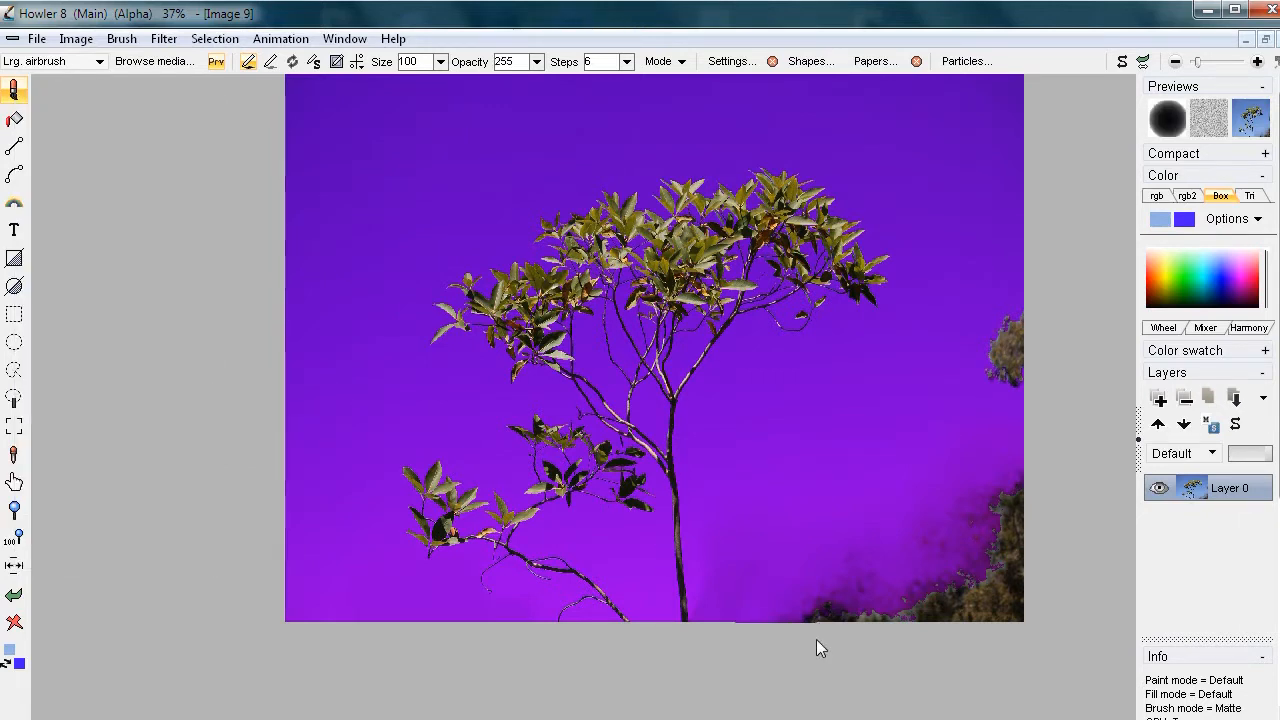
- Try brushing the alpha over the low background trees with both brush colours, and undo the last stroke
drag(907, 625, 828, 598)
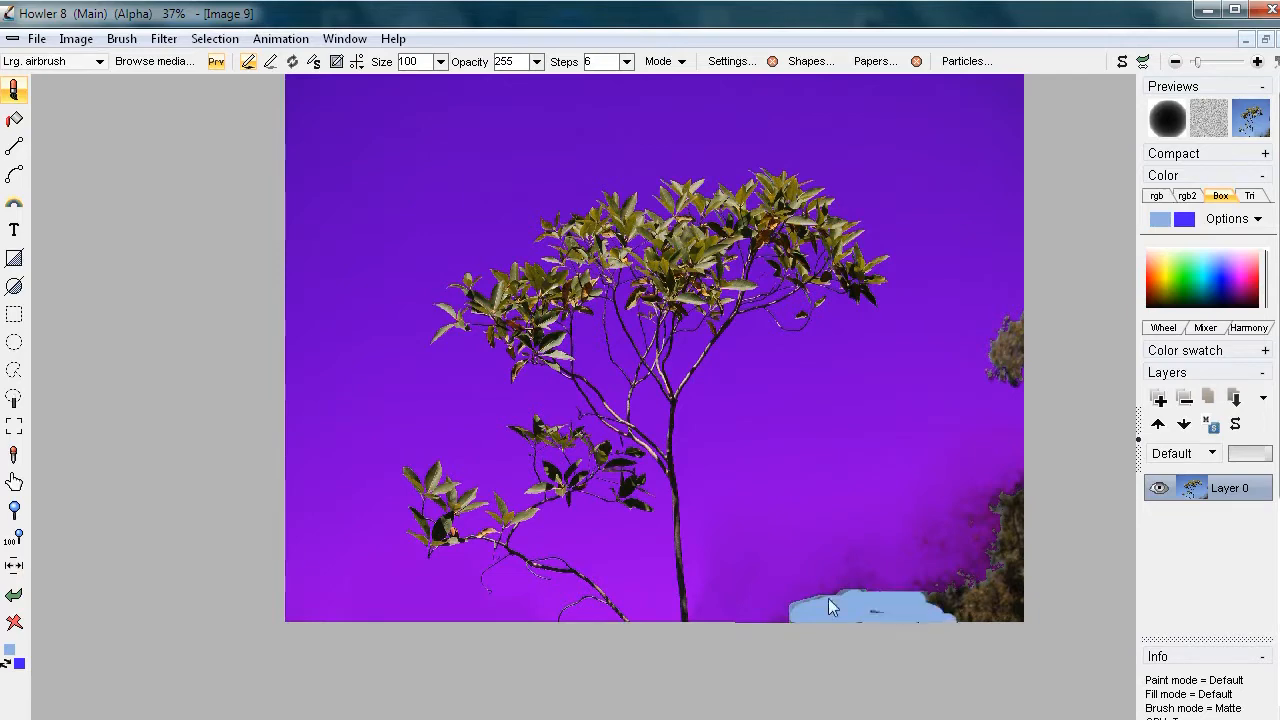
scroll(870, 568, up, 5)
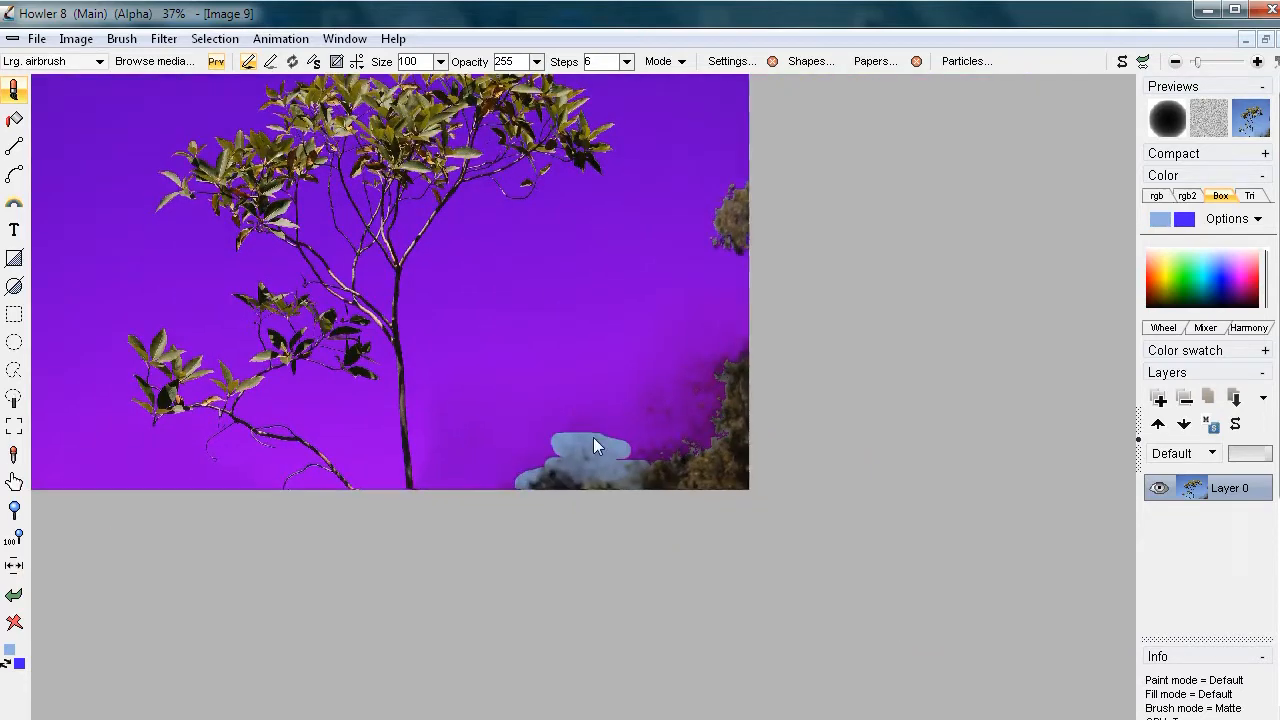
click(564, 472)
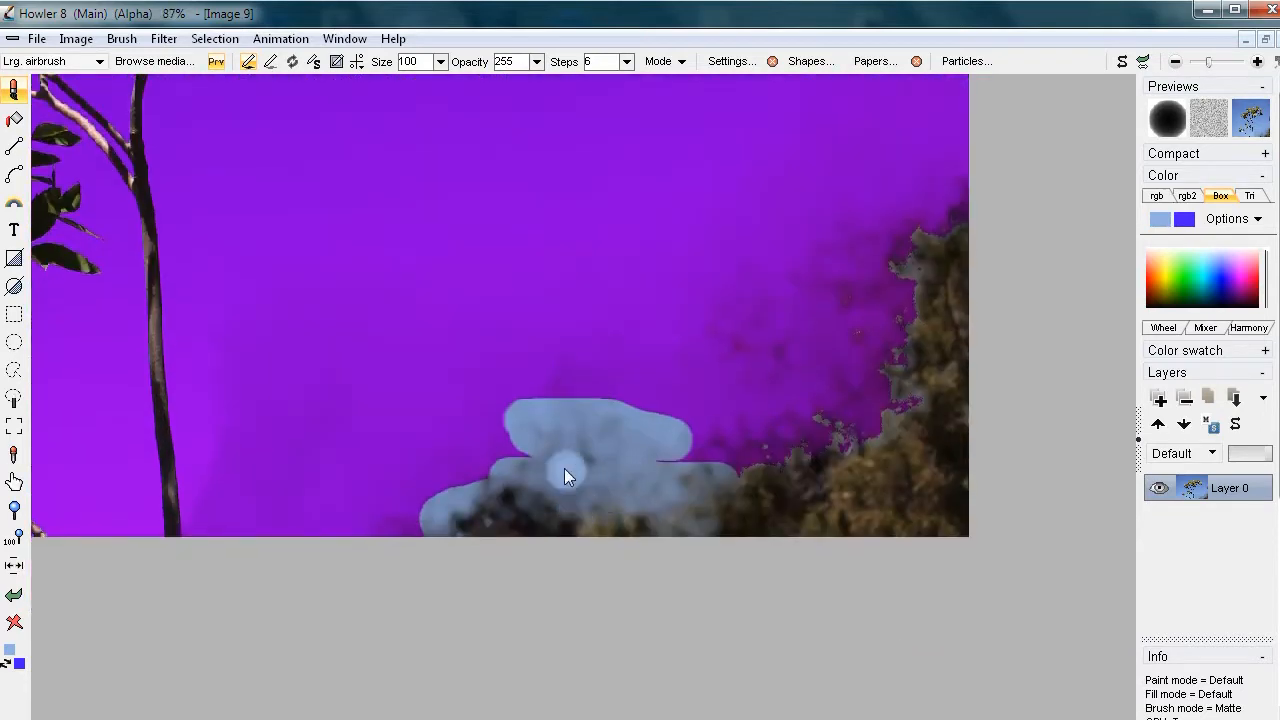
click(601, 450)
mouse_move(536, 402)
mouse_down()
mouse_move(608, 368)
mouse_move(657, 406)
mouse_up()
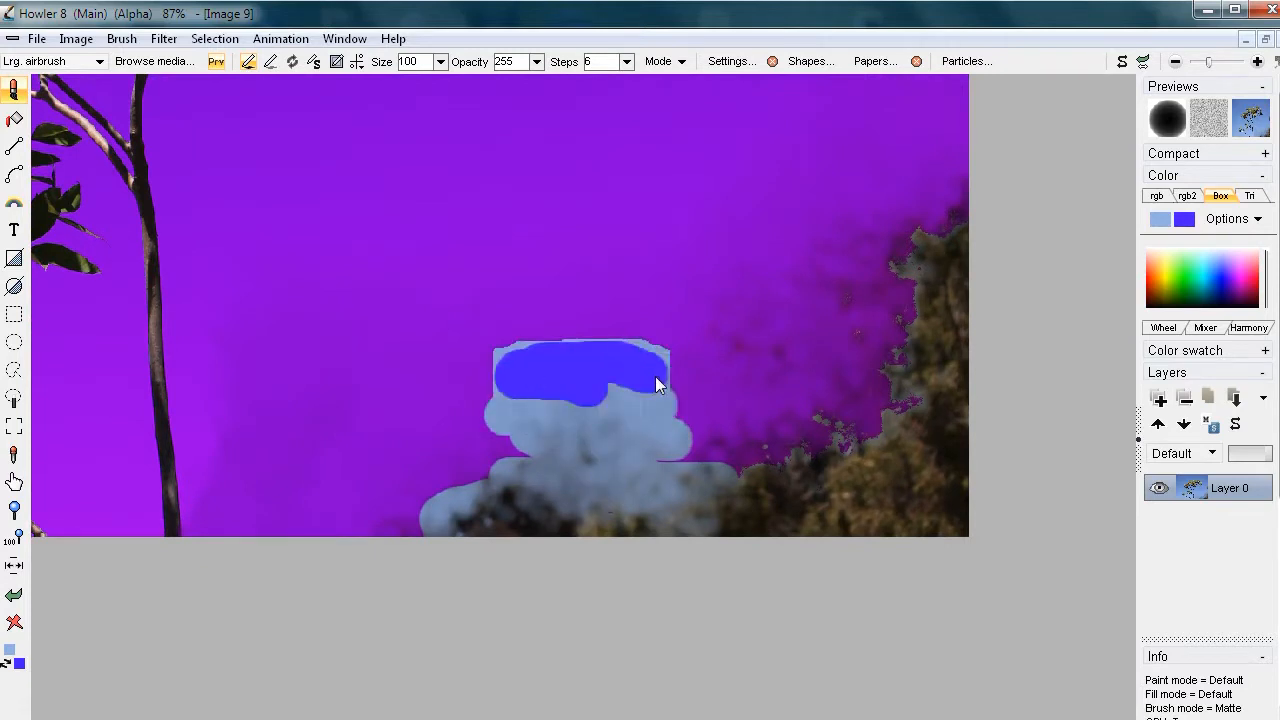
key(ctrl+z)
- Paint the background trees in the photo's lower-right corner and along its bottom edge into the alpha with the dark blue colour
mouse_move(474, 414)
mouse_down()
mouse_move(480, 434)
mouse_move(517, 451)
mouse_move(466, 483)
mouse_move(695, 470)
mouse_move(763, 548)
mouse_move(830, 519)
mouse_move(681, 500)
mouse_move(808, 468)
mouse_move(661, 472)
mouse_move(631, 487)
mouse_up()
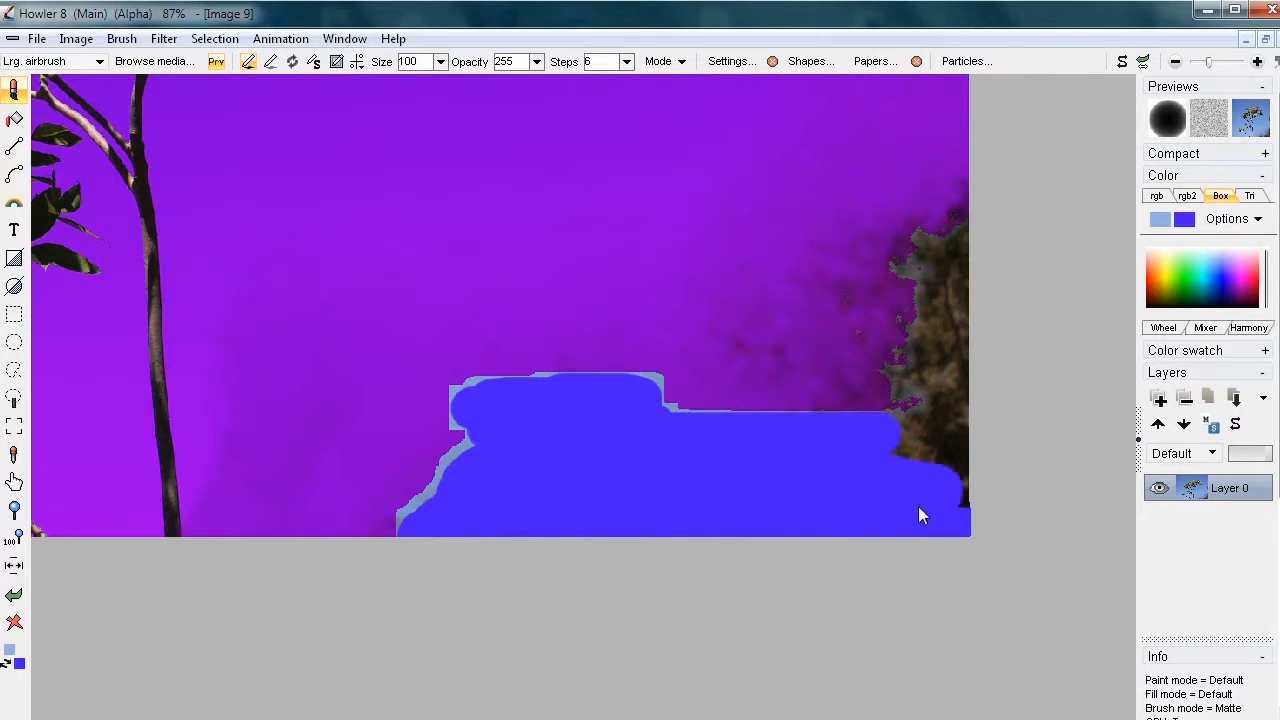
mouse_move(958, 478)
mouse_down()
mouse_move(834, 420)
mouse_move(960, 432)
mouse_move(920, 392)
mouse_move(851, 371)
mouse_move(880, 376)
mouse_move(972, 334)
mouse_move(818, 303)
mouse_move(880, 292)
mouse_move(883, 244)
mouse_move(945, 244)
mouse_move(894, 211)
mouse_move(985, 178)
mouse_up()
mouse_move(921, 211)
mouse_down()
mouse_move(832, 272)
mouse_move(805, 320)
mouse_move(916, 373)
mouse_up()
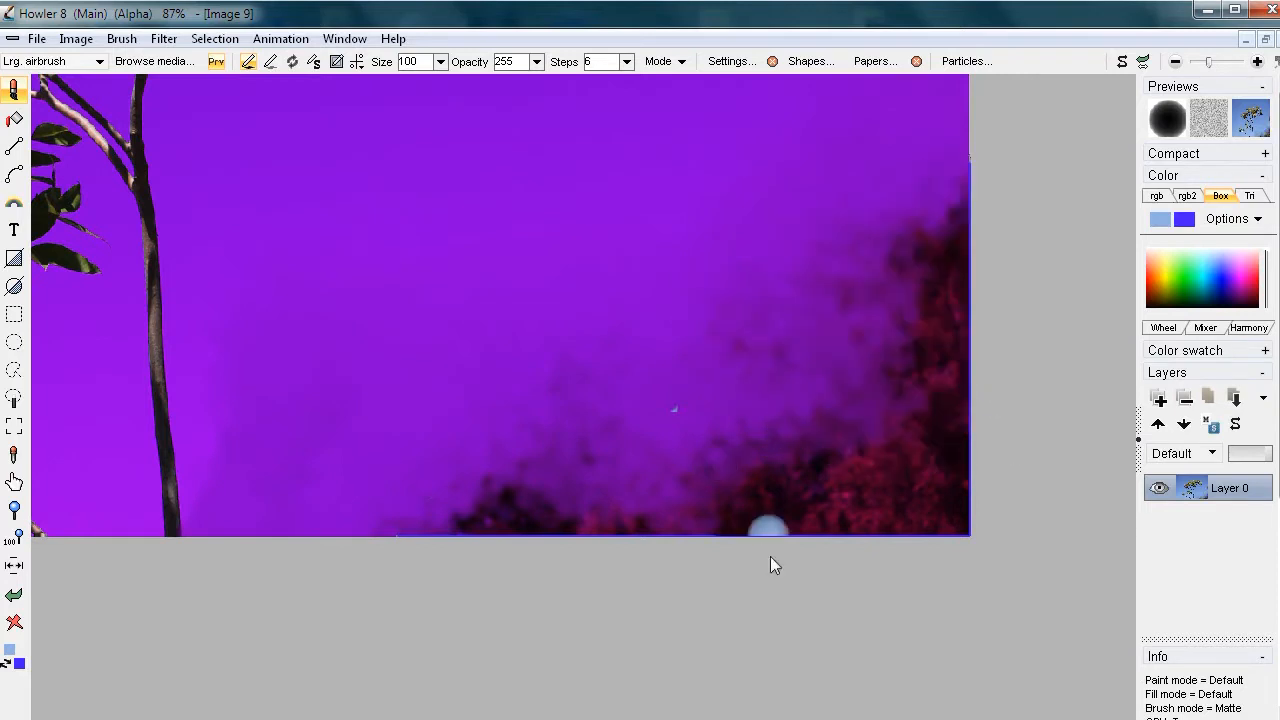
mouse_move(626, 352)
mouse_down()
mouse_move(761, 352)
mouse_move(737, 352)
mouse_up()
mouse_move(798, 426)
mouse_down()
mouse_move(837, 402)
mouse_move(882, 435)
mouse_up()
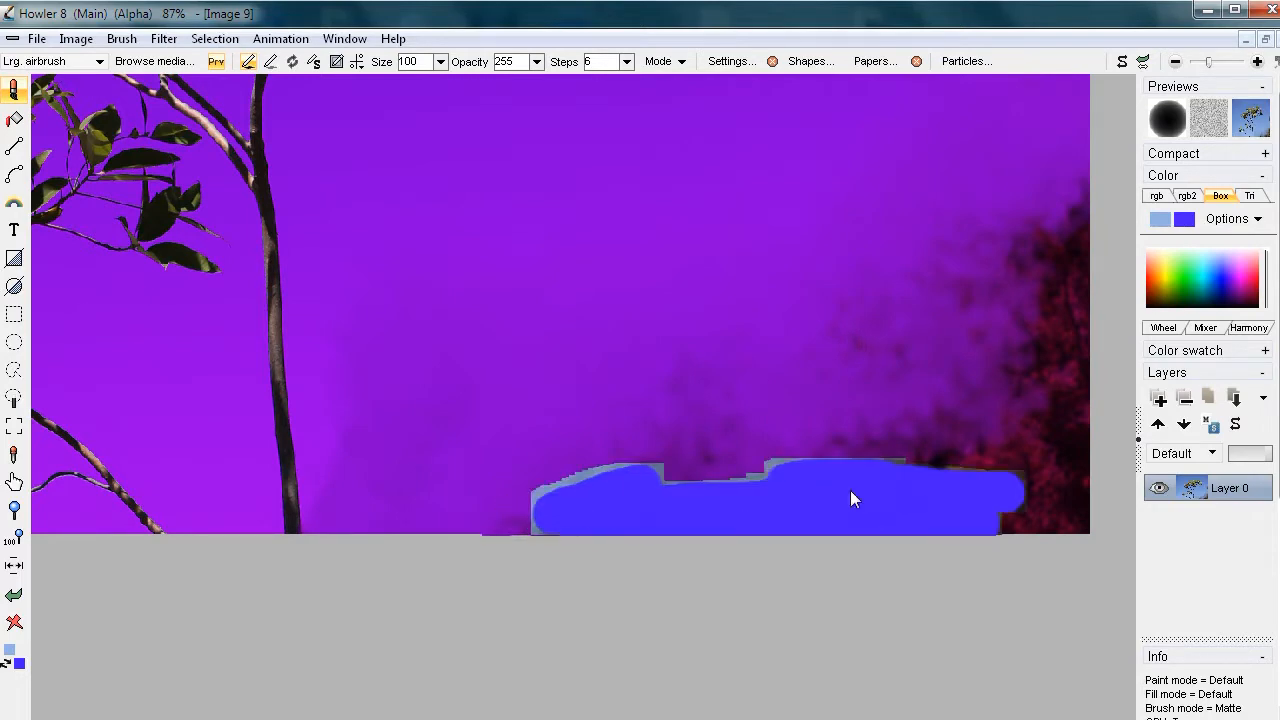
scroll(700, 450, down, 3)
drag(737, 398, 781, 459)
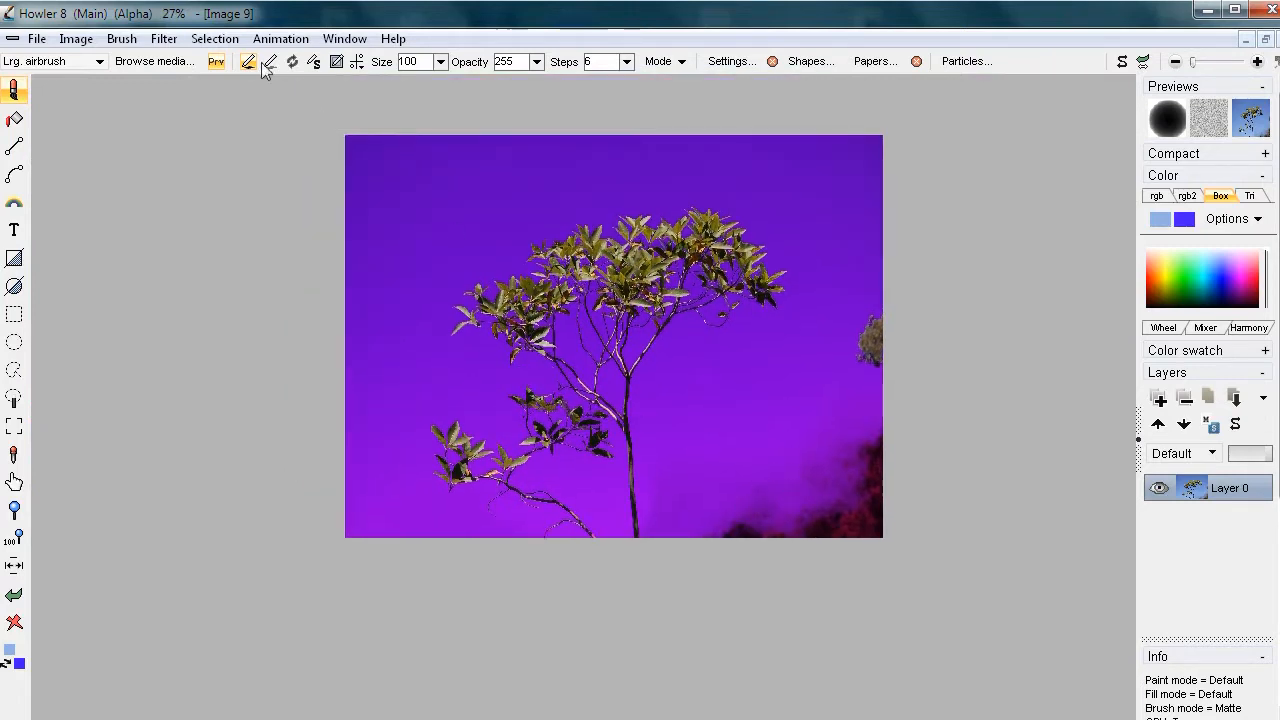
- Turn on the marching ants and paint the small background tree at the photo's right edge into the alpha
click(216, 39)
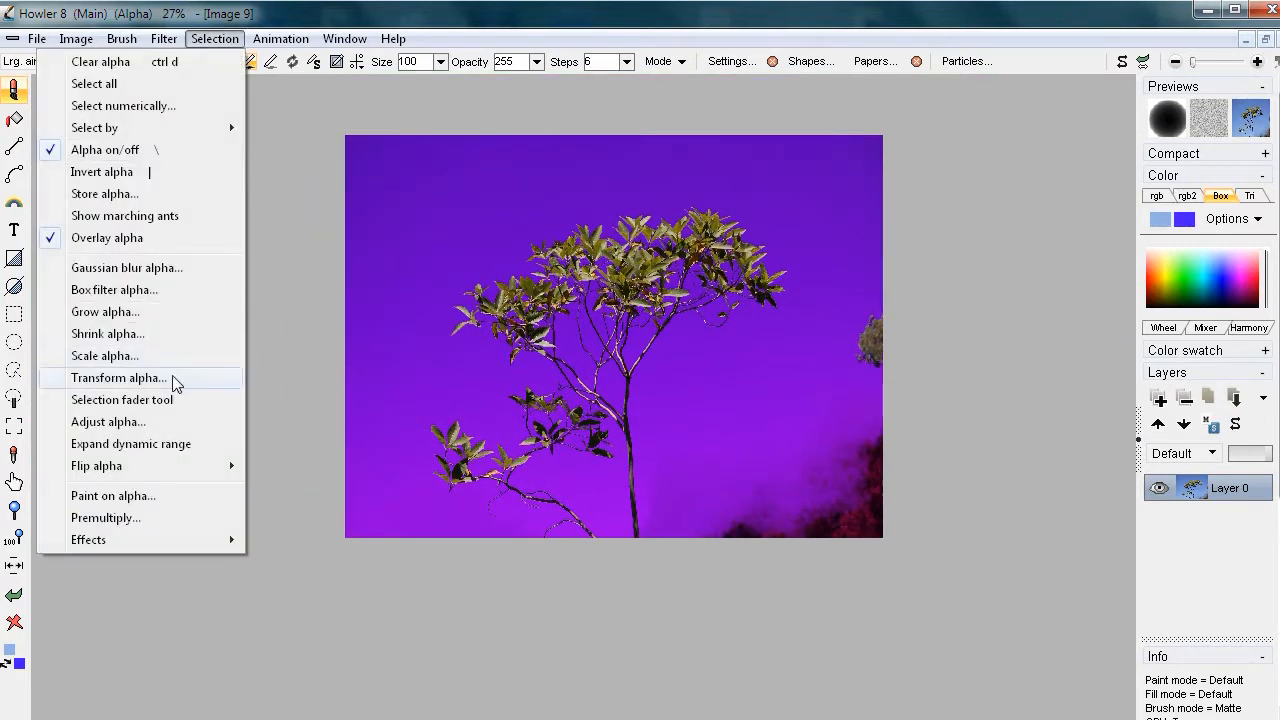
click(130, 217)
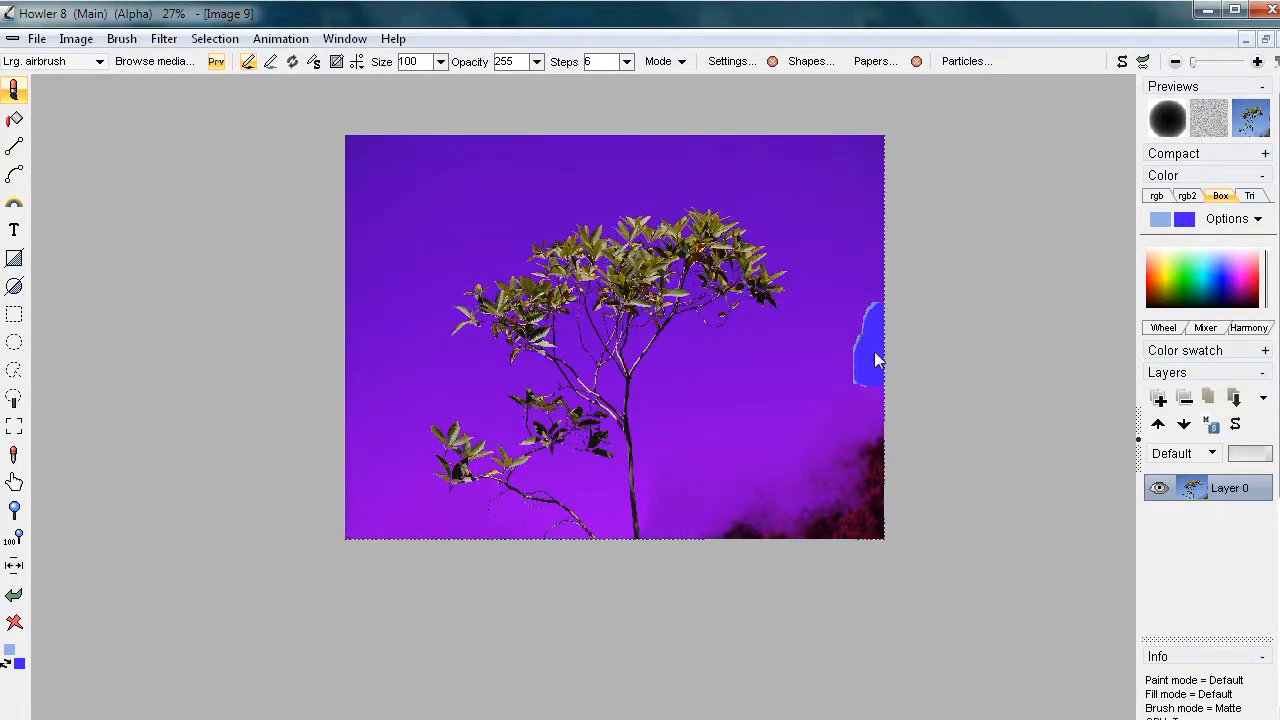
drag(904, 346, 633, 427)
scroll(715, 389, up, 1)
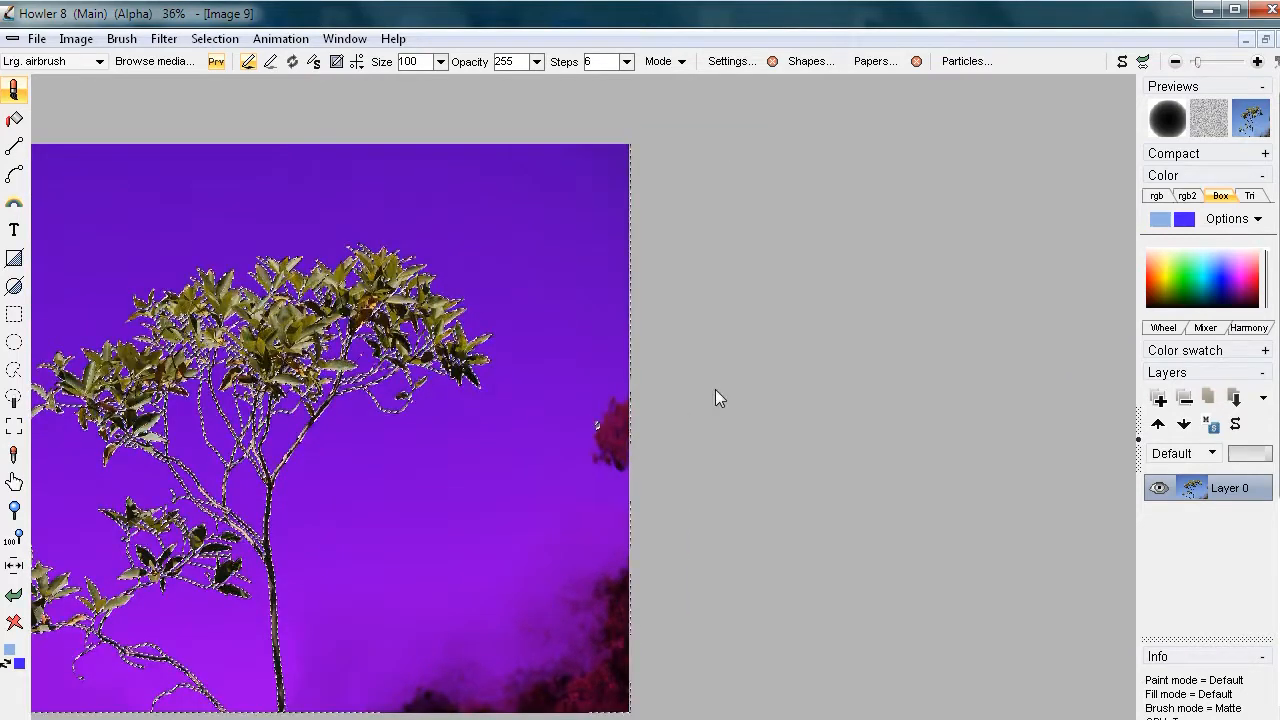
- Paint the unselected strip along the photo's right edge, up to the top corner, into the alpha
scroll(715, 389, up, 4)
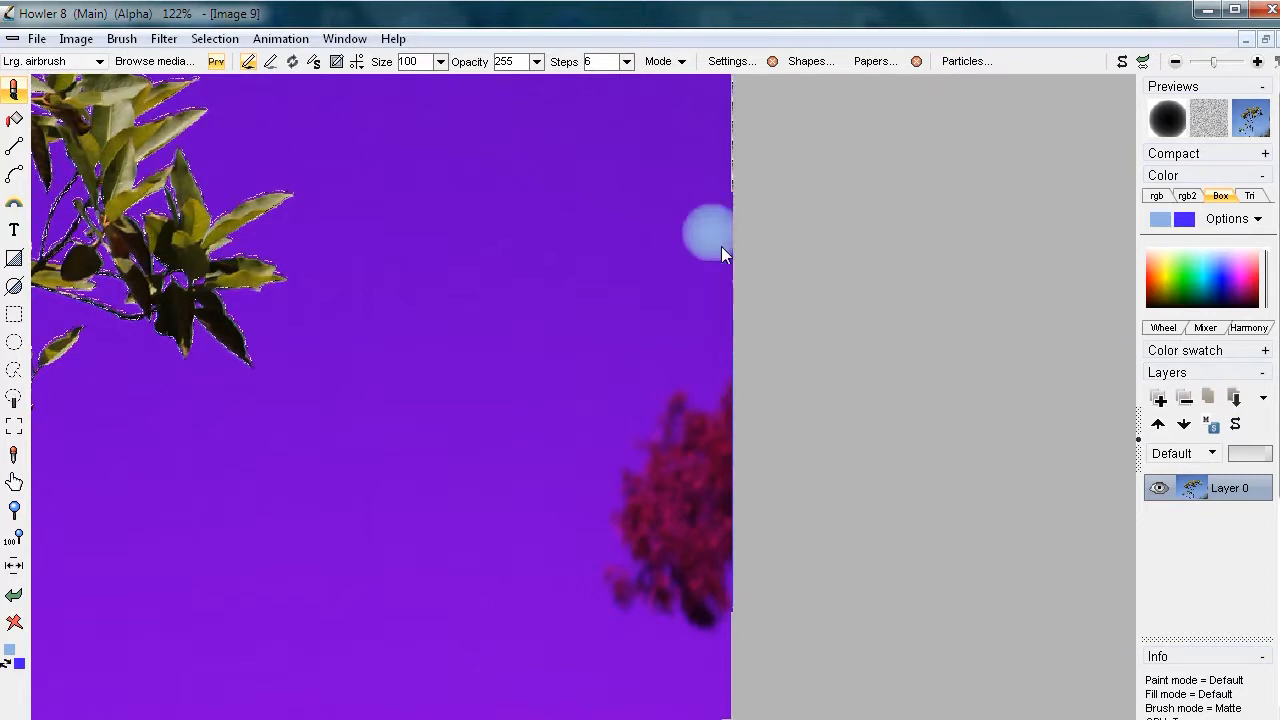
mouse_move(706, 272)
mouse_down()
mouse_move(676, 634)
mouse_move(708, 562)
mouse_move(720, 418)
mouse_up()
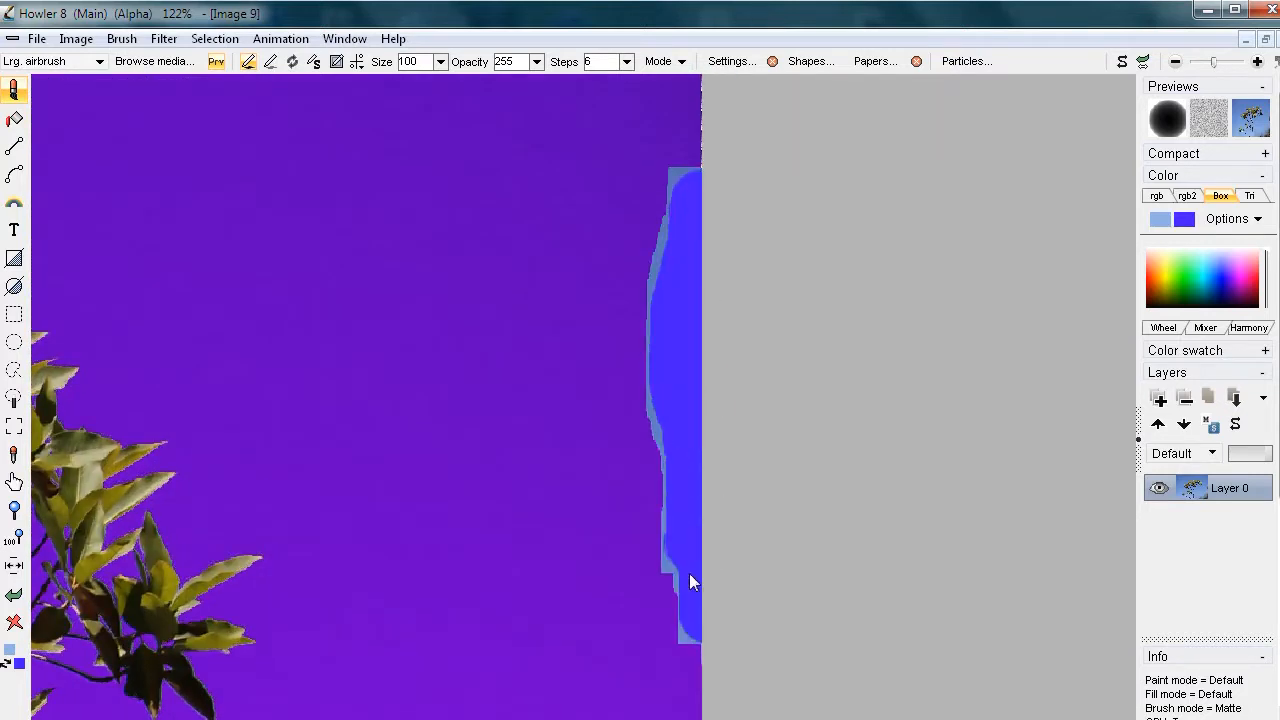
drag(696, 510, 693, 524)
drag(620, 170, 578, 574)
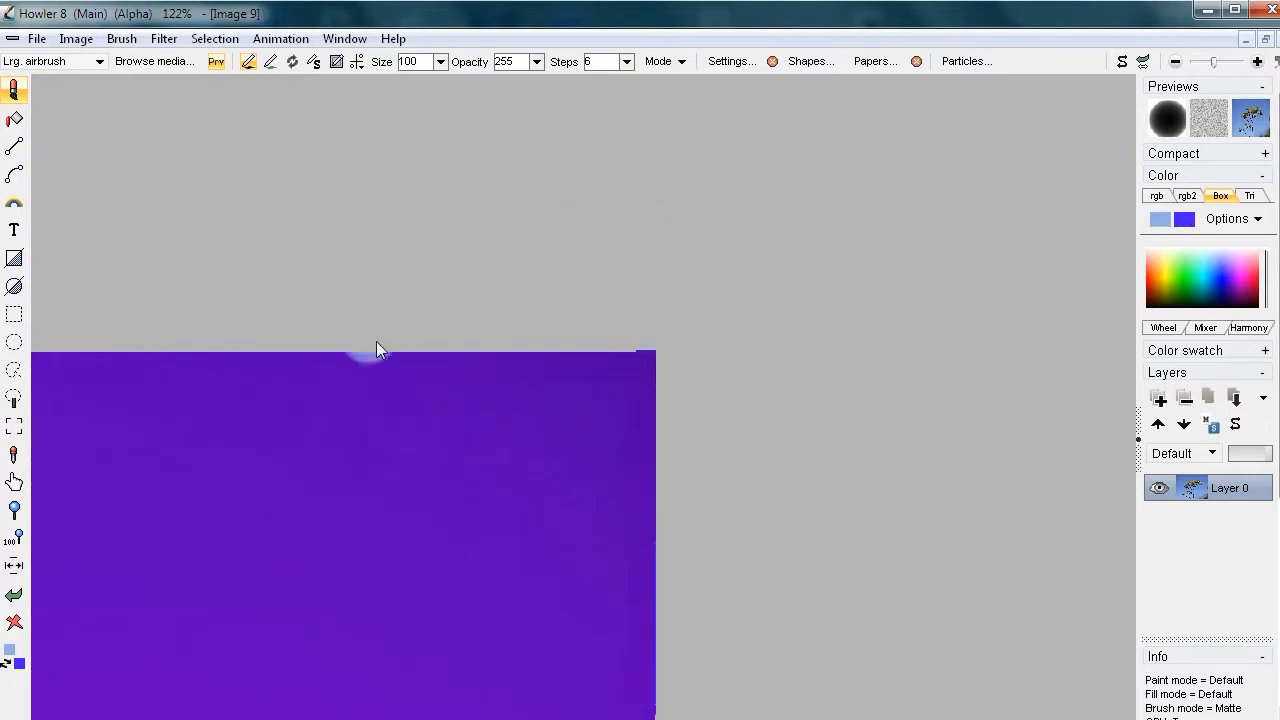
- Paint the leftover strip along the photo's top edge above the tree into the alpha
mouse_move(945, 318)
mouse_down()
mouse_move(754, 306)
mouse_move(431, 315)
mouse_up()
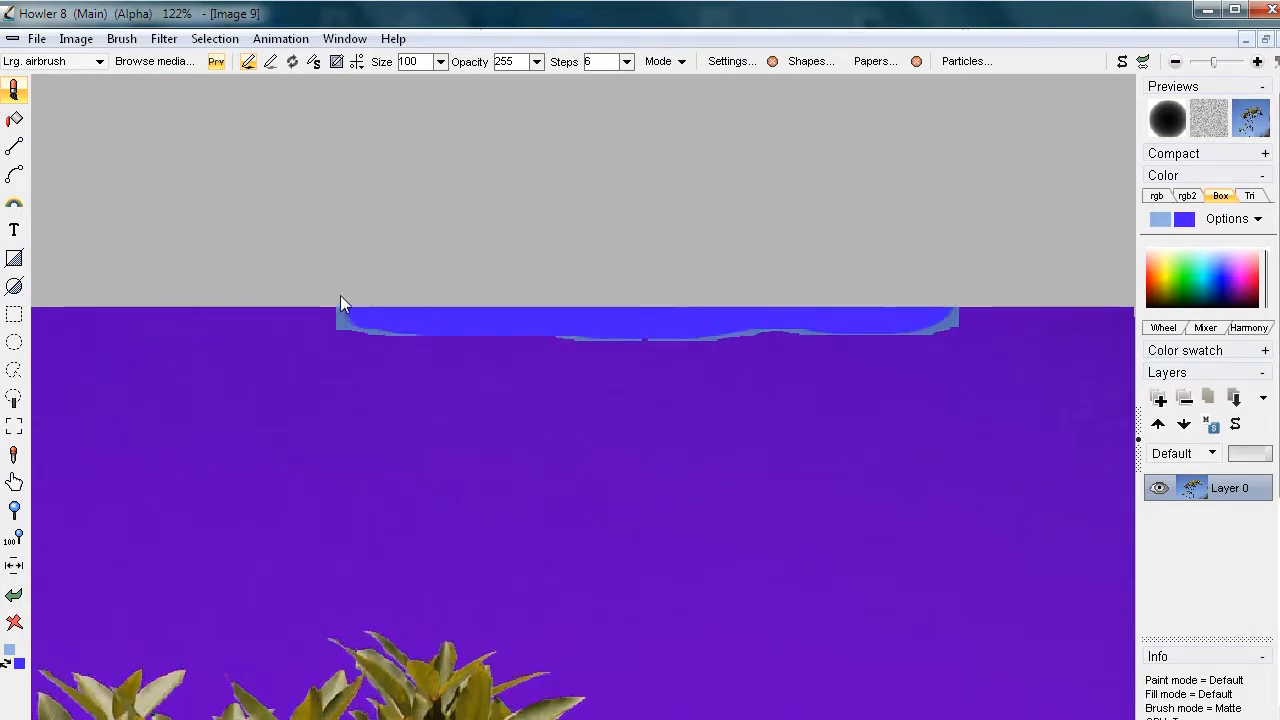
drag(685, 313, 650, 318)
drag(387, 366, 899, 270)
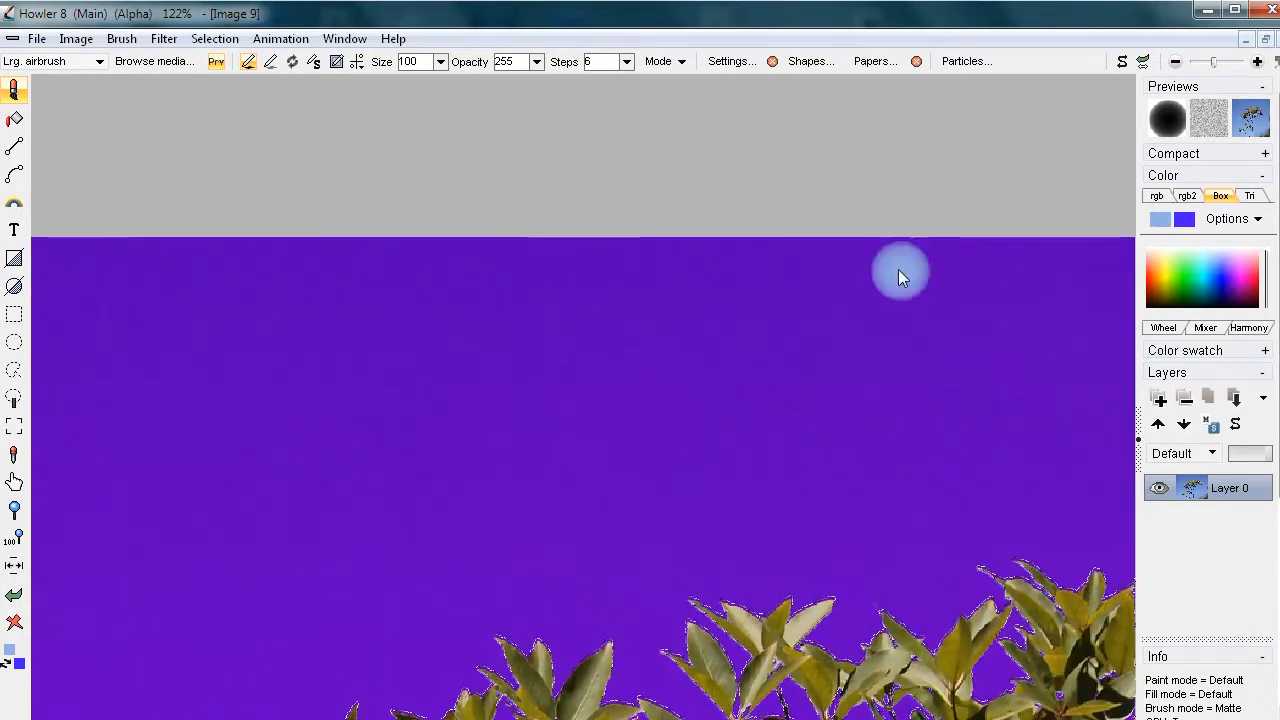
mouse_move(858, 447)
mouse_down()
mouse_move(481, 137)
mouse_move(464, 278)
mouse_up()
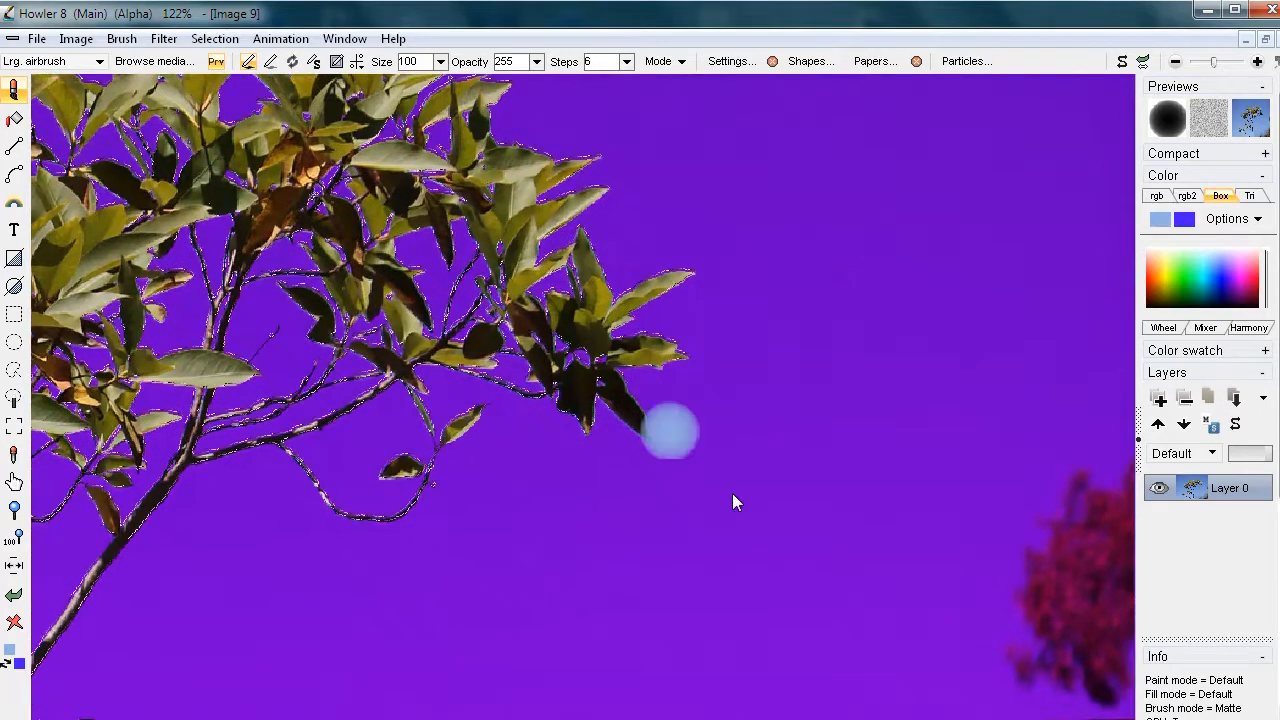
- Paint the unselected strip along the photo's right edge, from the small background tree down to the lower-right corner, into the alpha
drag(845, 605, 365, 335)
drag(442, 400, 525, 172)
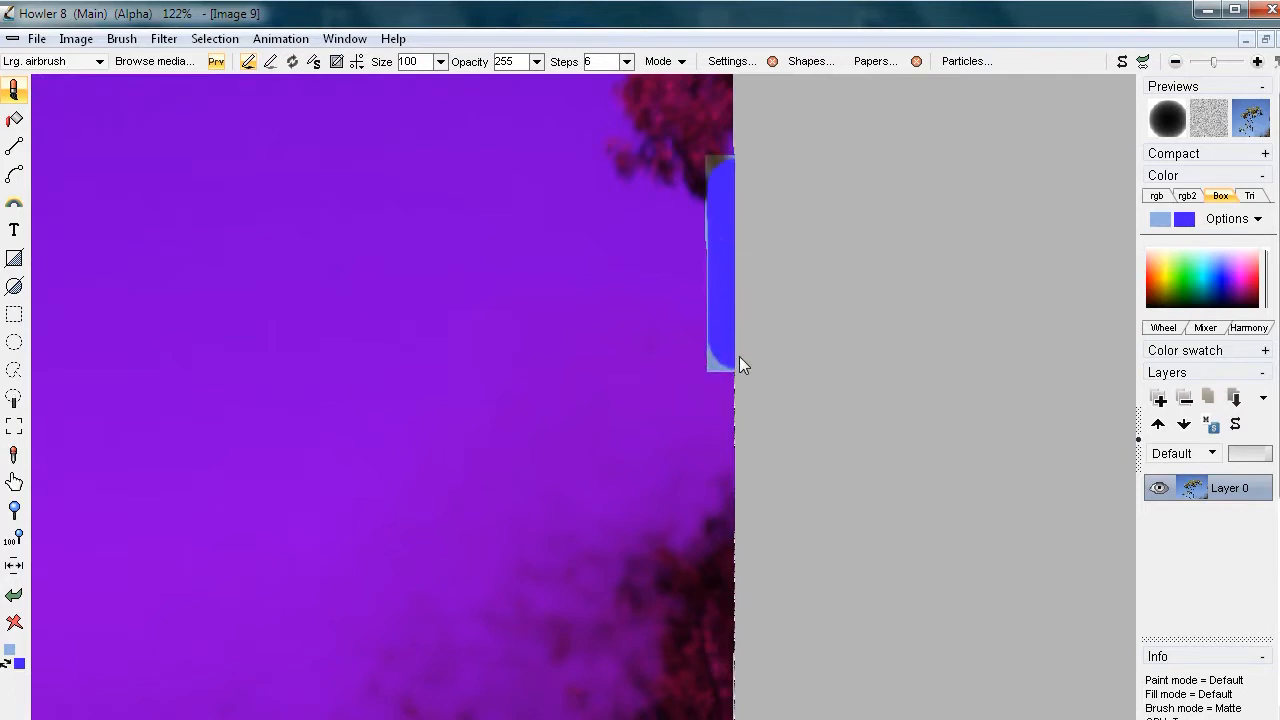
drag(709, 671, 736, 655)
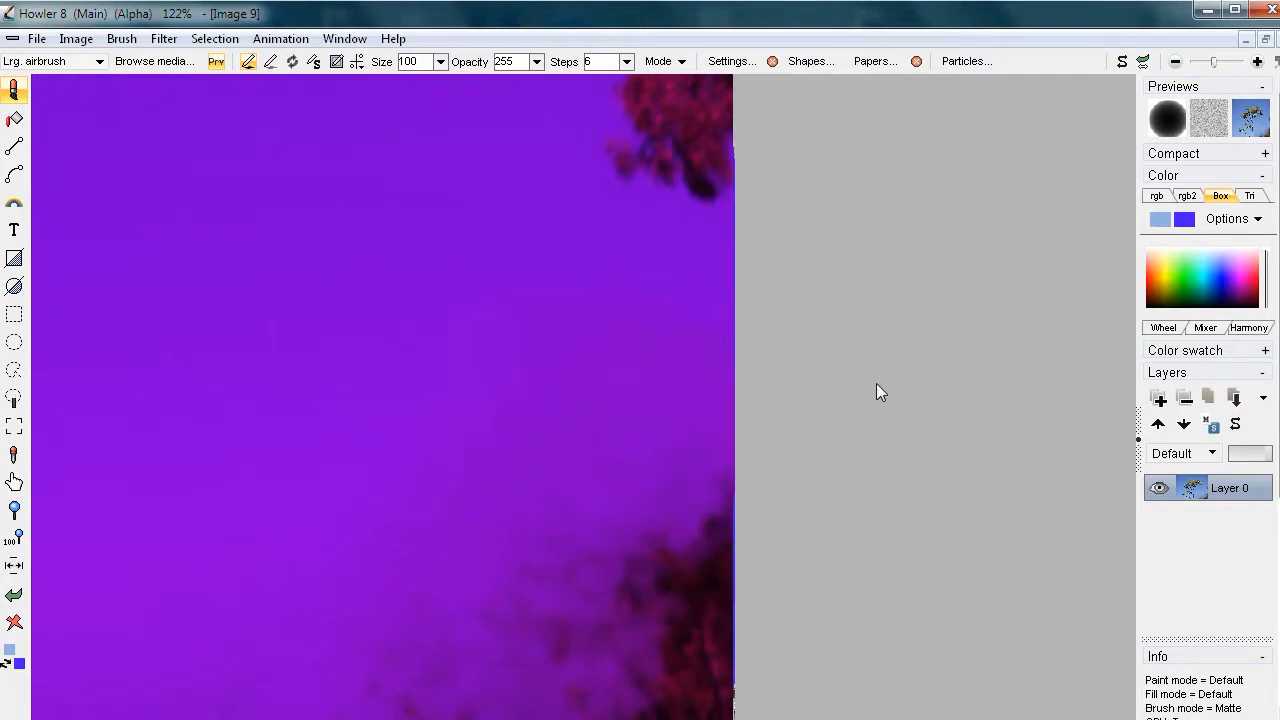
drag(871, 412, 928, 142)
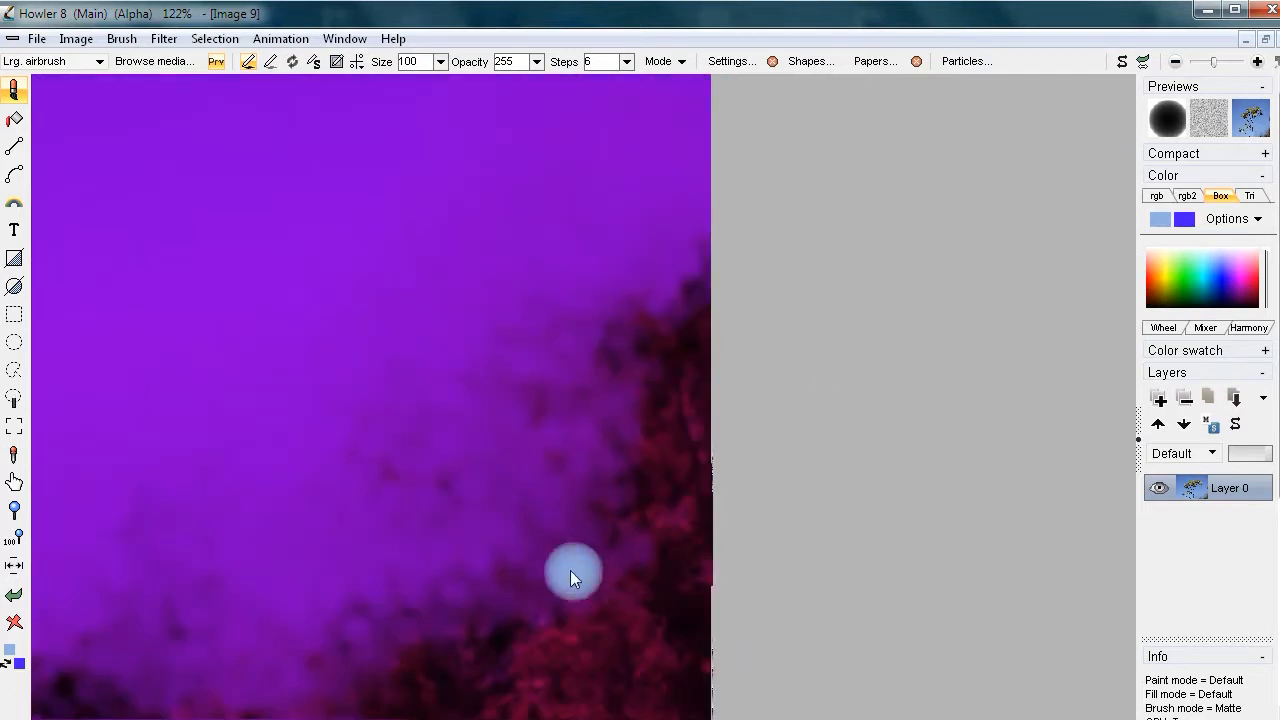
drag(766, 374, 724, 450)
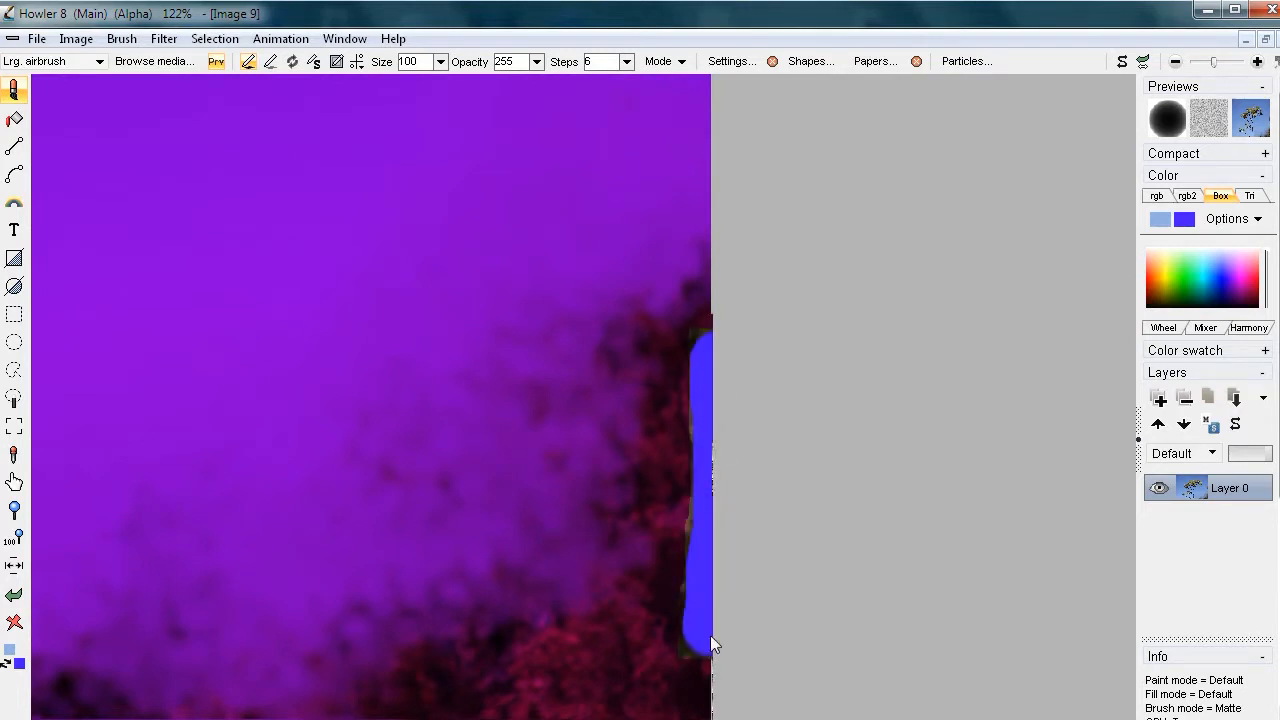
drag(577, 591, 614, 182)
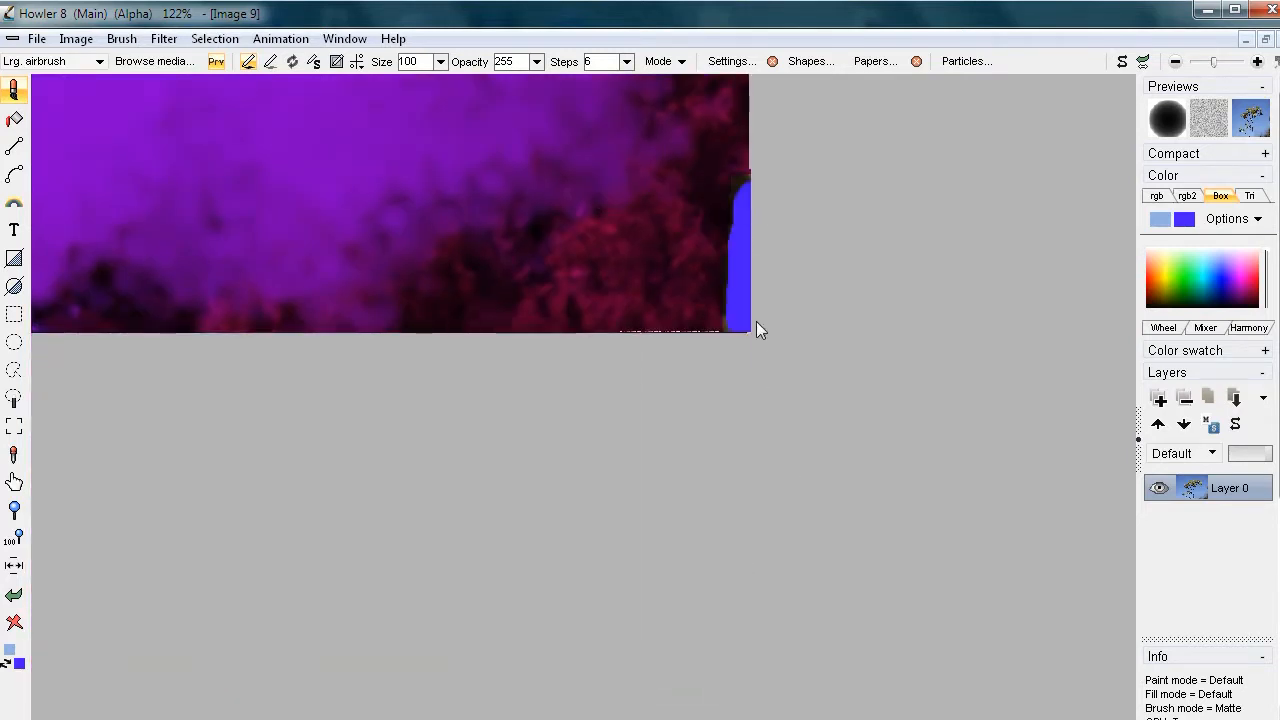
- Paint the strip along the photo's bottom edge into the alpha, from the background trees past the trunk to just beyond the lower branch
mouse_move(284, 320)
mouse_down()
mouse_move(920, 395)
mouse_move(1004, 432)
mouse_up()
mouse_move(864, 480)
mouse_down()
mouse_move(770, 462)
mouse_move(519, 472)
mouse_up()
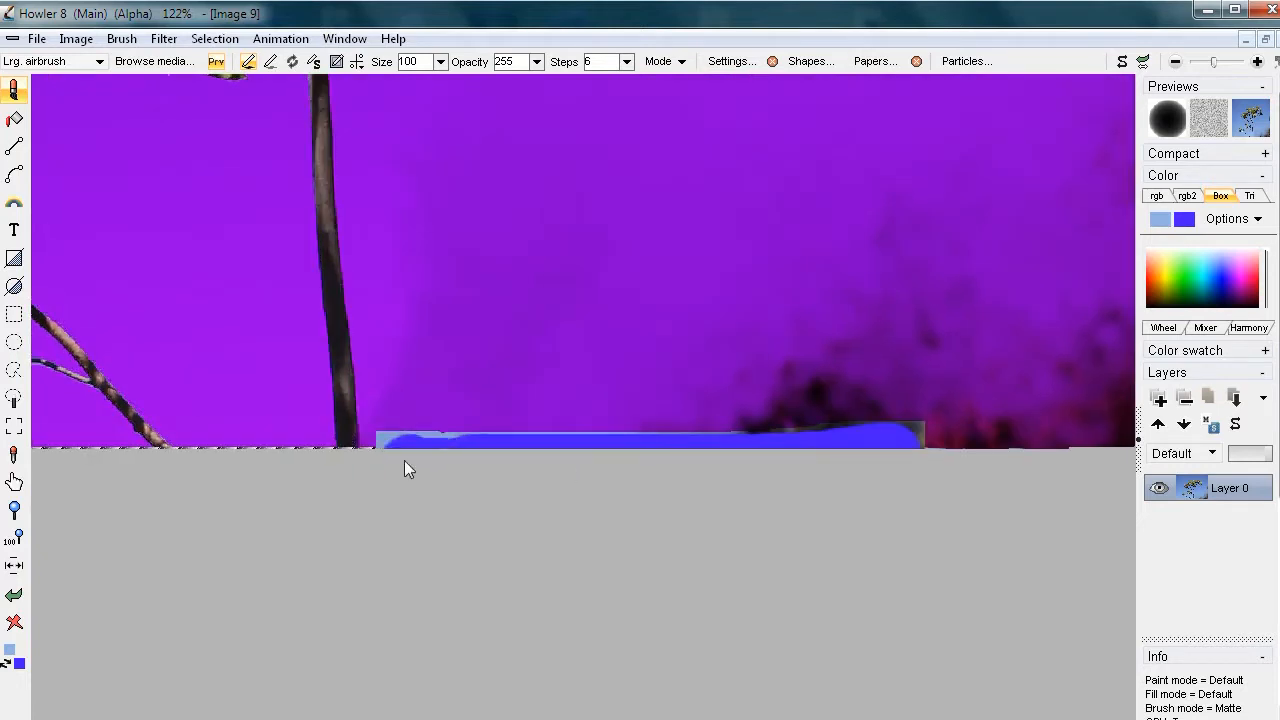
drag(404, 460, 383, 454)
mouse_move(504, 412)
mouse_down()
mouse_move(607, 371)
mouse_move(650, 300)
mouse_move(610, 310)
mouse_up()
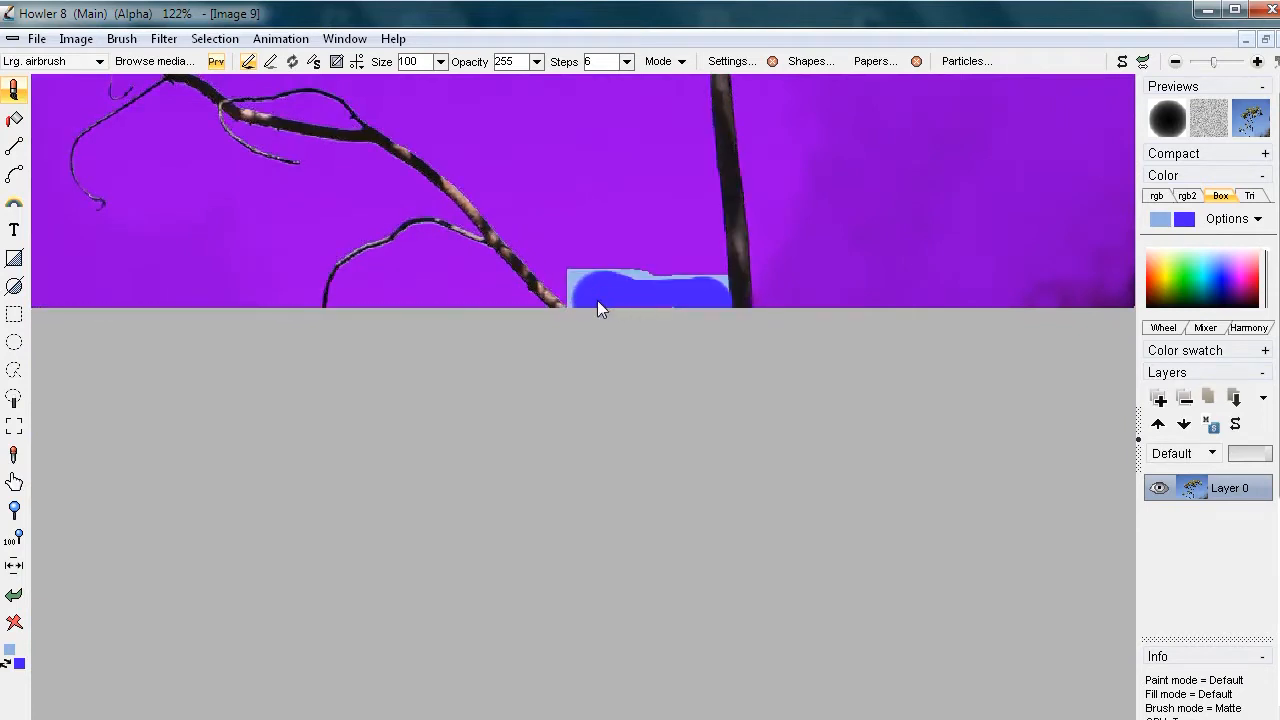
drag(467, 317, 640, 374)
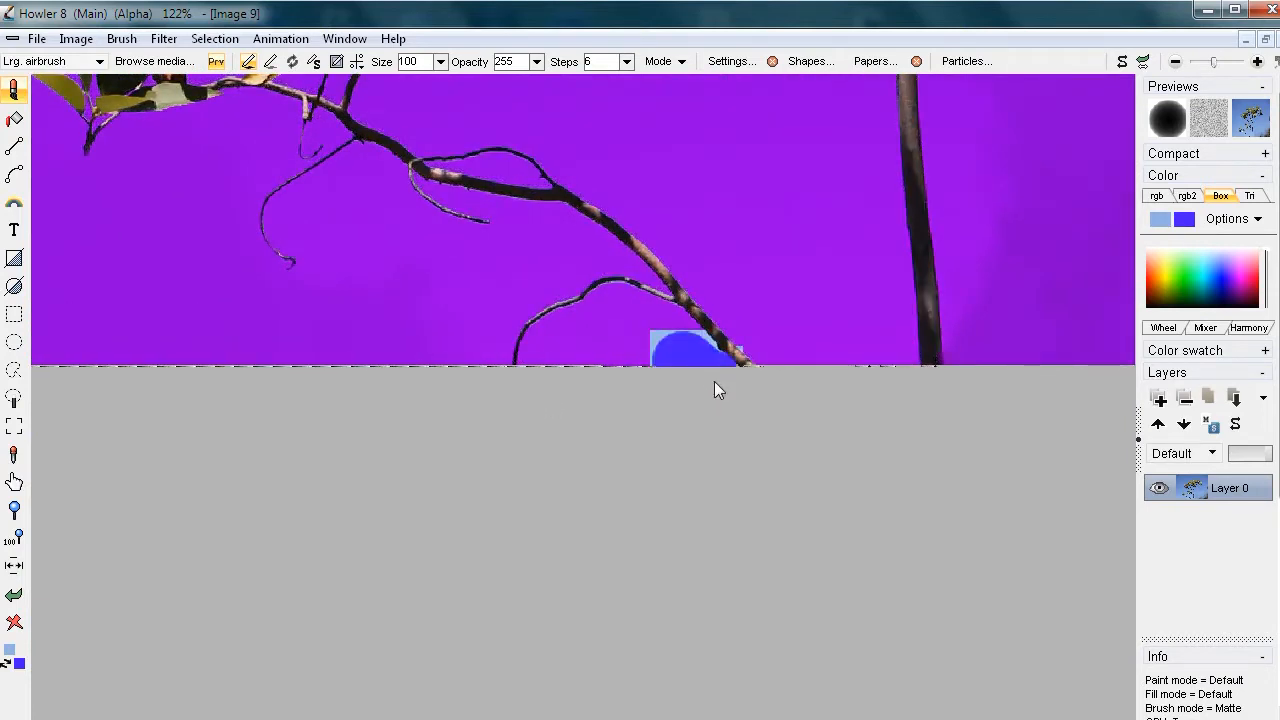
key(ctrl+z)
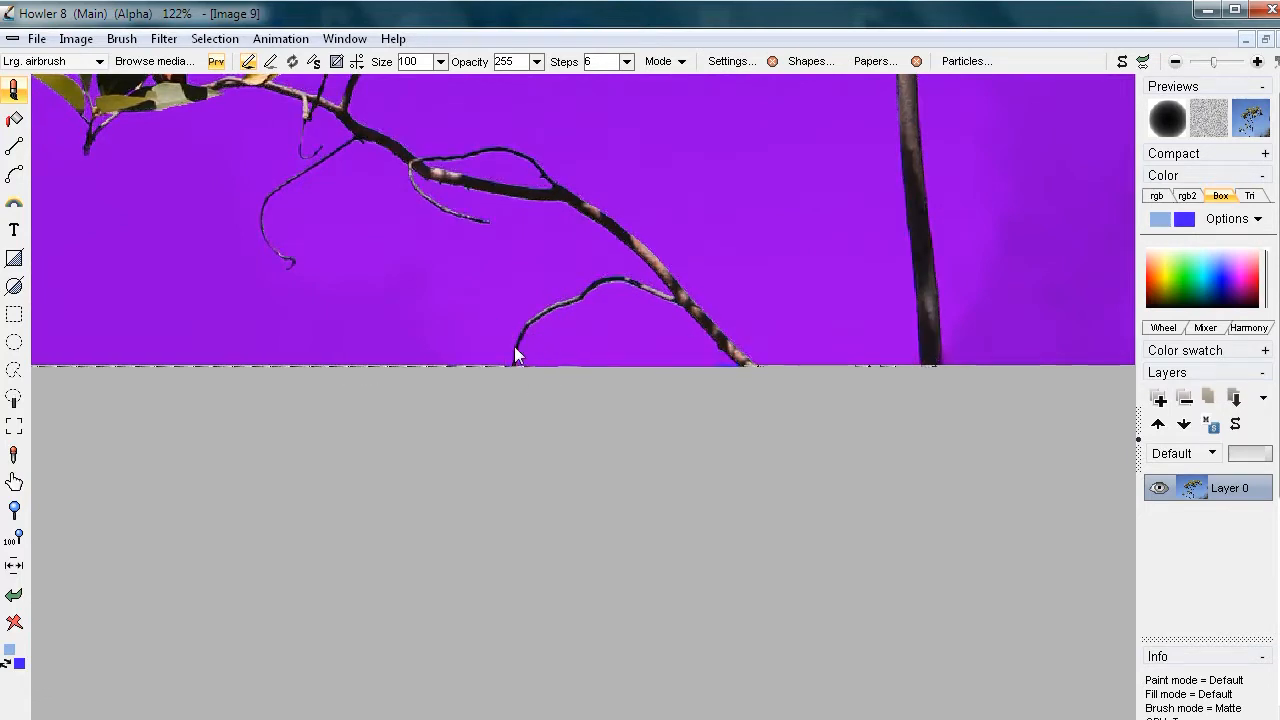
- Zoom in on the thin twig at the photo's bottom edge and paint the leftover edge strip beside it into the alpha
scroll(560, 355, up, 5)
mouse_move(506, 284)
mouse_down()
mouse_move(710, 394)
mouse_move(647, 396)
mouse_up()
key(ctrl+z)
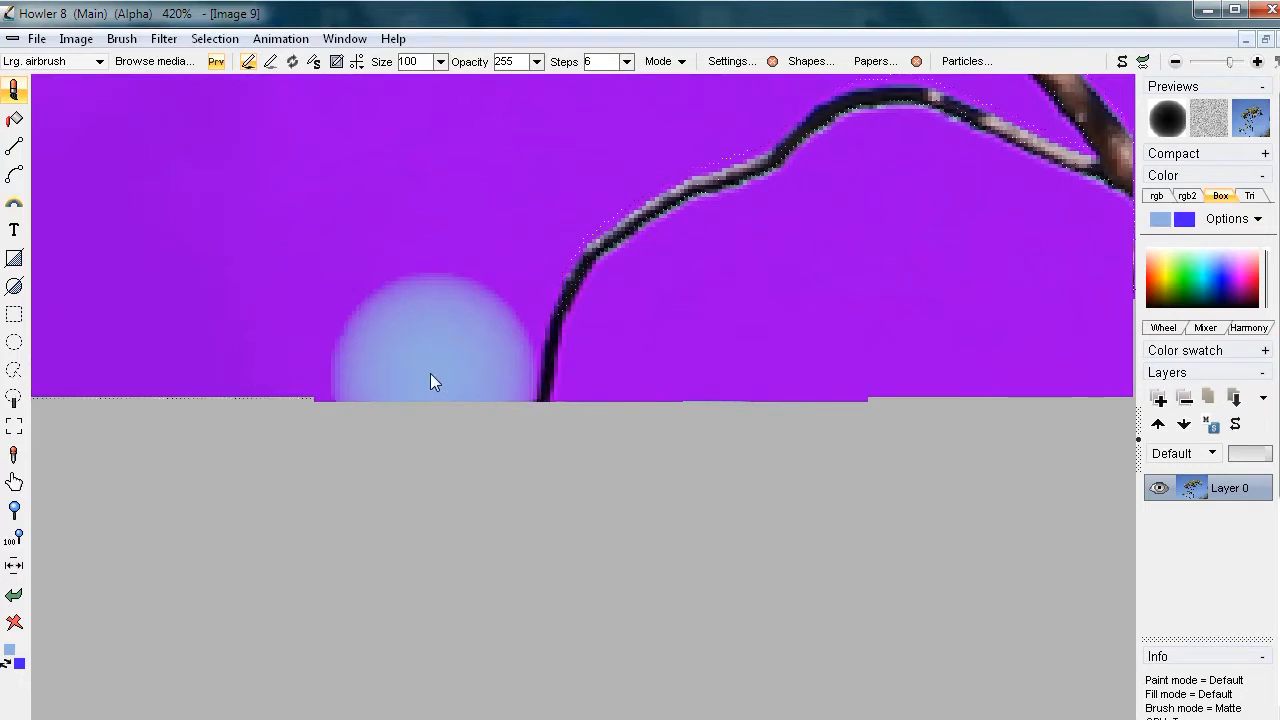
click(429, 390)
drag(421, 400, 160, 389)
key(ctrl+z)
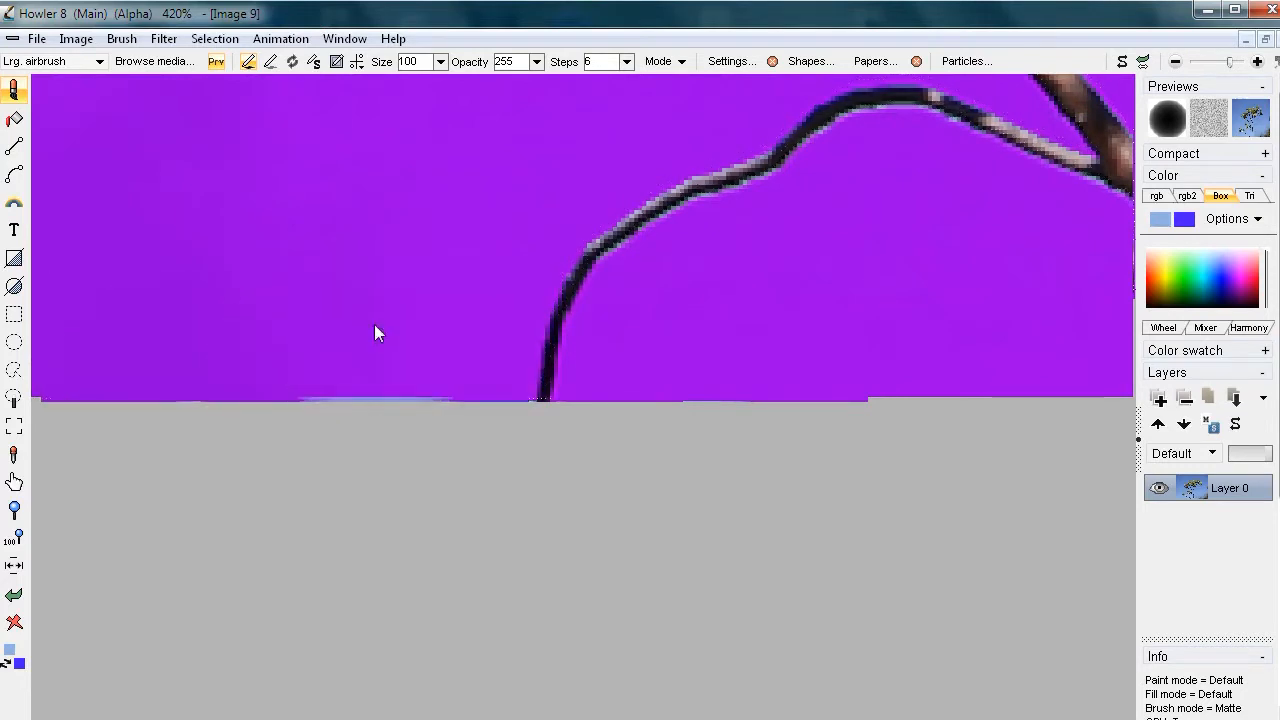
drag(383, 337, 1031, 337)
drag(972, 390, 258, 406)
key(ctrl+z)
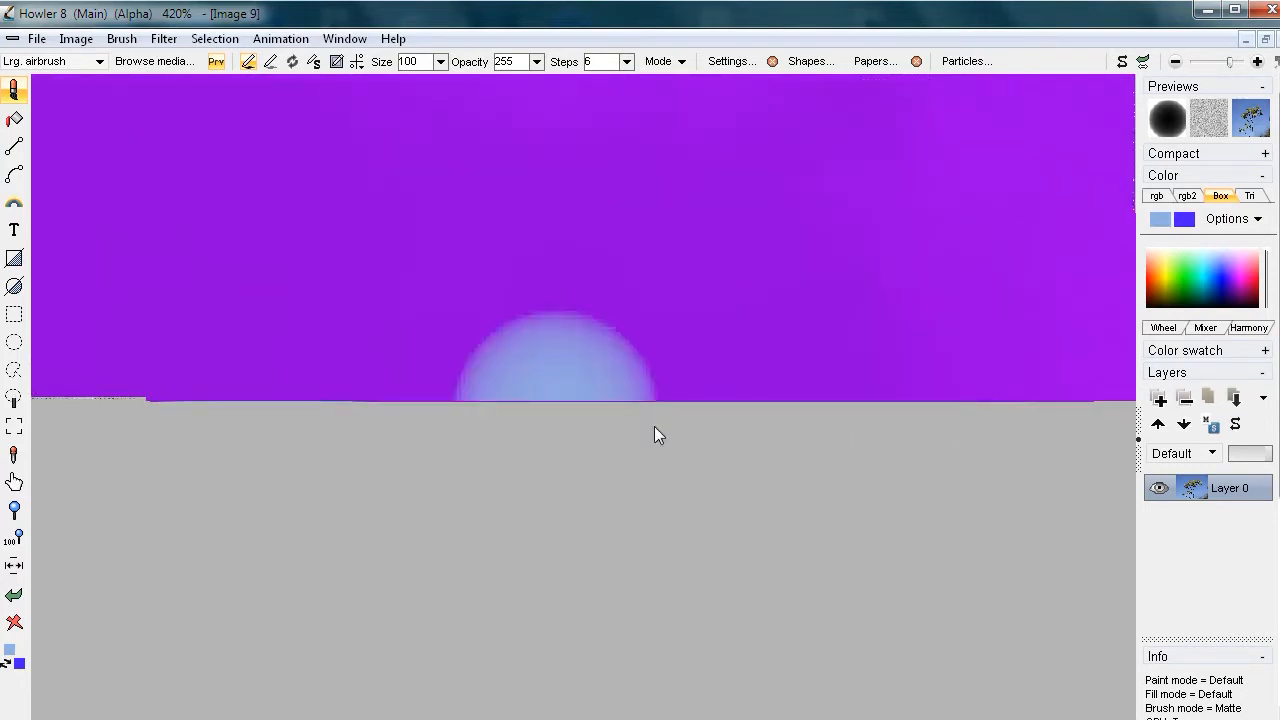
- Paint the remaining strip along the photo's bottom edge, out to the lower-left corner, into the alpha
scroll(530, 434, down, 10)
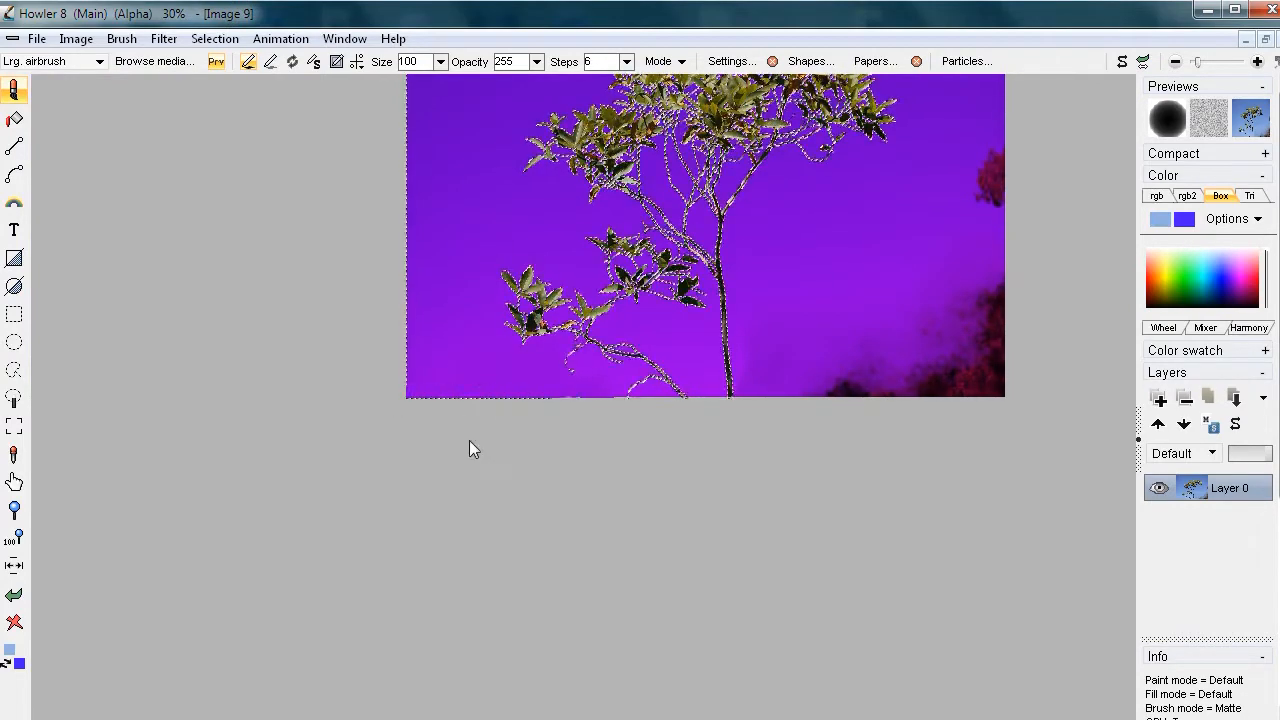
scroll(448, 386, up, 4)
mouse_move(552, 439)
mouse_down()
mouse_move(648, 431)
mouse_move(541, 425)
mouse_up()
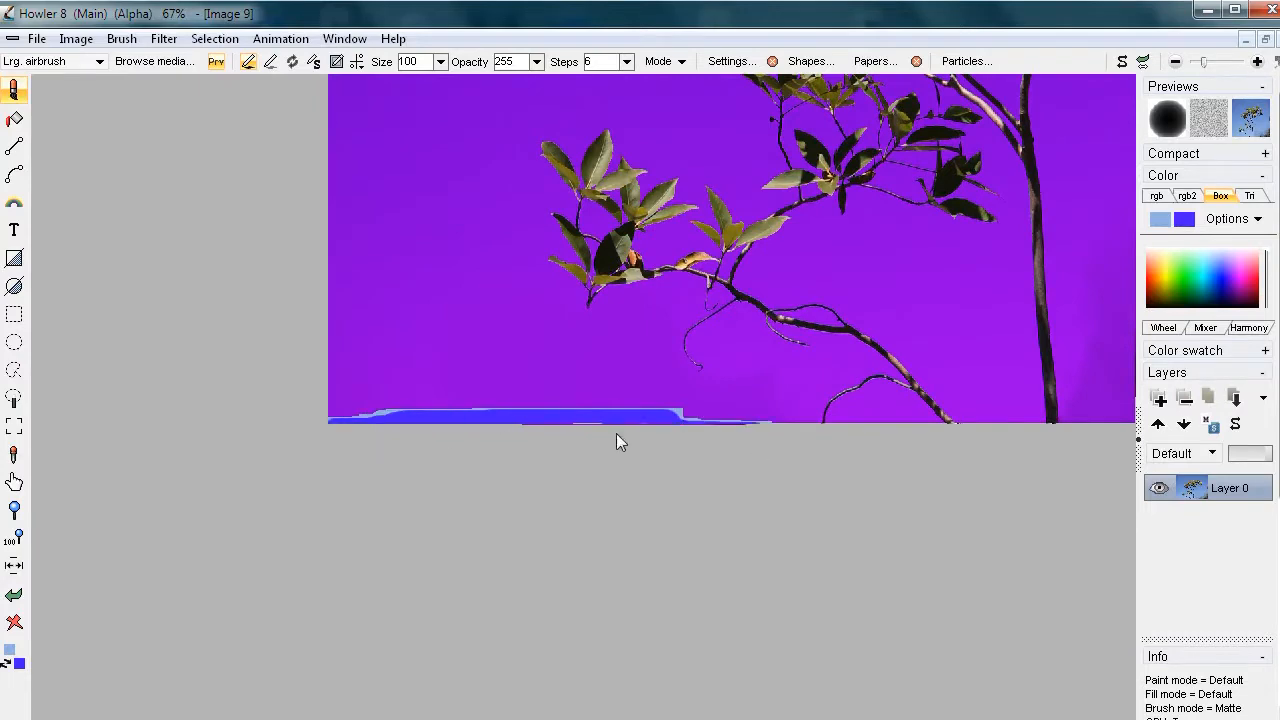
key(ctrl+z)
- Paint the unselected strip along the lower and middle parts of the photo's left edge into the alpha
mouse_move(344, 423)
mouse_down()
mouse_move(518, 605)
mouse_move(503, 680)
mouse_move(484, 636)
mouse_up()
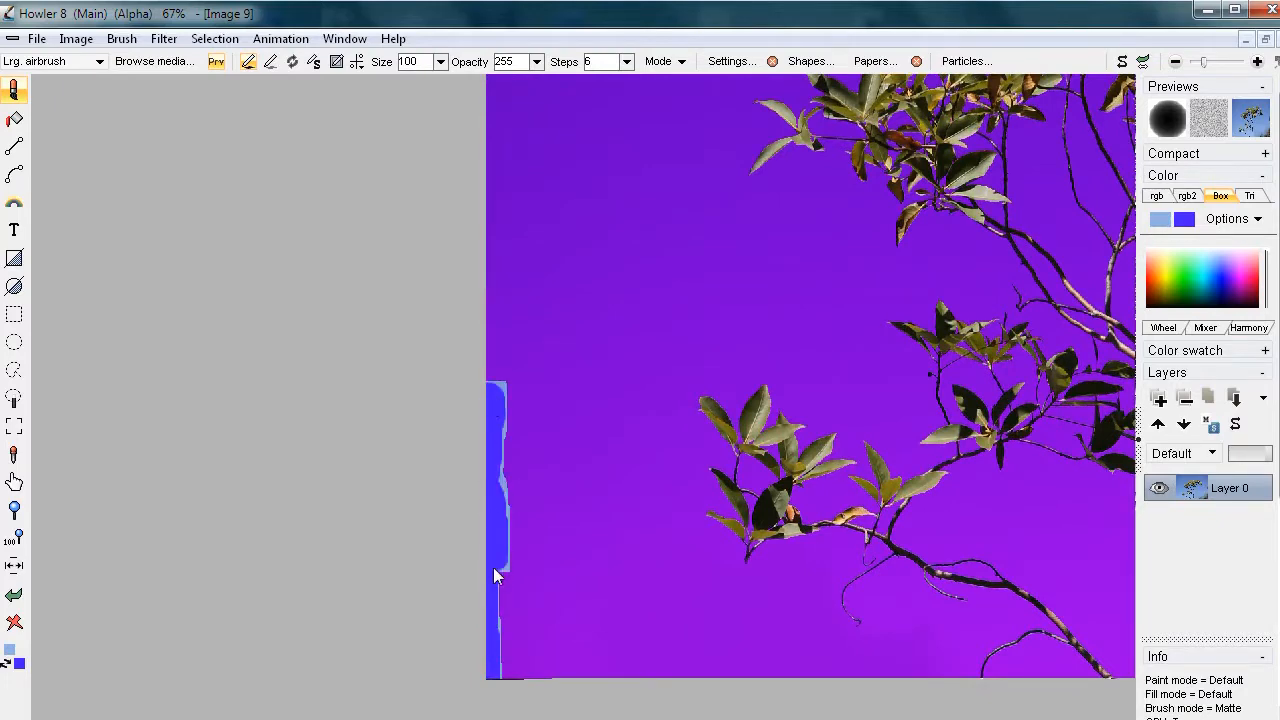
drag(488, 424, 503, 357)
key(ctrl+z)
mouse_move(609, 297)
mouse_down()
mouse_move(597, 486)
mouse_move(611, 532)
mouse_up()
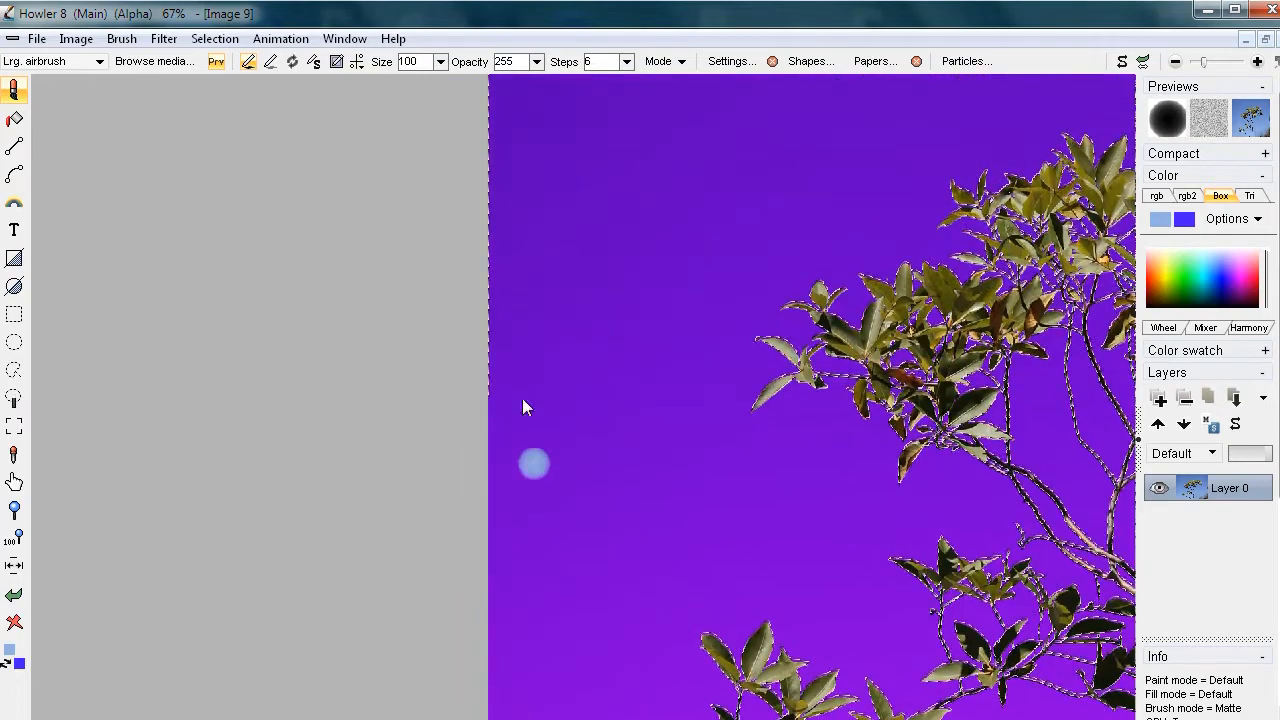
drag(494, 192, 490, 258)
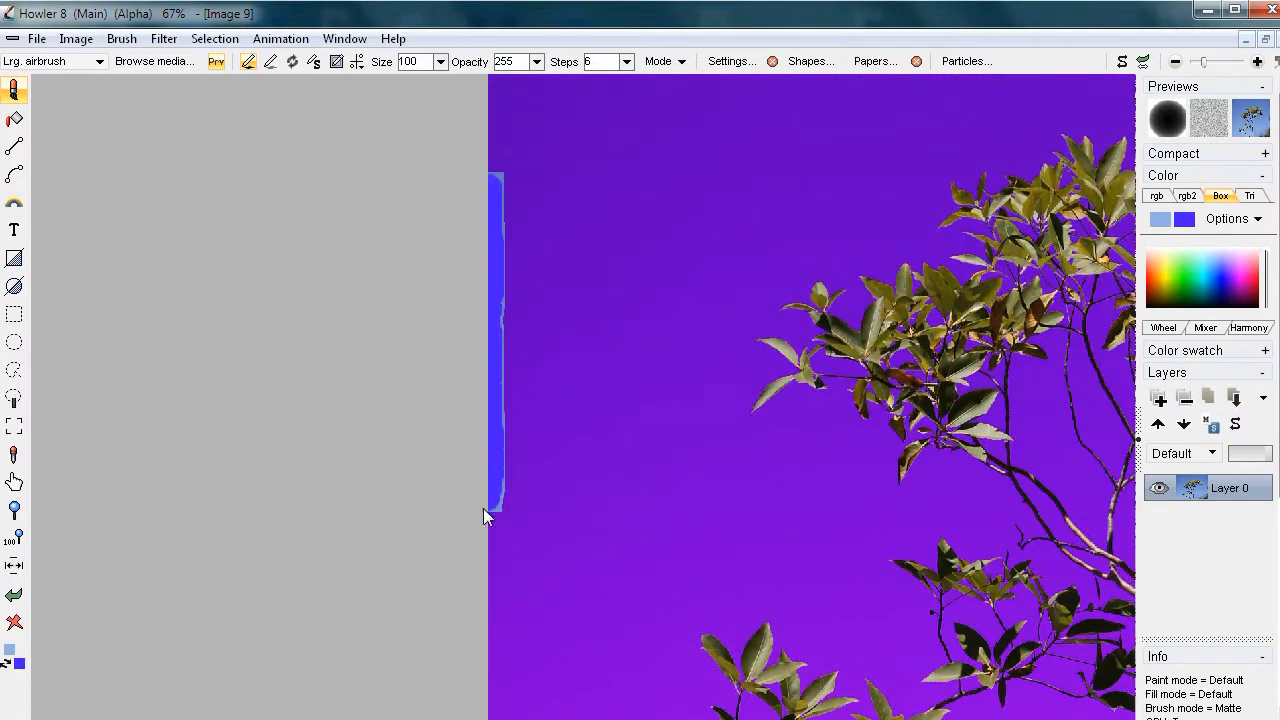
key(ctrl+z)
drag(586, 327, 562, 571)
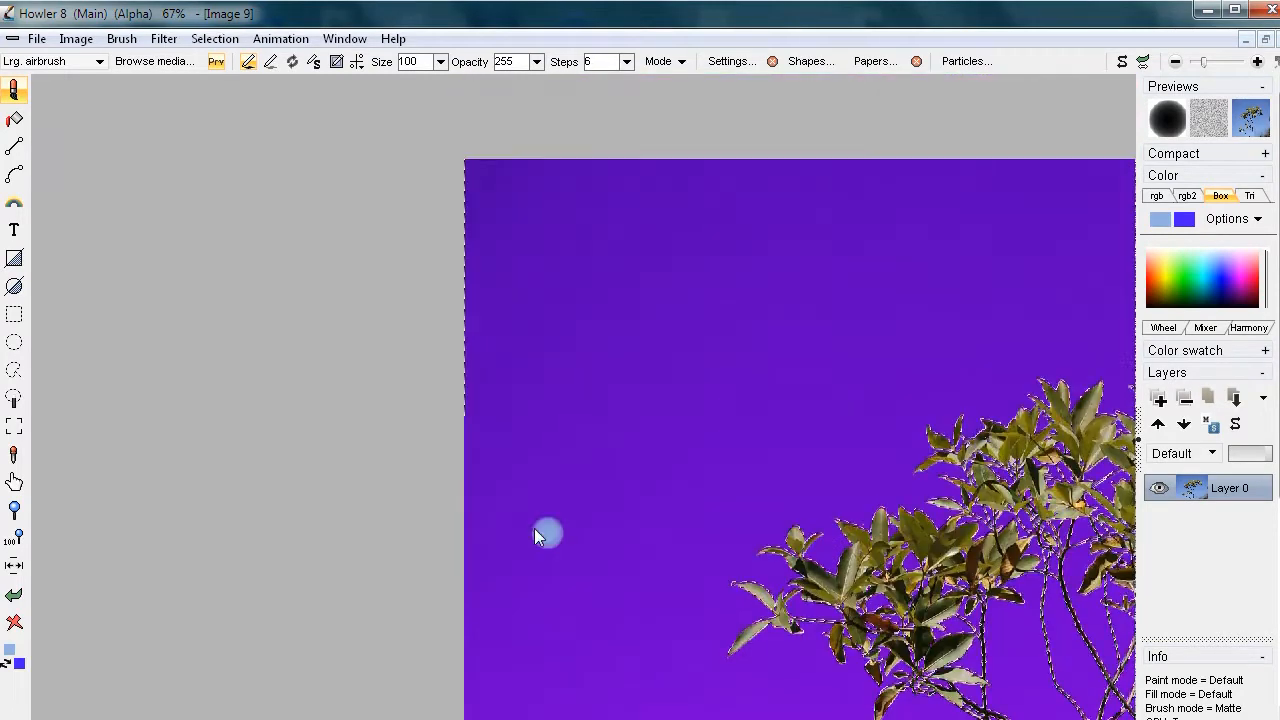
- Paint the rest of the photo's left edge up to the upper-left corner and the adjoining top edge strip into the alpha
drag(468, 426, 461, 347)
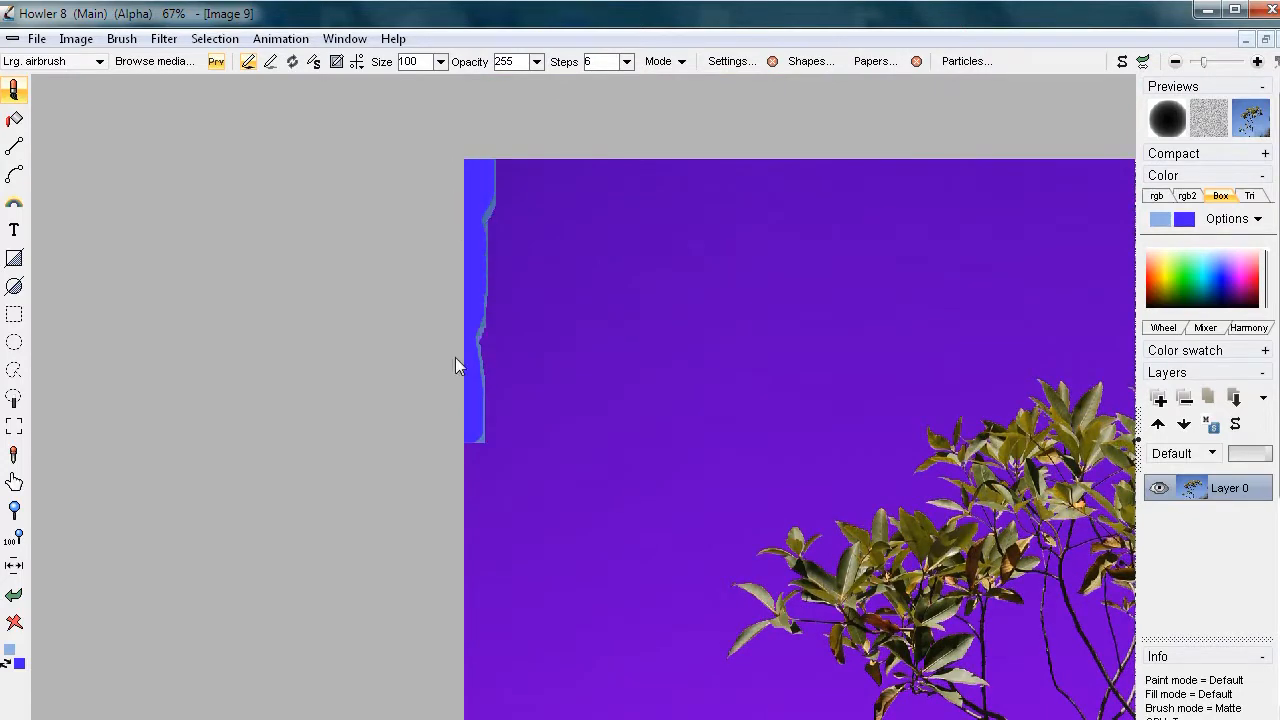
key(ctrl+z)
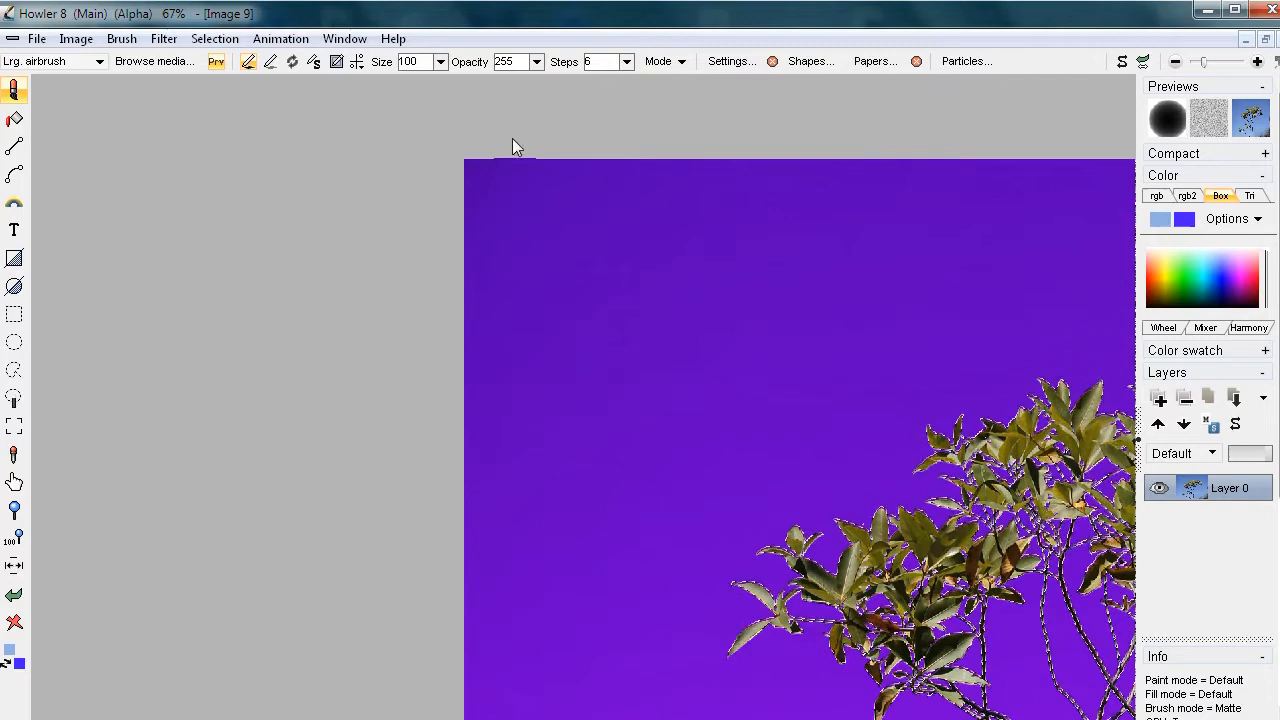
drag(466, 160, 524, 175)
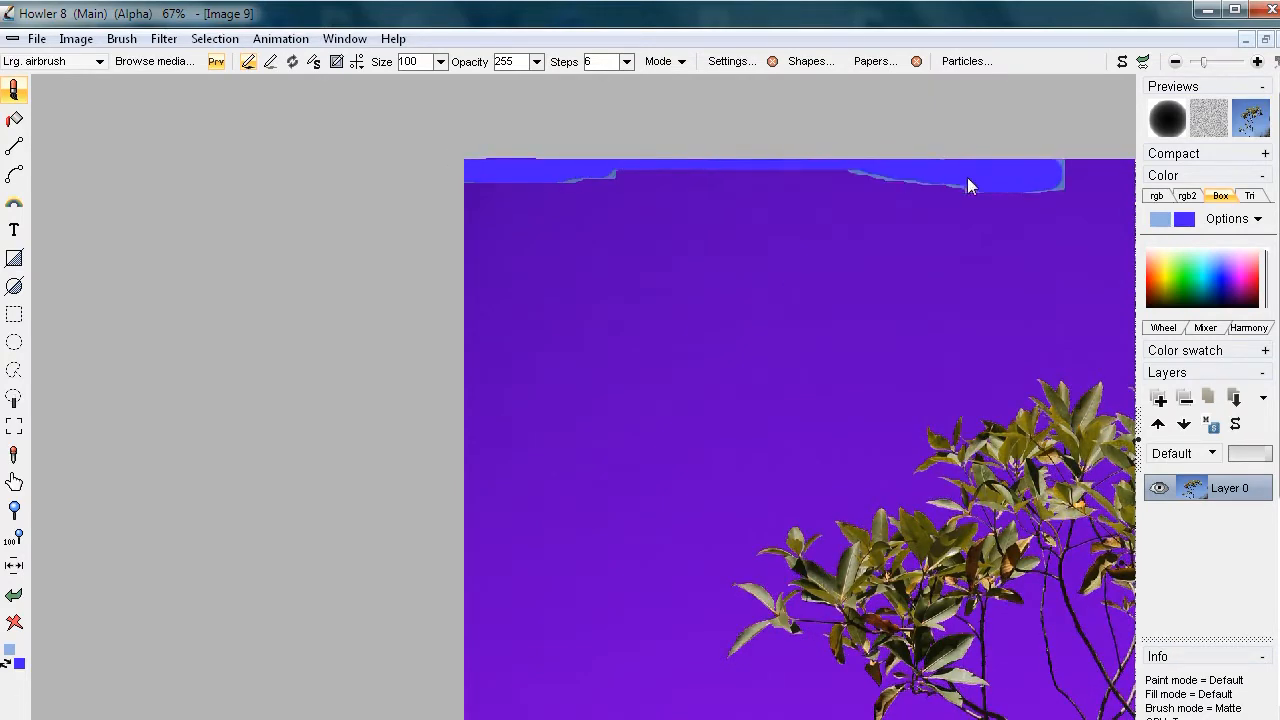
key(ctrl+z)
- Examine the whole photo at different zoom levels for unselected areas left along its edges and around the tree
drag(820, 352, 356, 240)
scroll(740, 405, down, 1)
scroll(740, 405, down, 4)
drag(632, 446, 585, 376)
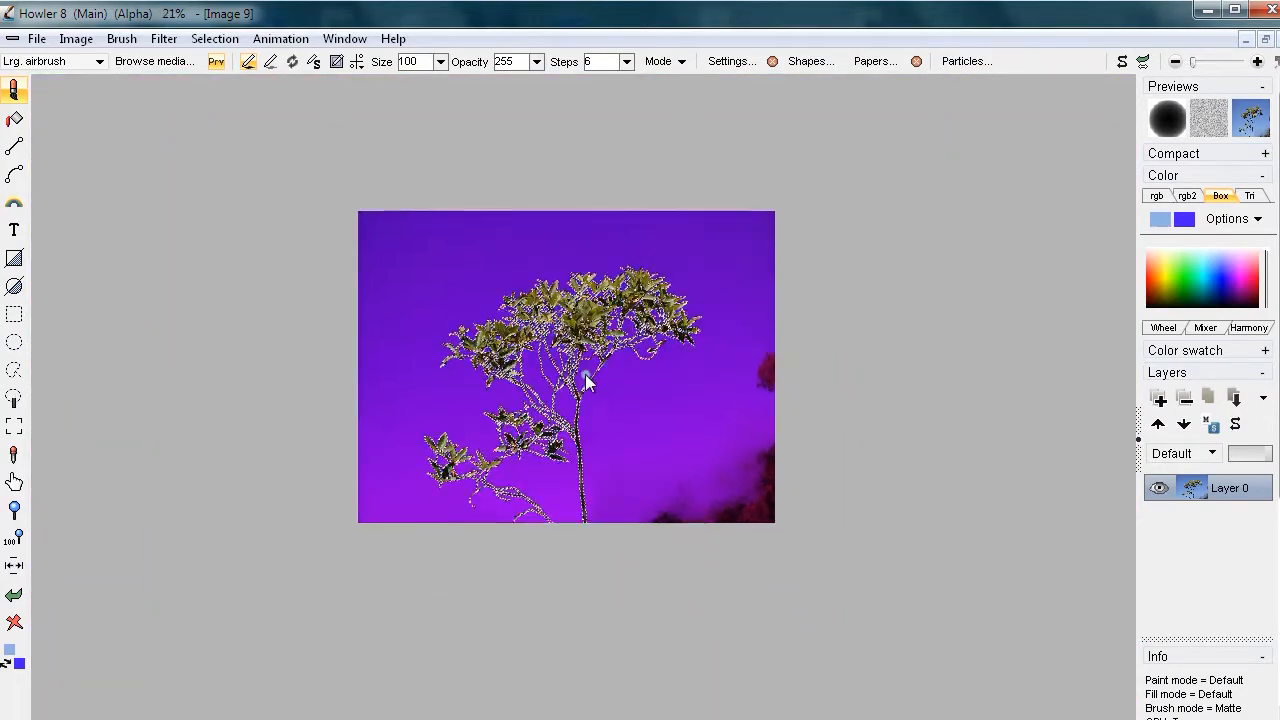
scroll(757, 388, up, 4)
scroll(757, 388, up, 1)
drag(720, 380, 787, 373)
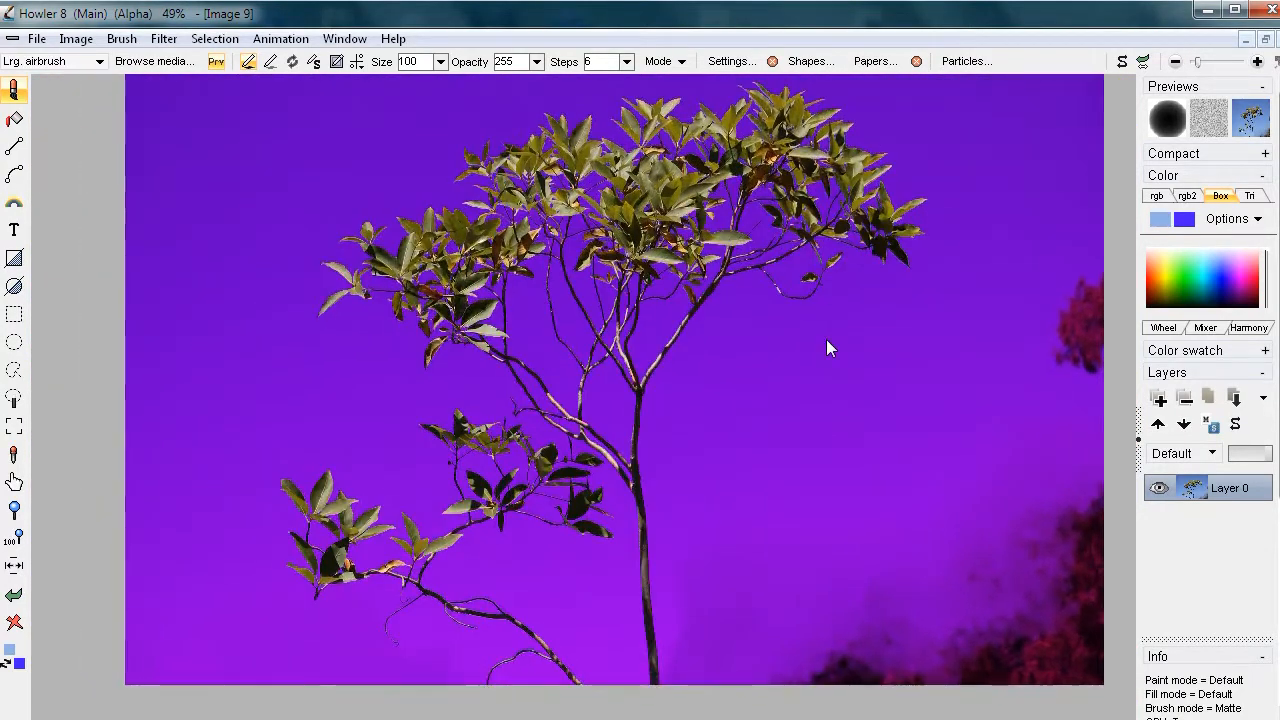
scroll(805, 340, down, 1)
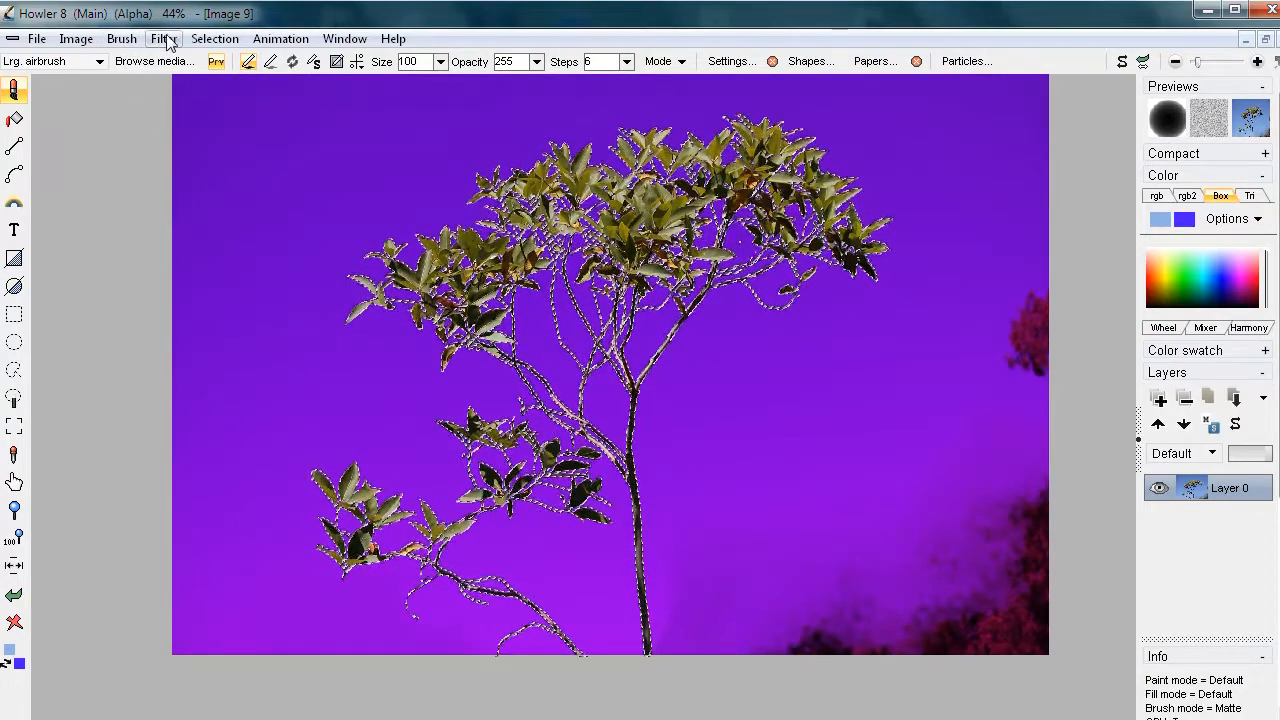
- Store the finished alpha in a separate alpha buffer, shrink its window and move it off the photo
click(213, 39)
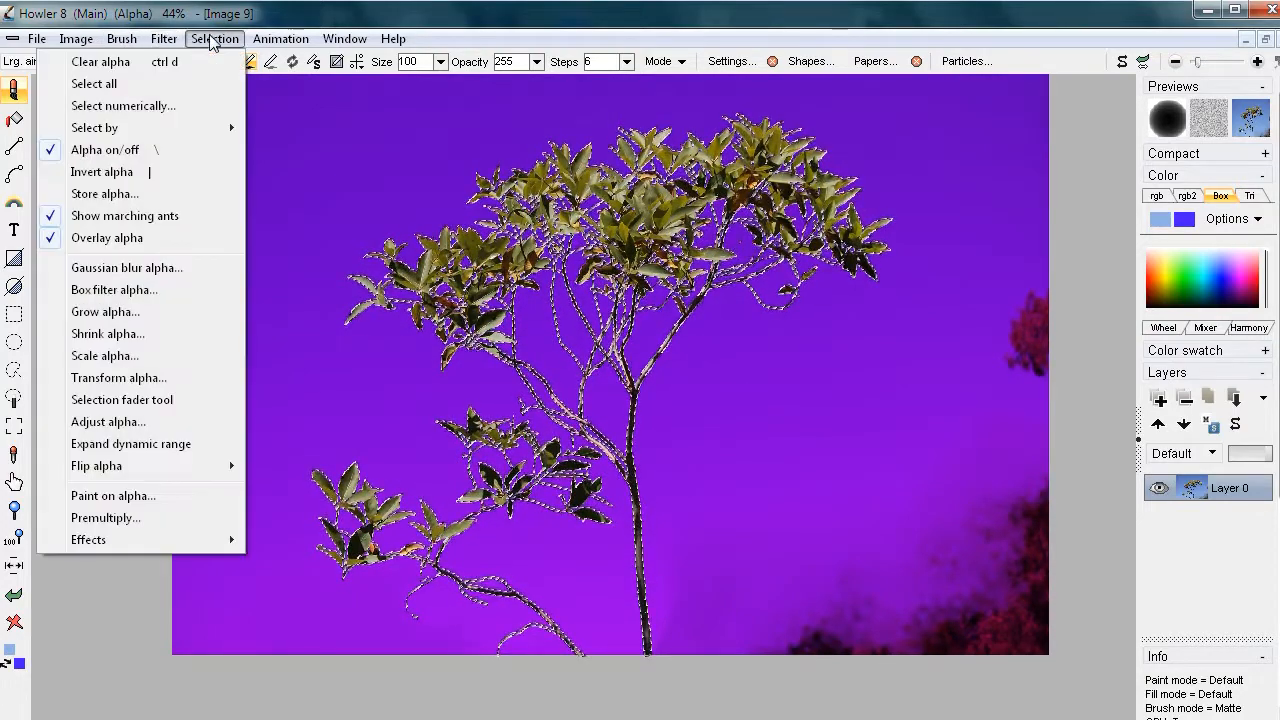
click(165, 194)
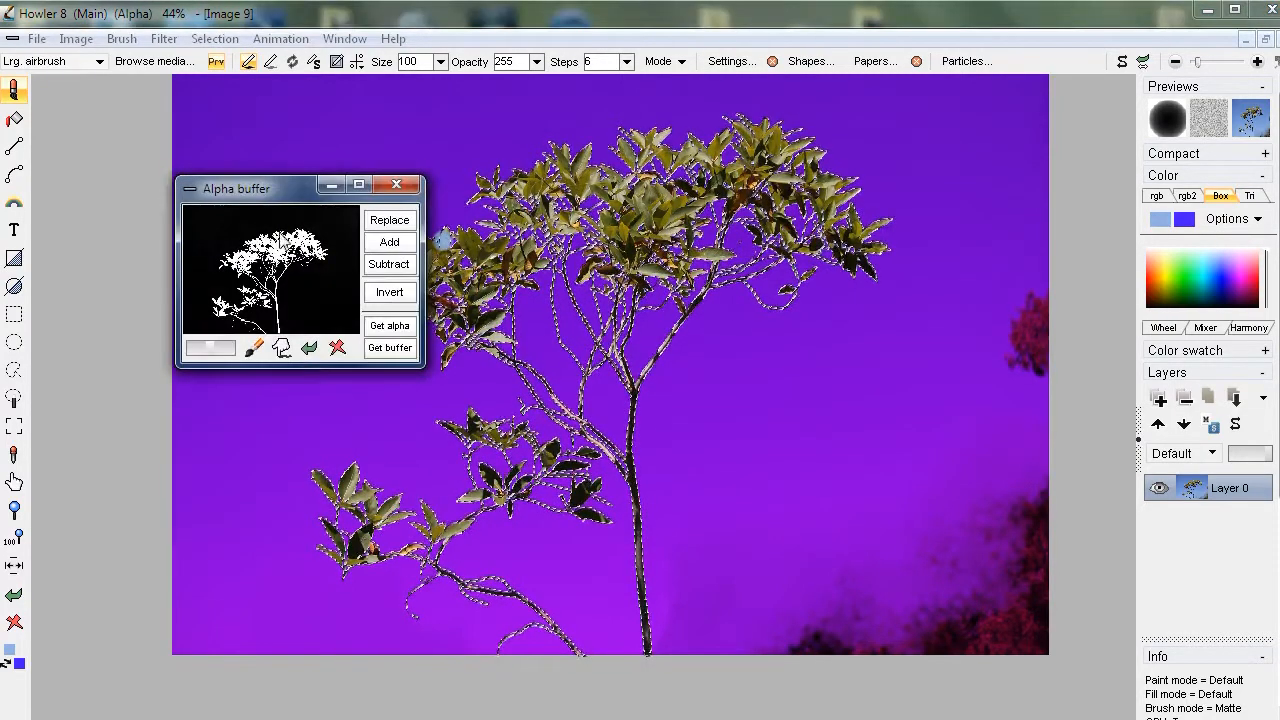
drag(240, 194, 220, 121)
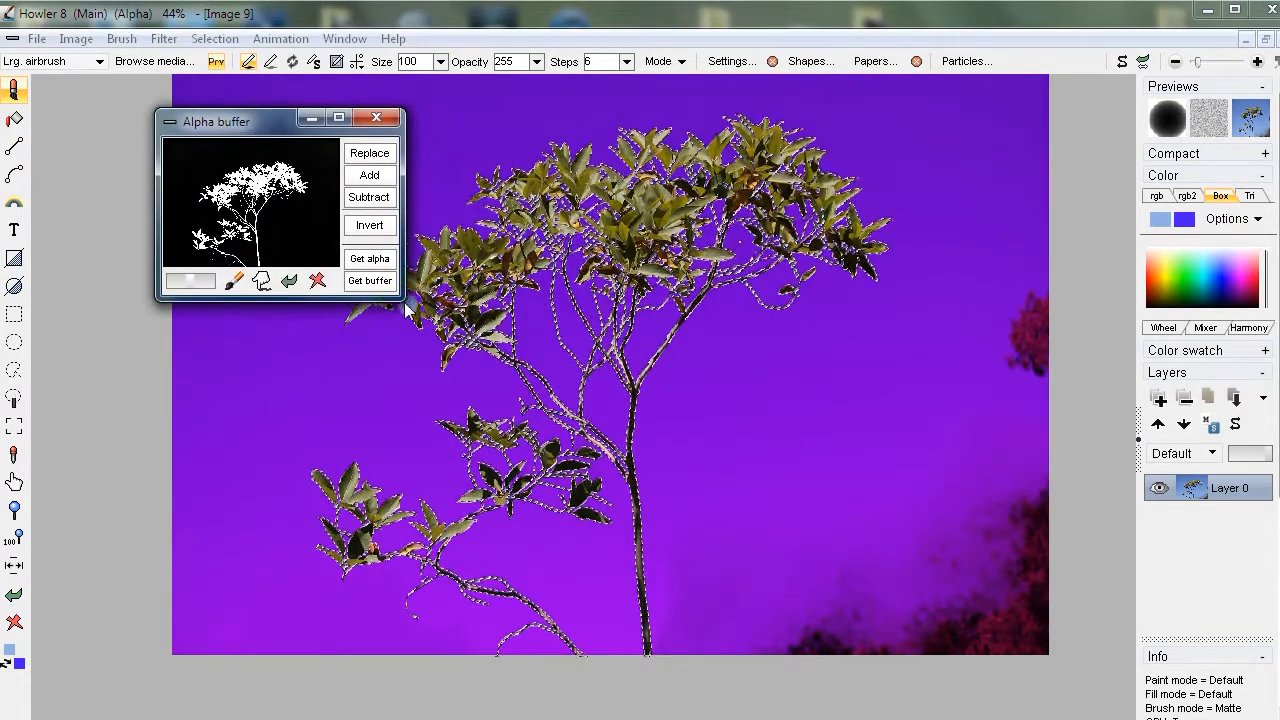
drag(400, 306, 370, 286)
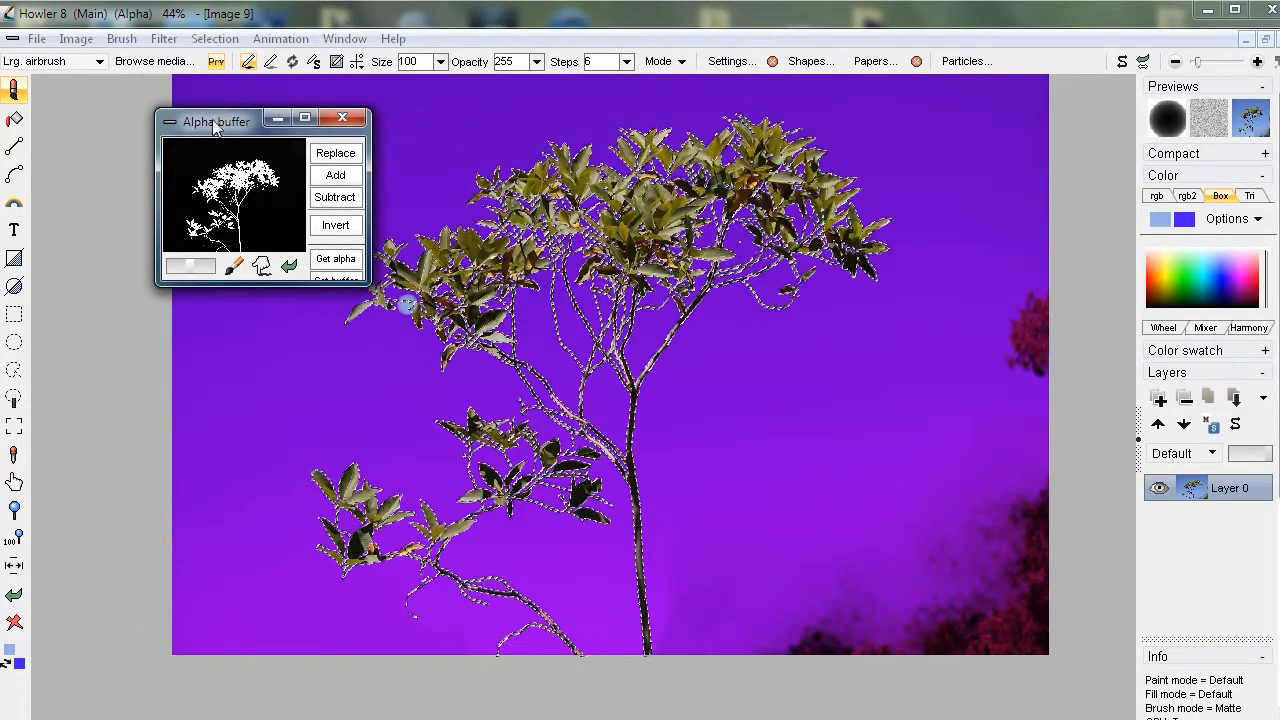
drag(213, 122, 1279, 382)
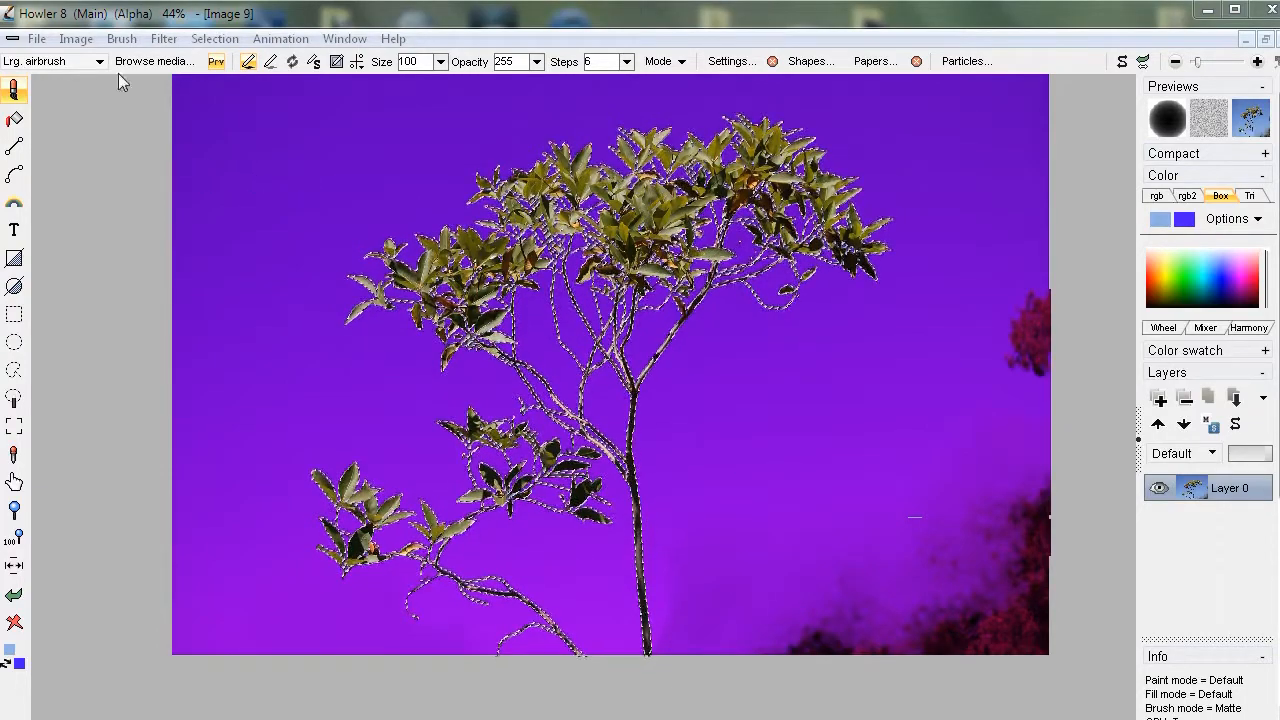
- Store a copy of the image, resize its window, check its paste and replace options, and move it off the tree
click(78, 39)
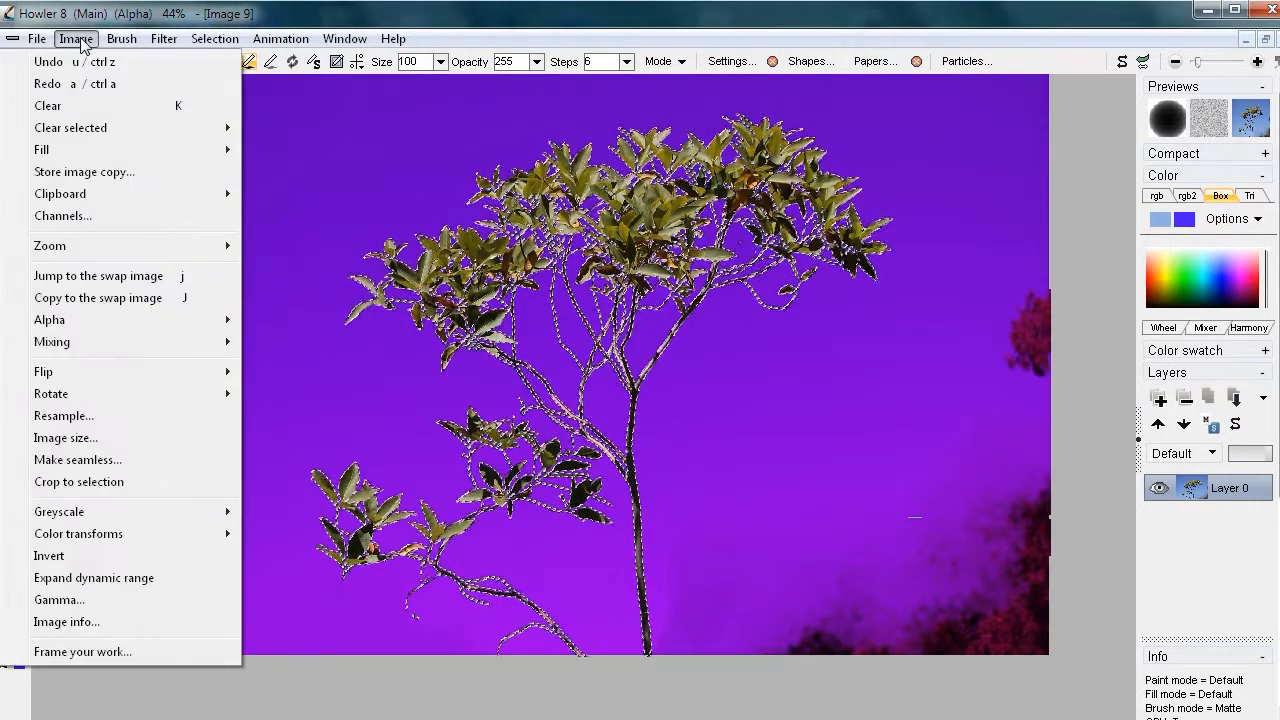
click(90, 172)
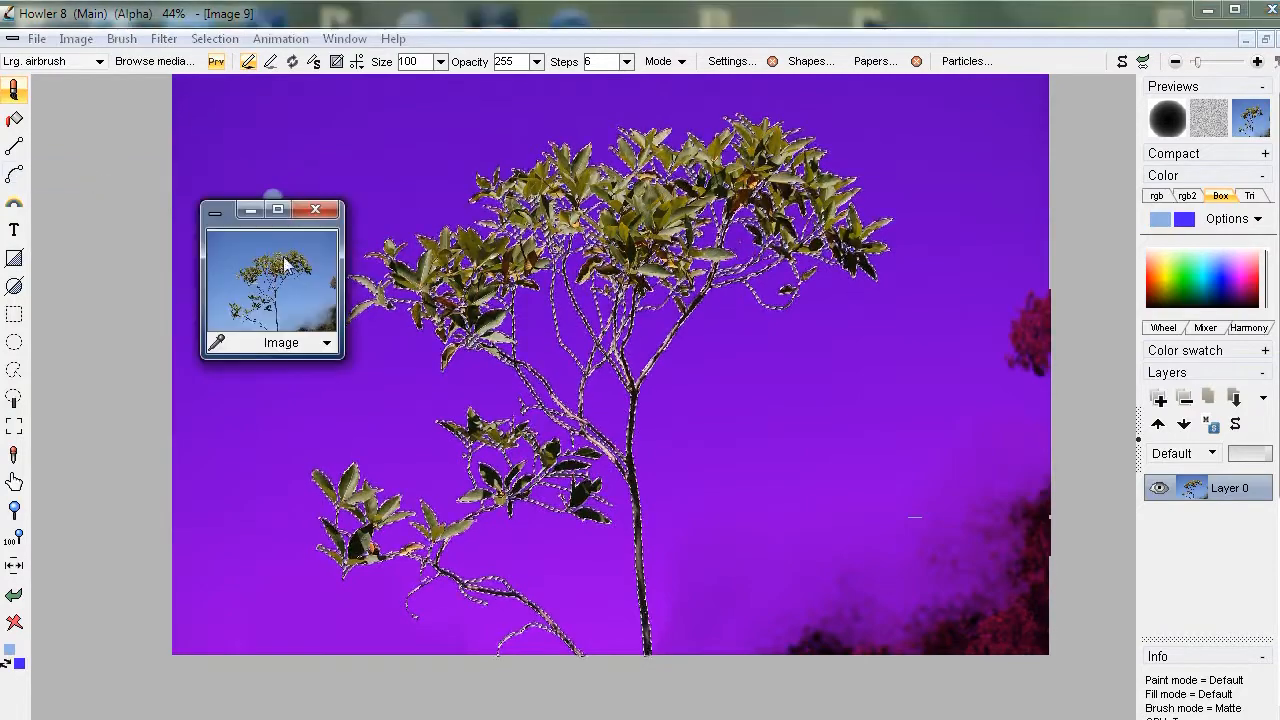
drag(342, 356, 751, 652)
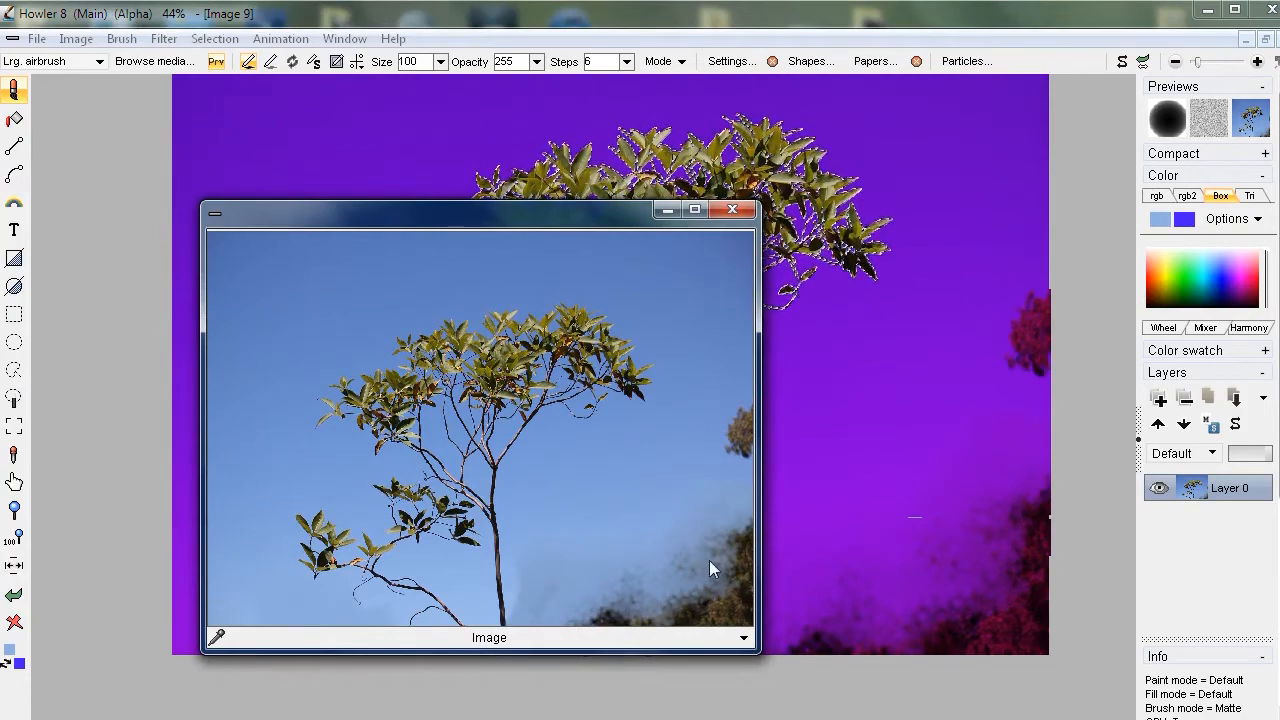
drag(755, 653, 430, 400)
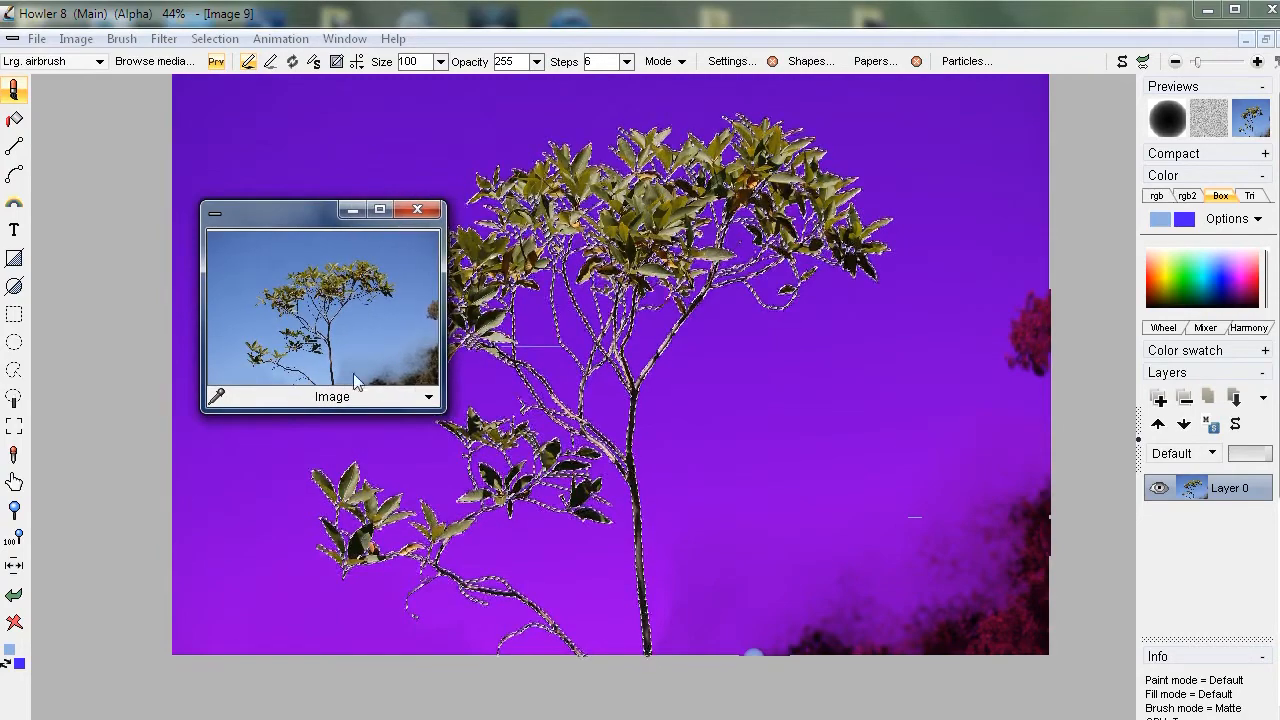
click(429, 397)
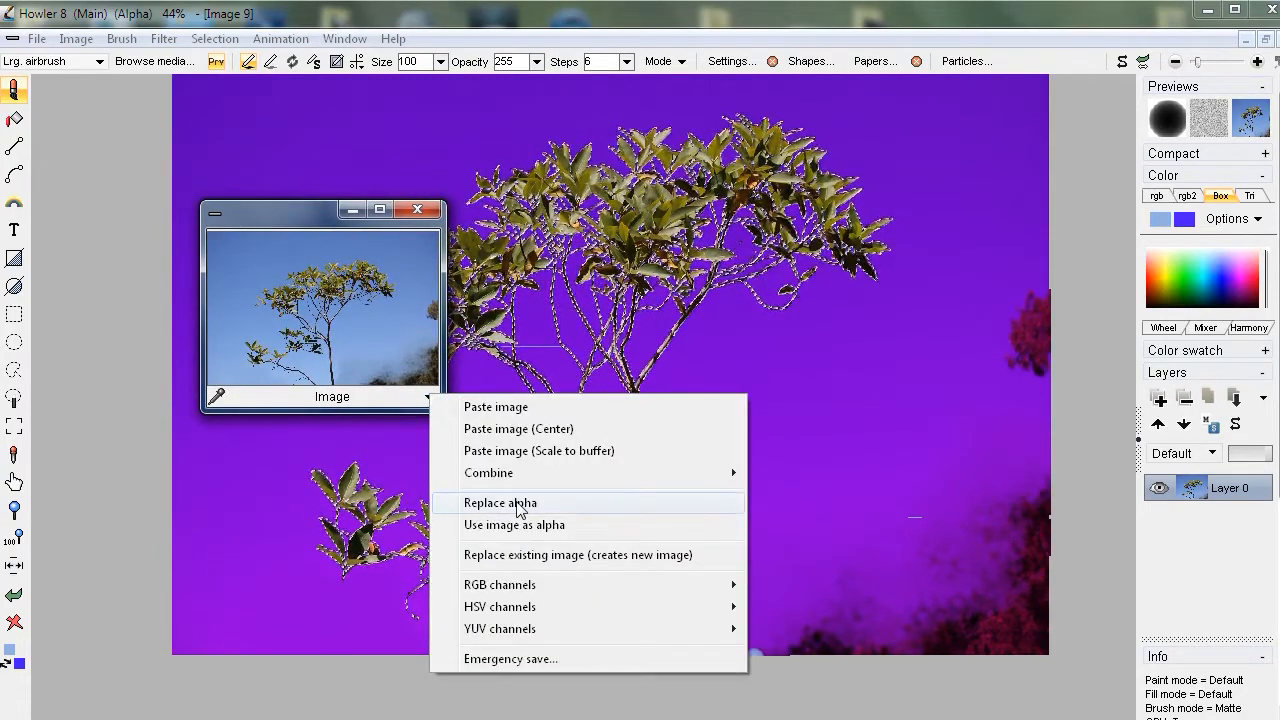
mouse_move(310, 213)
mouse_down()
mouse_move(172, 112)
mouse_move(152, 540)
mouse_move(358, 550)
mouse_move(162, 653)
mouse_up()
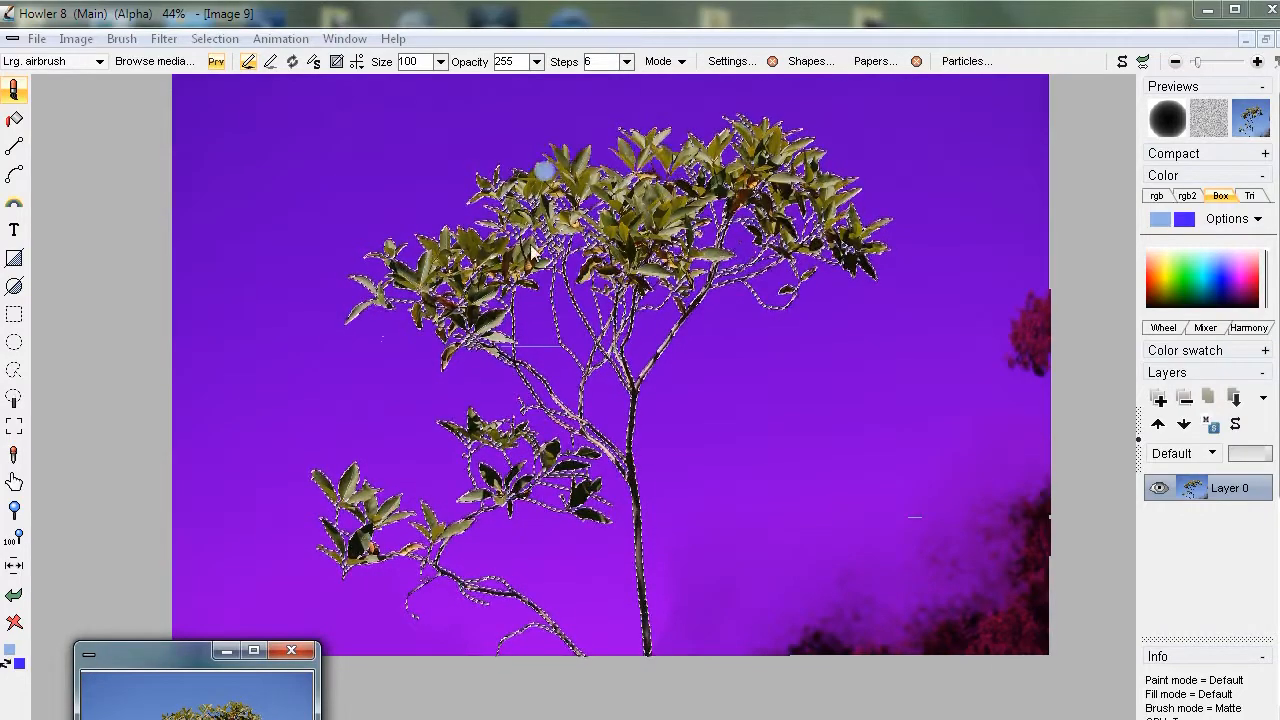
- Pick up the tree as a custom brush with a rectangular brush selection enclosing the whole tree down to the photo's lower edge
scroll(609, 386, up, 3)
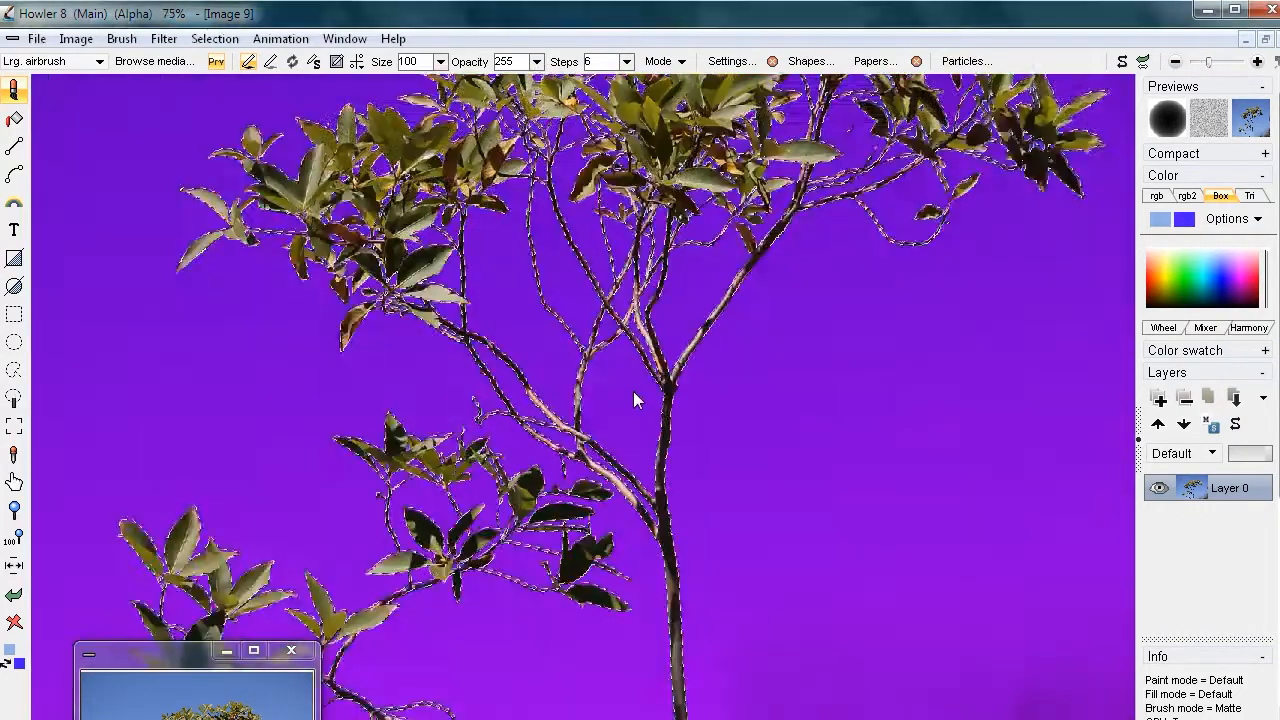
scroll(475, 395, down, 5)
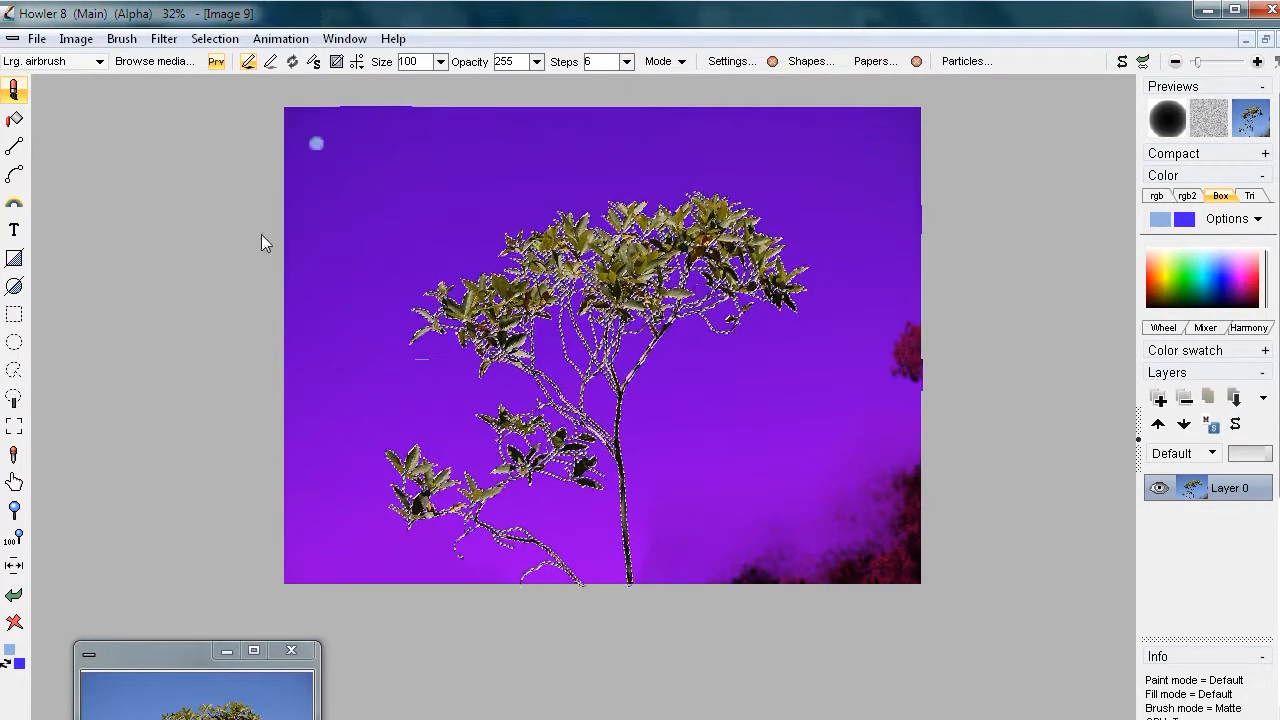
key(b)
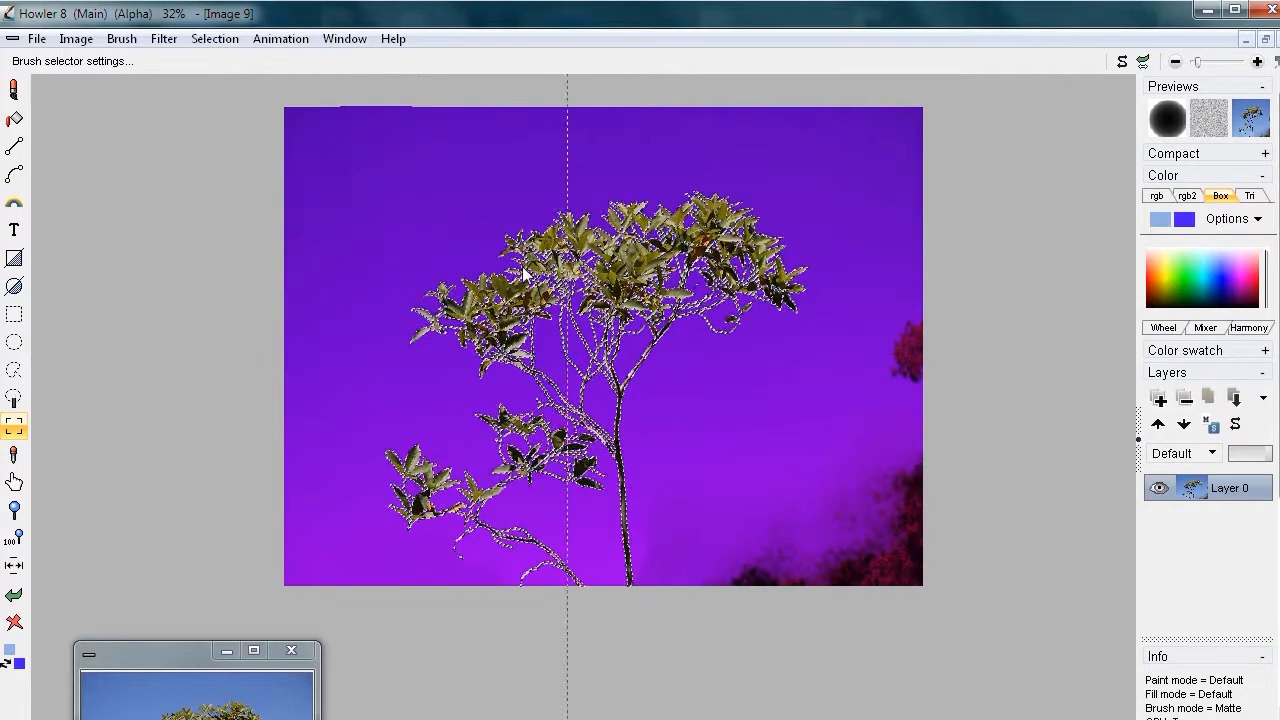
click(366, 171)
drag(366, 172, 665, 466)
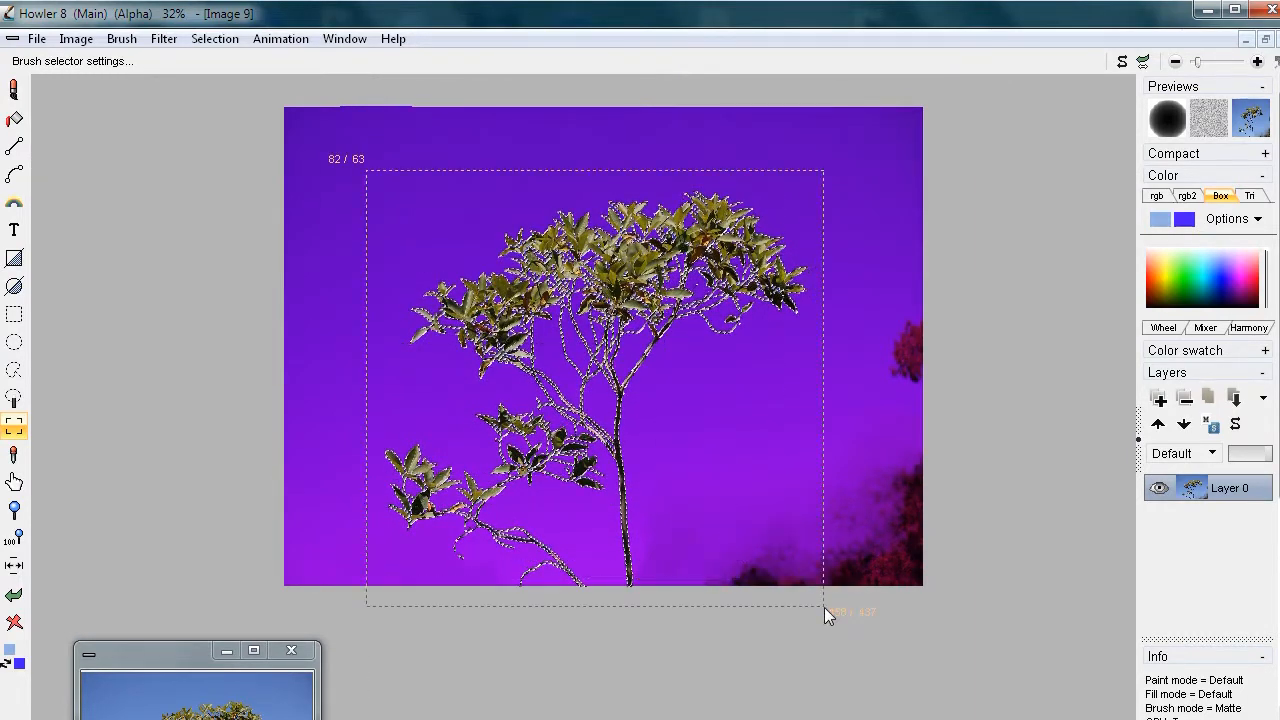
mouse_move(815, 607)
mouse_down()
mouse_move(809, 585)
mouse_move(822, 584)
mouse_up()
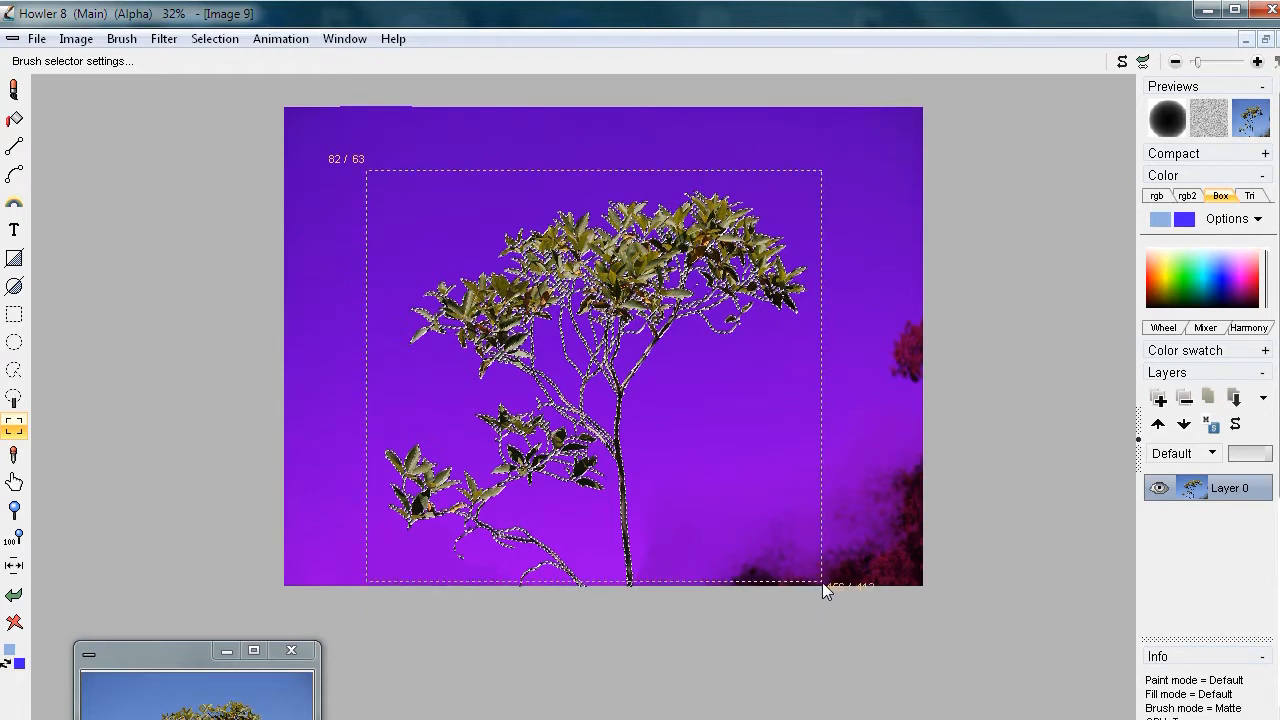
drag(822, 584, 820, 580)
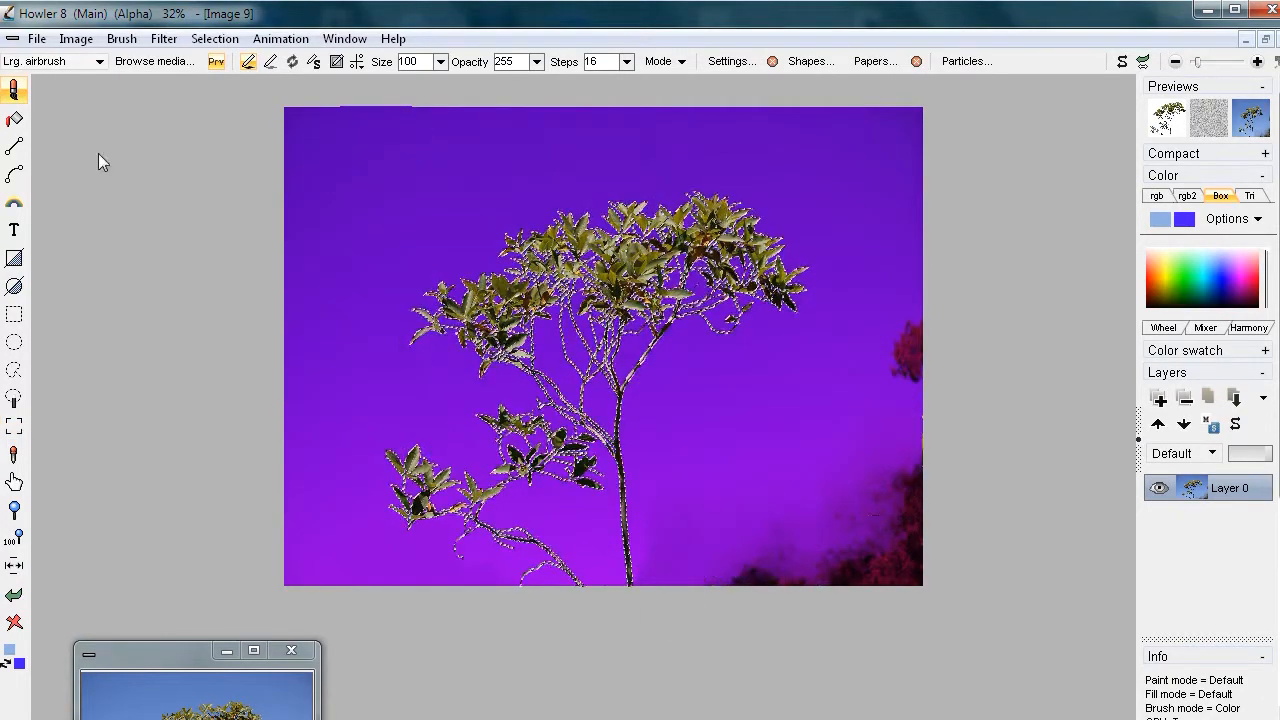
- Store a managed copy of the picked-up tree brush in a brush buffer
click(119, 45)
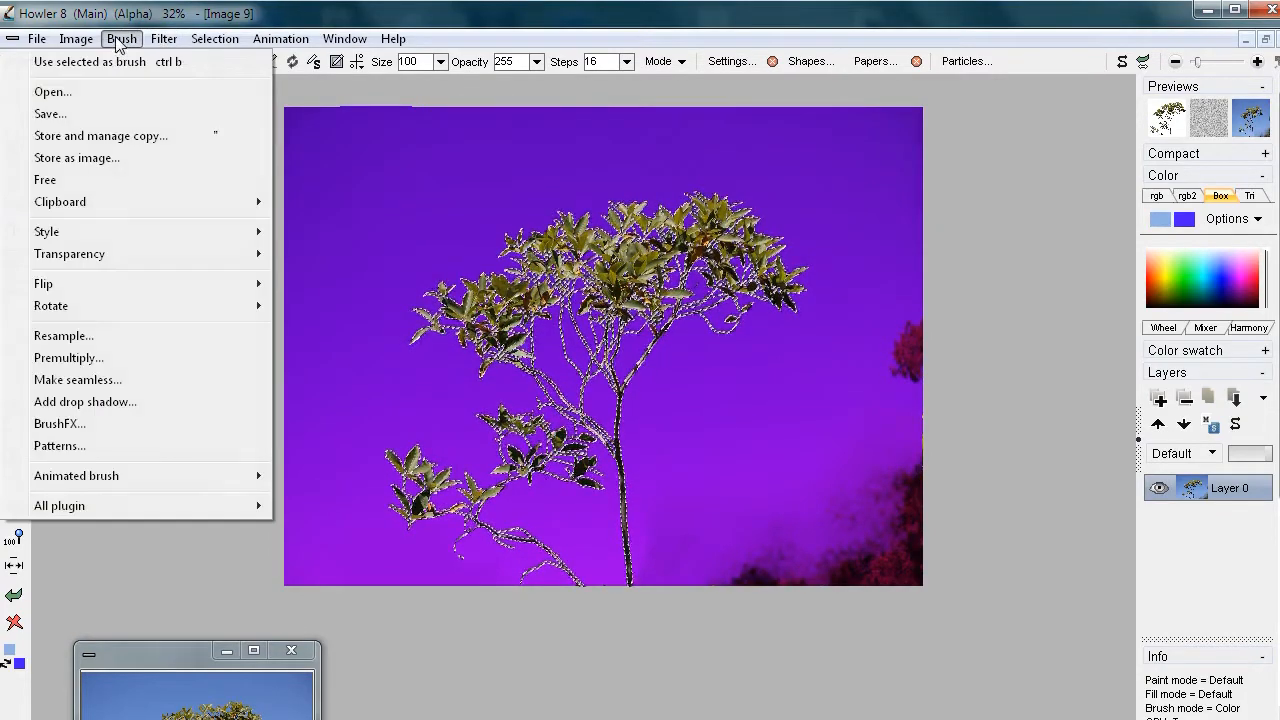
click(102, 138)
mouse_move(95, 40)
mouse_down()
mouse_move(123, 163)
mouse_move(125, 132)
mouse_move(111, 136)
mouse_up()
drag(421, 319, 397, 338)
drag(502, 333, 580, 355)
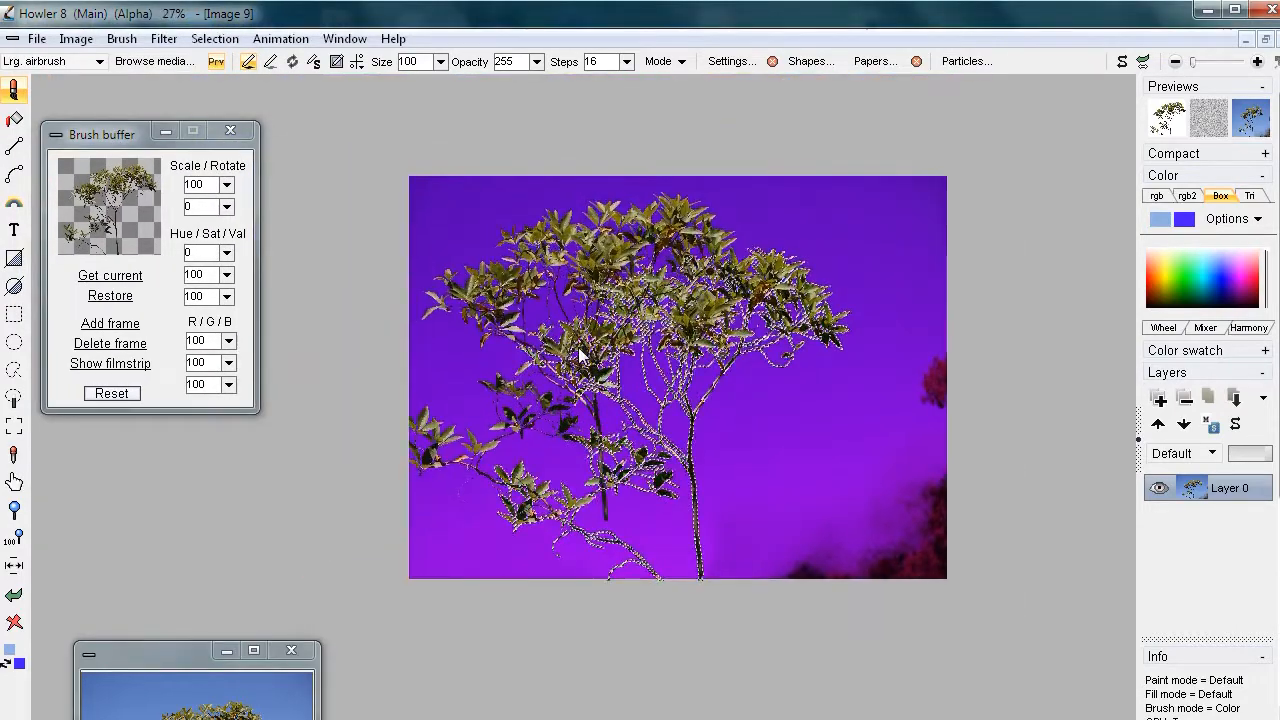
scroll(640, 351, up, 1)
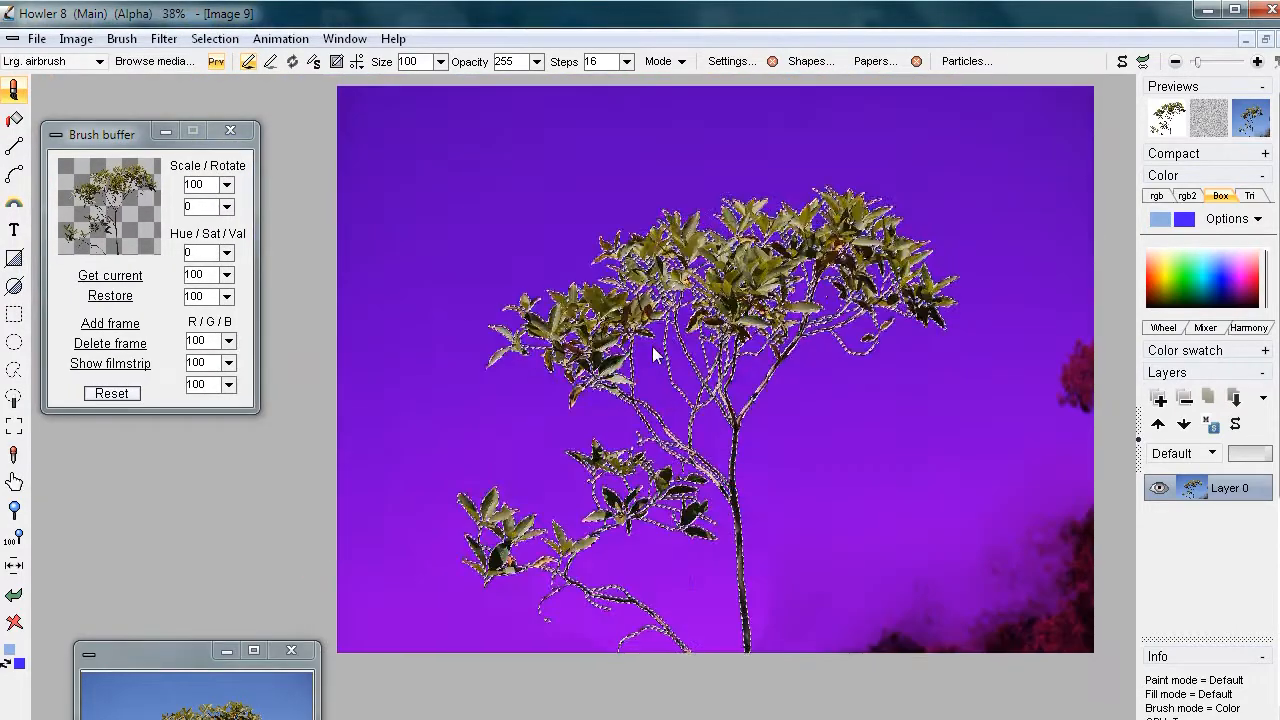
- Clear the canvas to the solid blue secondary color and clear the tree-shaped alpha
click(14, 623)
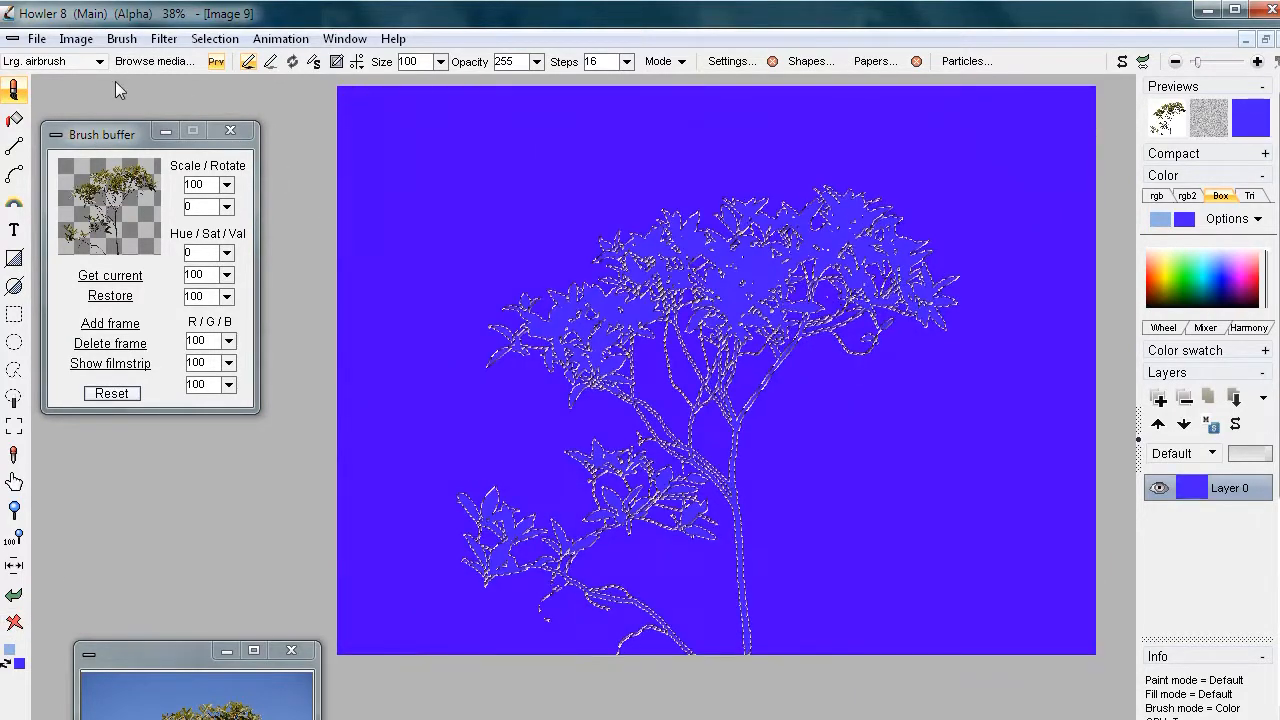
click(214, 38)
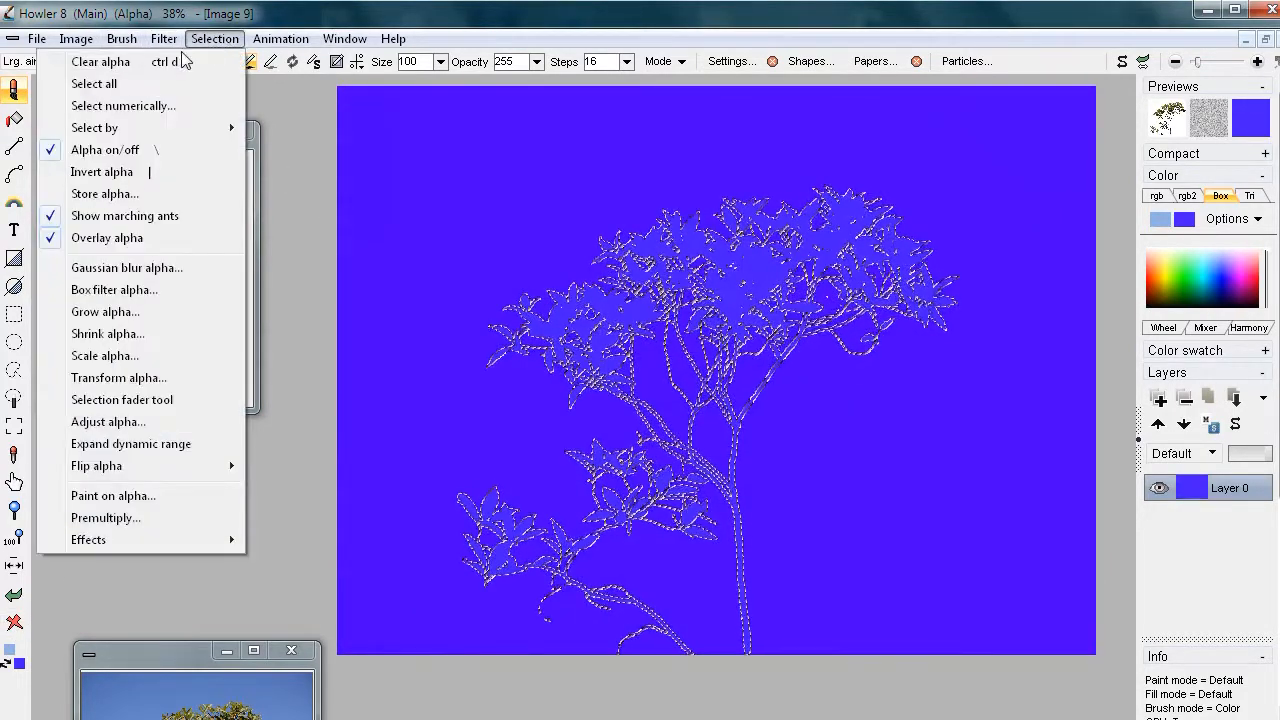
click(183, 62)
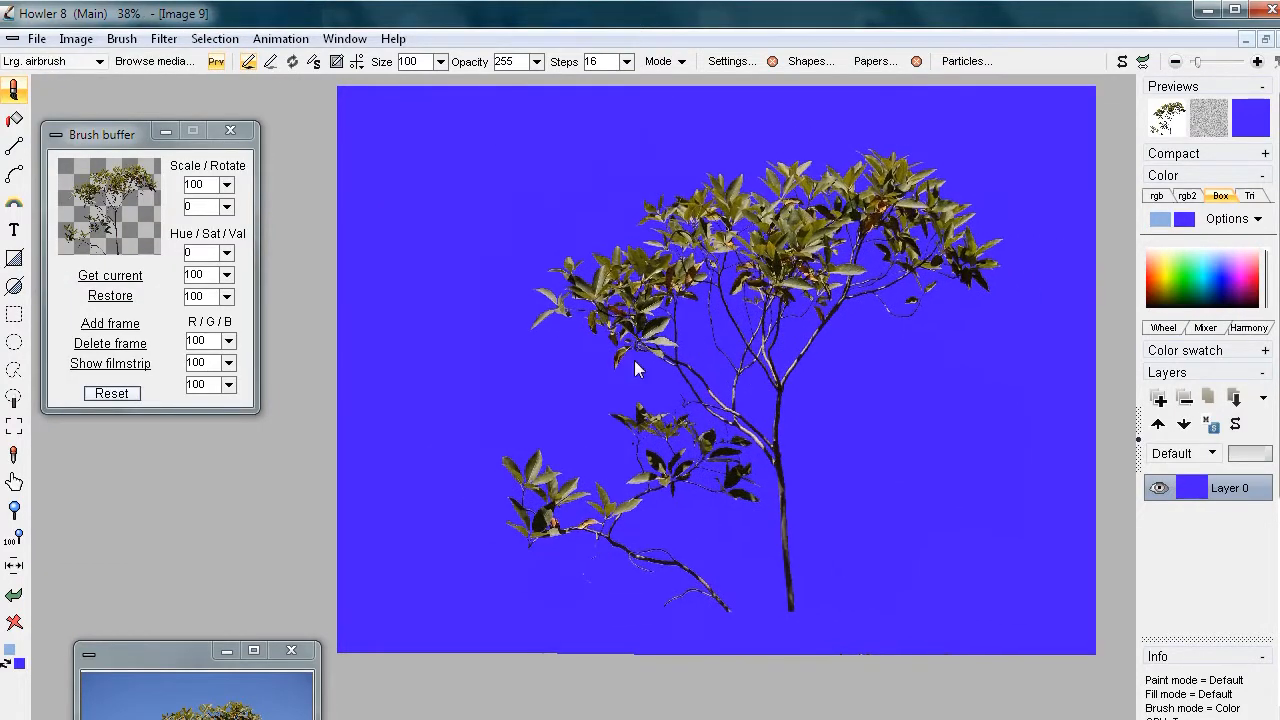
- Check the brush opacity and settings, try stamping the tree brush on the canvas, and clear the alpha
click(537, 62)
drag(520, 92, 617, 107)
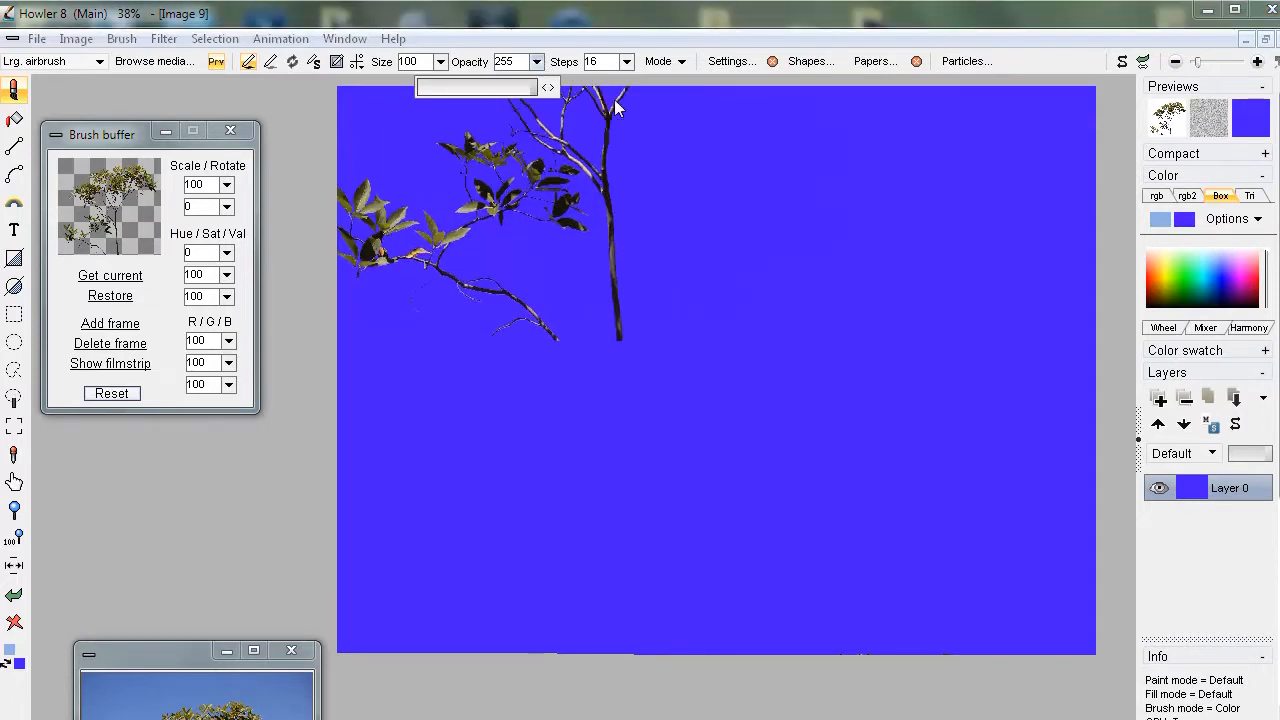
click(727, 62)
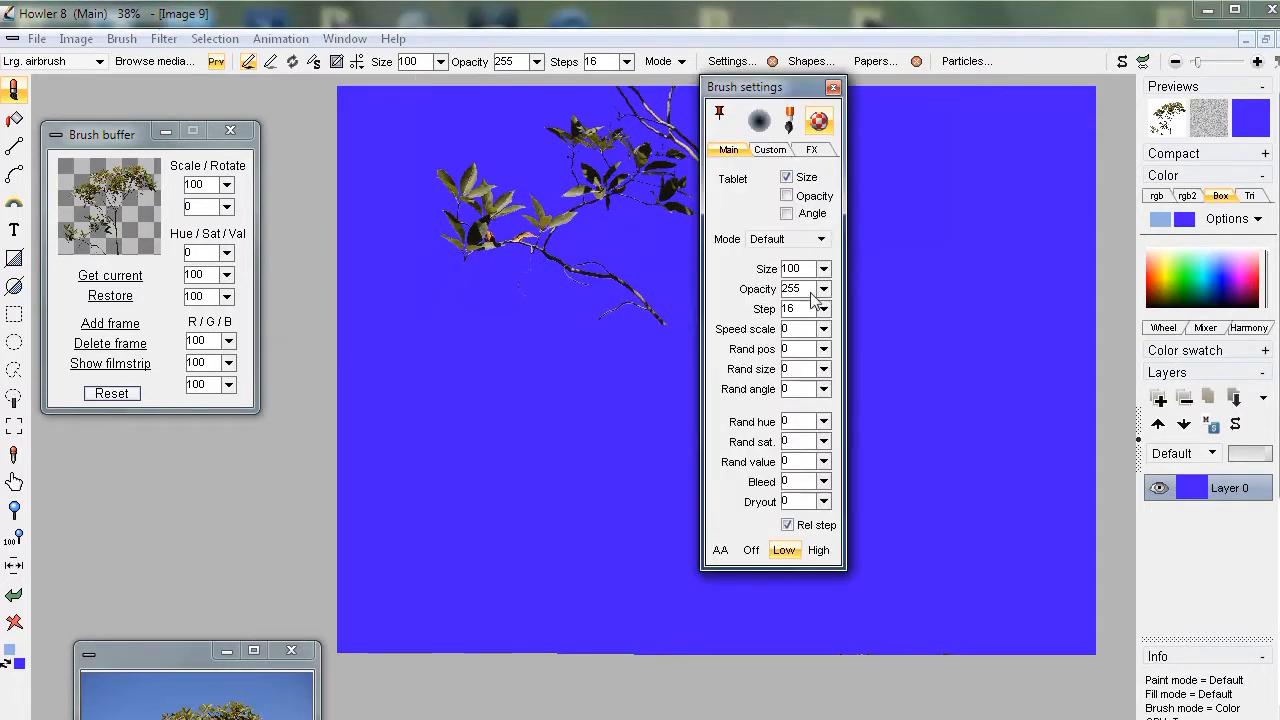
click(833, 88)
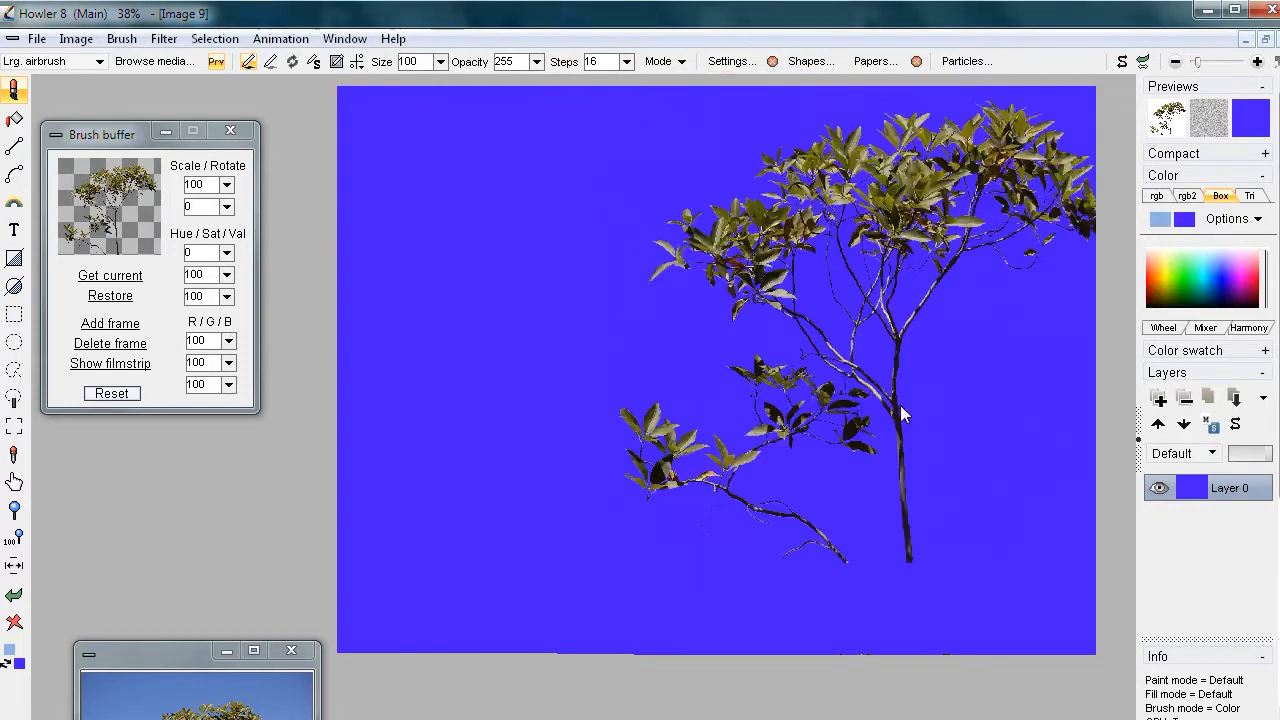
click(822, 383)
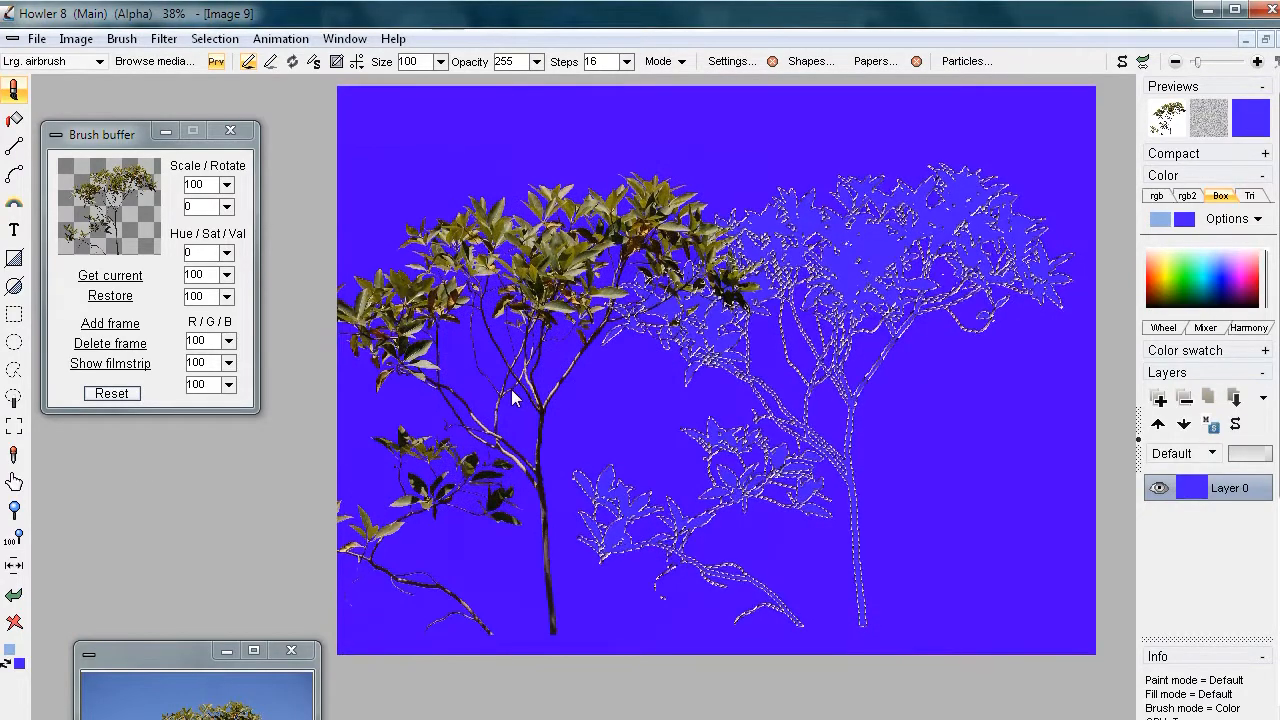
key(ctrl+d)
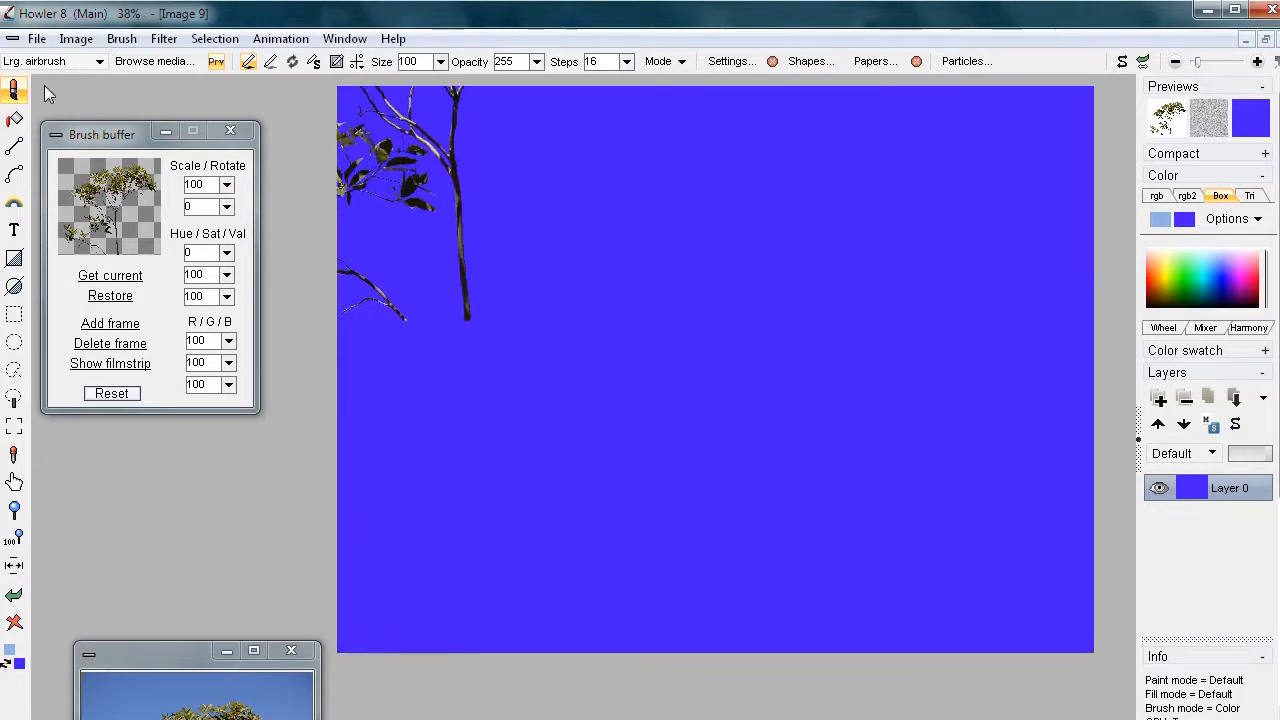
- Switch to the Single pixel brush and test it with a looping freehand stroke on the blue canvas
click(16, 89)
mouse_move(62, 220)
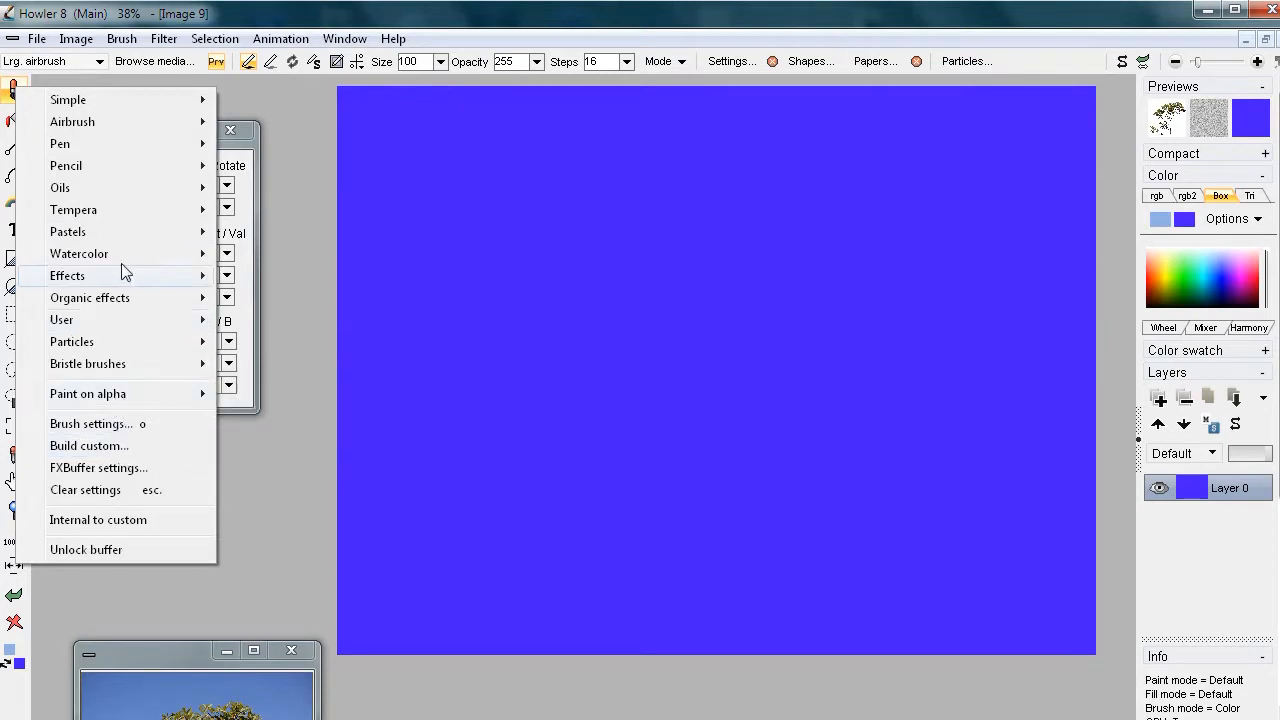
mouse_move(152, 132)
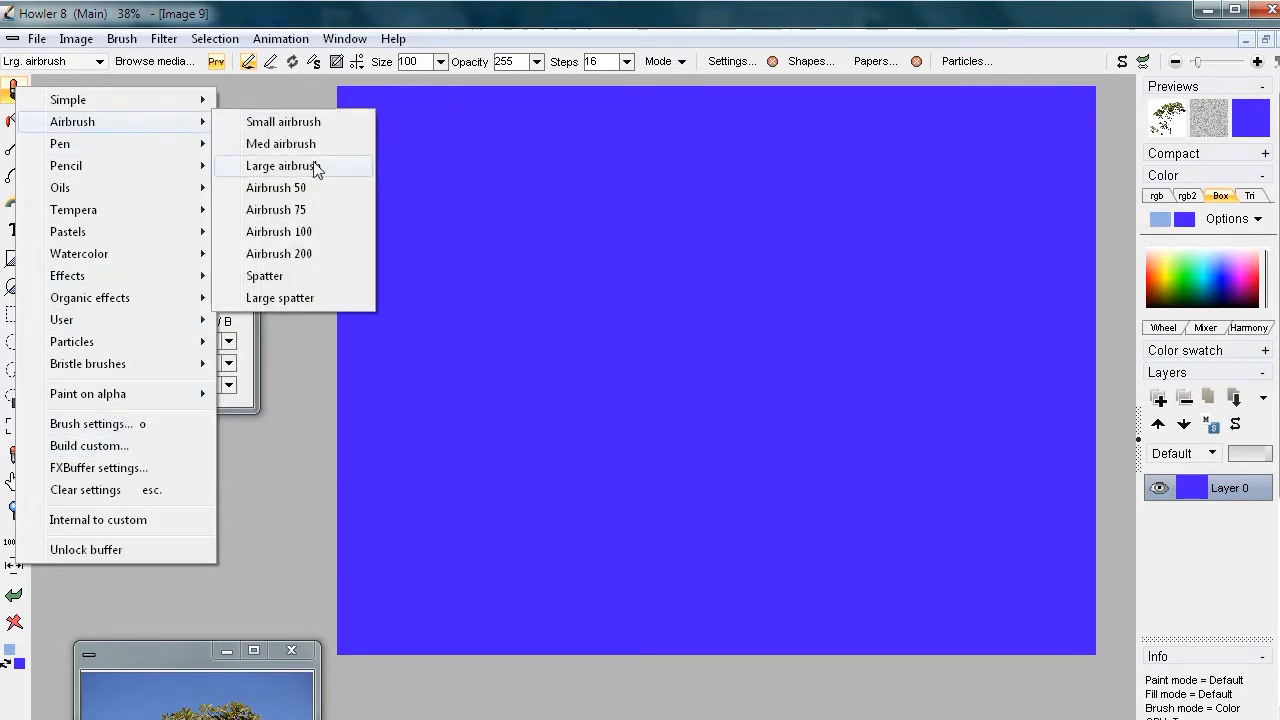
click(283, 166)
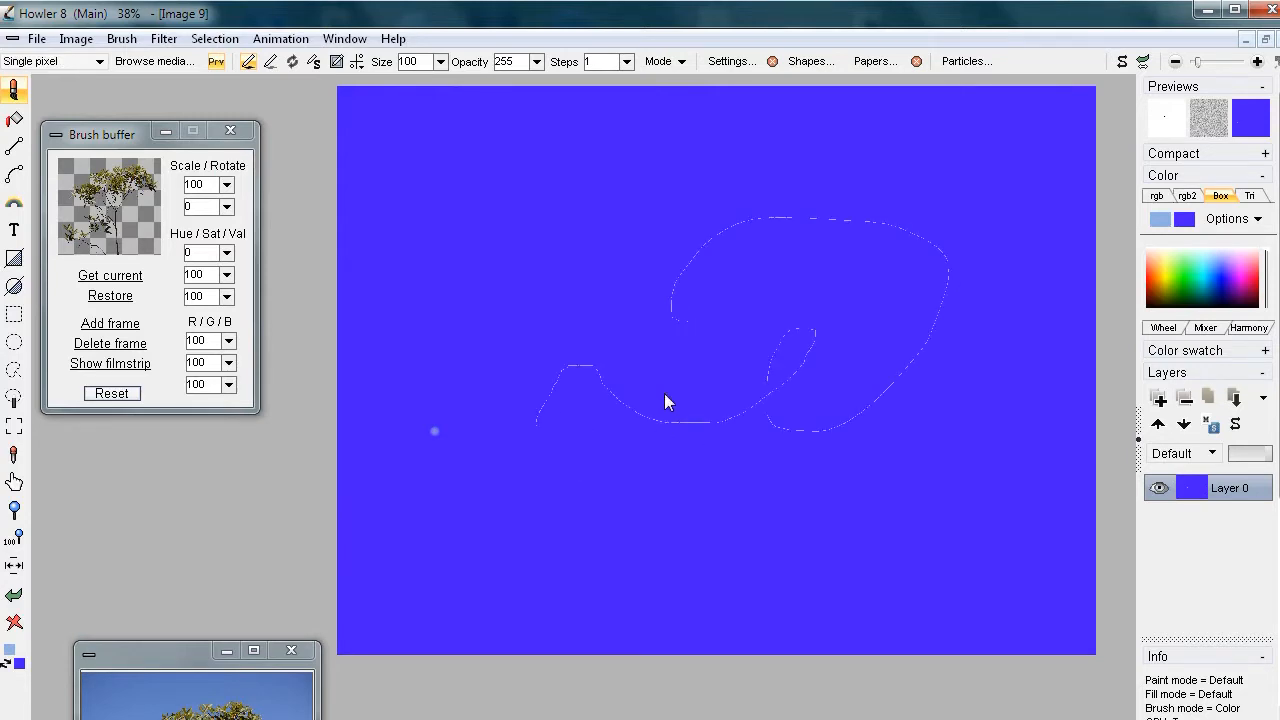
scroll(843, 397, up, 8)
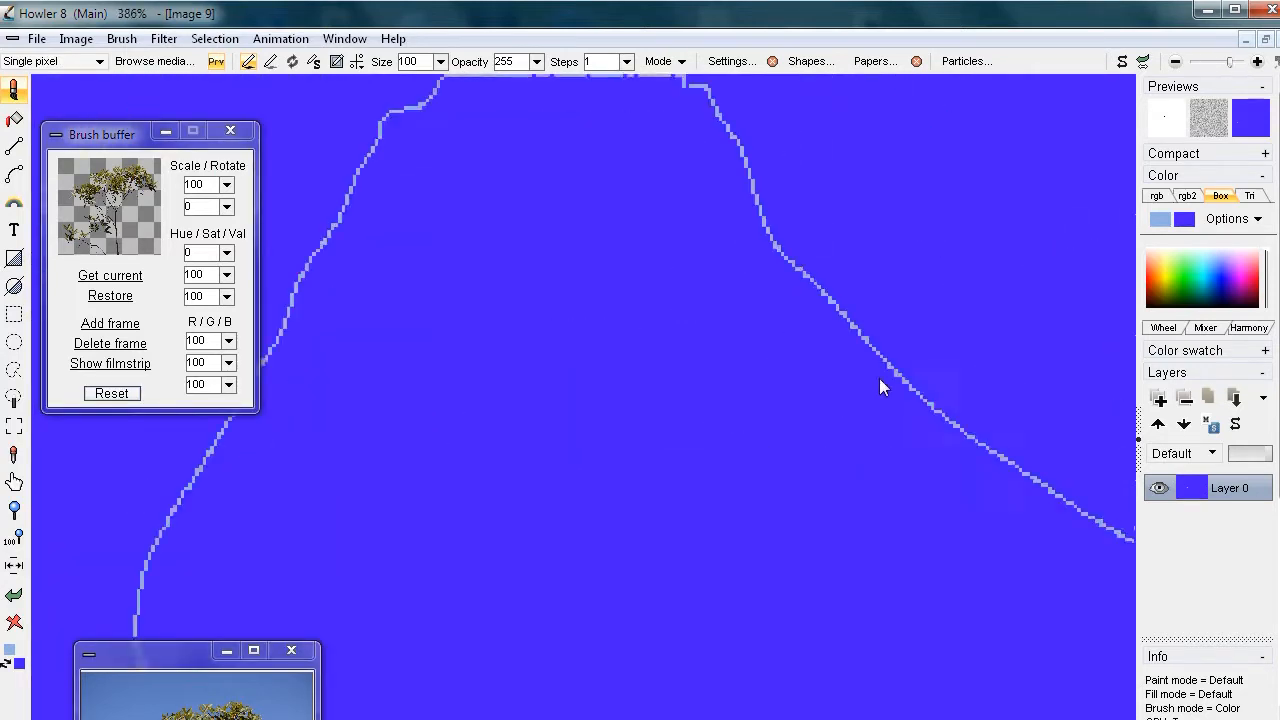
scroll(730, 381, down, 3)
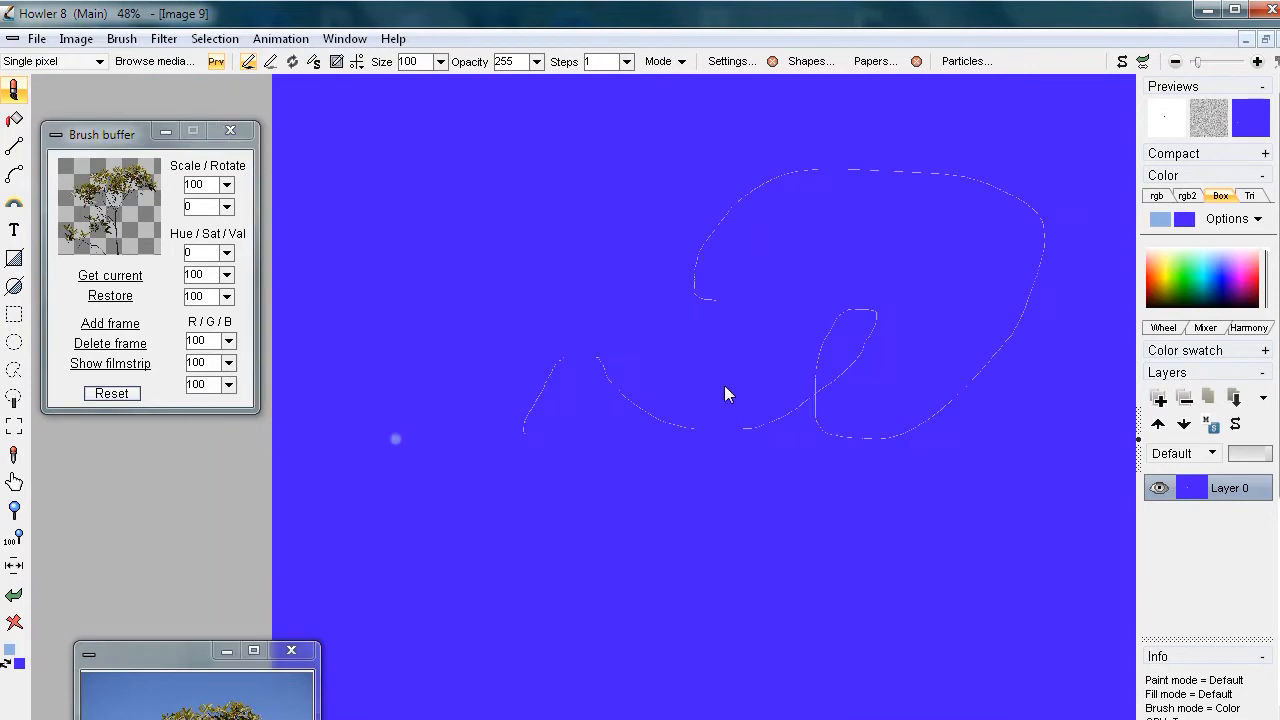
- Set the brush FX to Modal with Alpha and test them with overlapping looped scribbles on the canvas
click(17, 90)
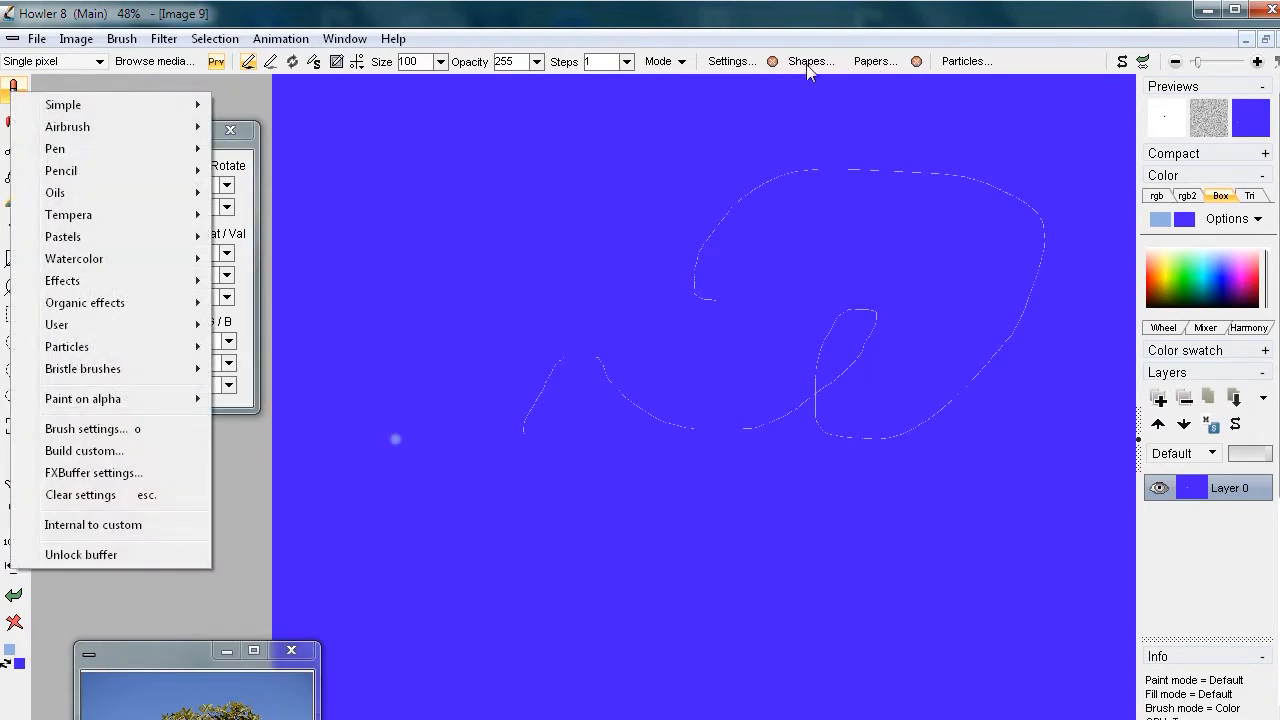
click(730, 64)
click(814, 151)
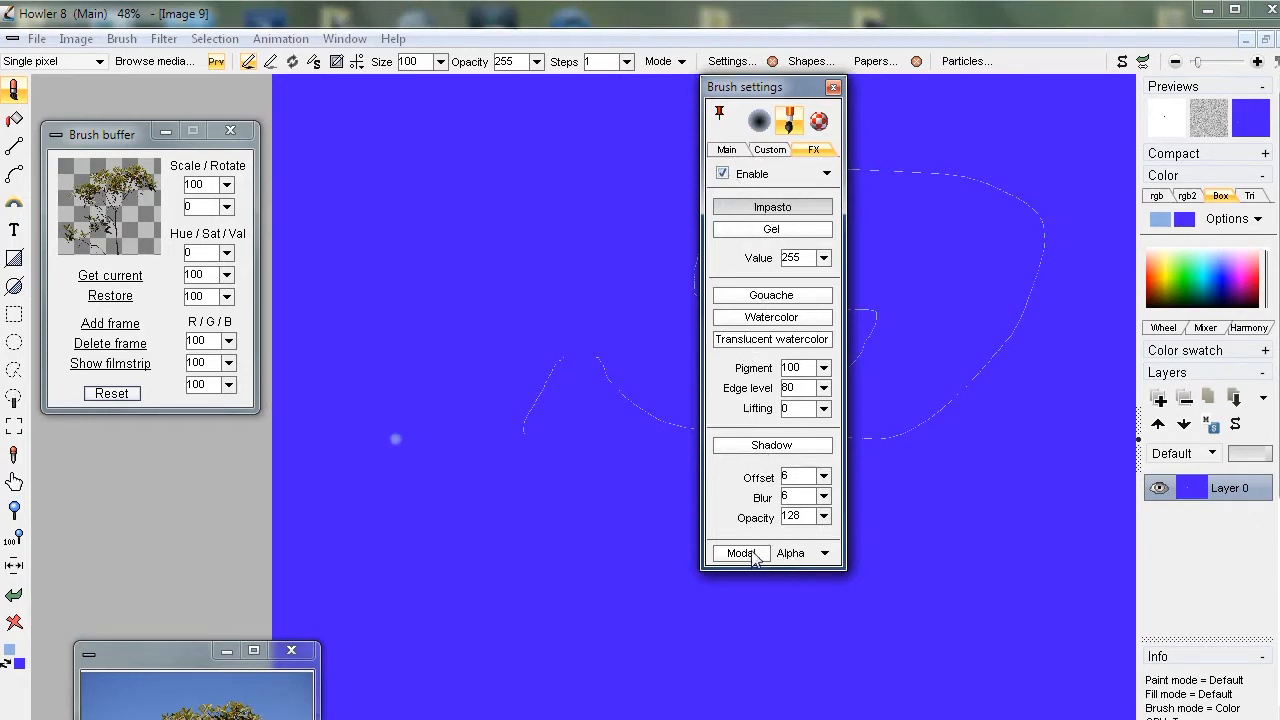
drag(431, 358, 593, 506)
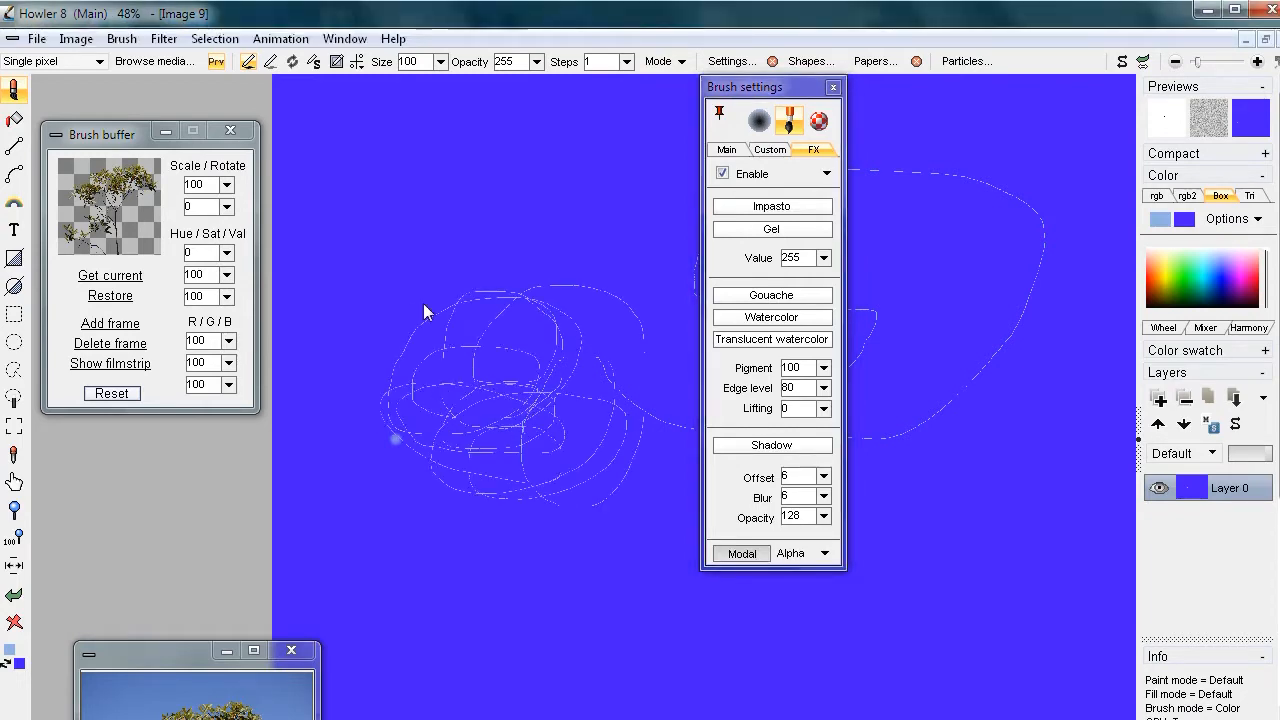
key(shift+k)
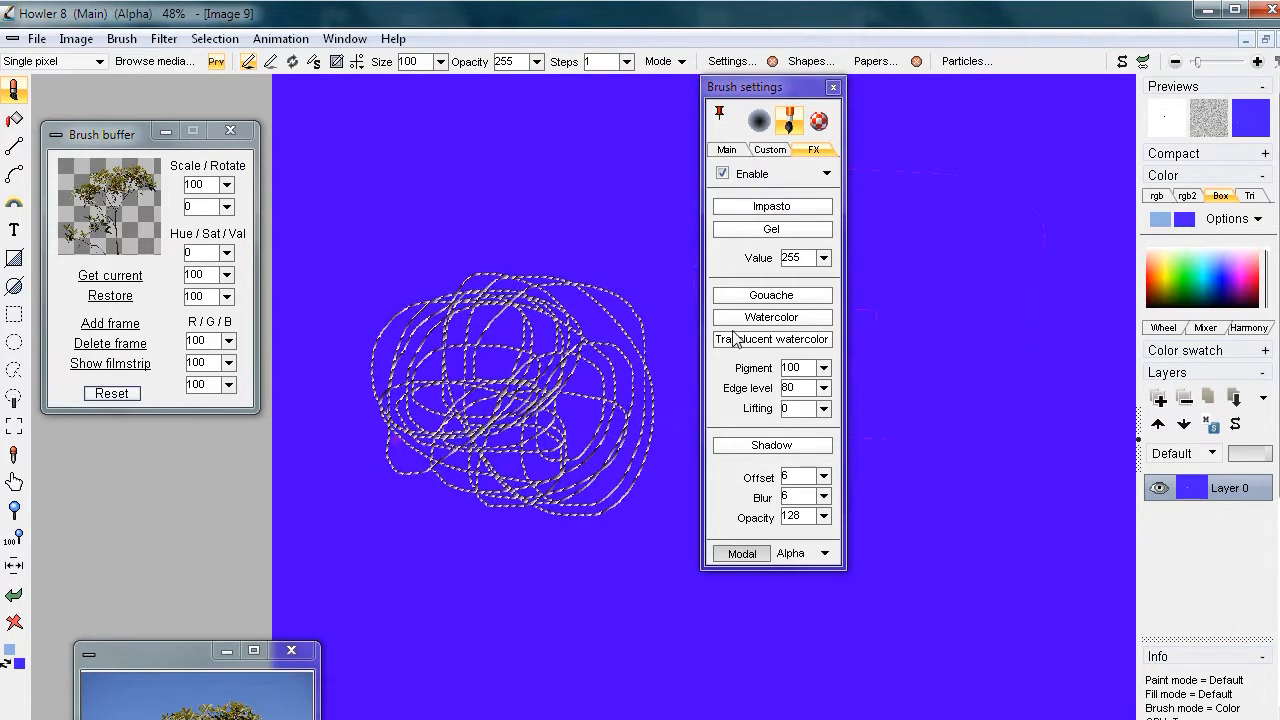
- Disable the brush FX and clear the scribbled alpha
click(724, 174)
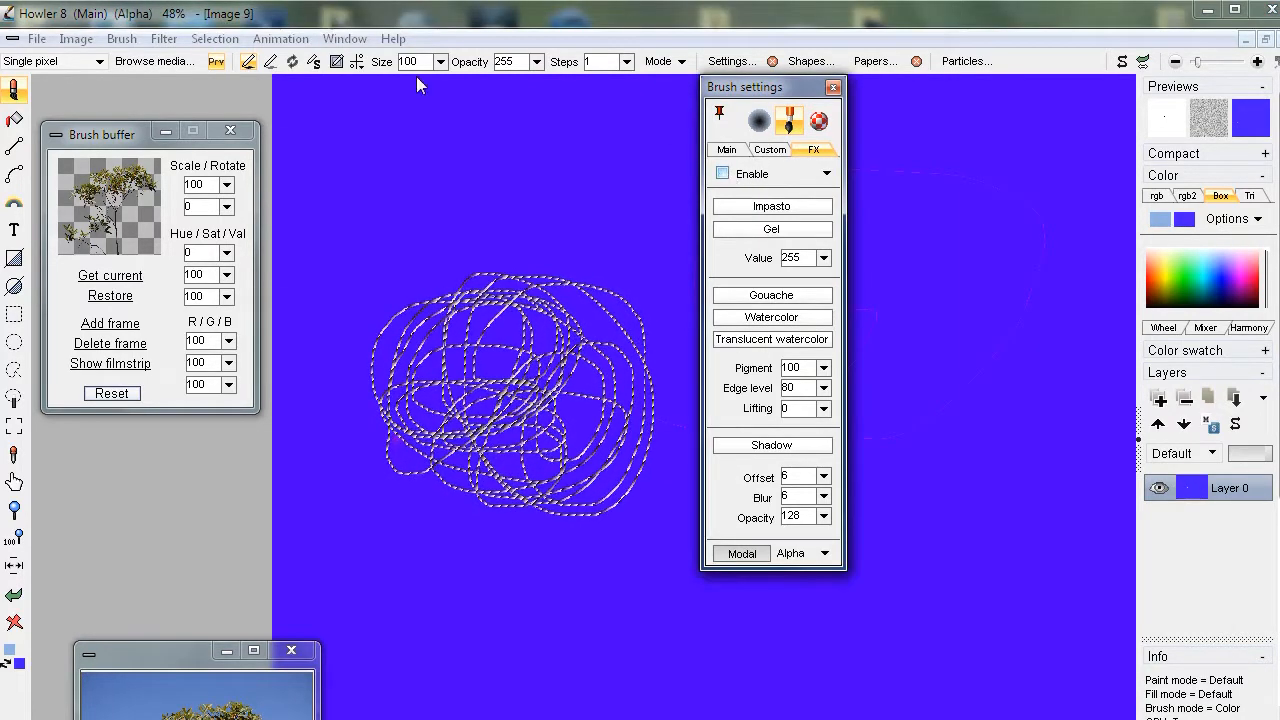
click(213, 40)
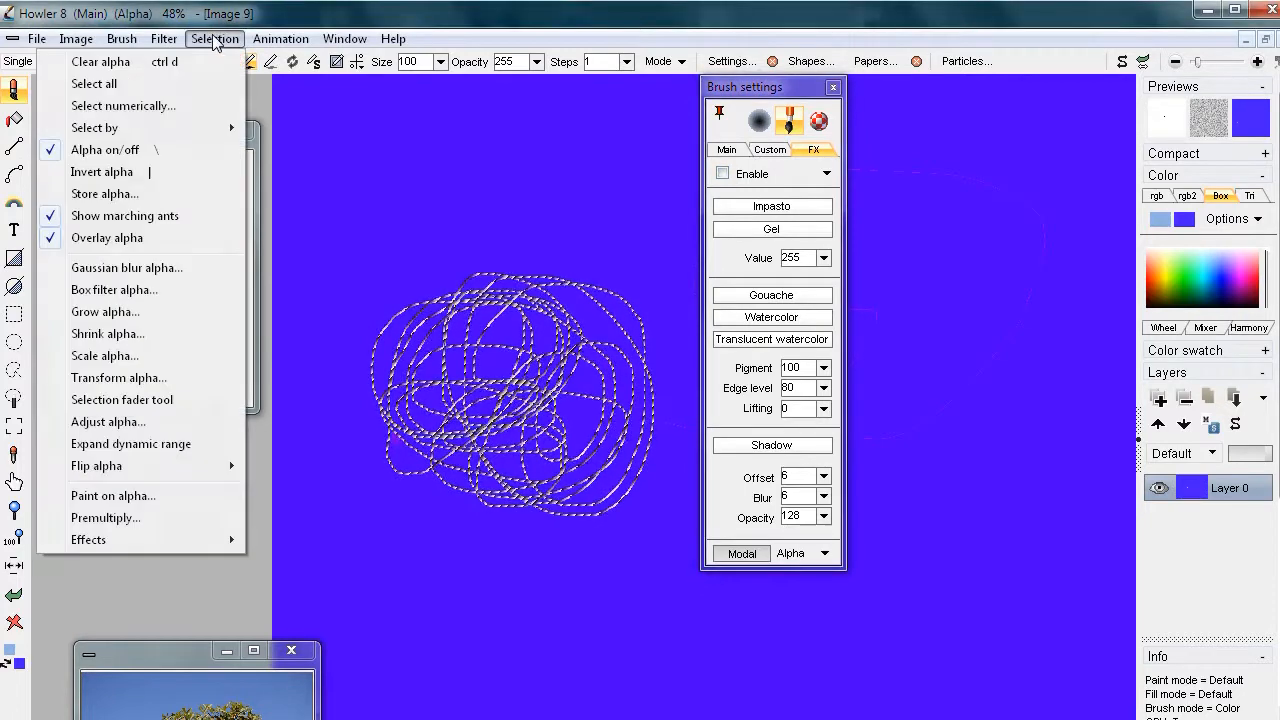
click(216, 62)
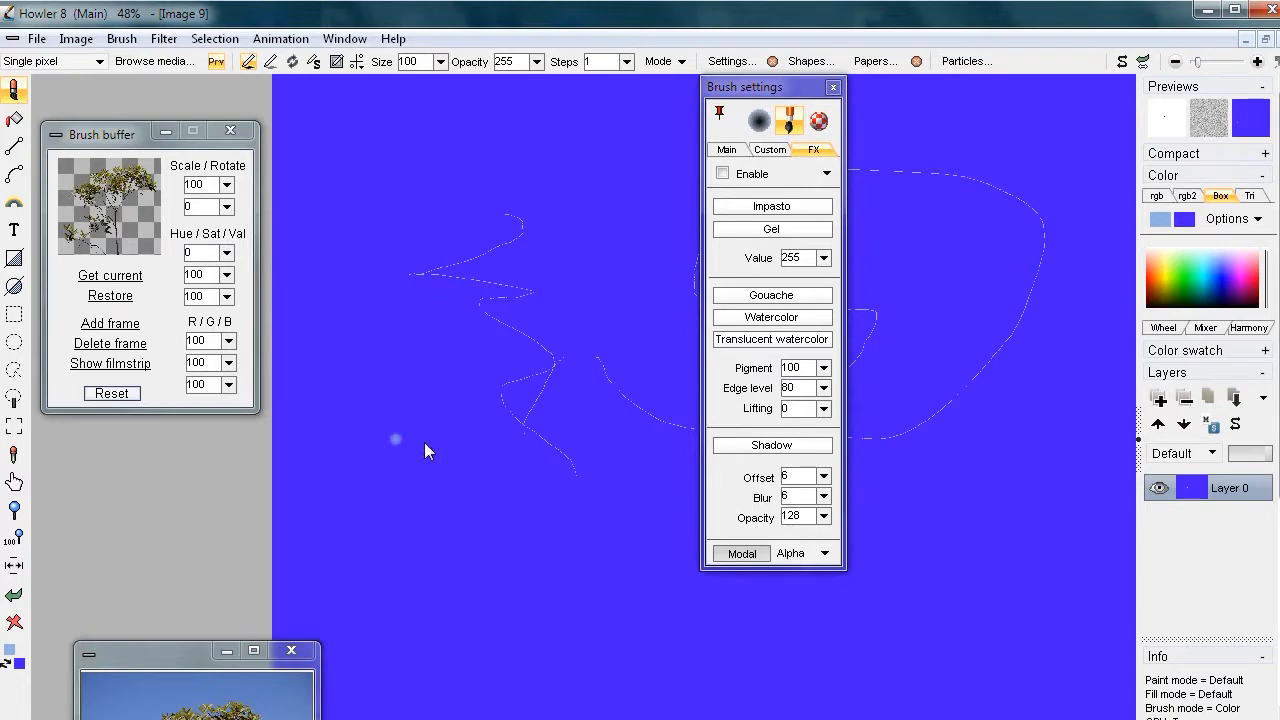
- Load the stored tree brush from its buffer, stamp several overlapping trees across the canvas, and close the brush settings
click(107, 217)
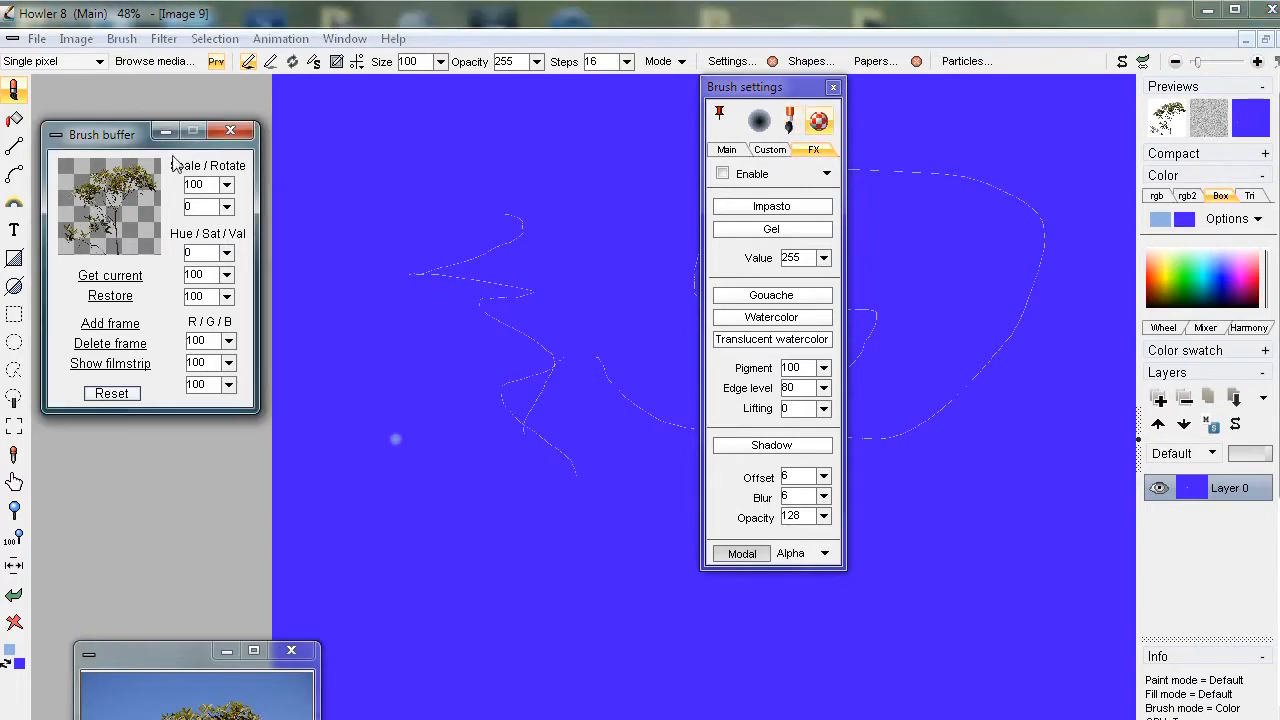
click(523, 296)
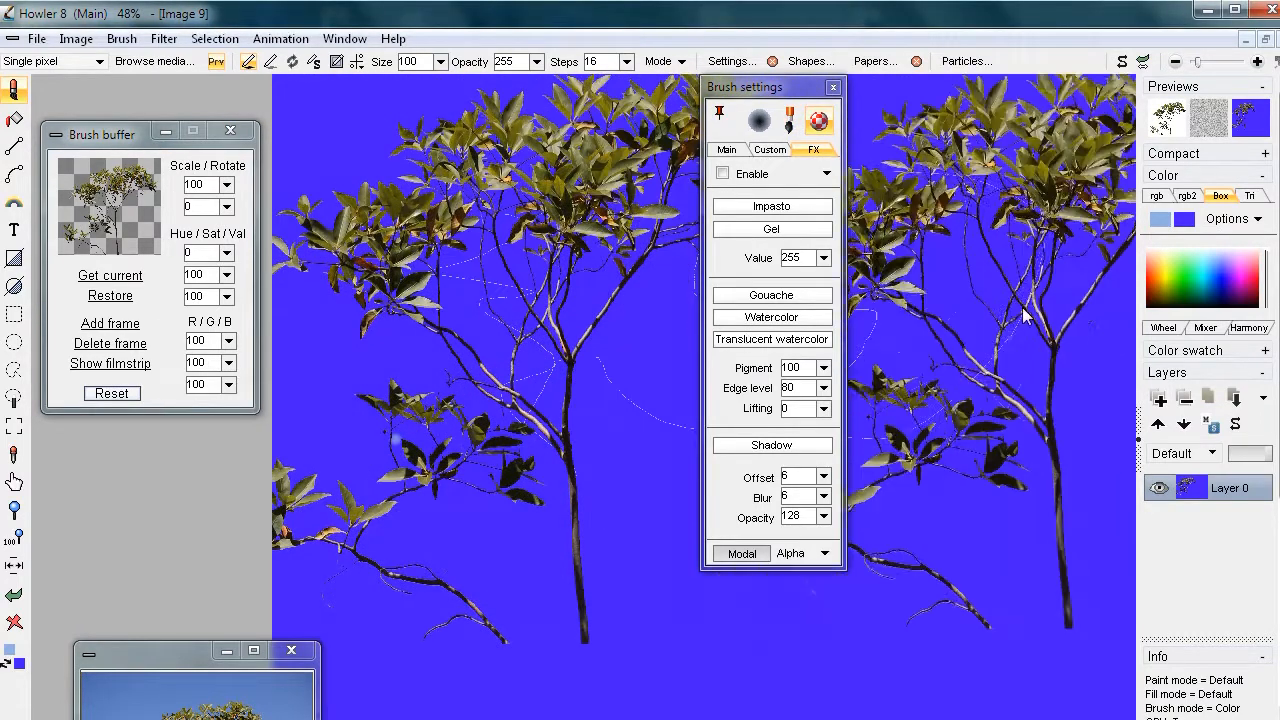
click(999, 381)
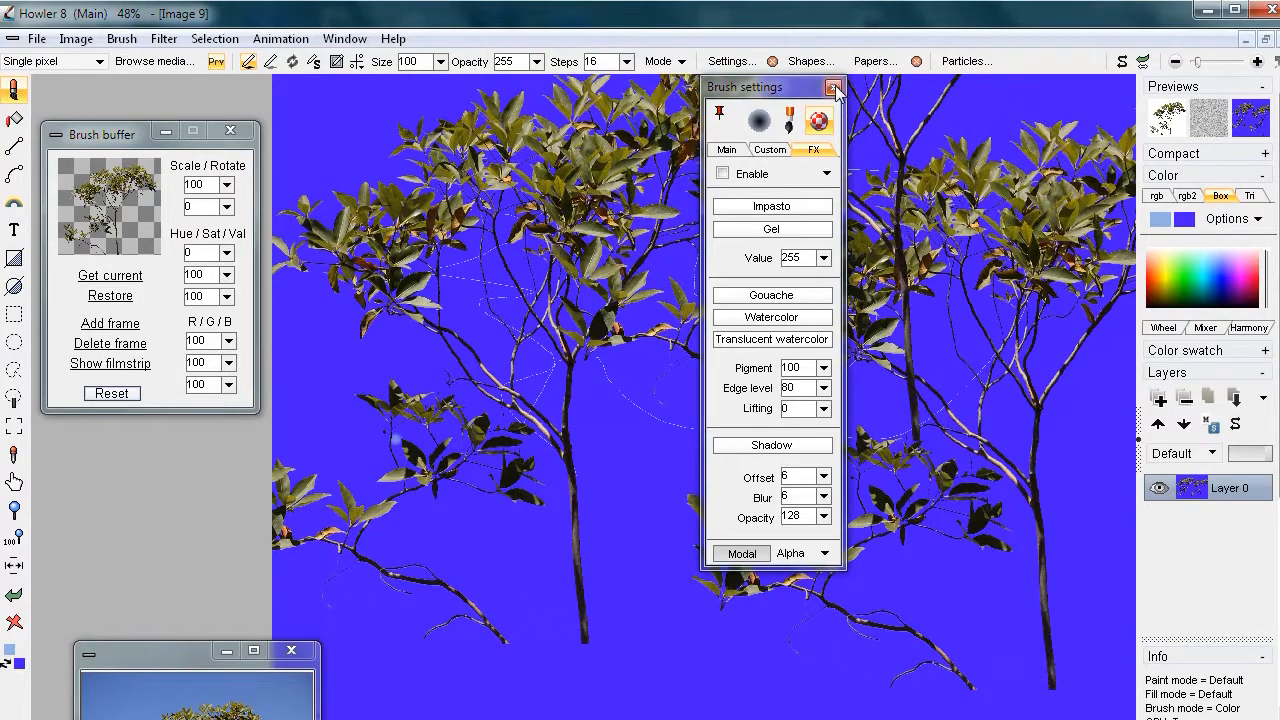
click(834, 88)
click(695, 395)
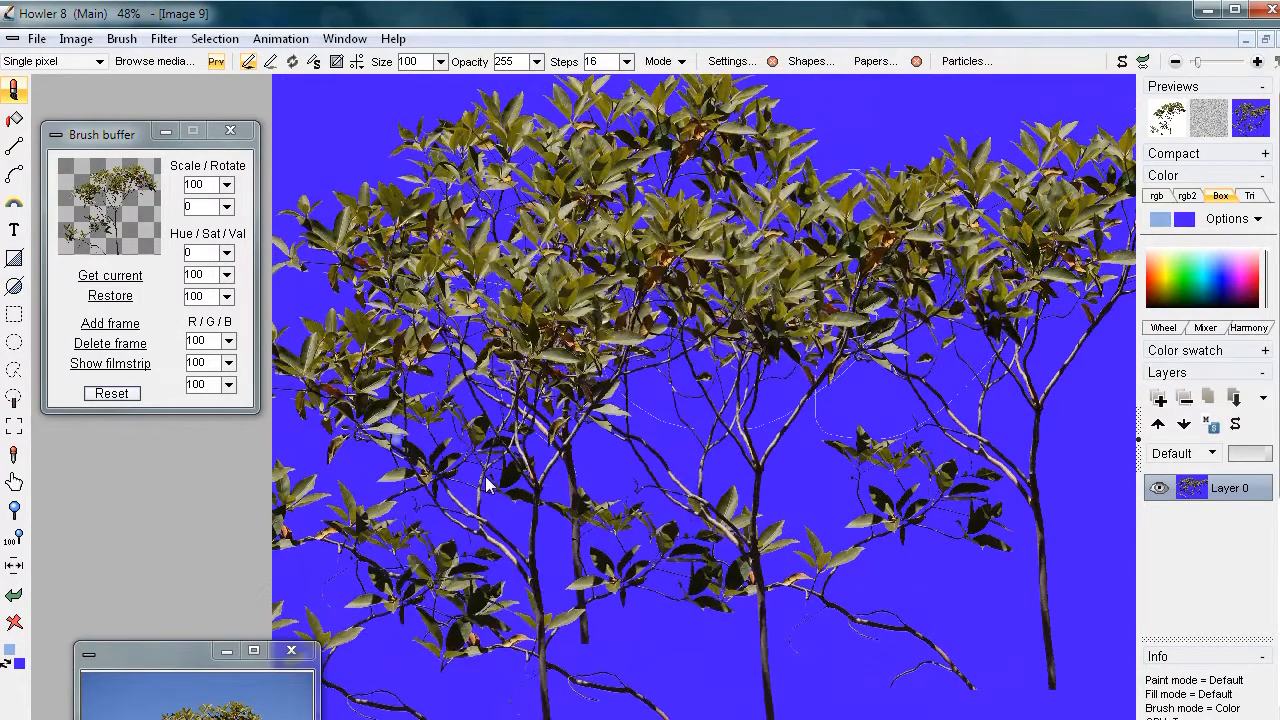
click(415, 451)
click(907, 453)
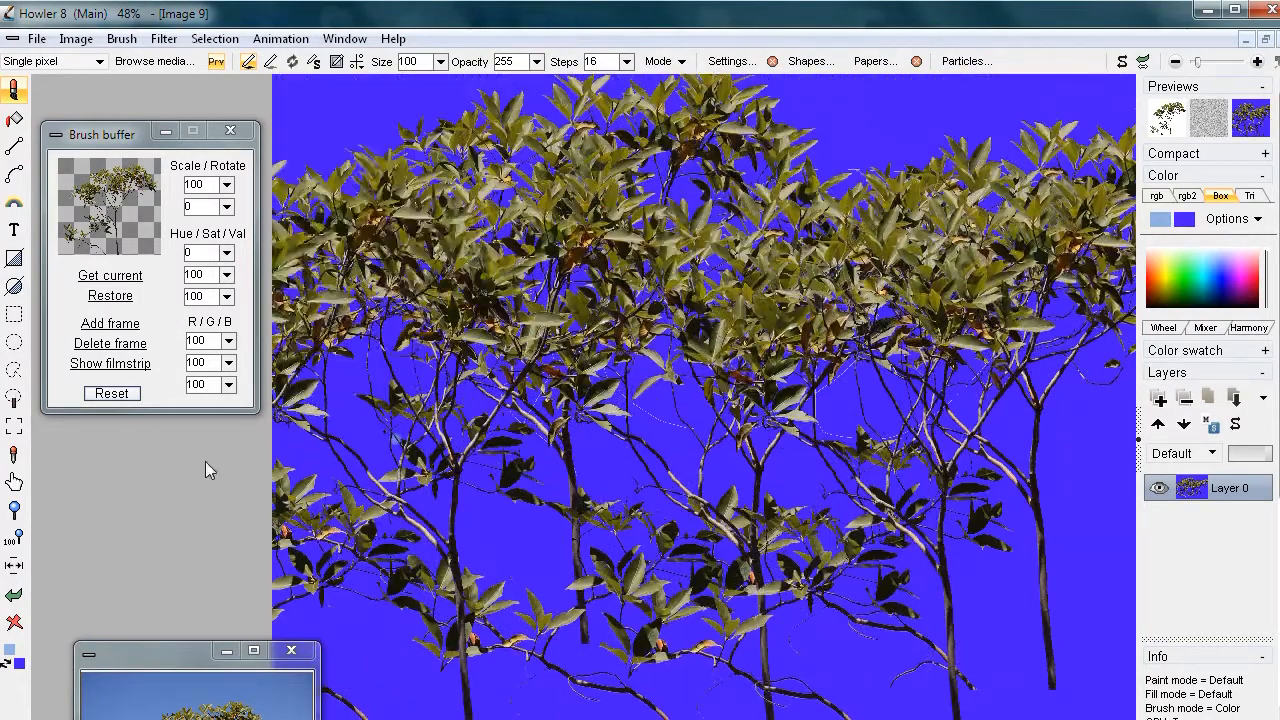
- Wipe the stamped trees from the canvas and stamp a new tree on the clean blue background
click(20, 619)
click(387, 467)
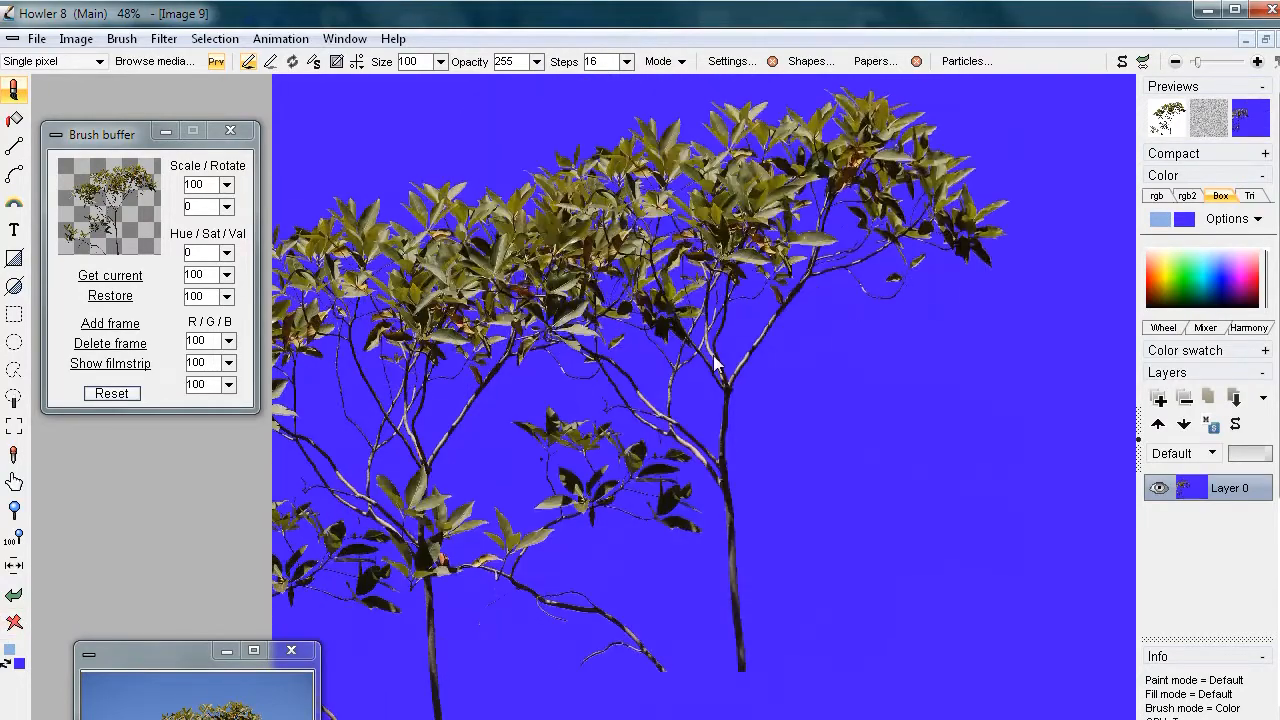
- Stamp five more overlapping trees across the blue canvas
click(741, 347)
click(947, 406)
click(836, 552)
click(581, 545)
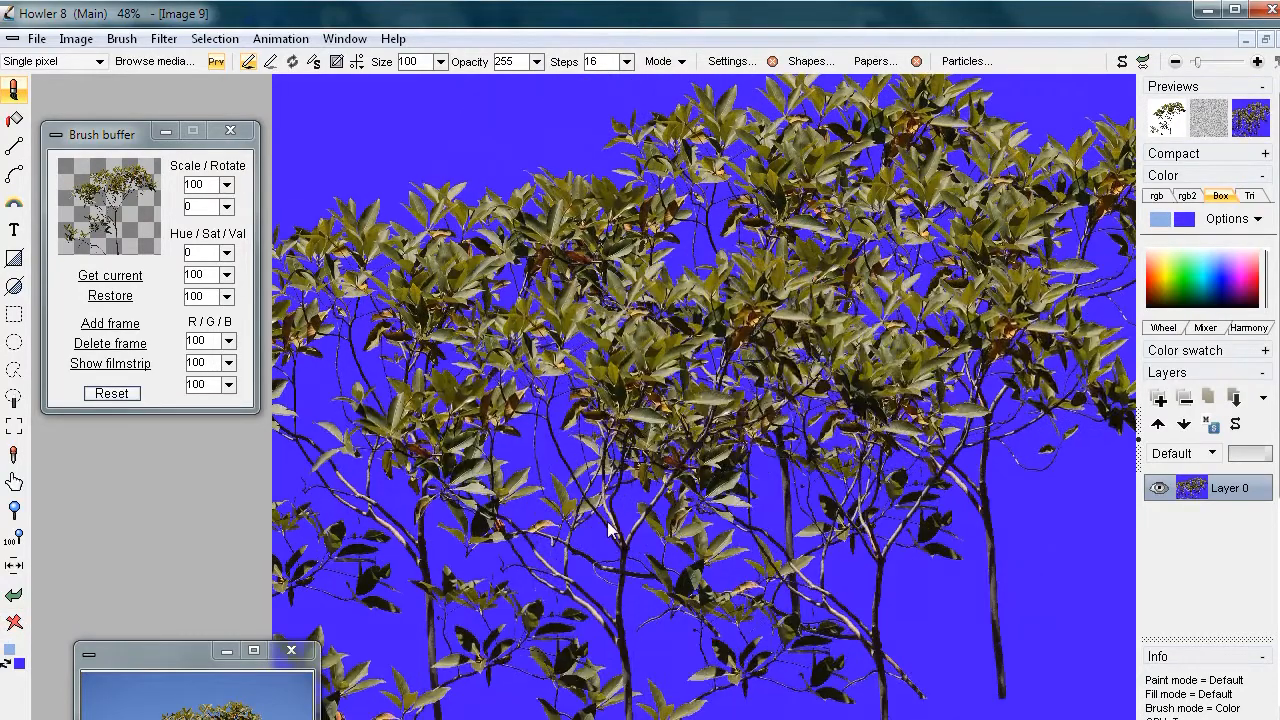
click(1029, 564)
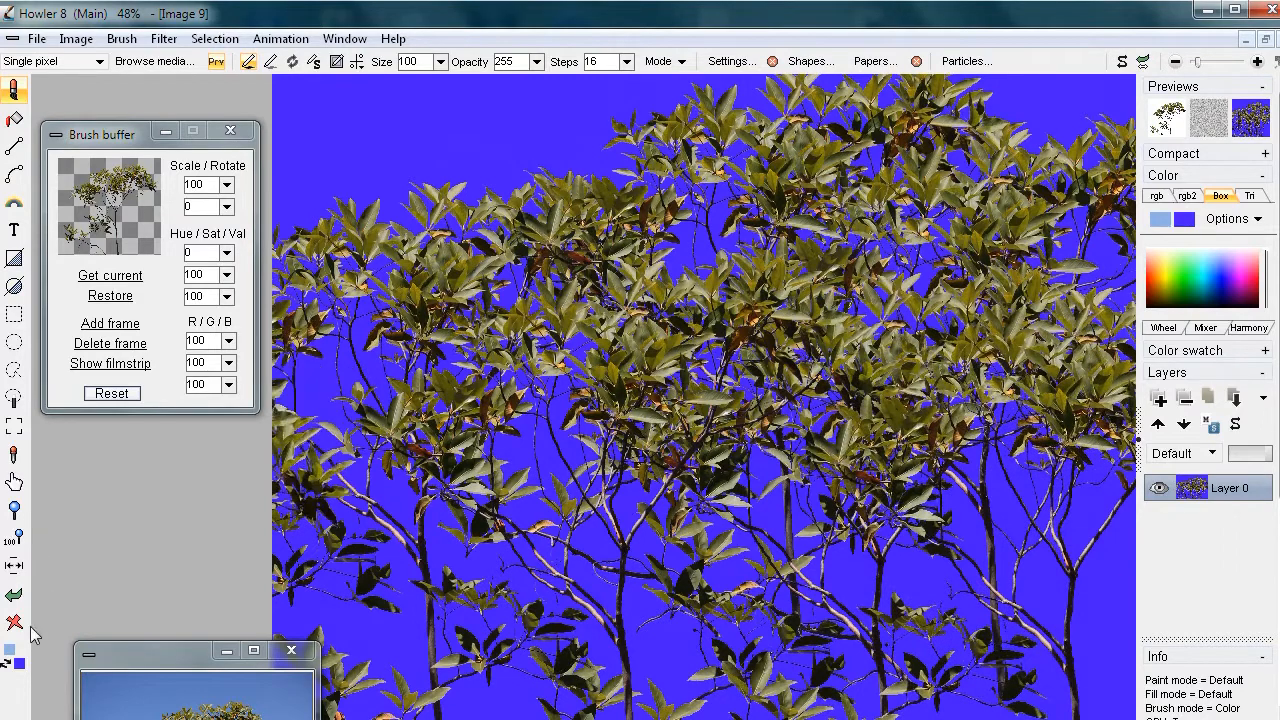
- Clear all the stamped trees back to plain blue and stamp one tree on the canvas
click(16, 625)
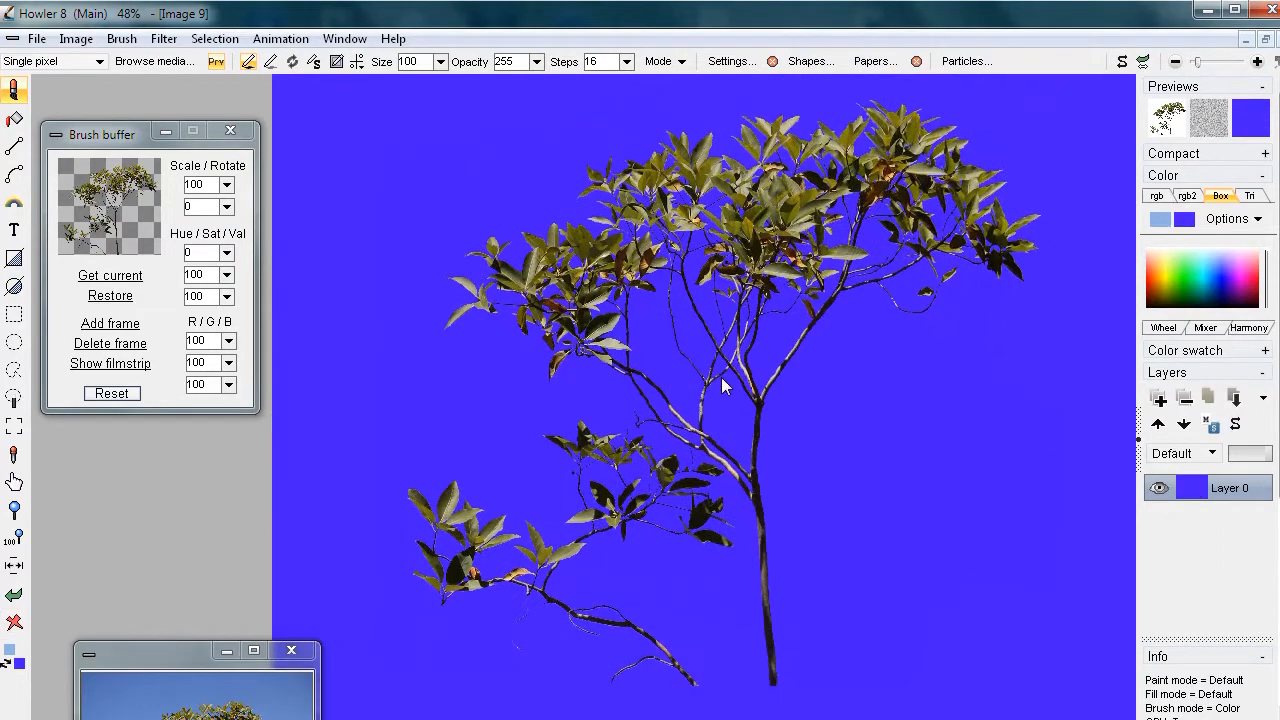
scroll(715, 387, up, 5)
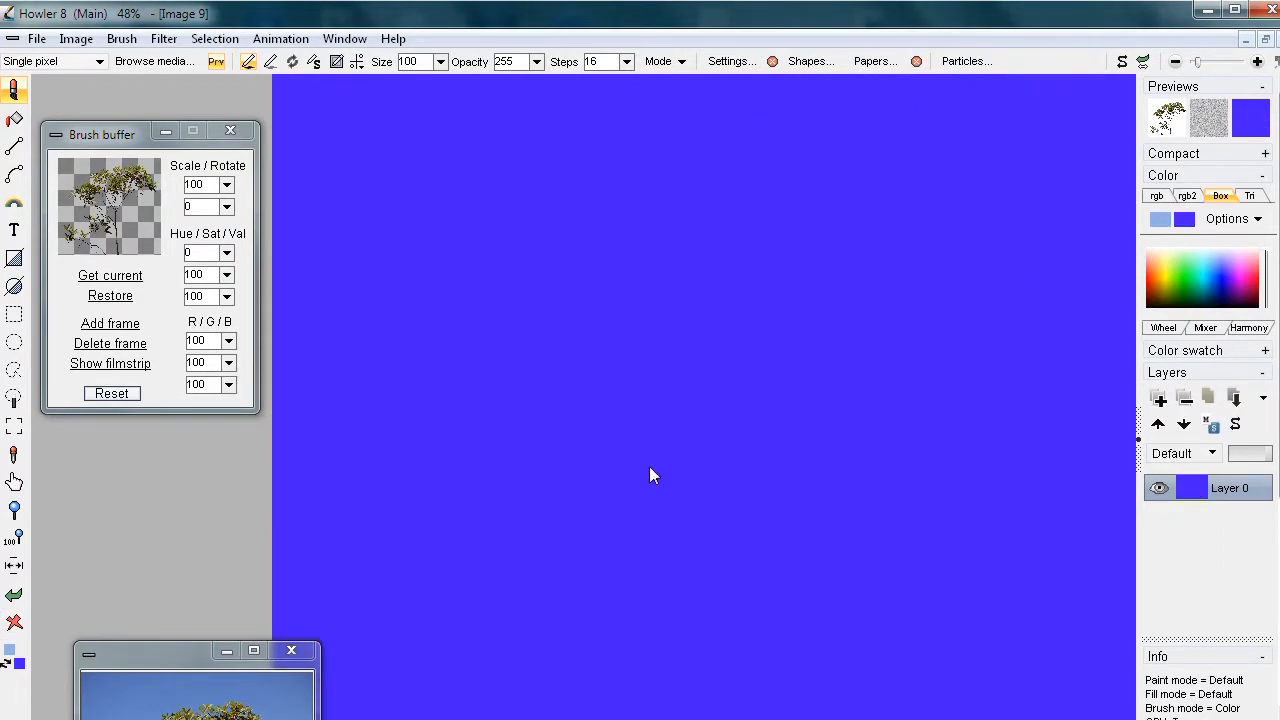
scroll(657, 584, down, 1)
click(654, 545)
- Examine the stamped tree's leaf and branch edges against the blue background at up to 1000% magnification
scroll(654, 545, up, 8)
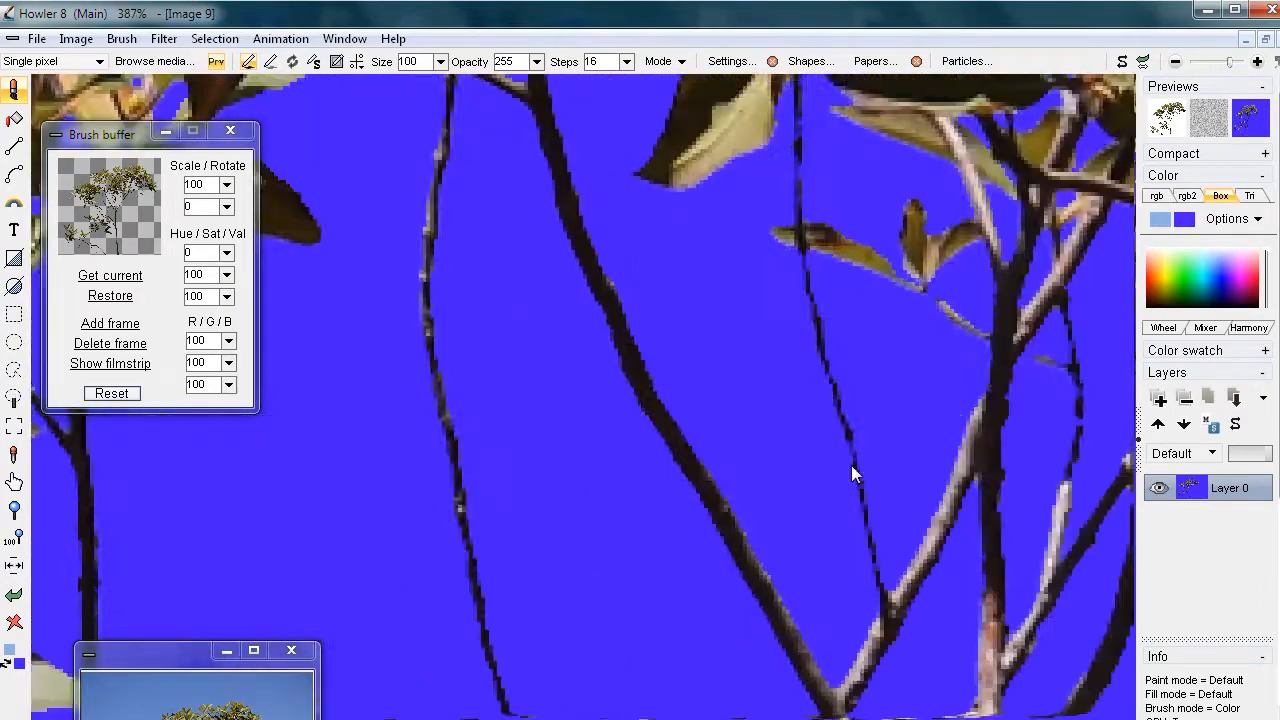
drag(612, 280, 845, 546)
drag(615, 275, 646, 577)
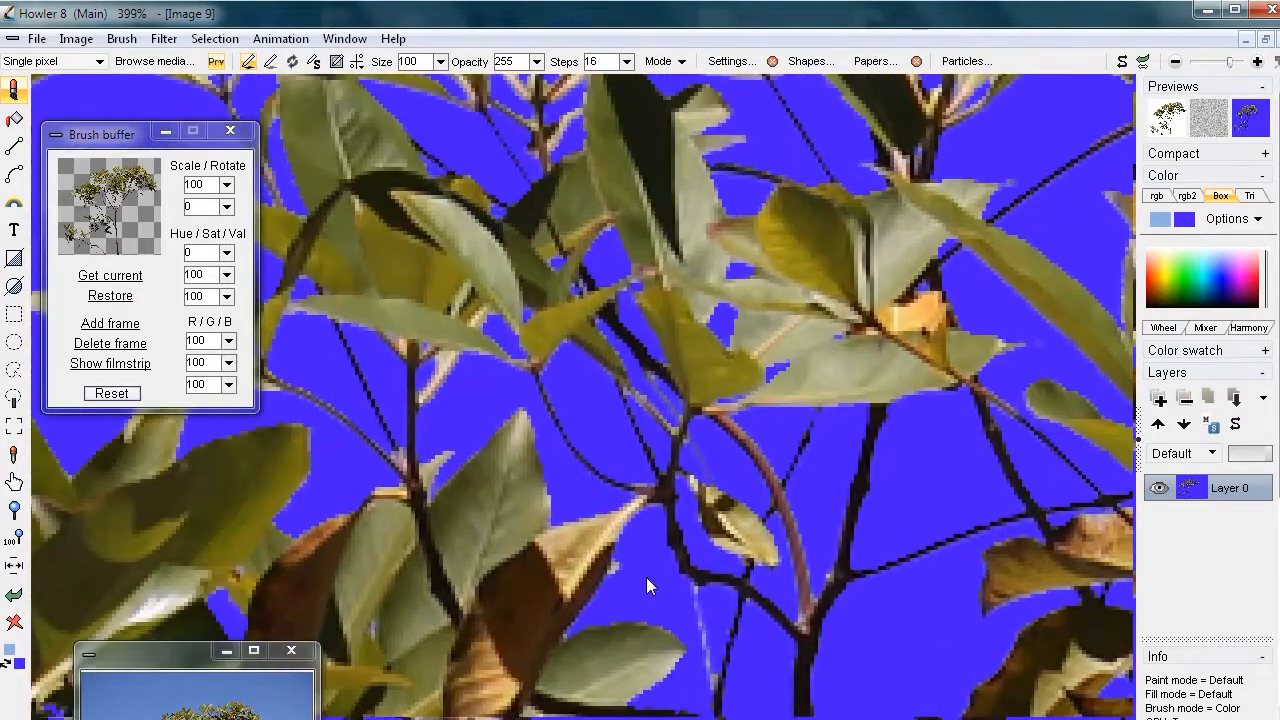
scroll(673, 413, up, 5)
scroll(583, 428, down, 4)
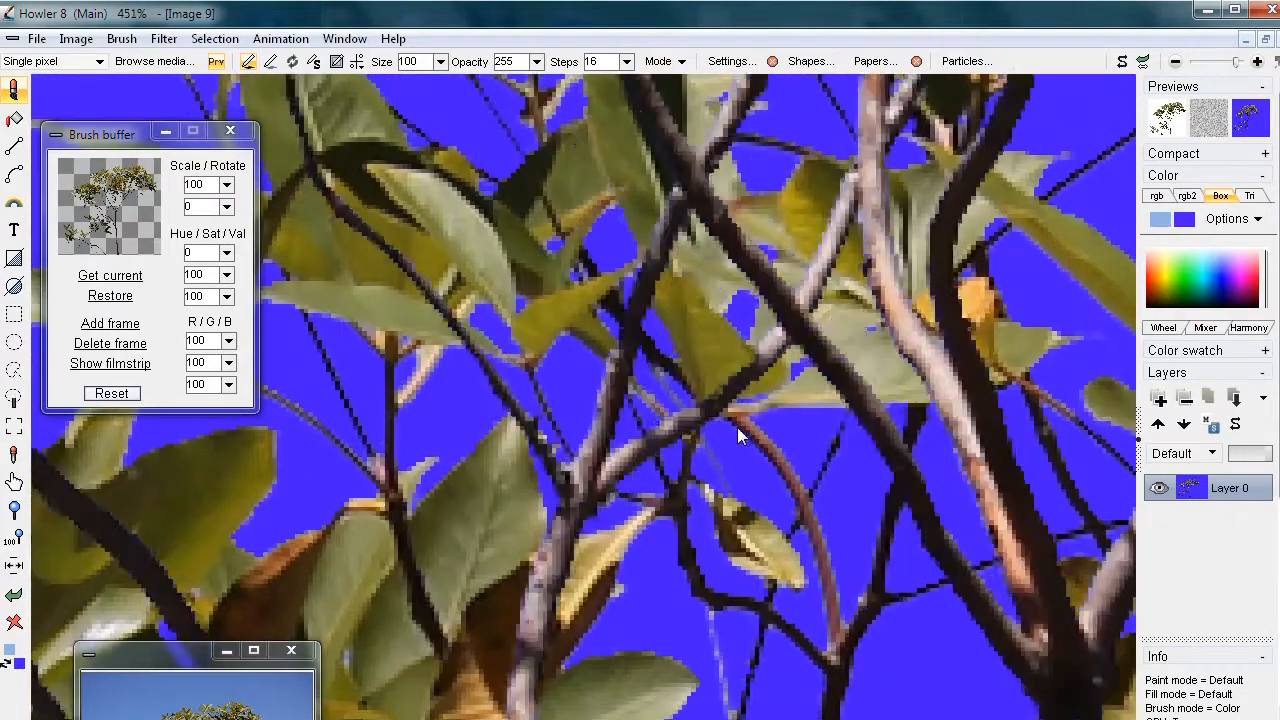
mouse_move(866, 357)
mouse_down()
mouse_move(642, 395)
mouse_move(357, 499)
mouse_move(815, 381)
mouse_move(654, 486)
mouse_move(558, 328)
mouse_up()
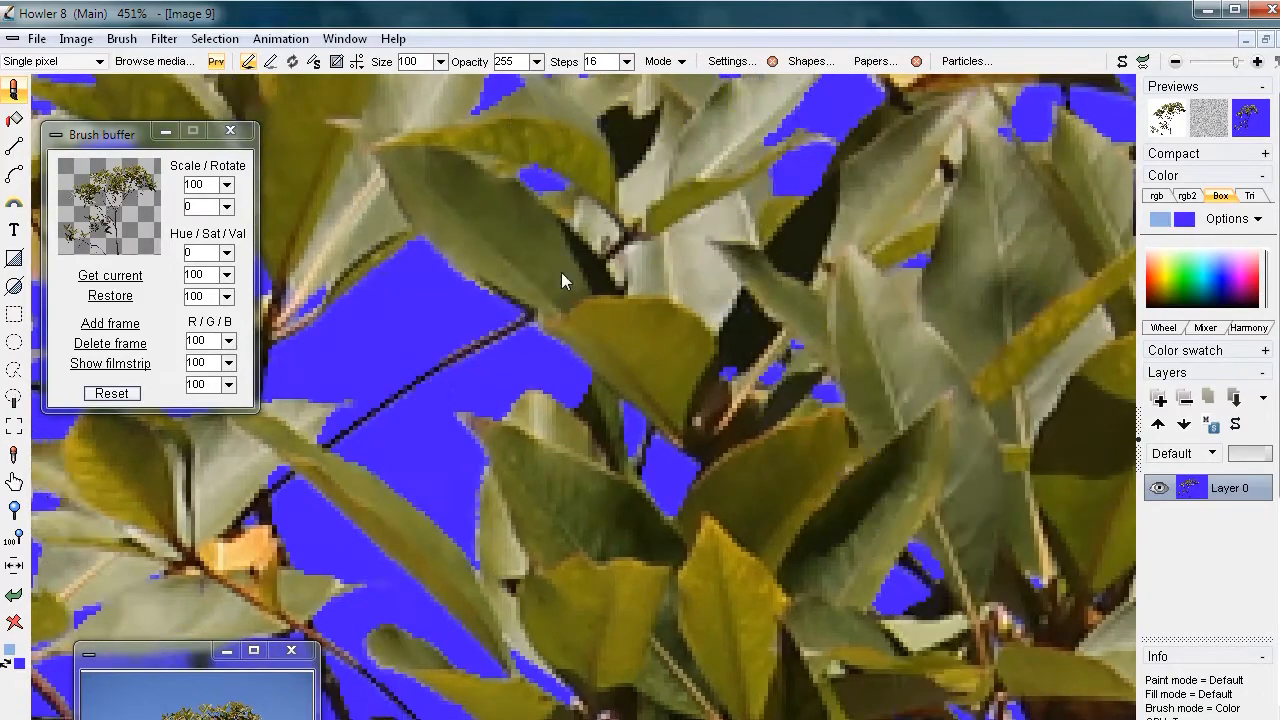
scroll(563, 273, up, 4)
mouse_move(518, 262)
mouse_down()
mouse_move(582, 308)
mouse_move(785, 364)
mouse_up()
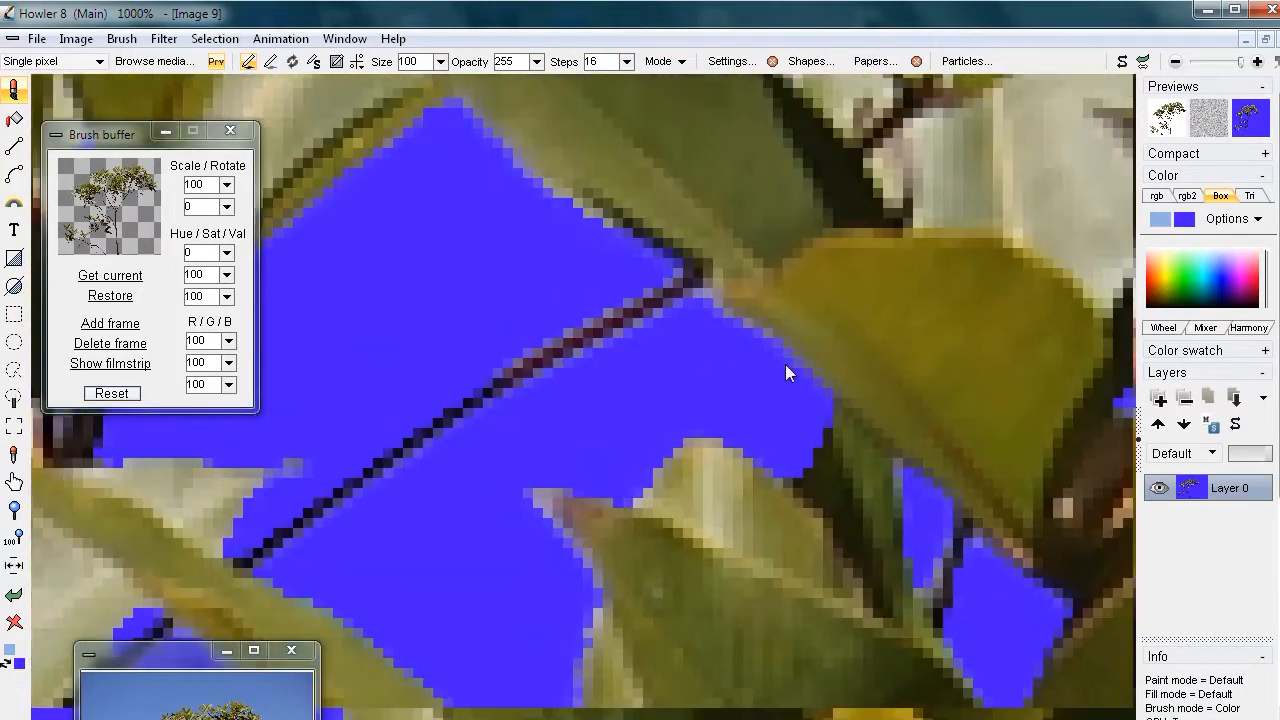
scroll(806, 378, down, 6)
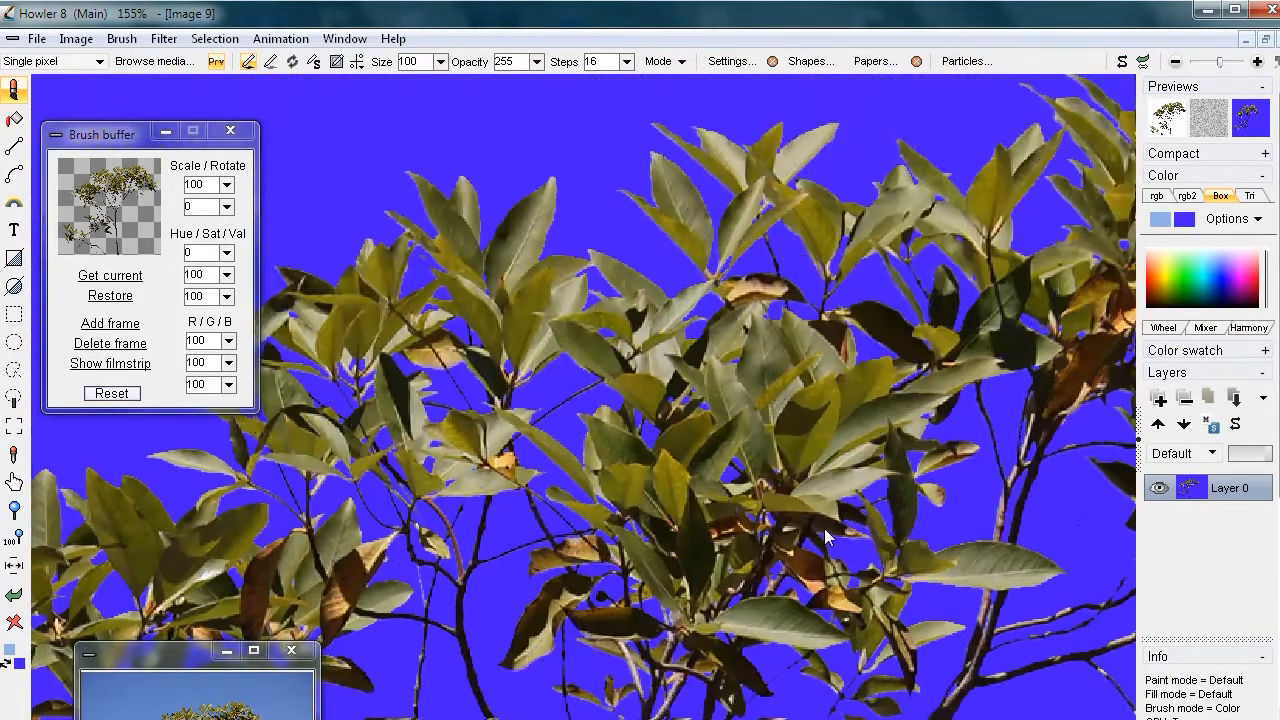
scroll(769, 254, down, 6)
scroll(645, 486, up, 1)
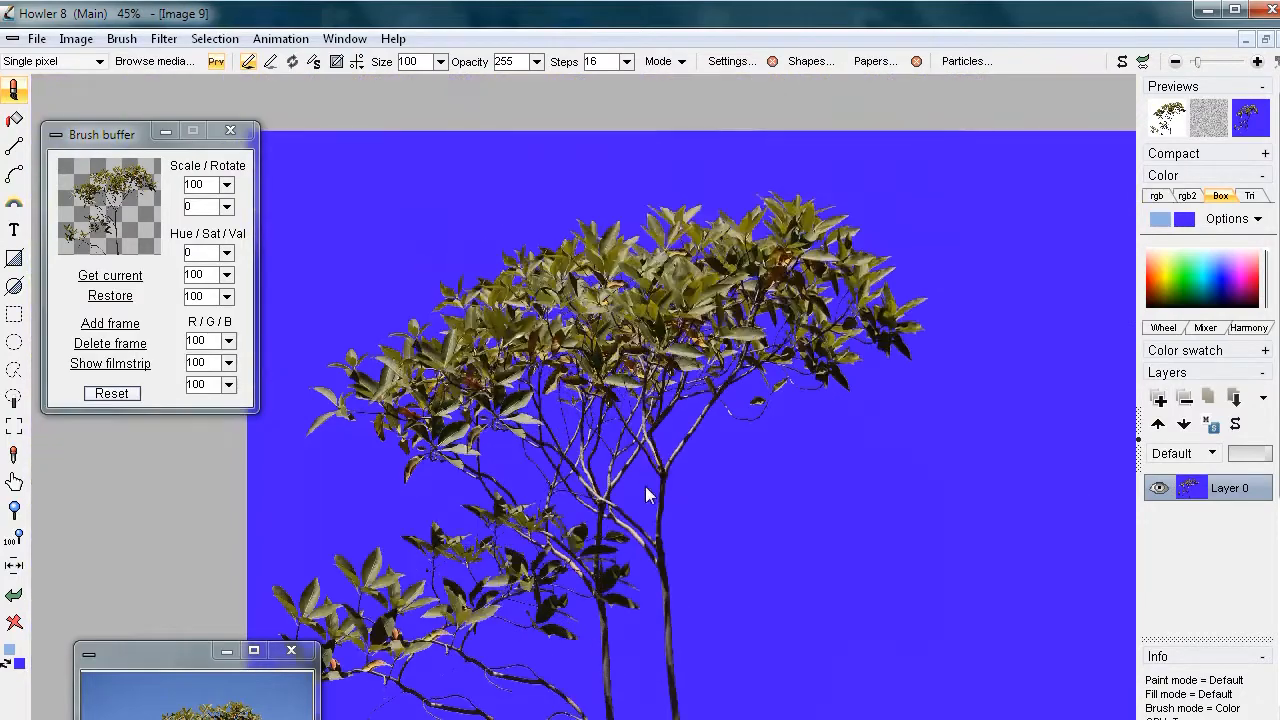
- Stamp another tree beside the first one on the blue canvas
drag(684, 376, 625, 398)
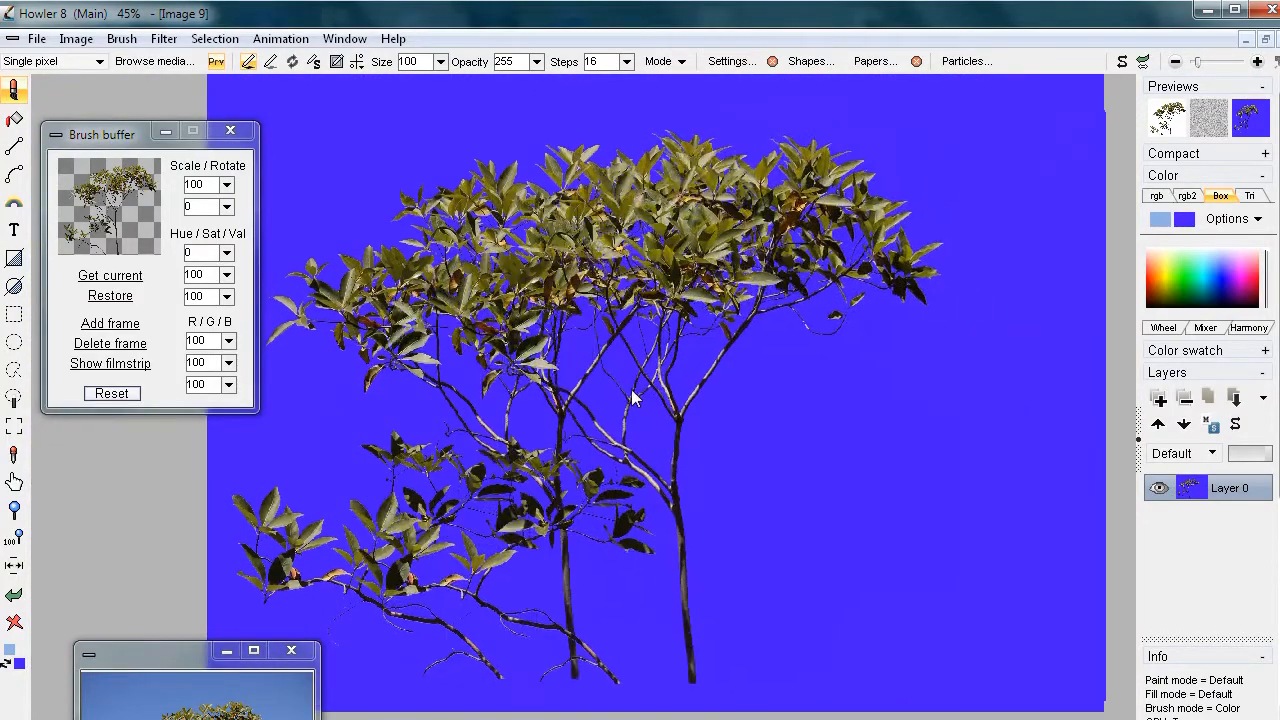
scroll(664, 360, up, 2)
scroll(720, 370, down, 2)
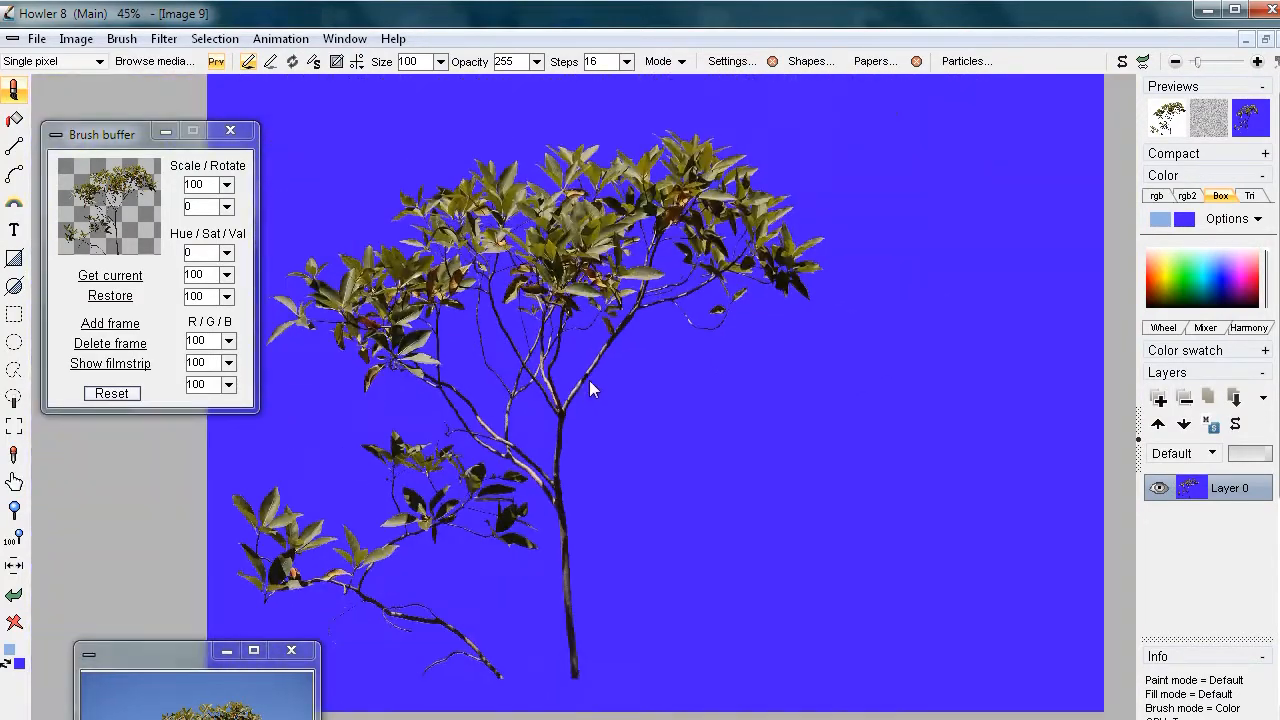
mouse_move(610, 331)
mouse_down()
mouse_move(668, 333)
mouse_move(646, 315)
mouse_move(663, 336)
mouse_up()
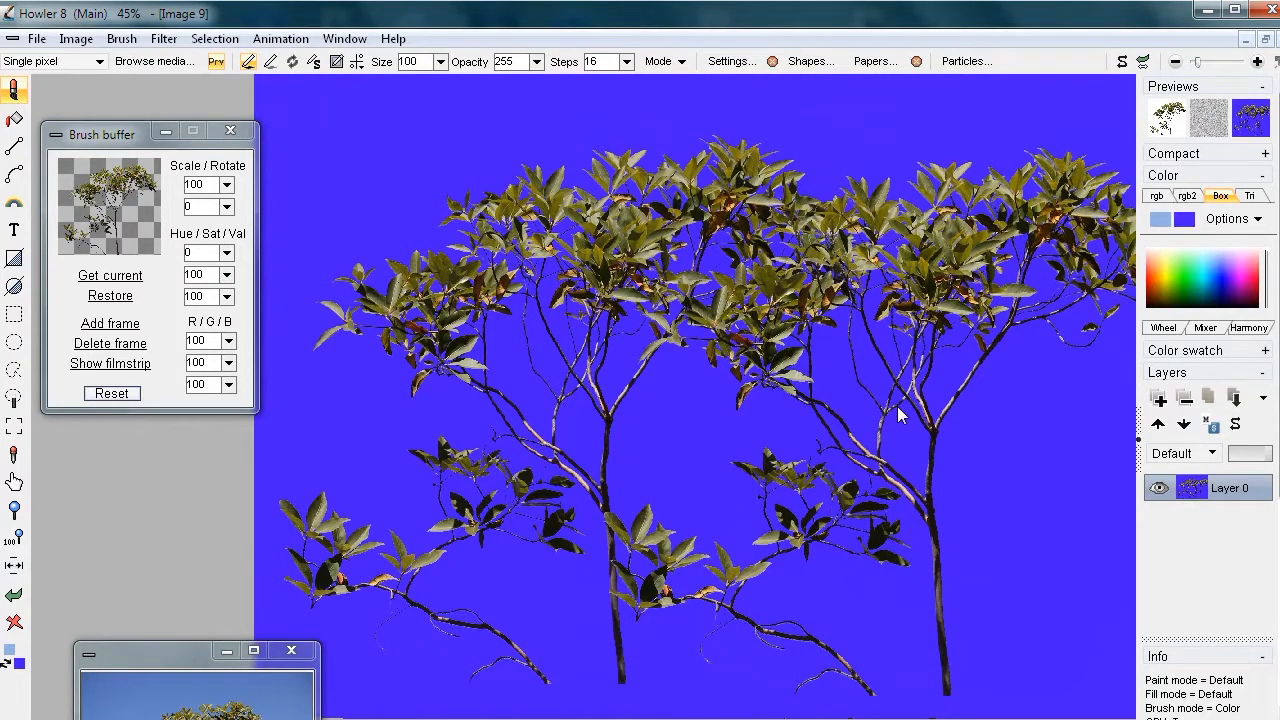
click(897, 406)
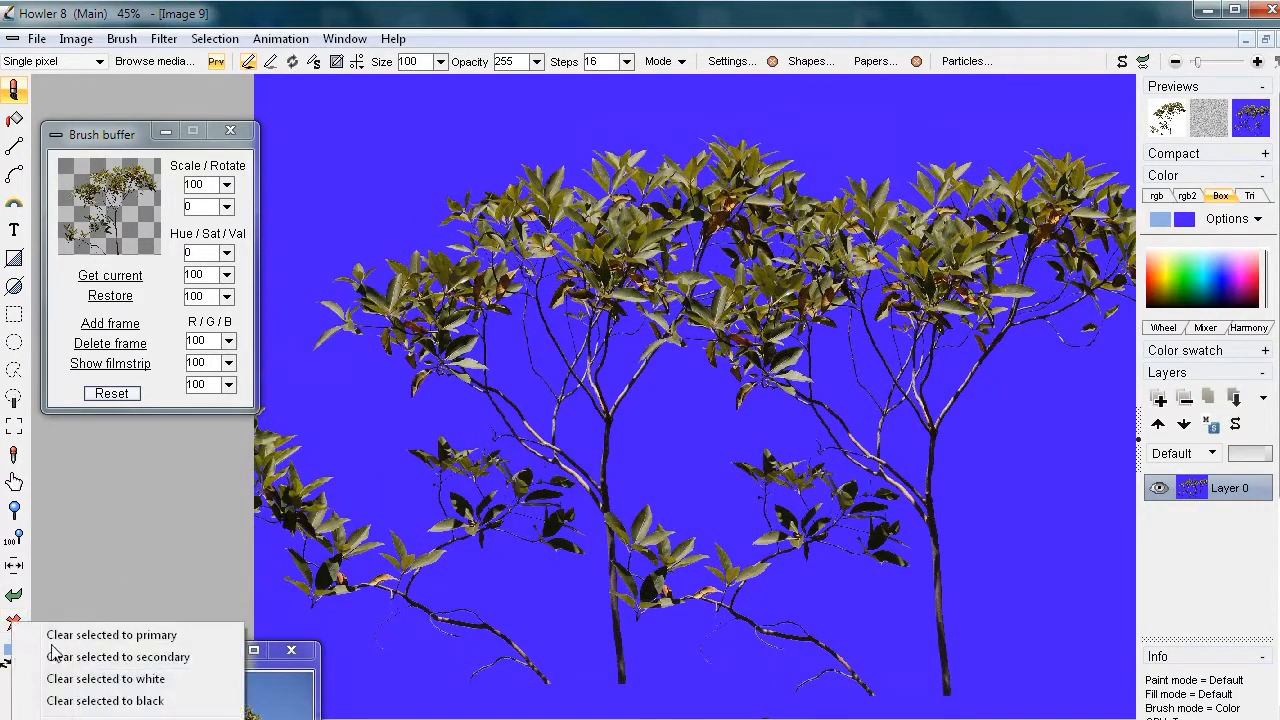
- Clear the canvas to white and stamp two trees side by side on it
click(165, 683)
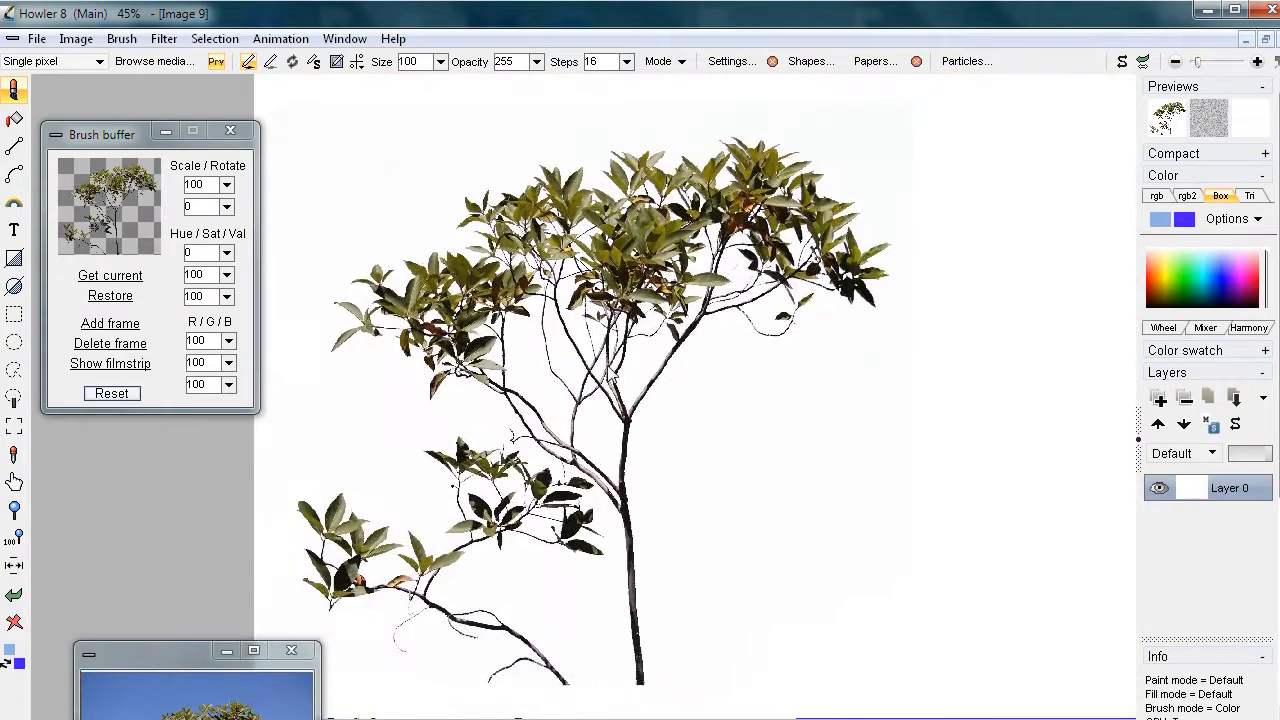
click(563, 370)
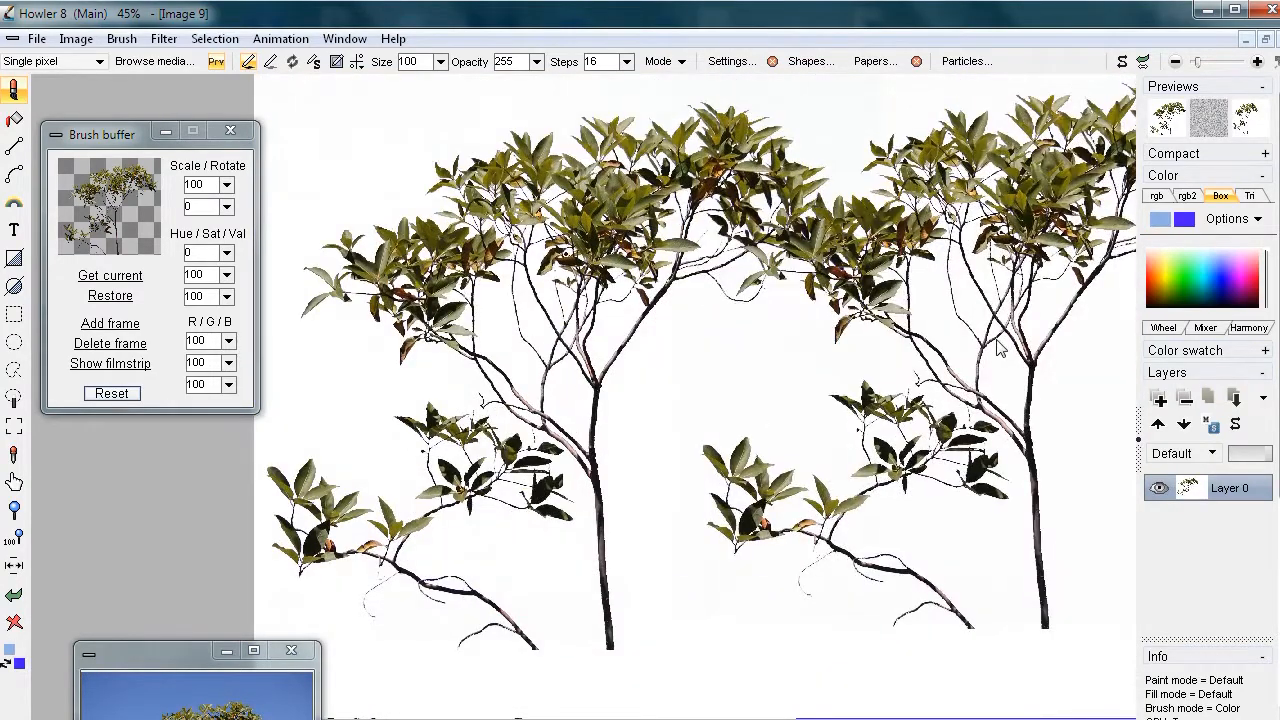
click(974, 349)
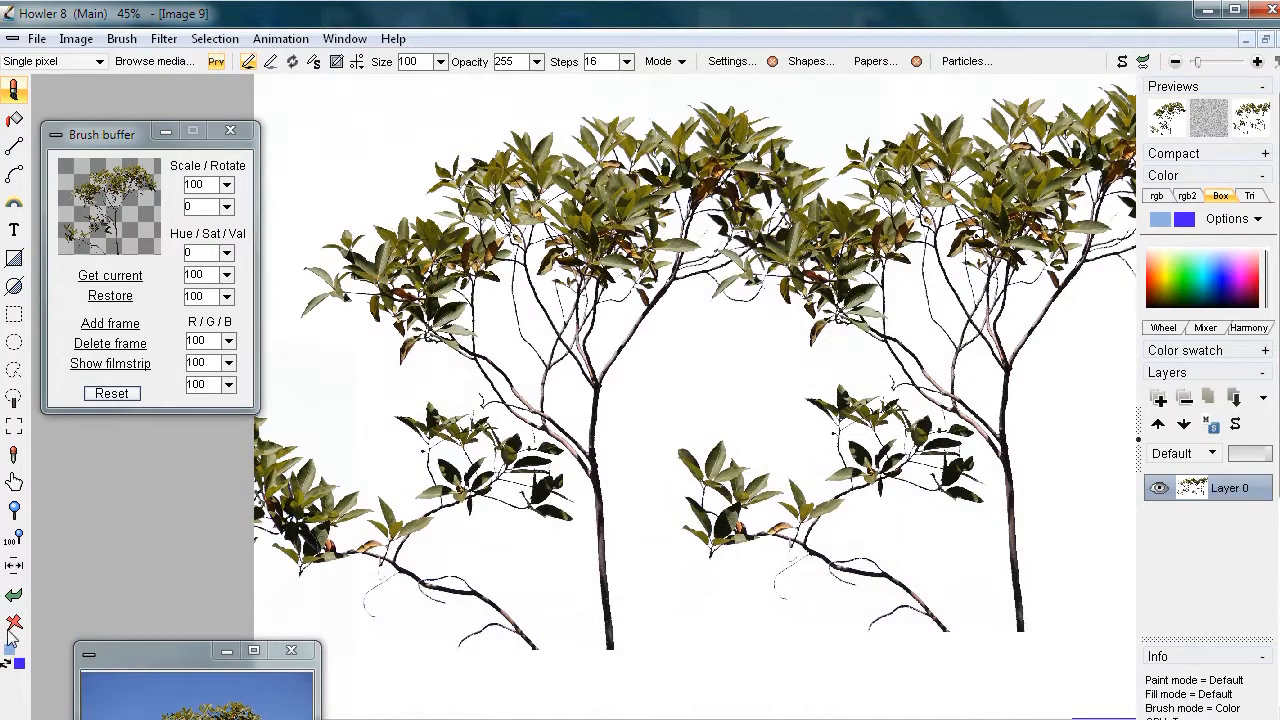
- Clear the canvas to black and stamp overlapping trees on it
click(130, 701)
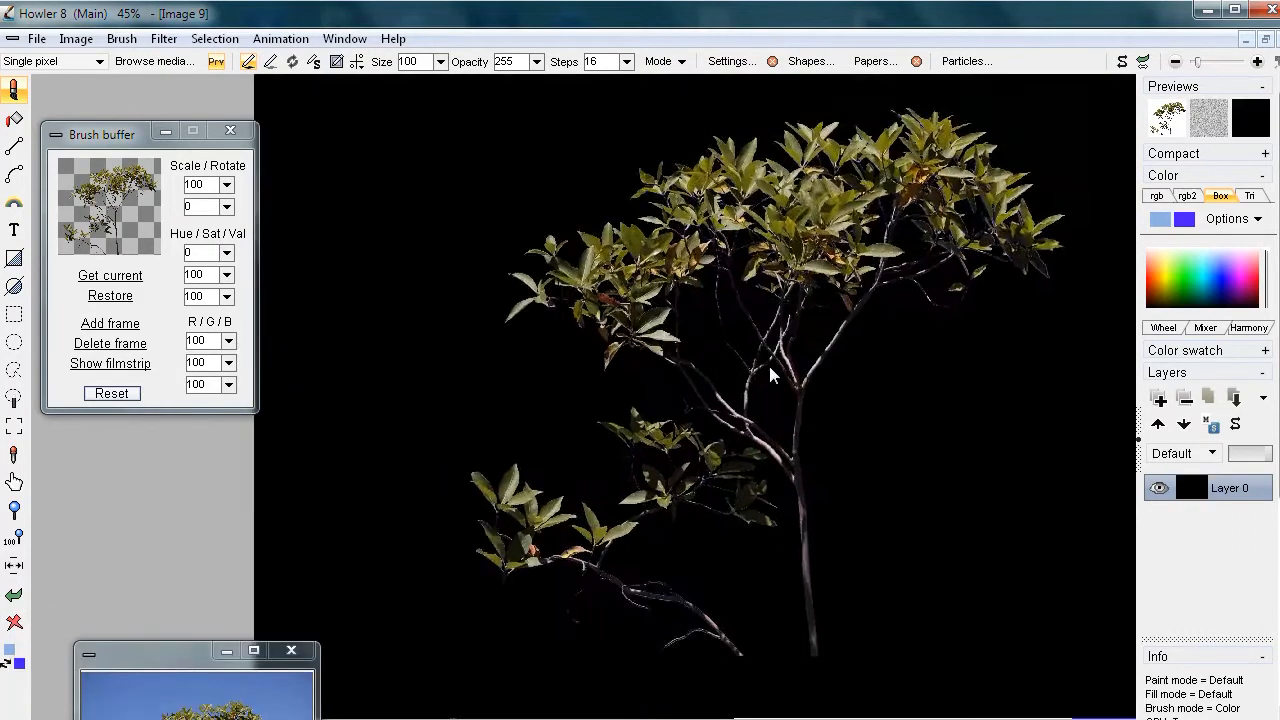
click(512, 354)
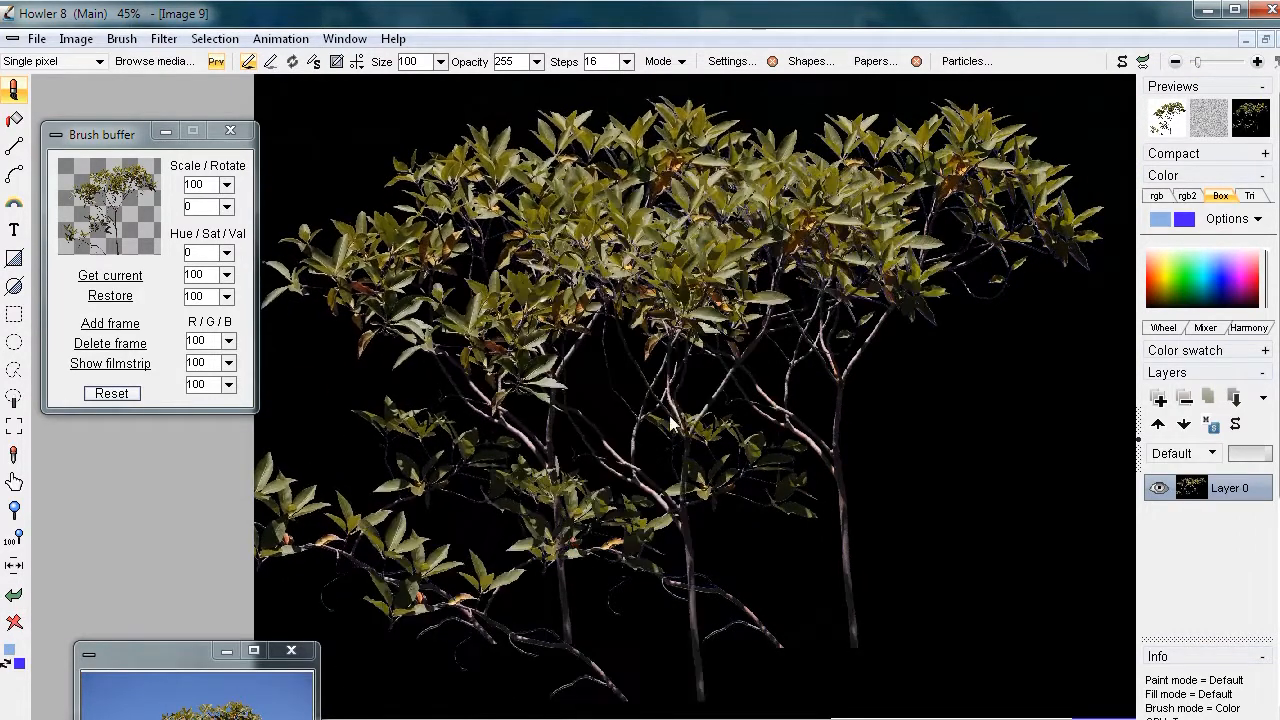
- Examine the leaf and branch edges of the trees stamped on black for color fringing
scroll(570, 340, up, 5)
scroll(887, 320, down, 3)
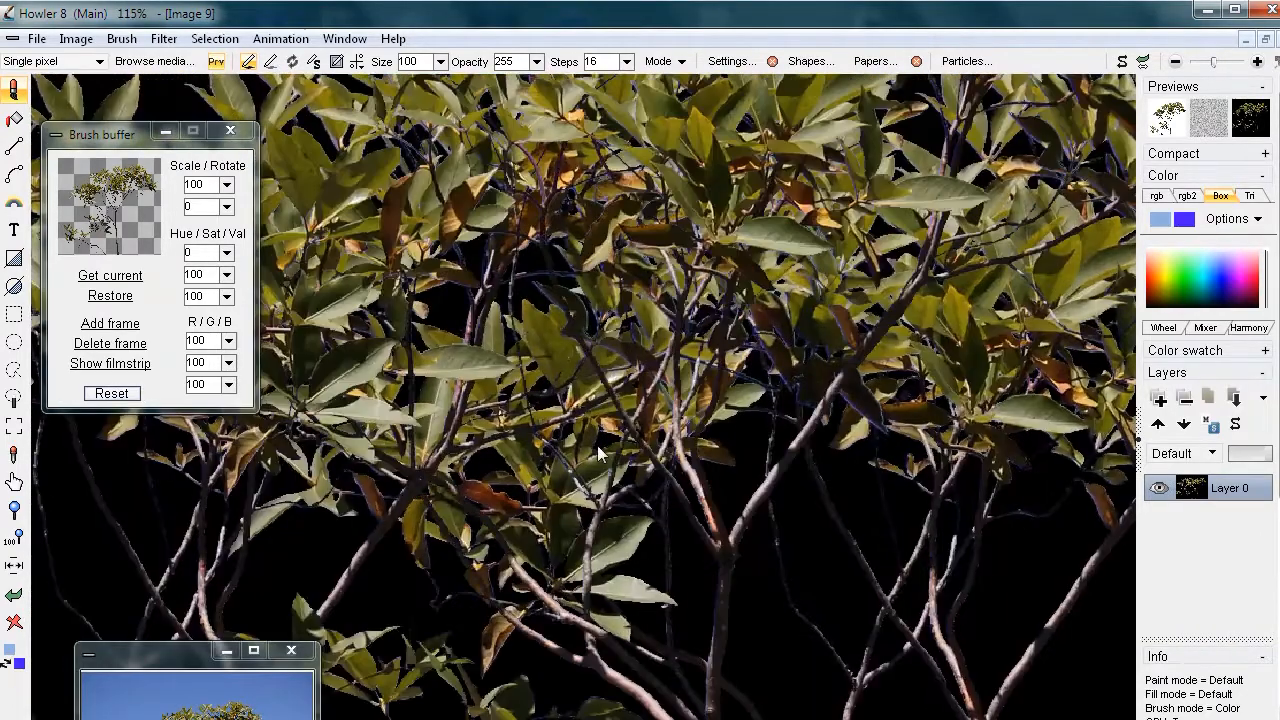
scroll(909, 450, up, 4)
drag(864, 477, 639, 415)
scroll(805, 390, up, 4)
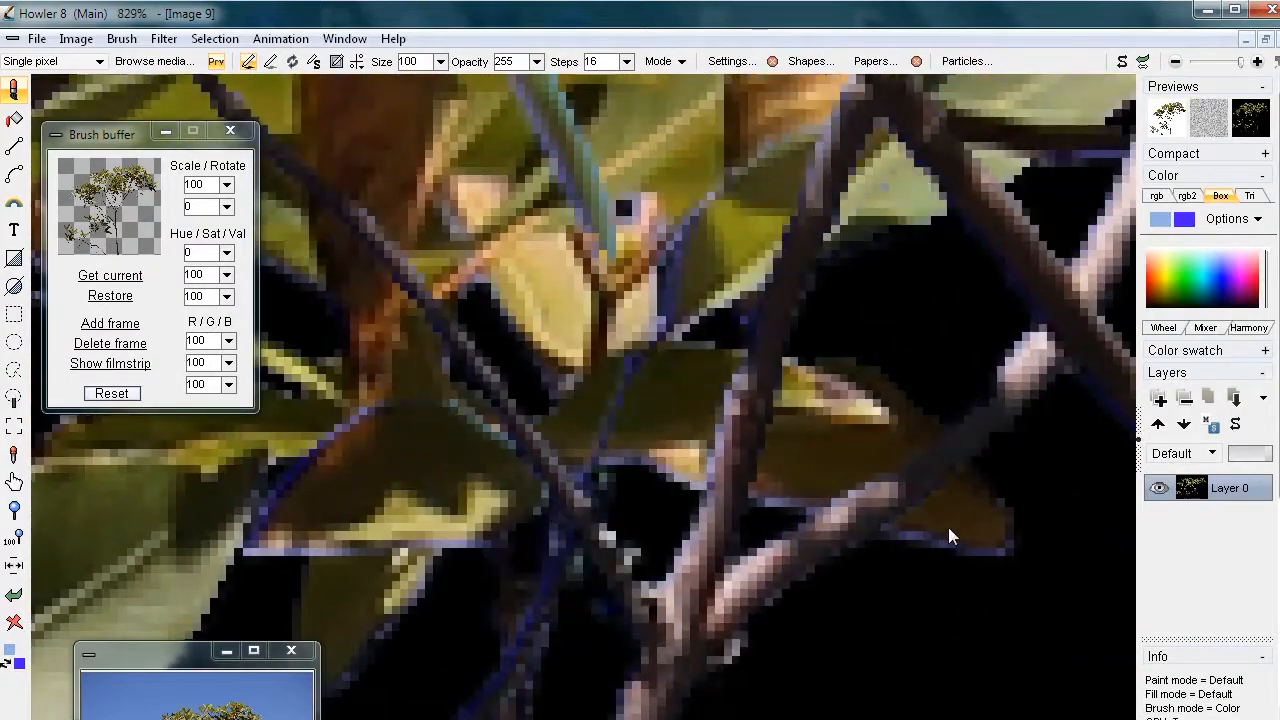
drag(1020, 349, 642, 352)
scroll(834, 353, down, 5)
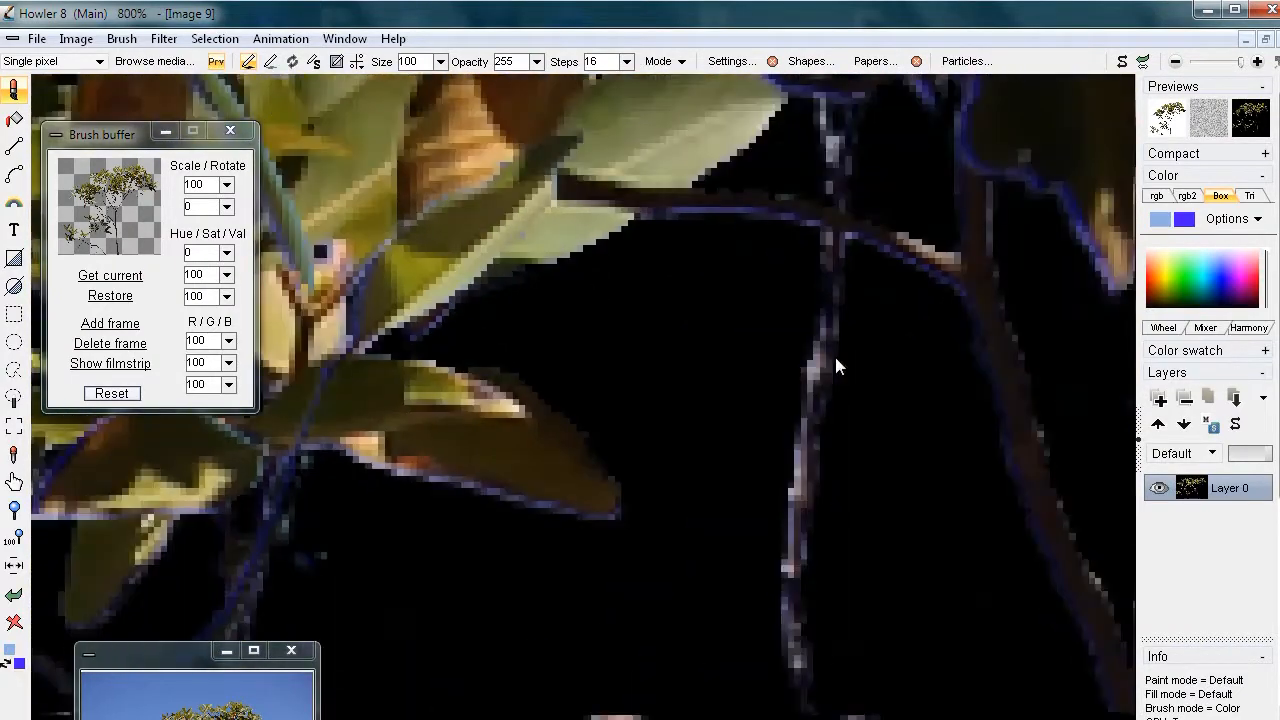
scroll(917, 286, up, 2)
drag(839, 284, 680, 440)
scroll(830, 386, up, 3)
scroll(825, 387, down, 1)
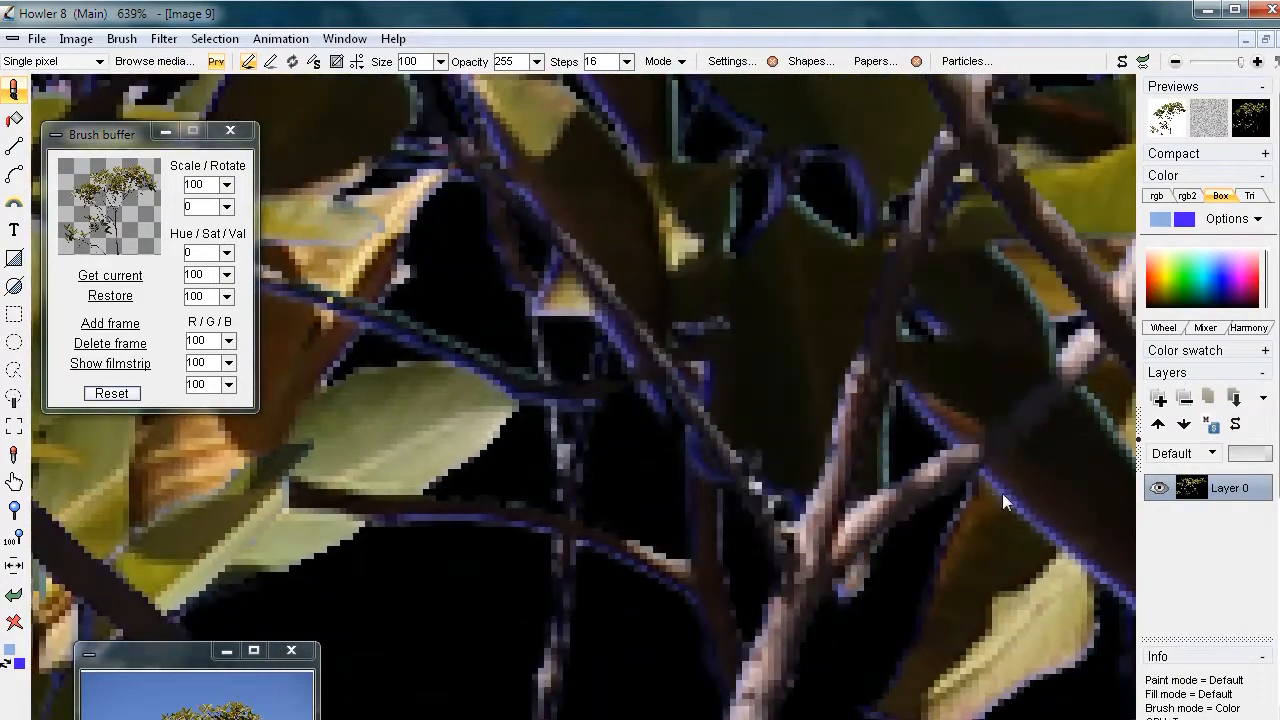
drag(895, 445, 587, 458)
scroll(632, 360, up, 2)
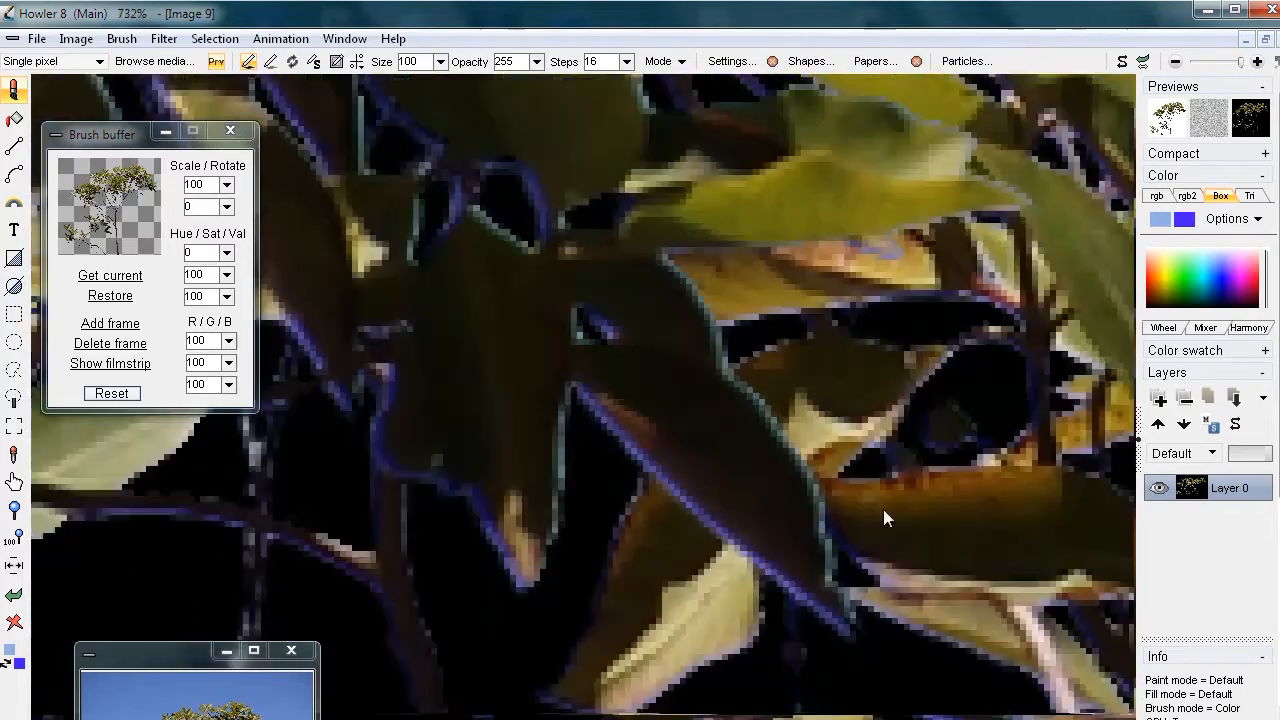
drag(883, 509, 931, 403)
scroll(932, 403, down, 3)
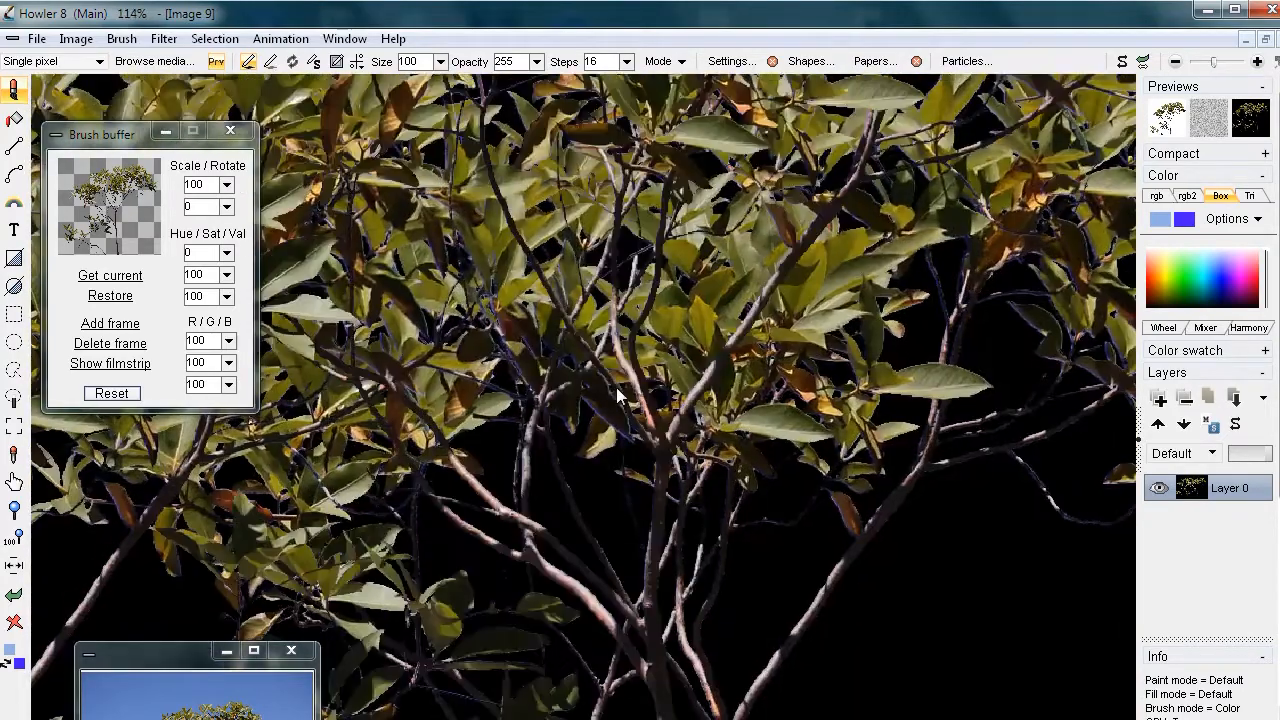
scroll(815, 426, down, 1)
scroll(548, 433, down, 2)
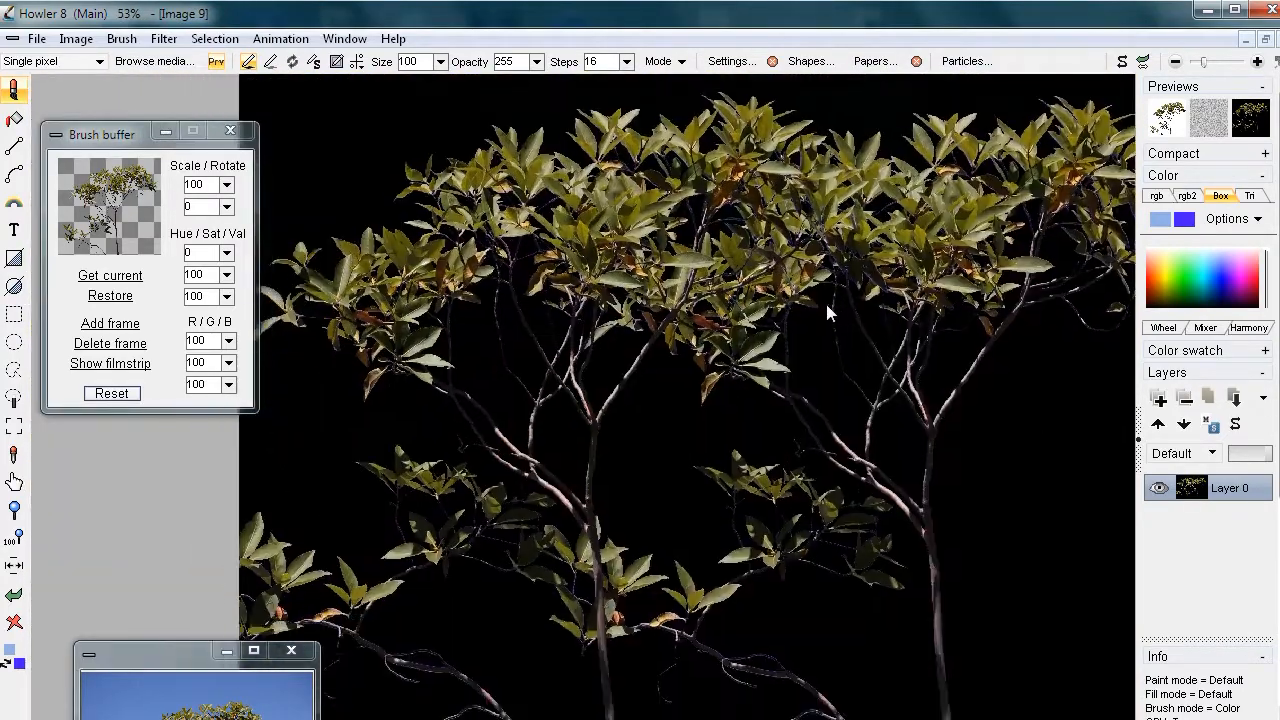
scroll(791, 377, up, 2)
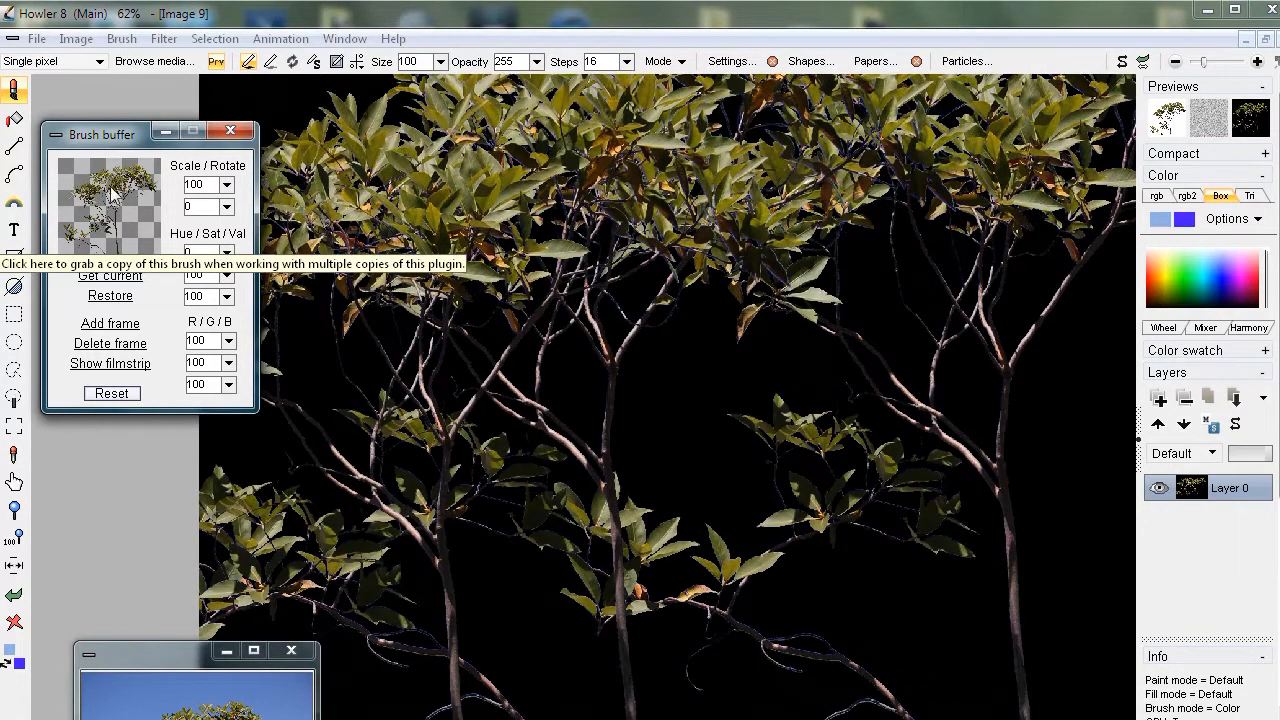
- View the brush's Premultiply settings, moving the dialog off the trees, and cancel without applying them
click(122, 39)
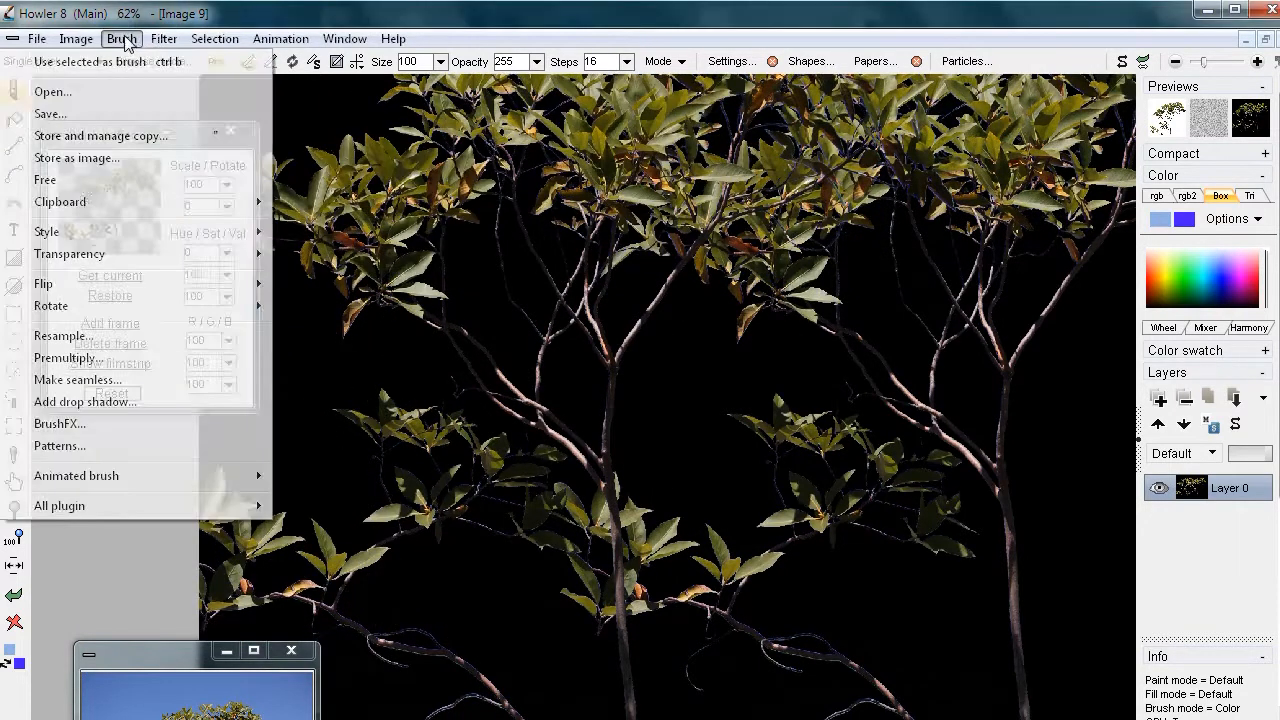
click(67, 359)
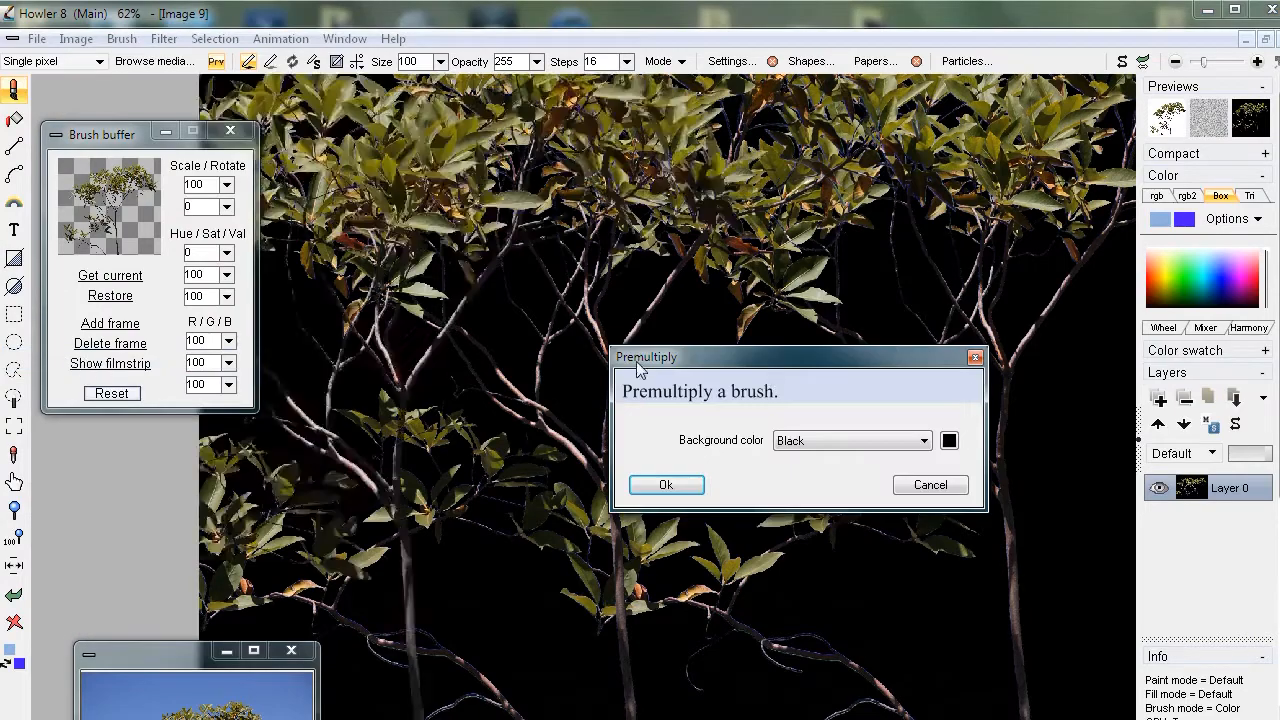
drag(797, 368, 561, 231)
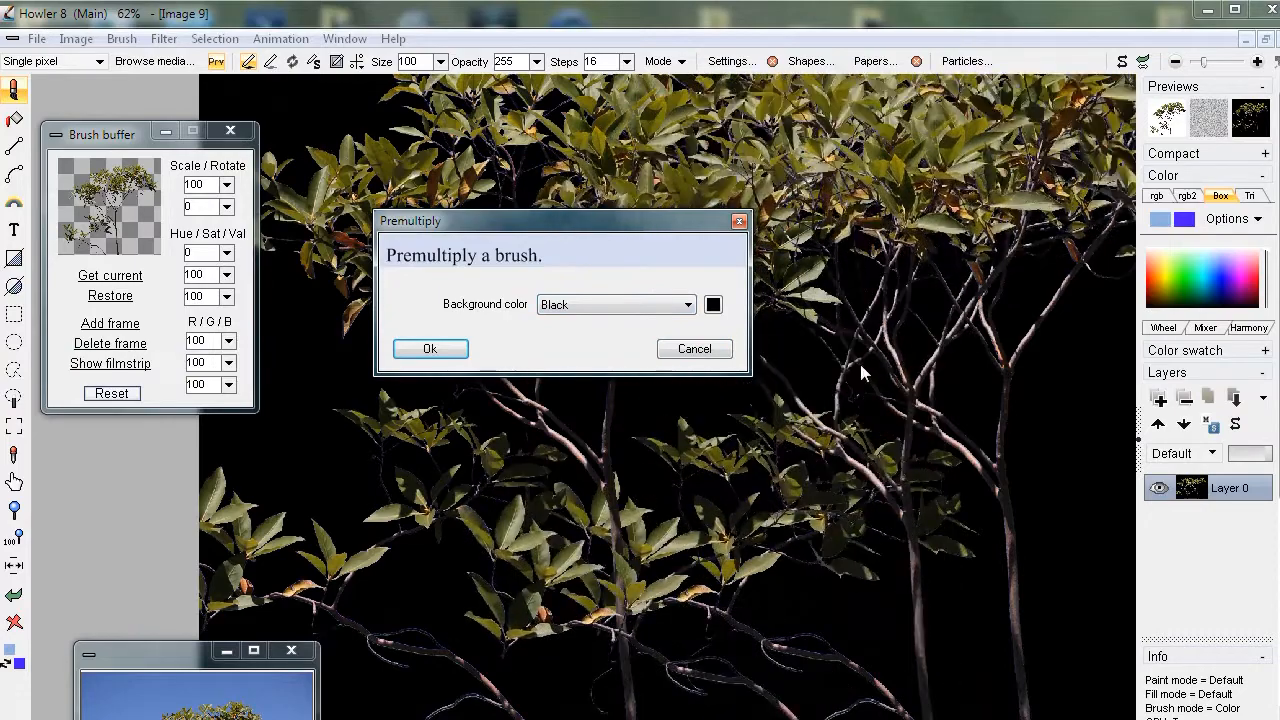
click(707, 351)
- Inspect the outlines of the reddish leaf and its neighbouring leaves and twigs on black at 1000% magnification
scroll(683, 374, up, 7)
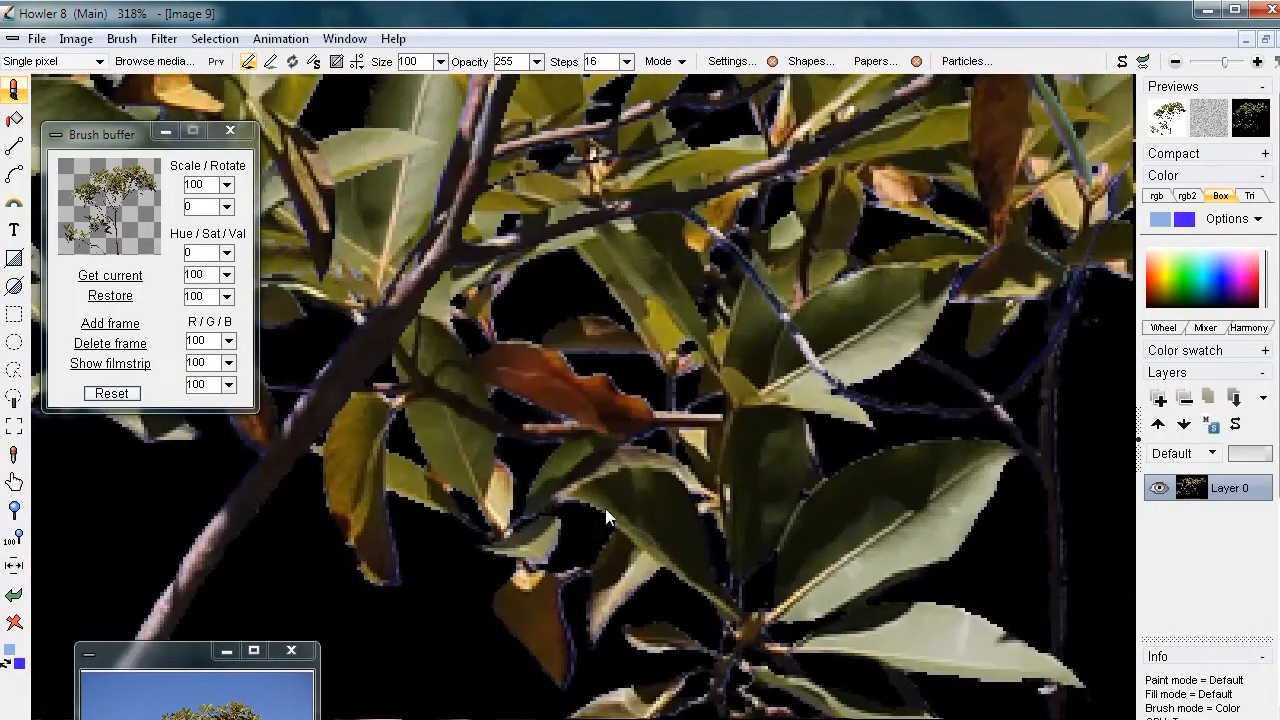
scroll(766, 437, up, 4)
scroll(766, 437, up, 1)
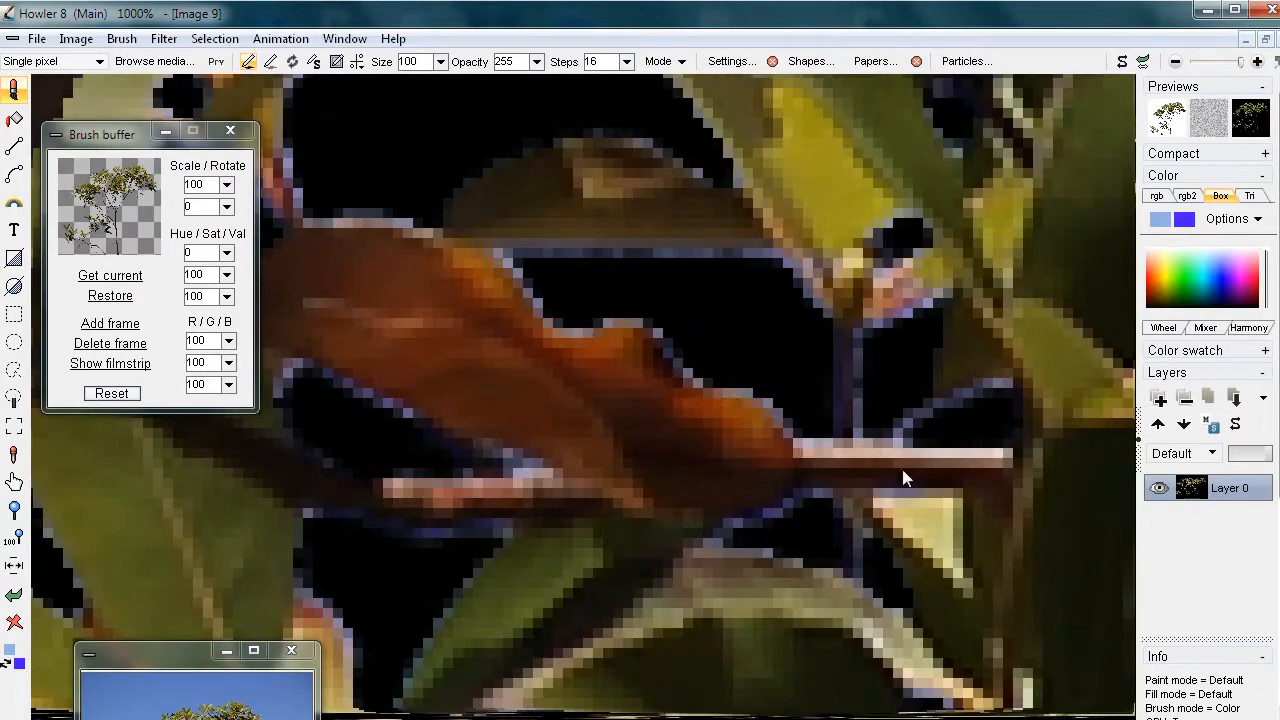
drag(932, 513, 347, 525)
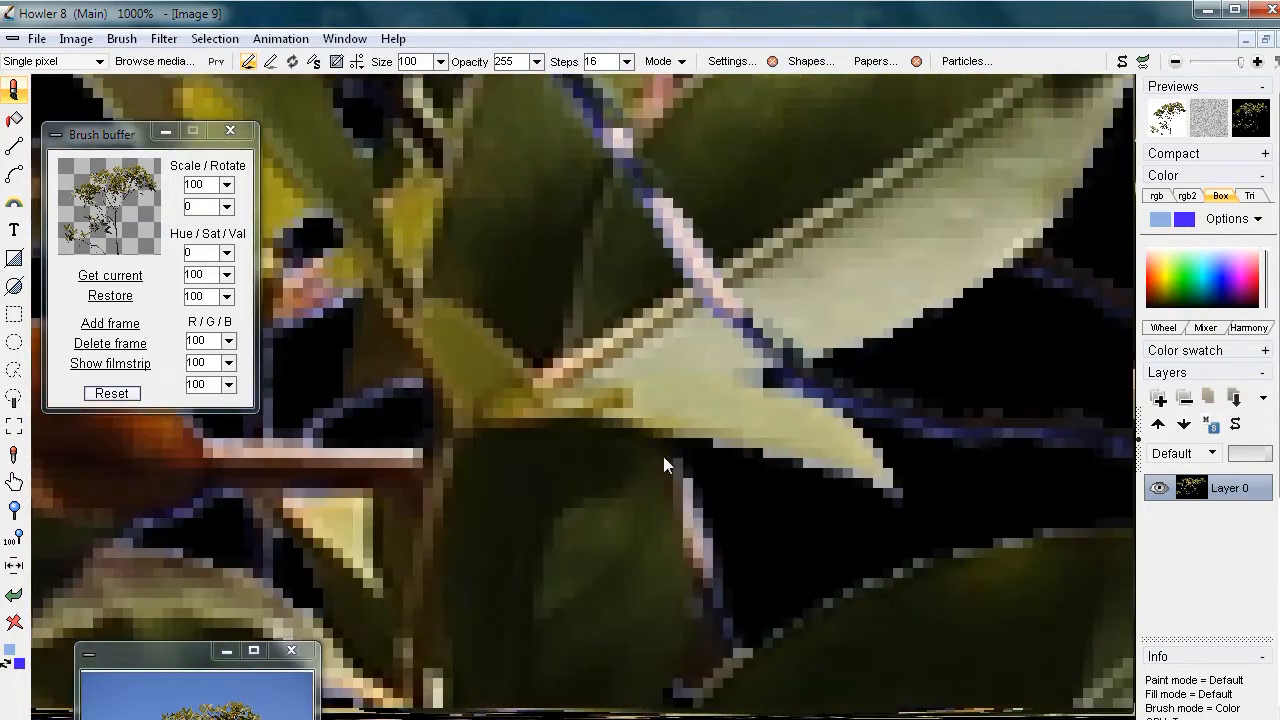
drag(808, 260, 507, 457)
scroll(850, 442, down, 7)
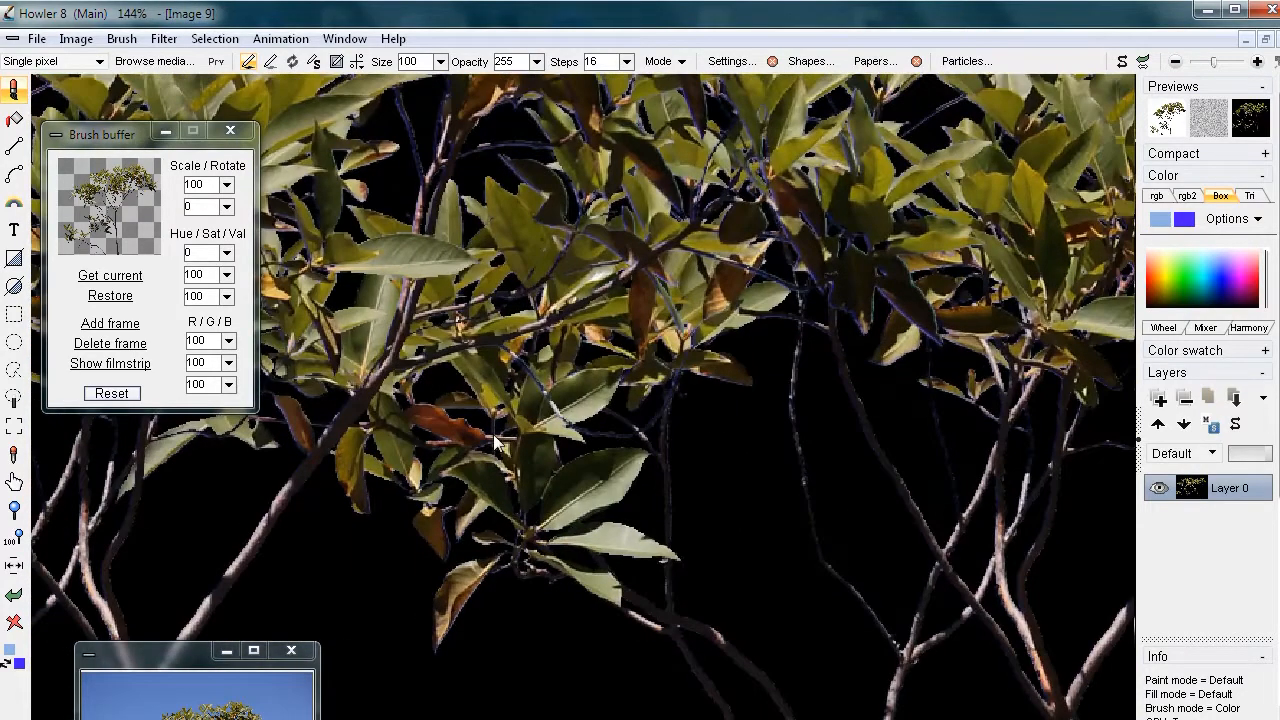
- Compare the outline of the long brown leaf and adjoining twigs on black at 1000% and at about 105% magnification
scroll(740, 343, up, 7)
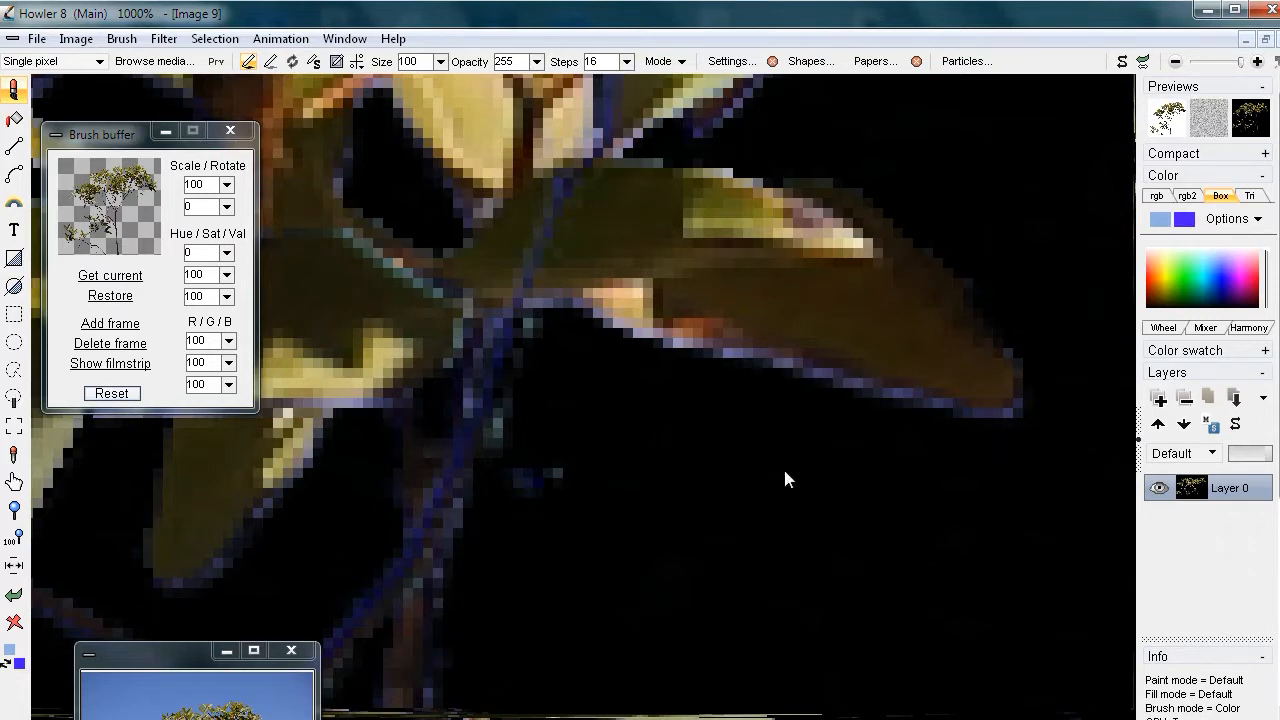
scroll(959, 404, down, 6)
scroll(743, 424, up, 6)
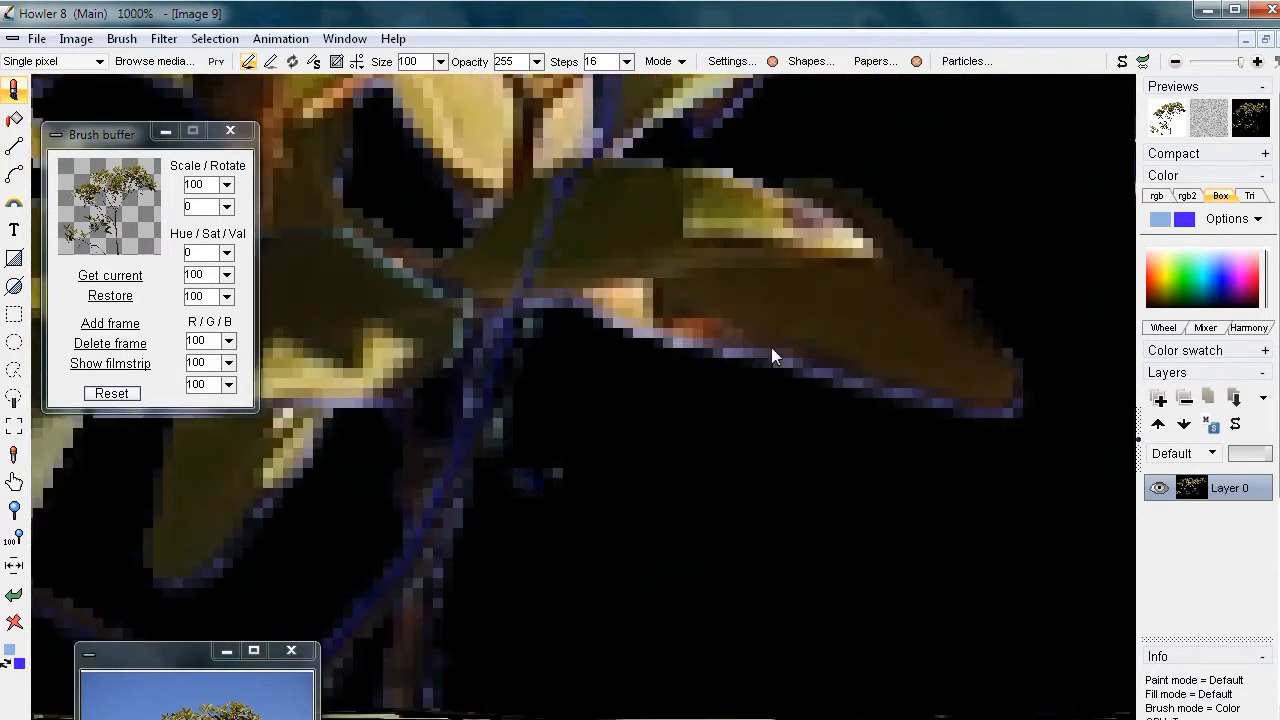
scroll(834, 486, down, 6)
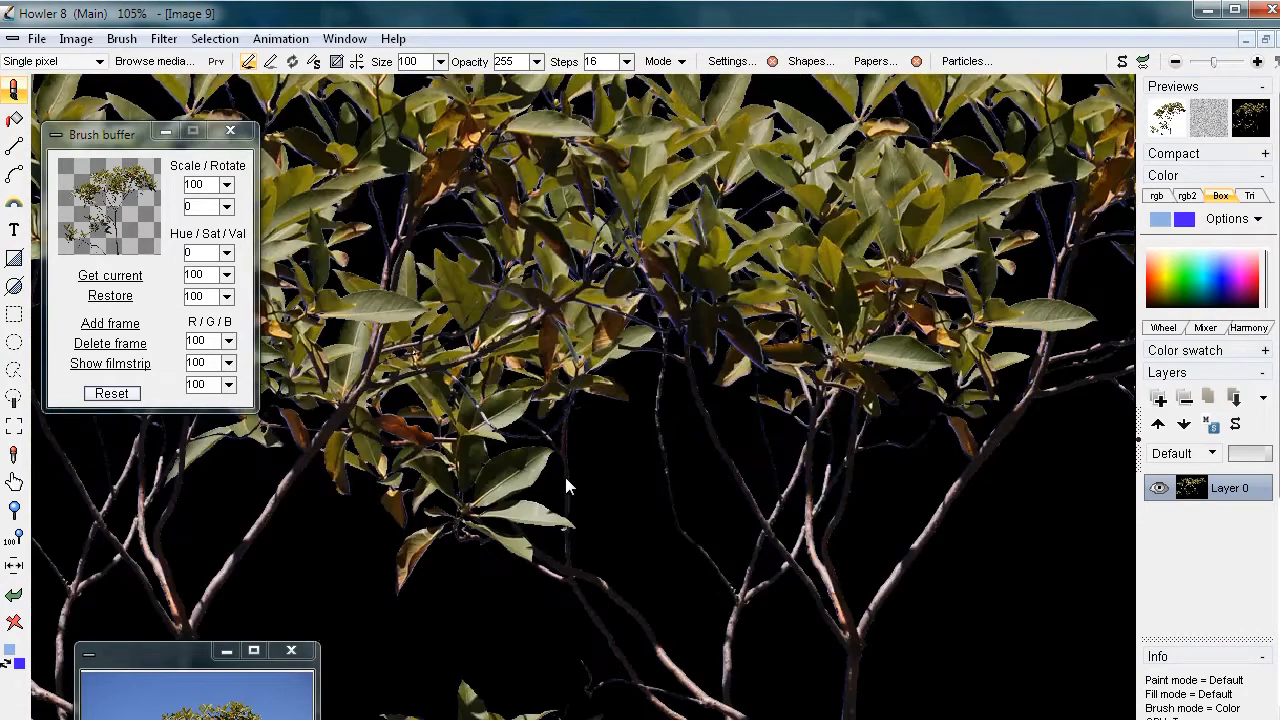
scroll(925, 510, up, 4)
scroll(925, 510, up, 2)
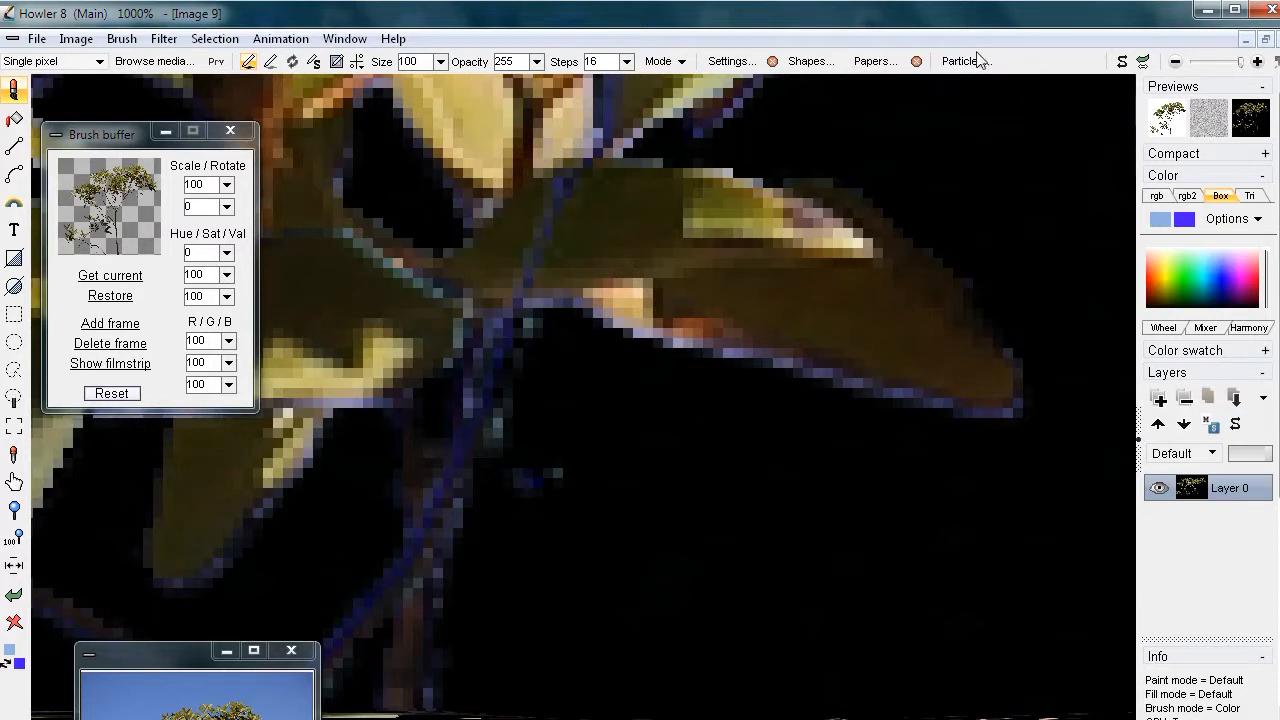
- Enable the Foliage particle brush and paint a tall vertical test stroke of foliage over the stamped trees
click(966, 61)
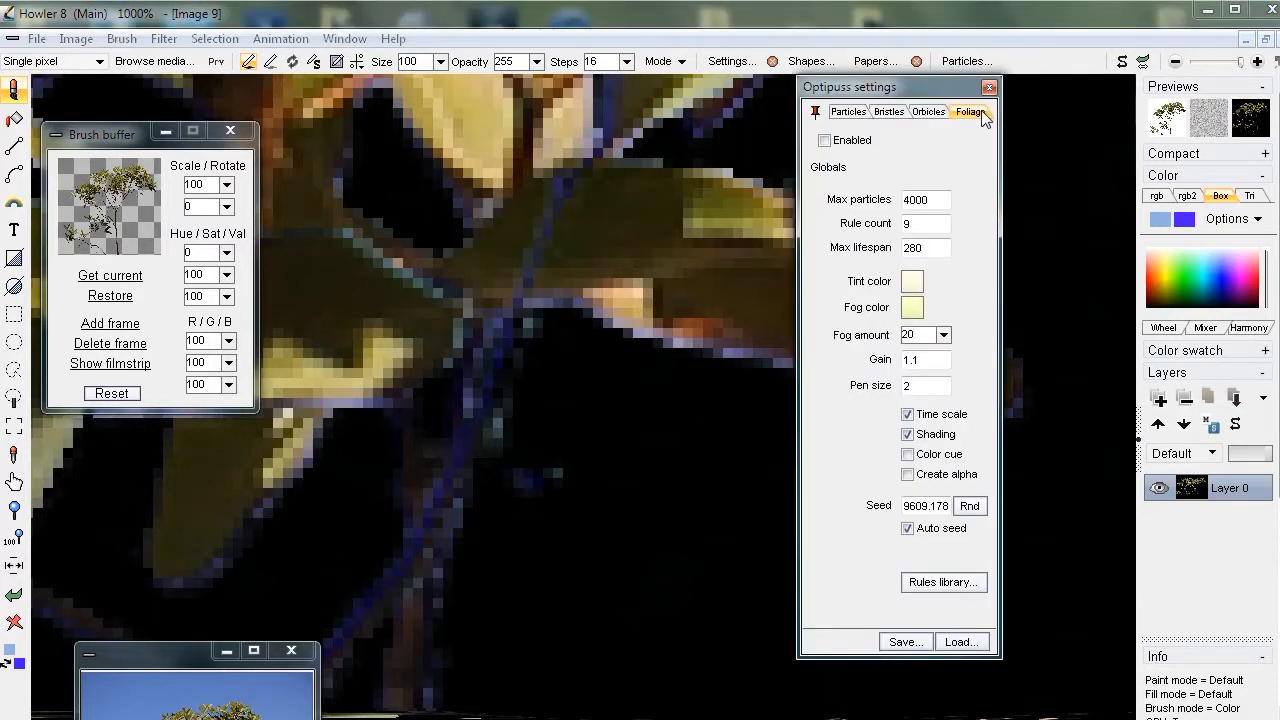
click(825, 141)
drag(630, 625, 610, 80)
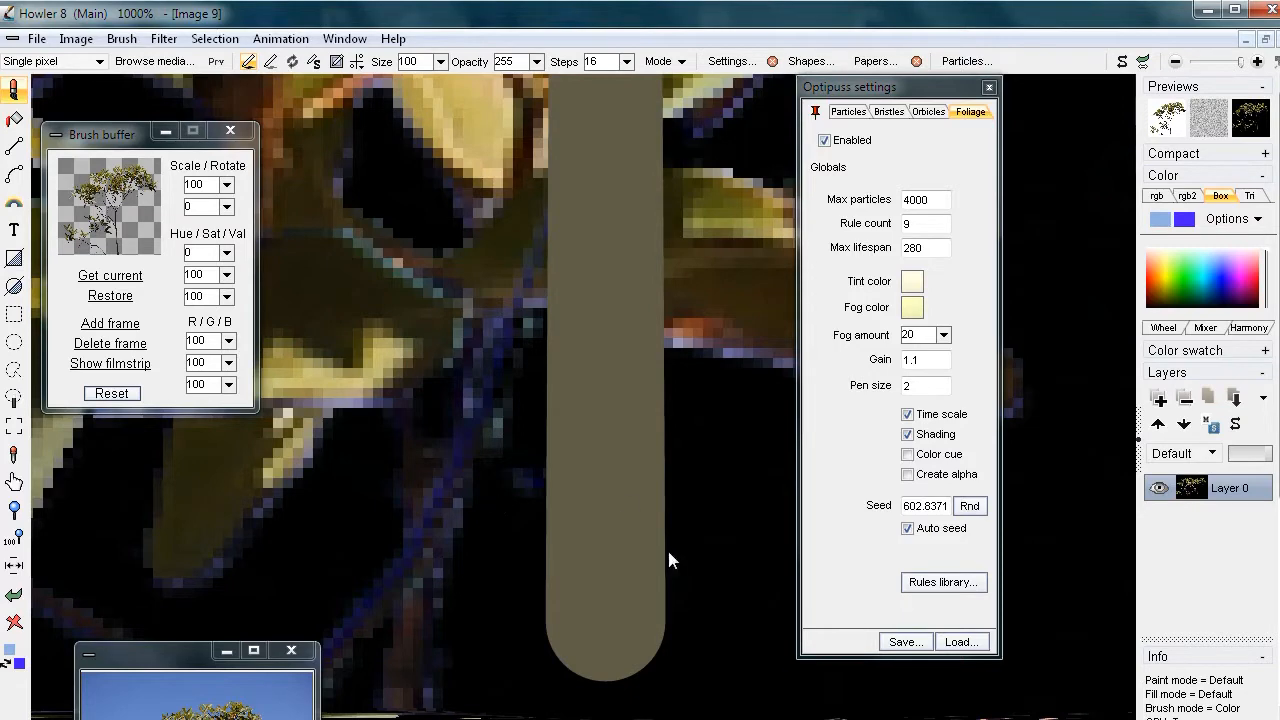
- Examine the stems and leaves of the painted foliage against black up close, and undo the foliage stroke
scroll(706, 514, down, 6)
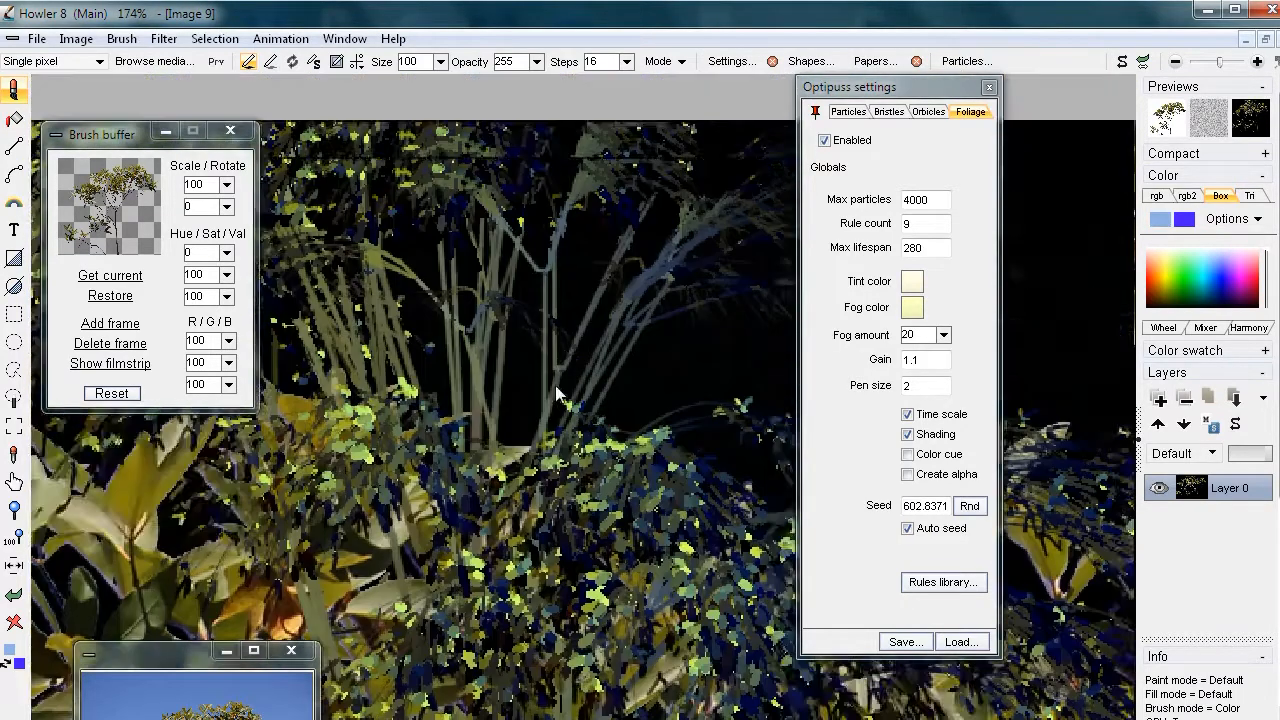
drag(556, 386, 541, 700)
scroll(595, 528, up, 6)
drag(733, 562, 601, 85)
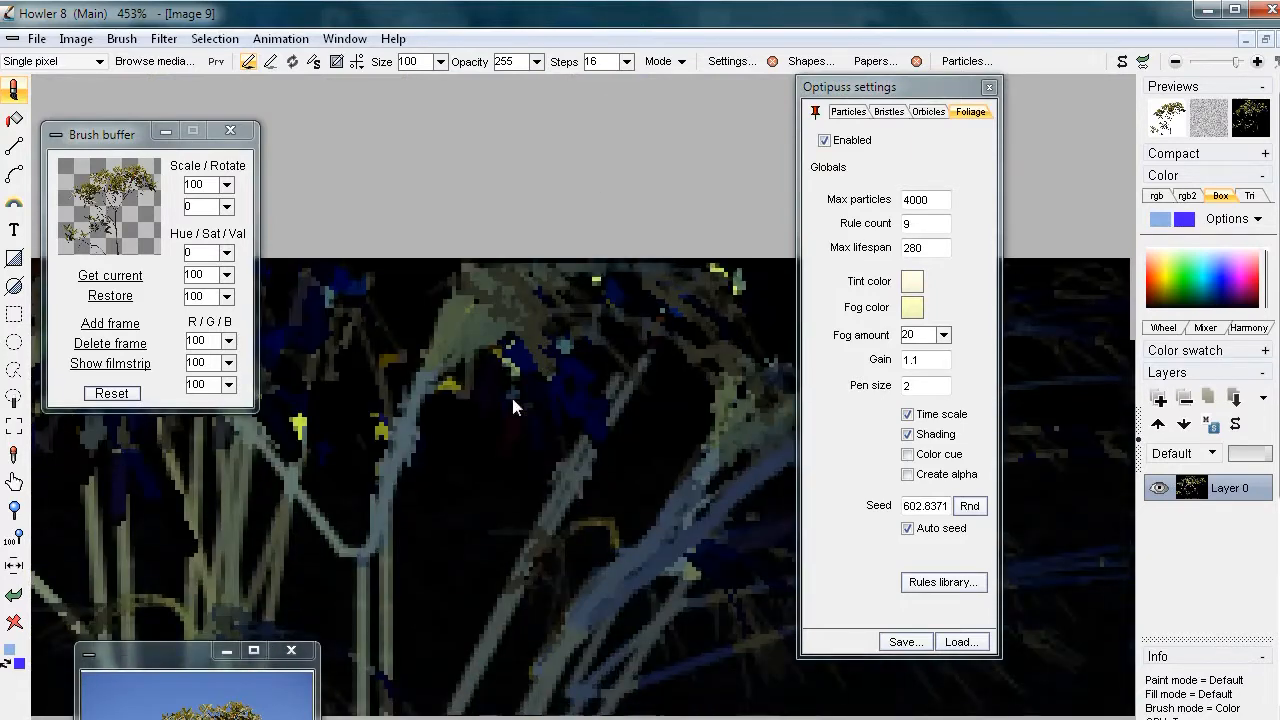
scroll(511, 394, up, 3)
scroll(543, 474, down, 2)
scroll(543, 474, down, 4)
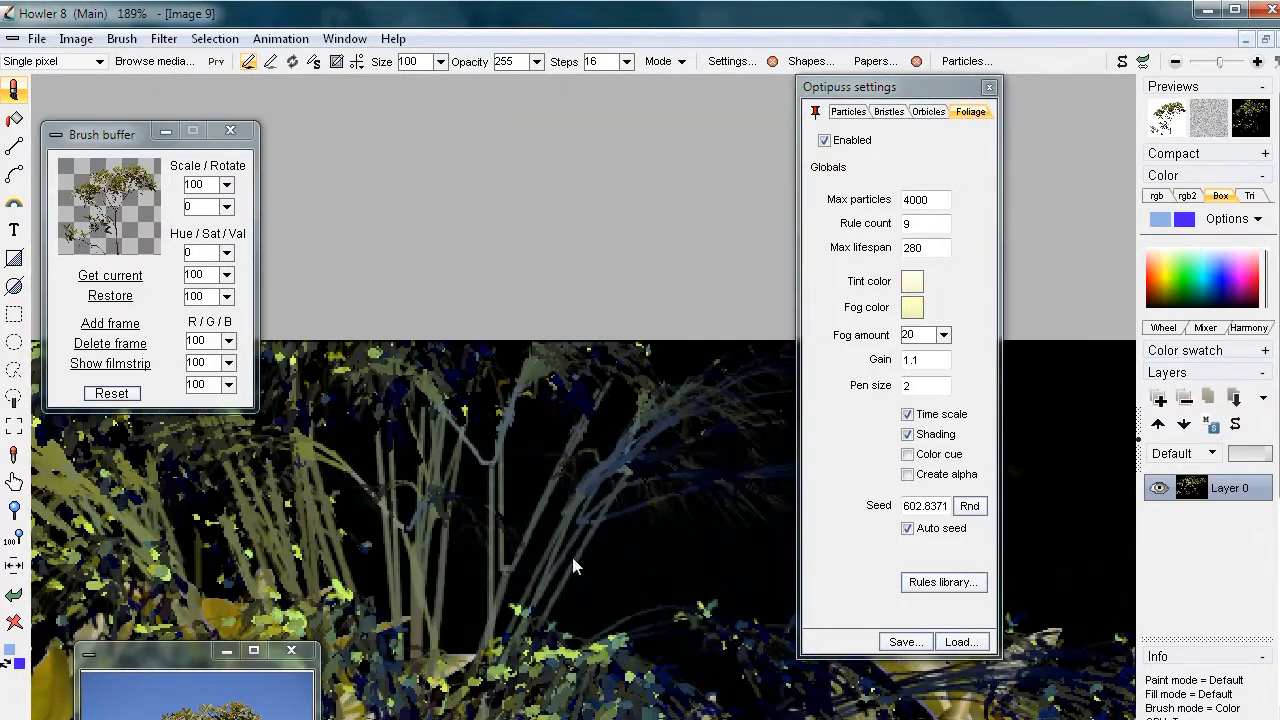
mouse_move(449, 524)
mouse_down()
mouse_move(482, 259)
mouse_move(565, 308)
mouse_up()
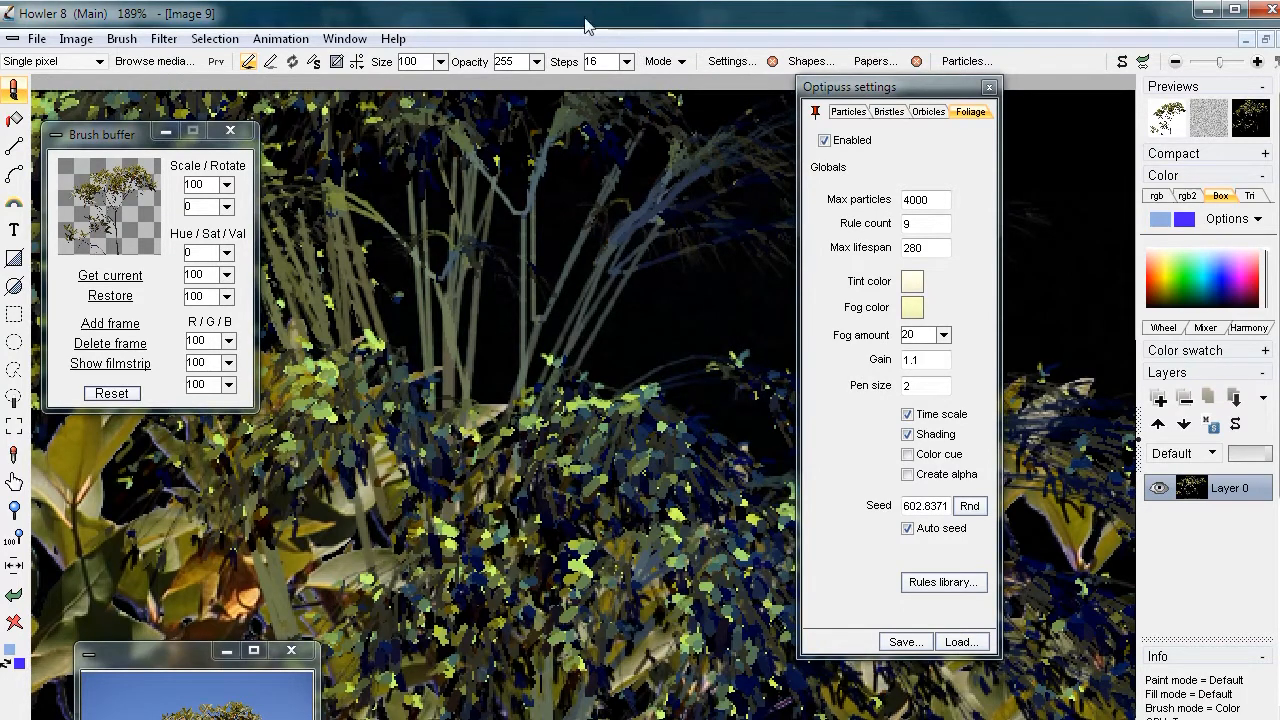
key(ctrl+z)
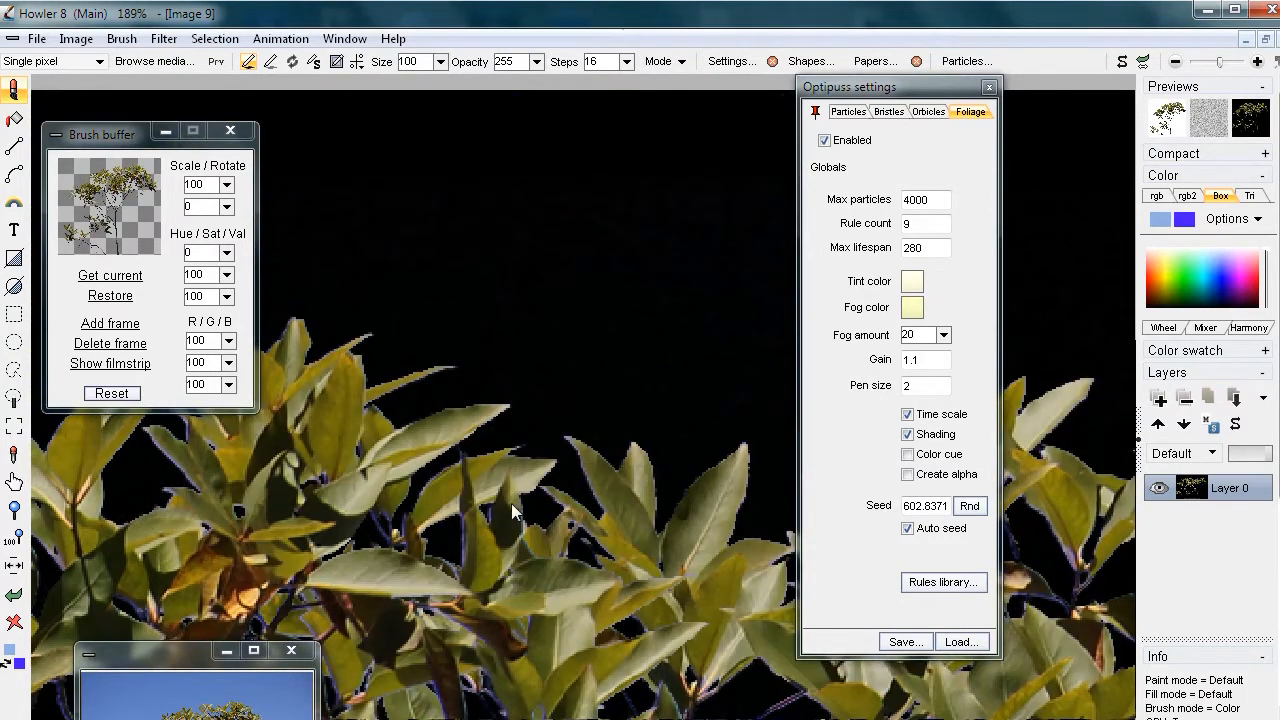
- Examine the outlines of the pointed green leaves at the top of the stamped trees at 1000% magnification
scroll(512, 508, up, 4)
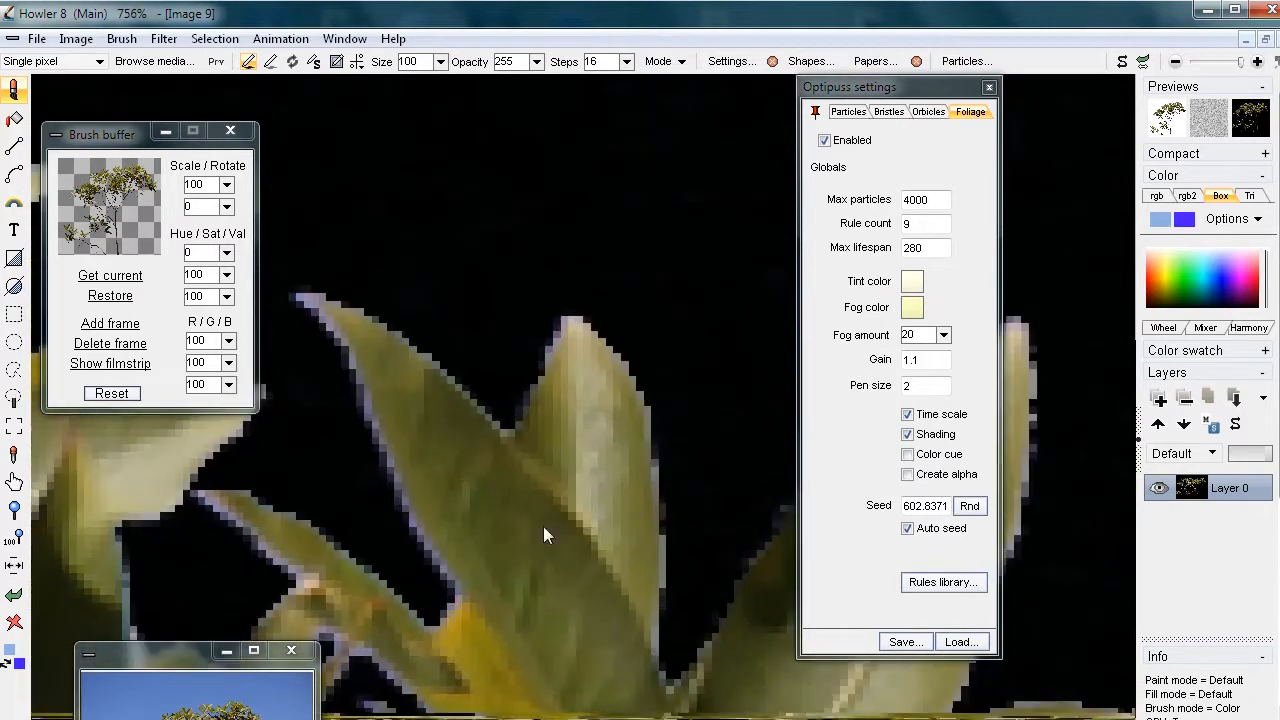
drag(395, 442, 482, 385)
scroll(630, 365, up, 1)
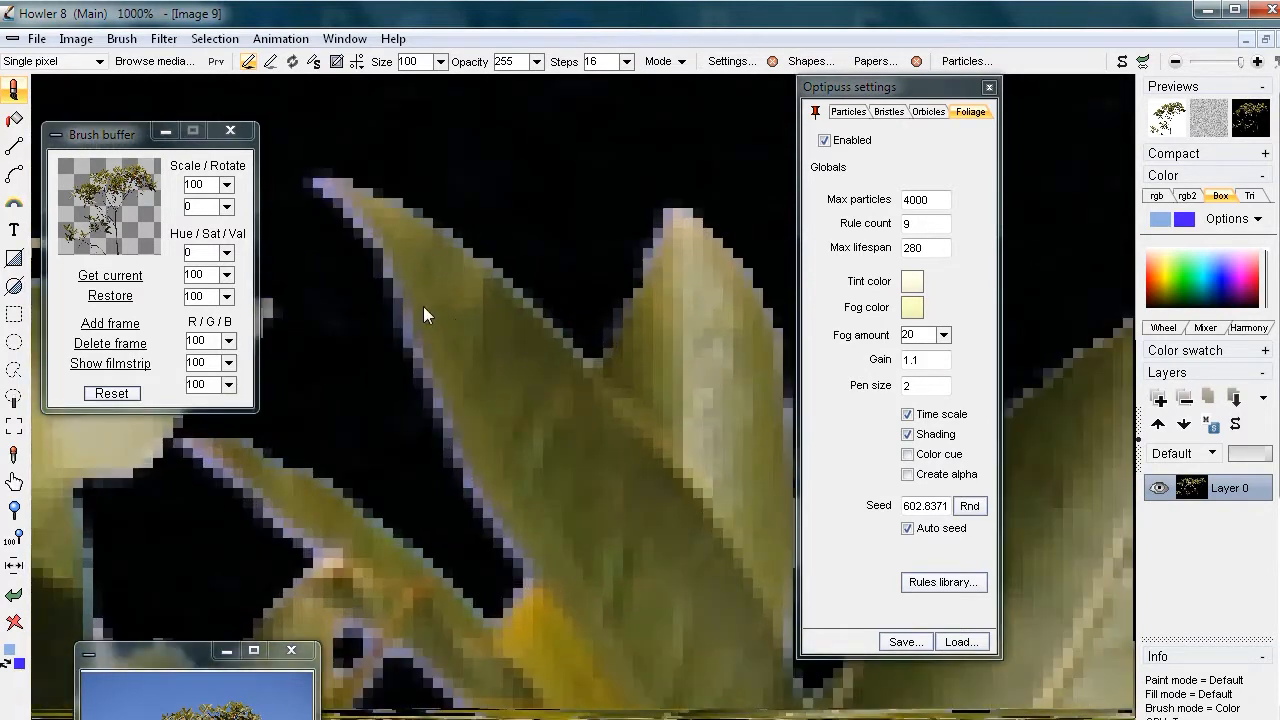
drag(423, 306, 503, 353)
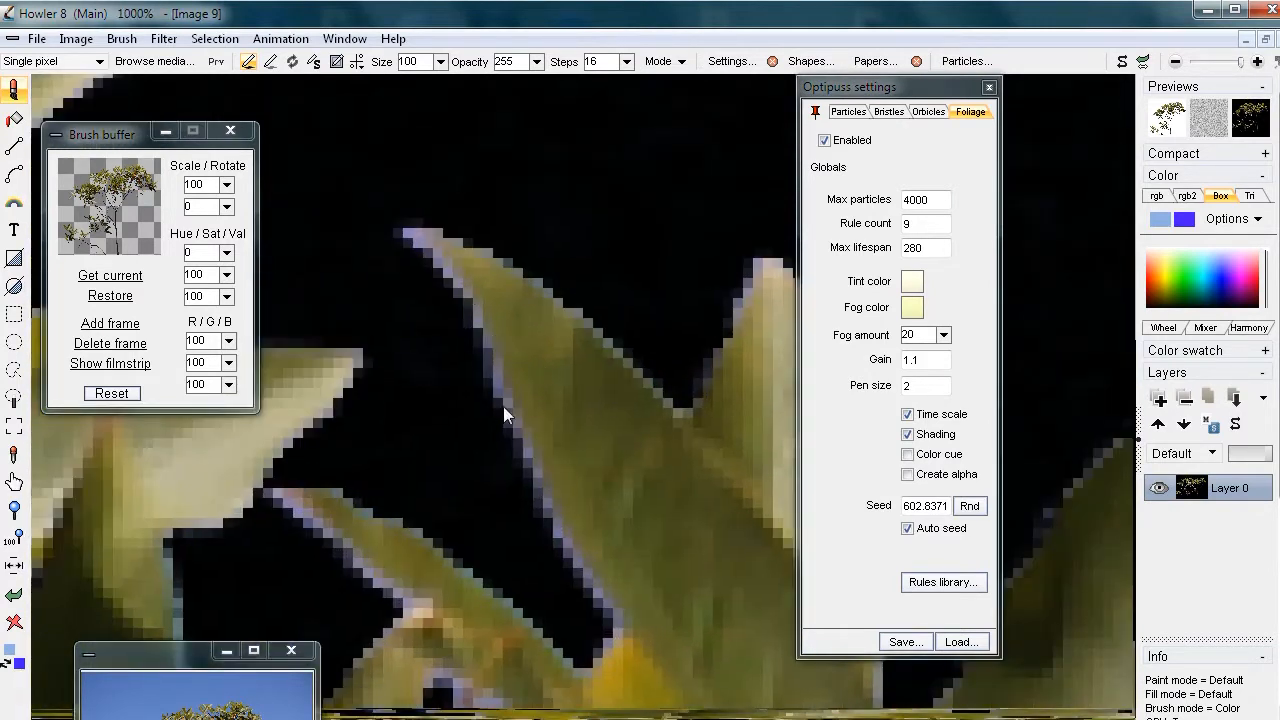
- Sample the leaf and its edge pixels with the color picker, ending with the bluish leaf tip as primary color
key(comma)
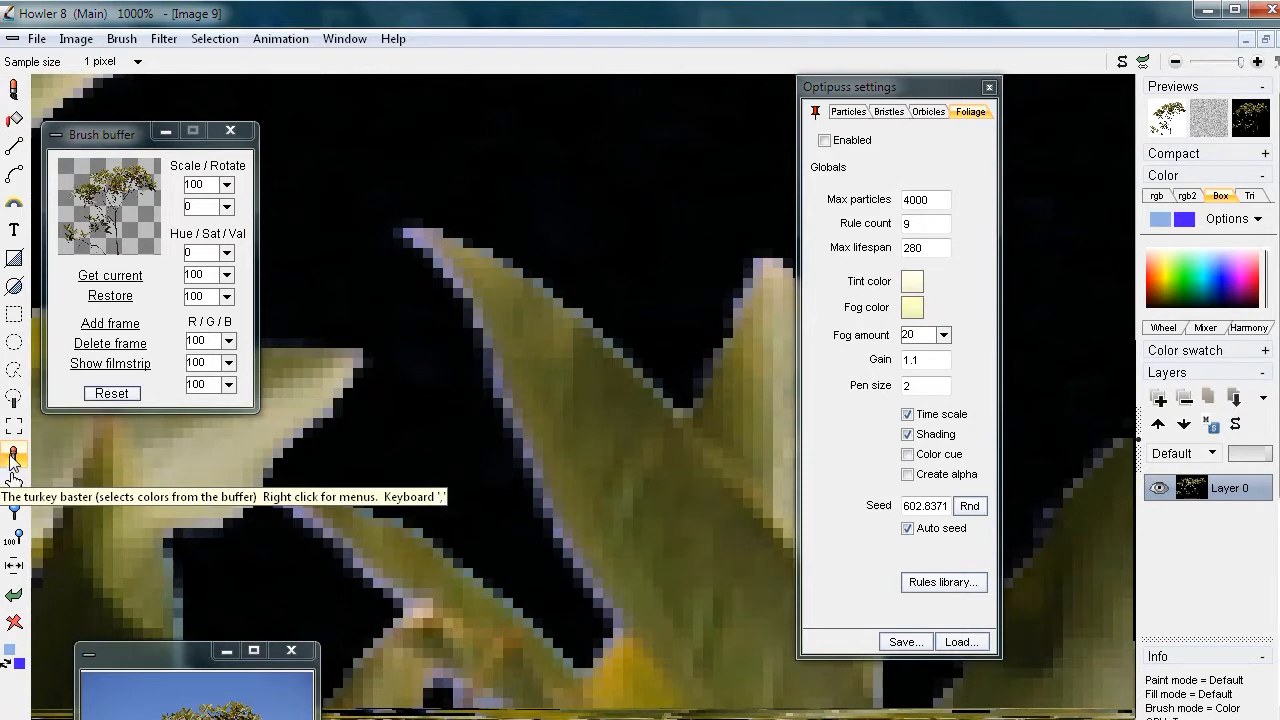
click(446, 269)
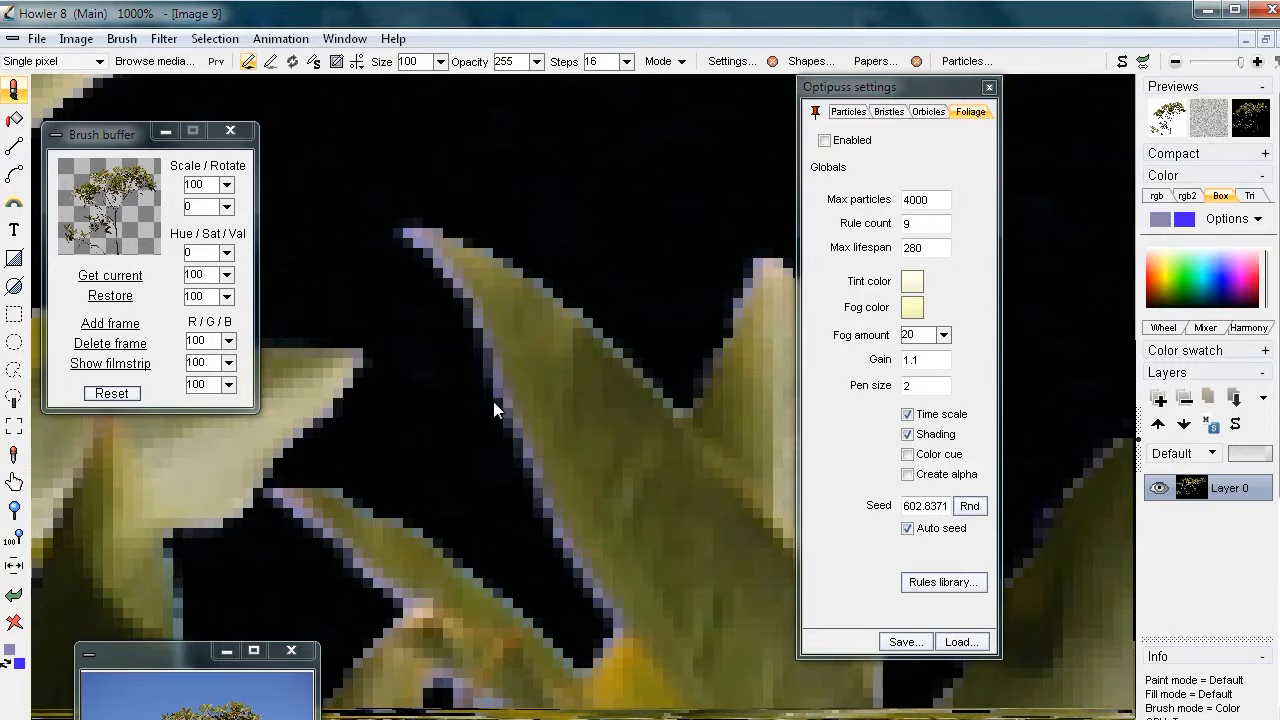
key(comma)
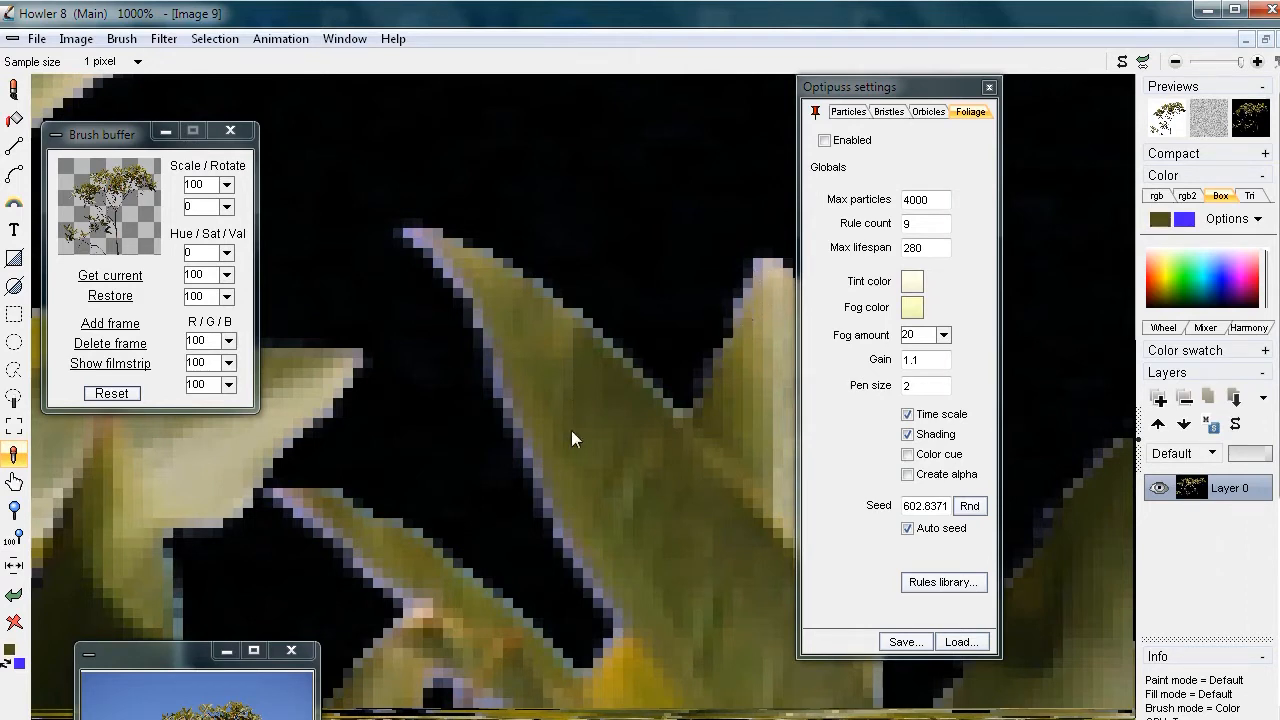
click(557, 536)
click(409, 233)
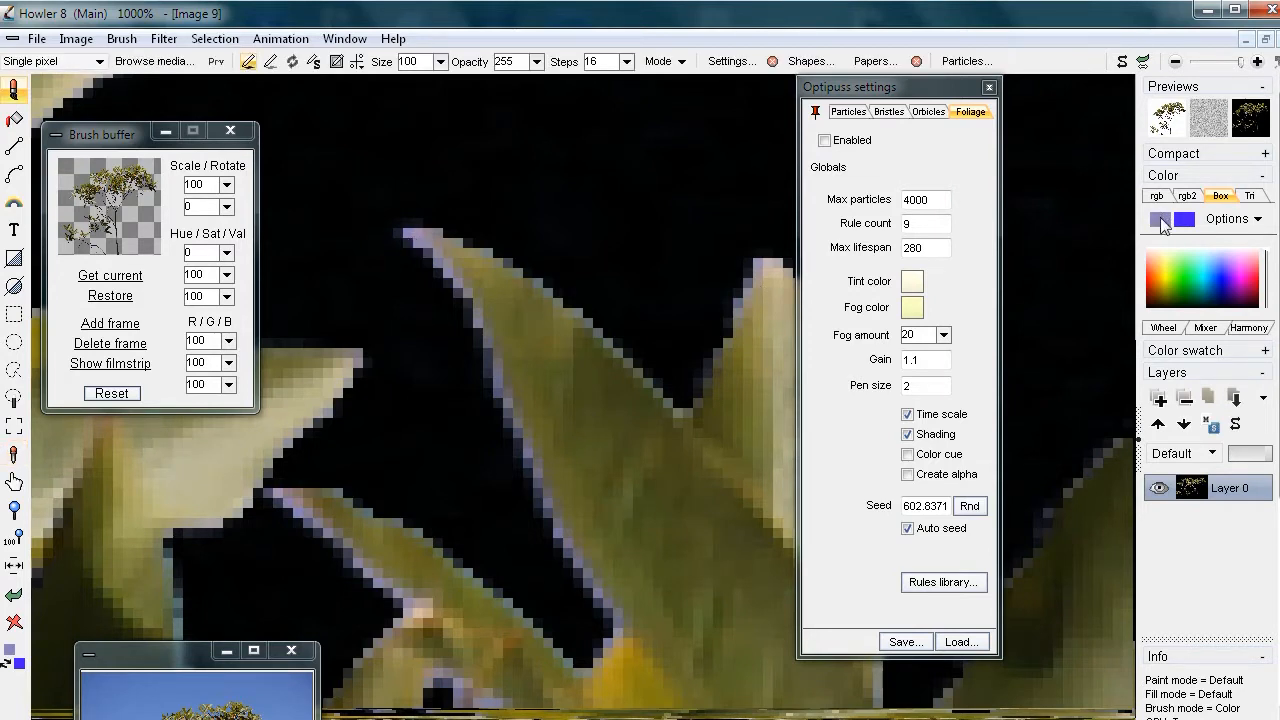
- Premultiply the tree brush using the primary color as the background color
click(121, 39)
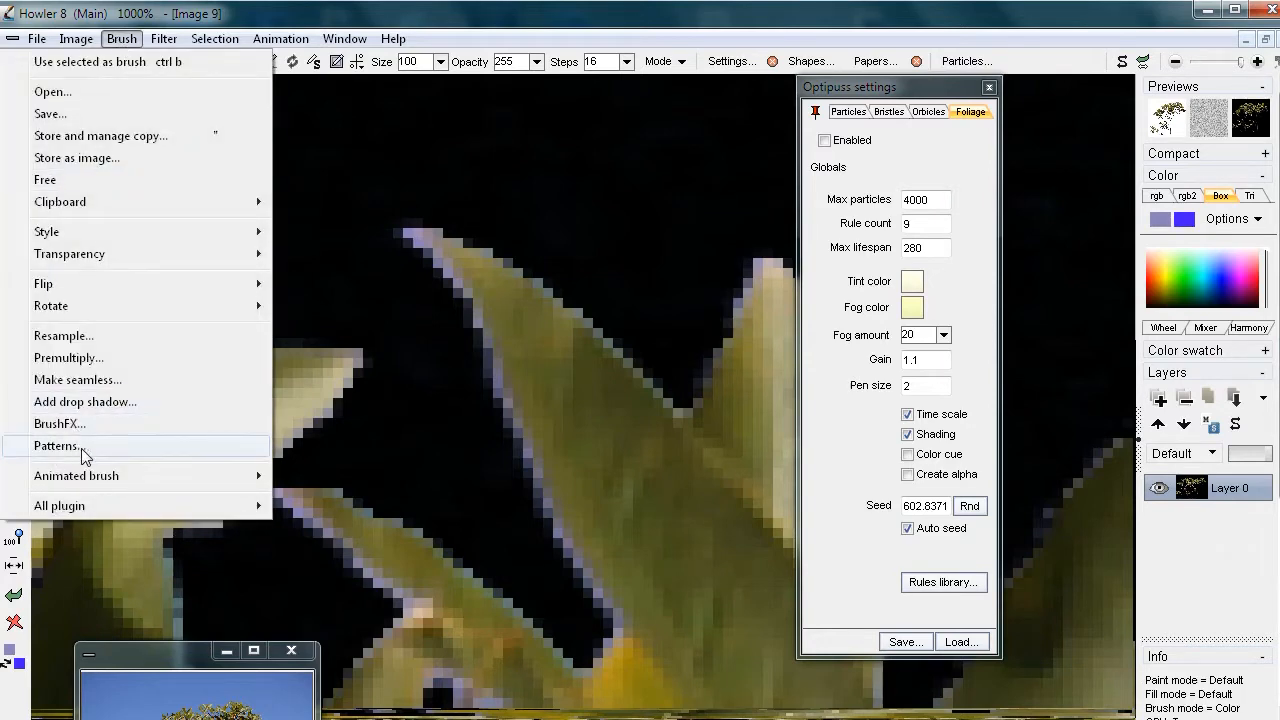
click(88, 358)
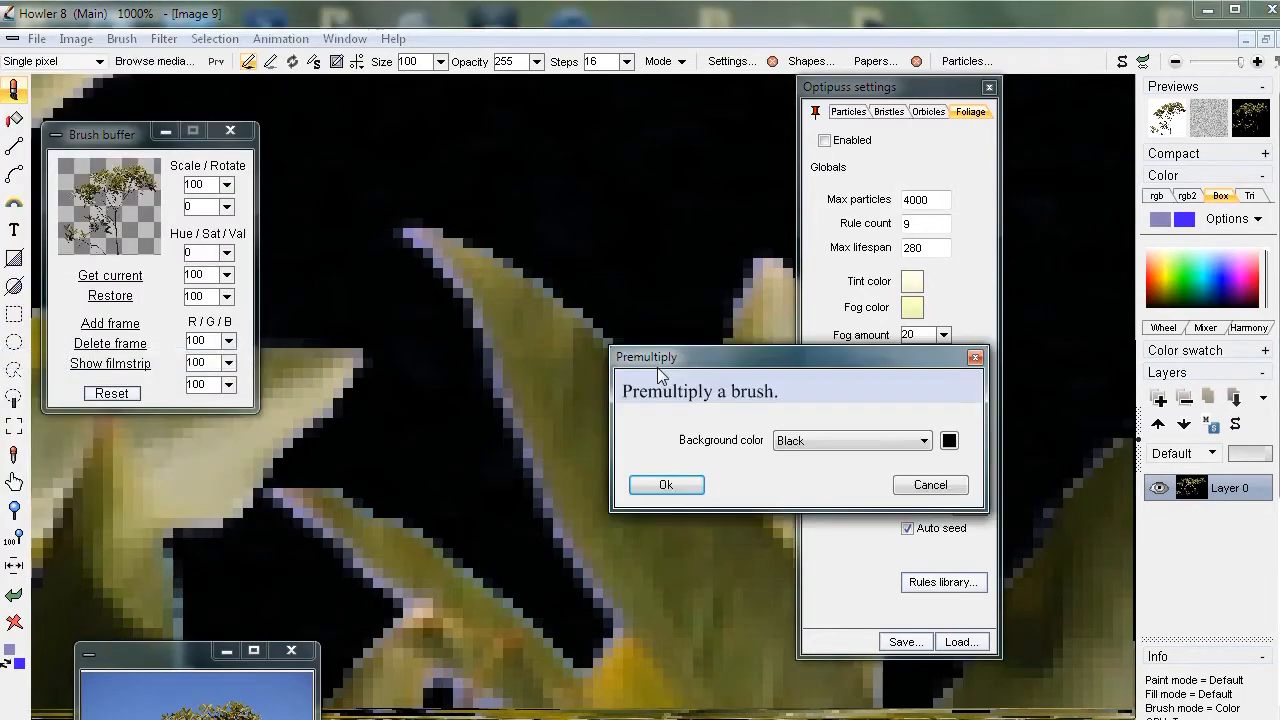
click(818, 440)
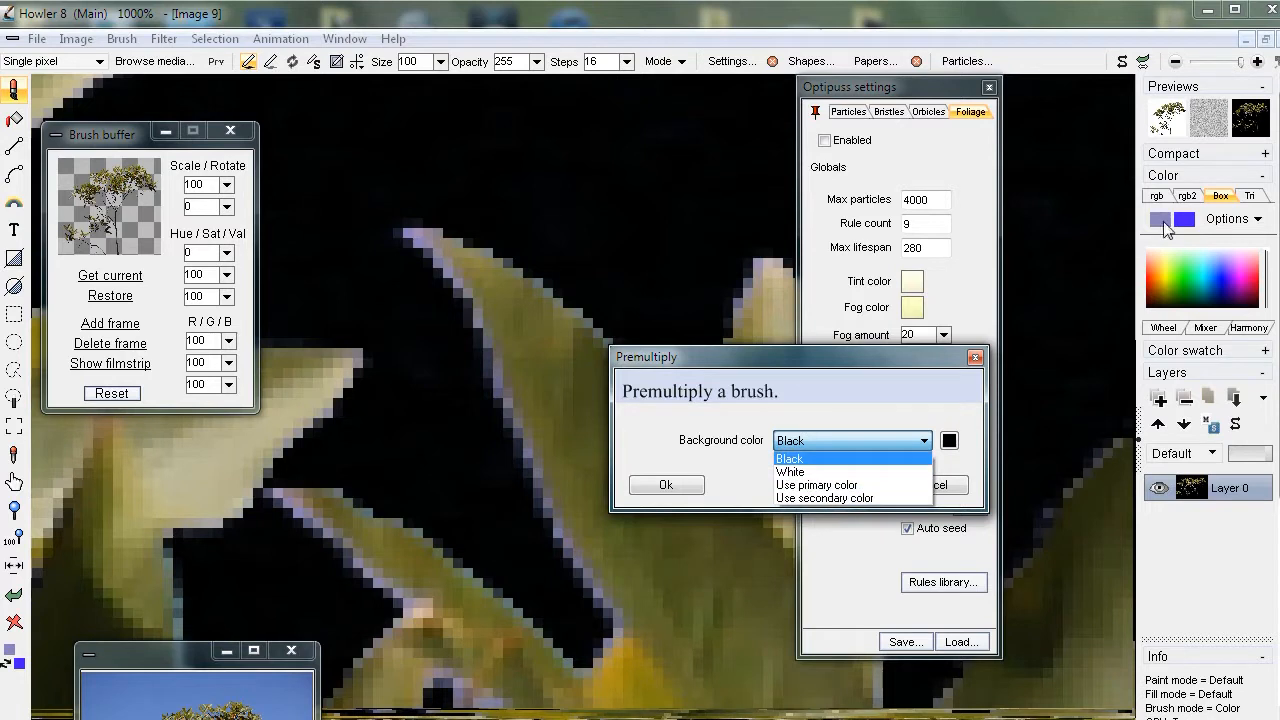
click(810, 487)
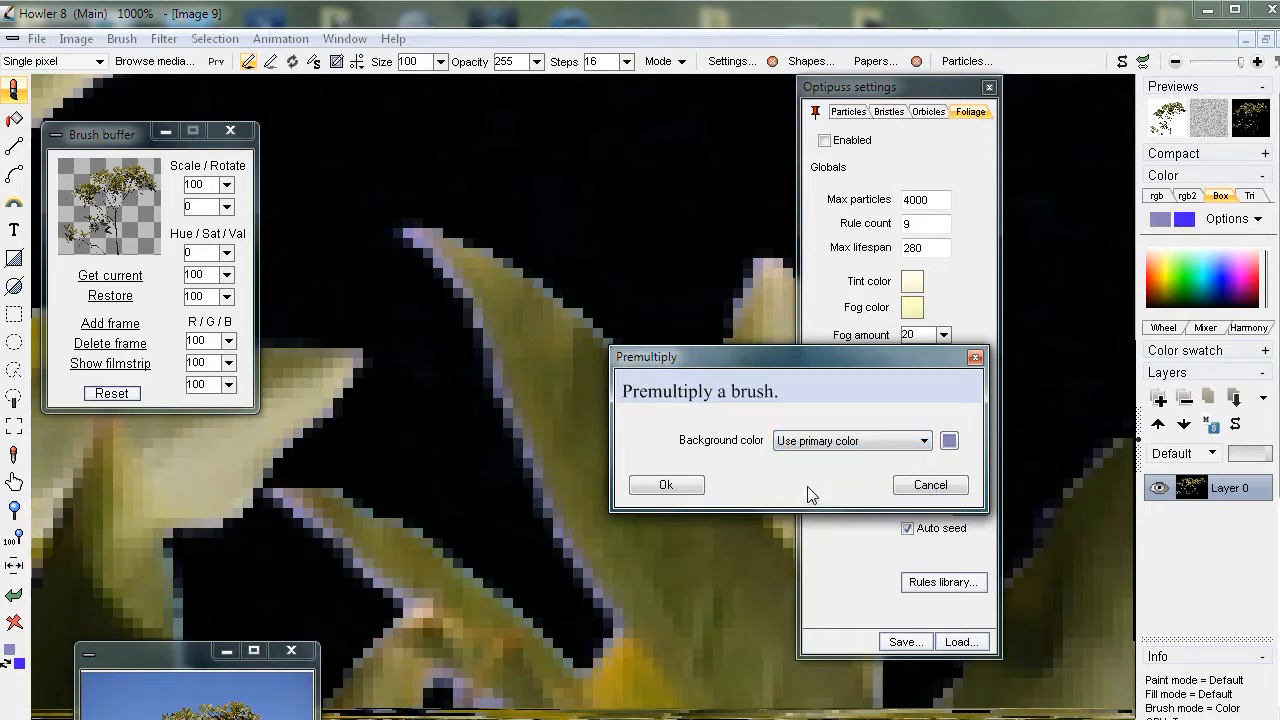
click(685, 488)
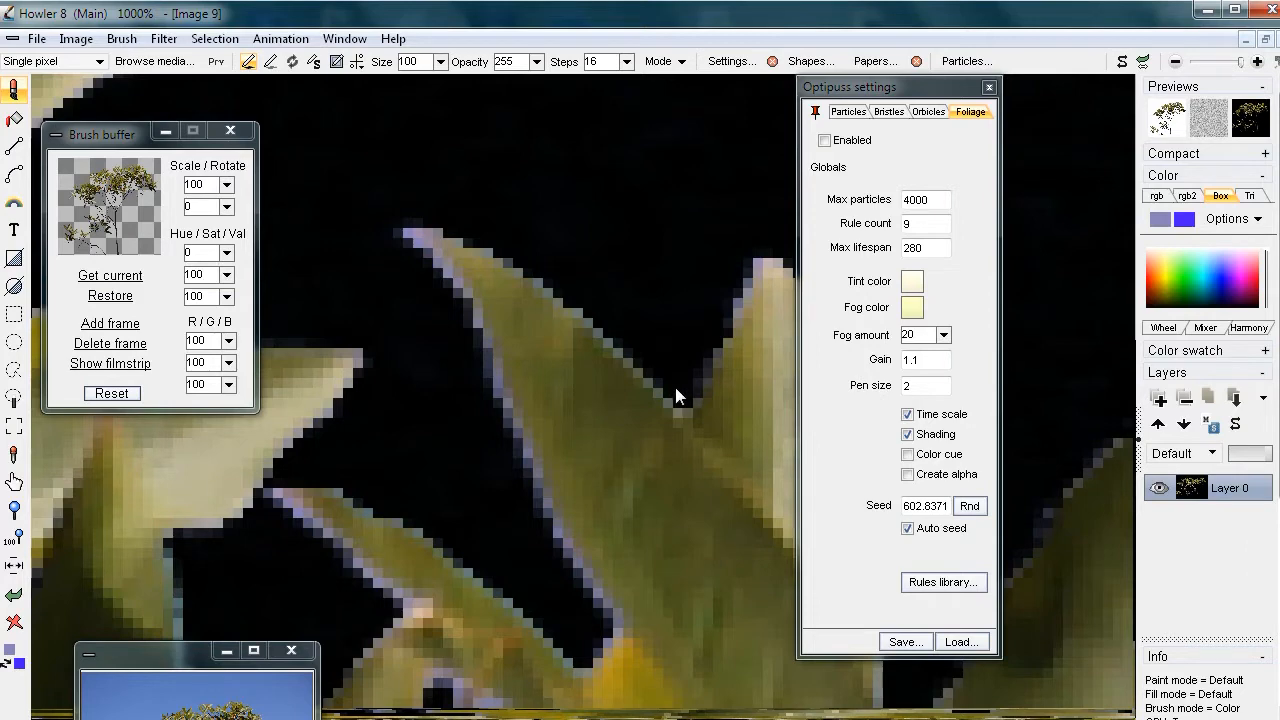
- Store a copy of the premultiplied brush, place its buffer beside the earlier one, and select it as the current brush
click(119, 39)
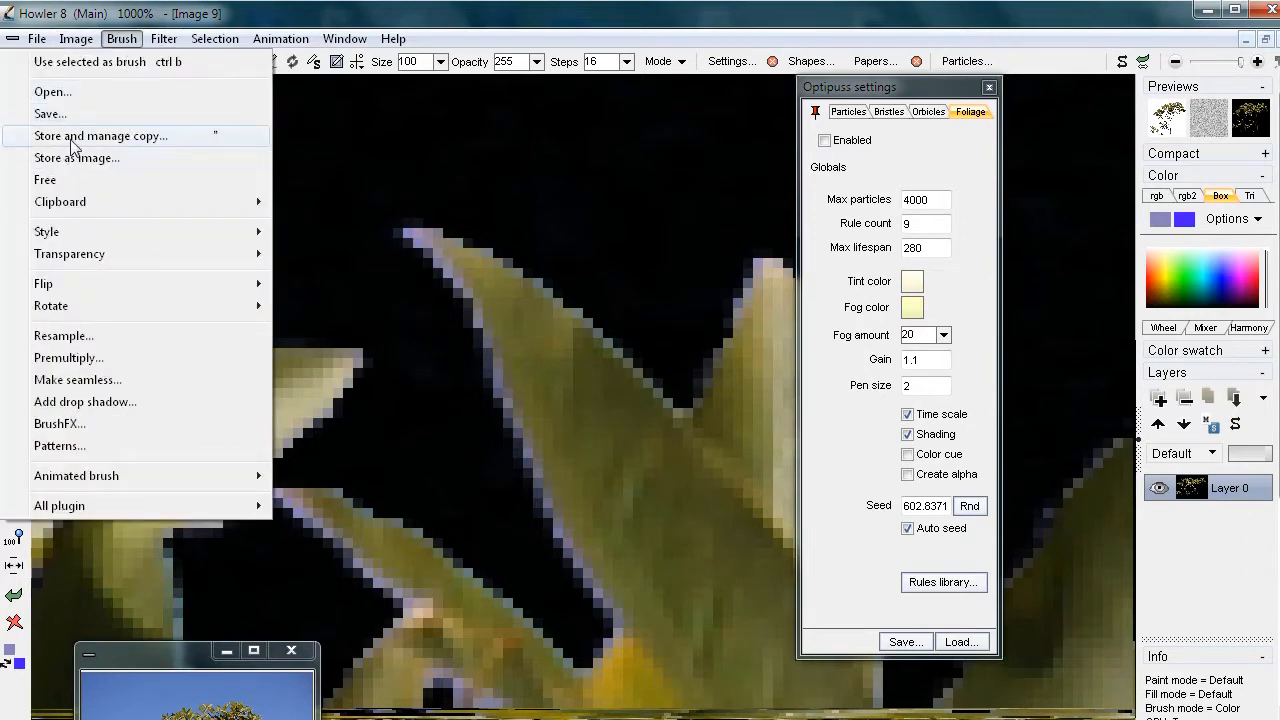
click(172, 136)
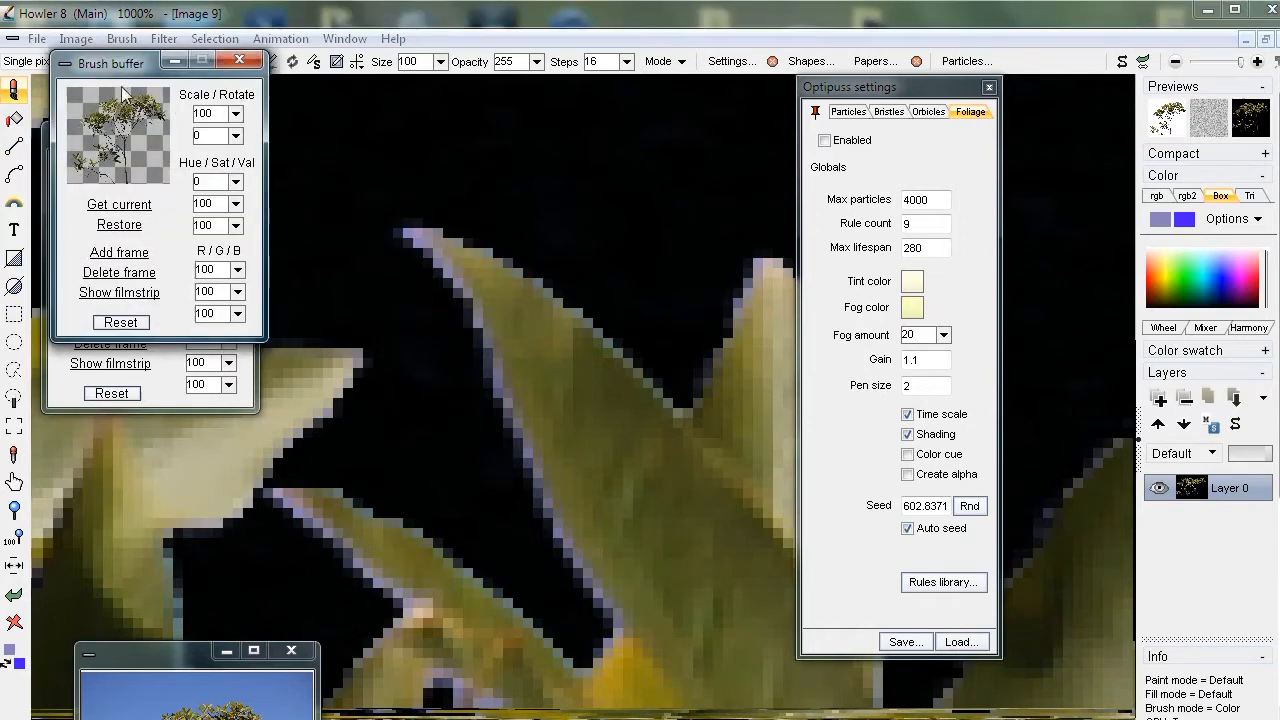
mouse_move(103, 62)
mouse_down()
mouse_move(377, 162)
mouse_move(333, 139)
mouse_up()
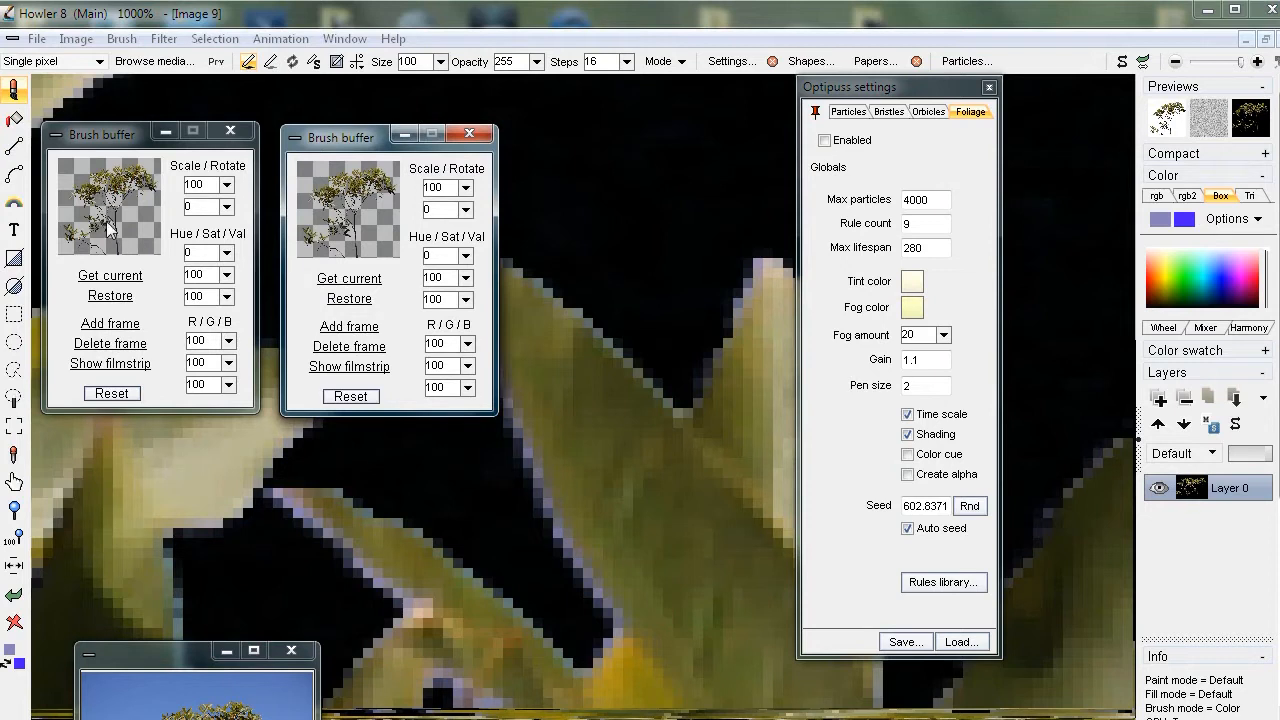
click(117, 184)
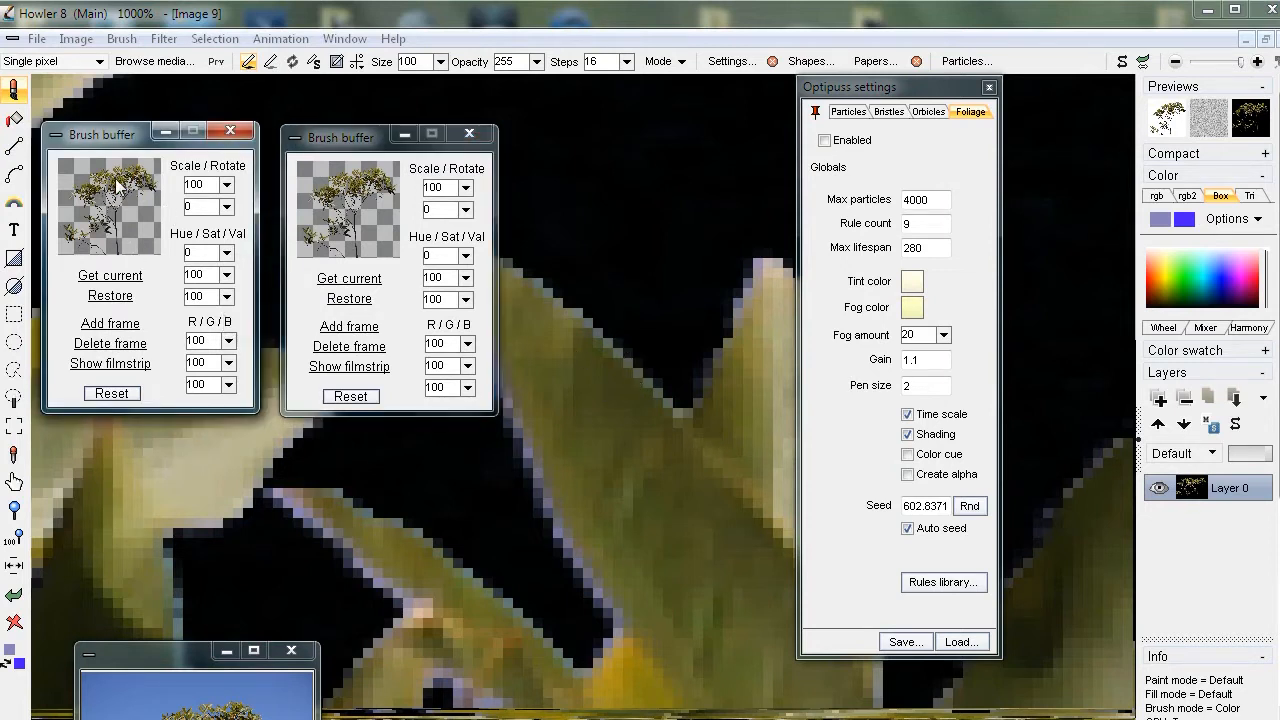
click(355, 197)
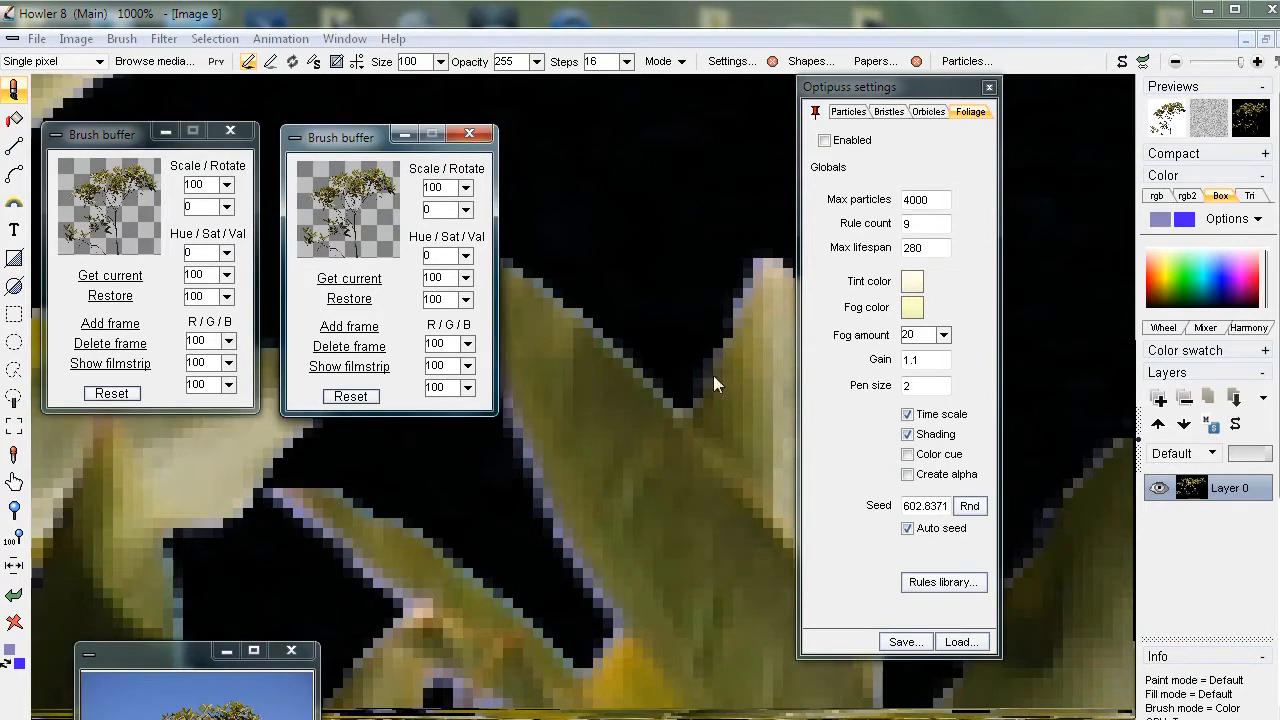
- Turn on the brush preview and view the premultiplied tree over the stamped trees at 70% magnification
click(213, 64)
mouse_move(745, 420)
mouse_down()
mouse_move(738, 505)
mouse_move(698, 589)
mouse_move(595, 653)
mouse_move(570, 336)
mouse_move(591, 647)
mouse_move(616, 564)
mouse_move(538, 240)
mouse_move(505, 246)
mouse_move(620, 462)
mouse_move(632, 537)
mouse_move(615, 472)
mouse_move(514, 528)
mouse_move(533, 502)
mouse_up()
scroll(599, 642, down, 2)
scroll(599, 644, down, 10)
scroll(410, 617, down, 10)
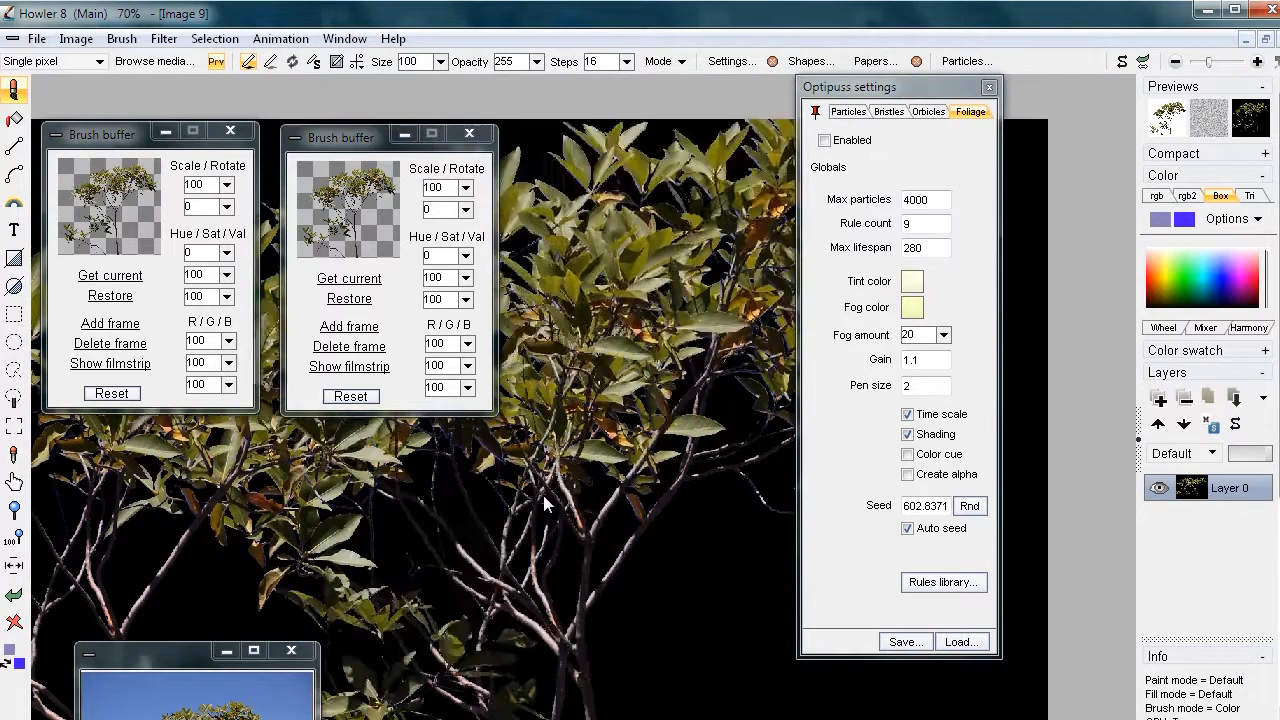
- Stack the two brush buffers one above the other, with the original on top and the premultiplied copy below
mouse_move(355, 135)
mouse_down()
mouse_move(160, 443)
mouse_move(108, 452)
mouse_up()
drag(98, 133, 68, 85)
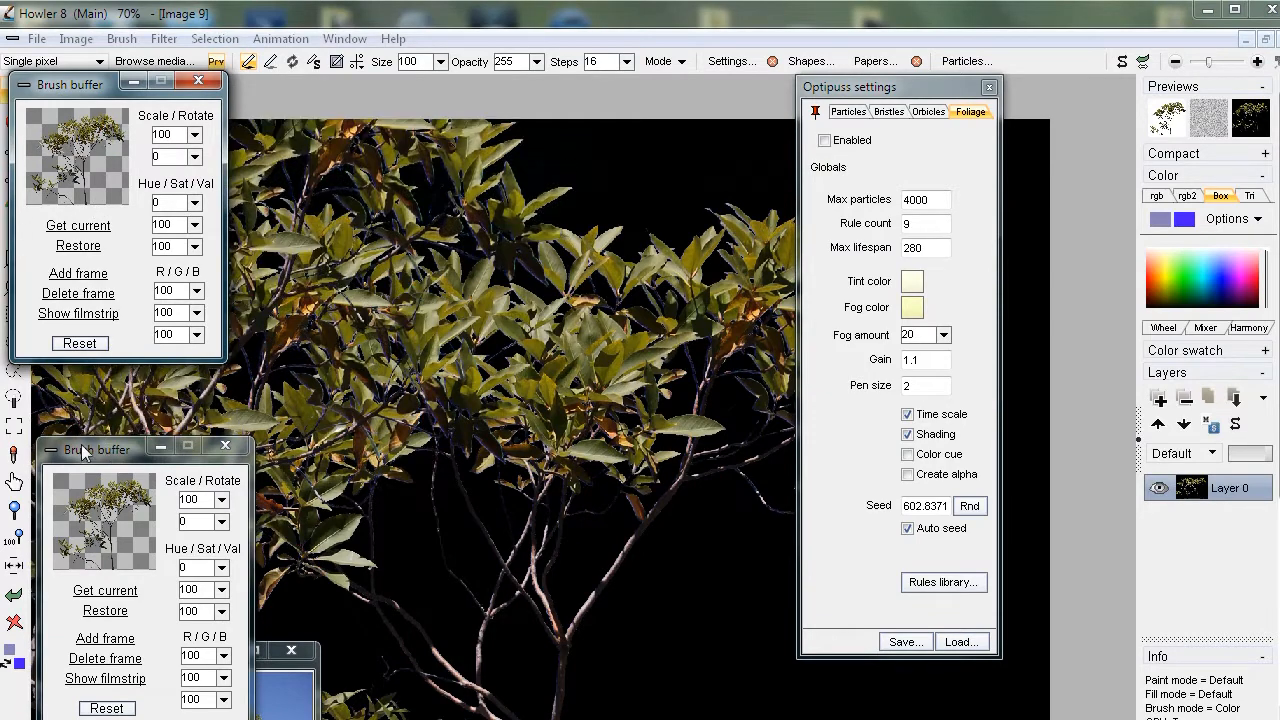
drag(91, 452, 76, 394)
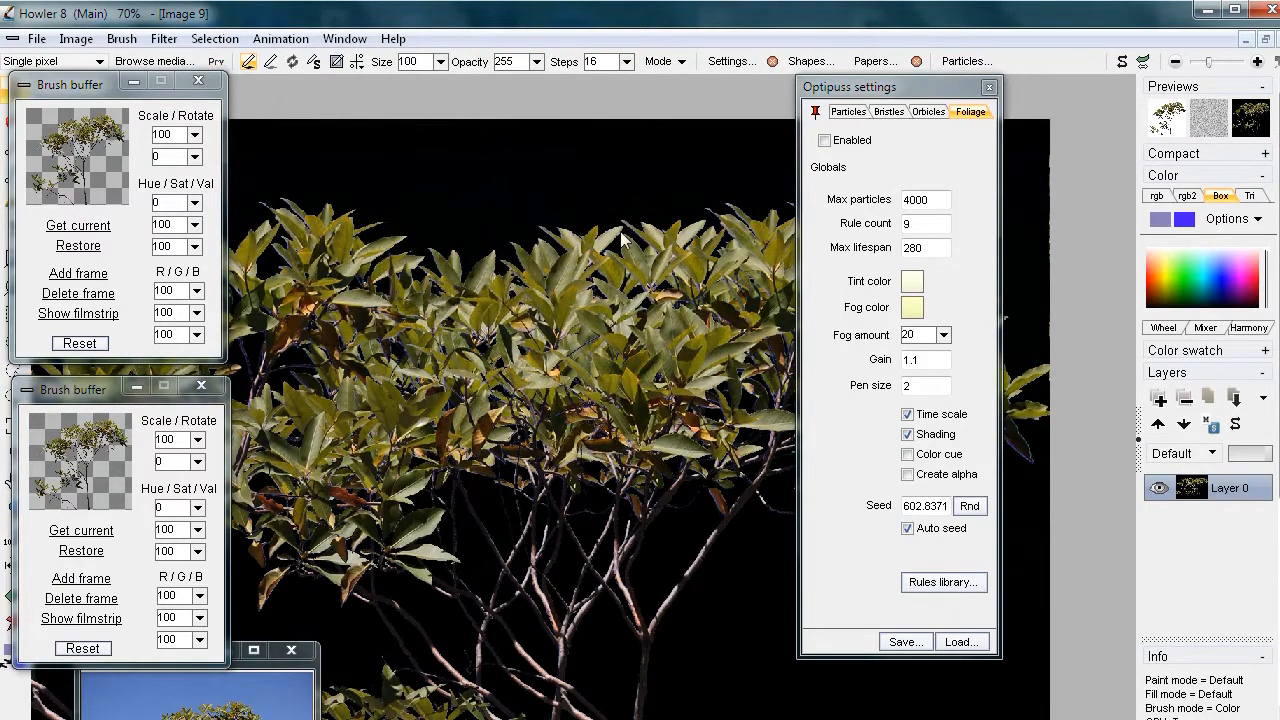
- Inspect the edges of the stamped leaves on black at up to 654%, moving the Optipuss settings and the lower brush buffer aside
scroll(632, 228, up, 6)
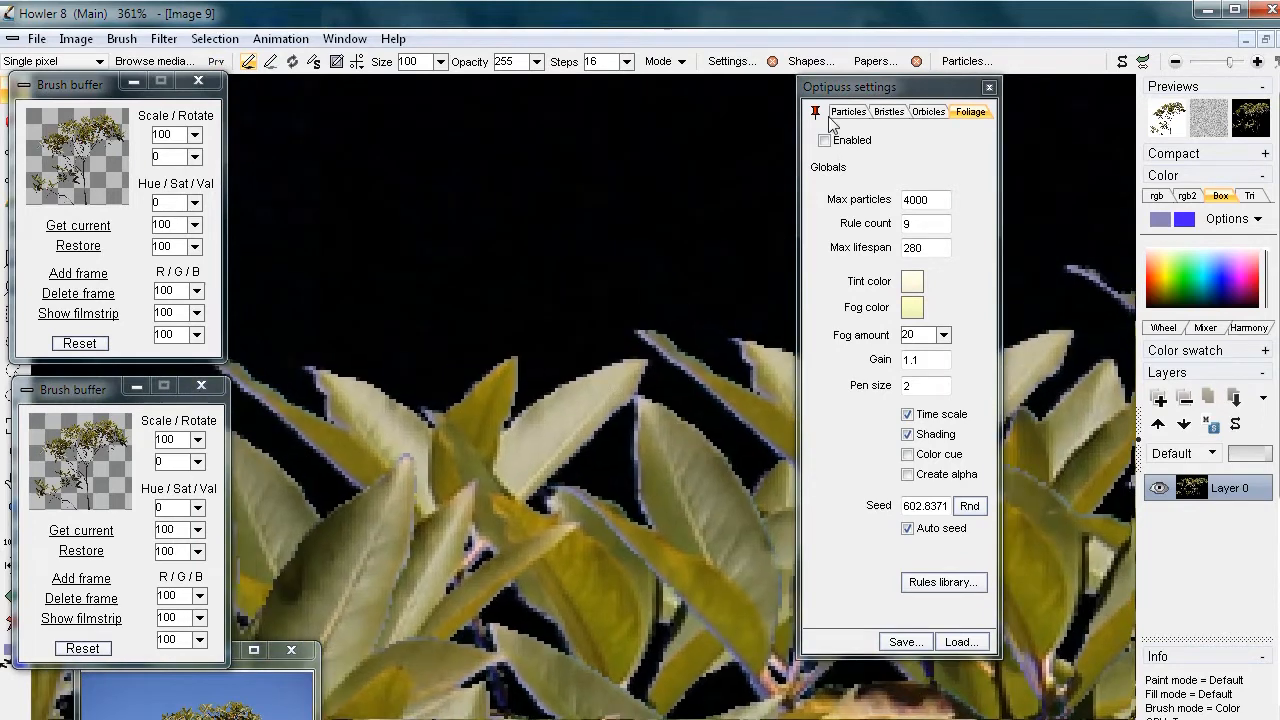
drag(851, 80, 1275, 185)
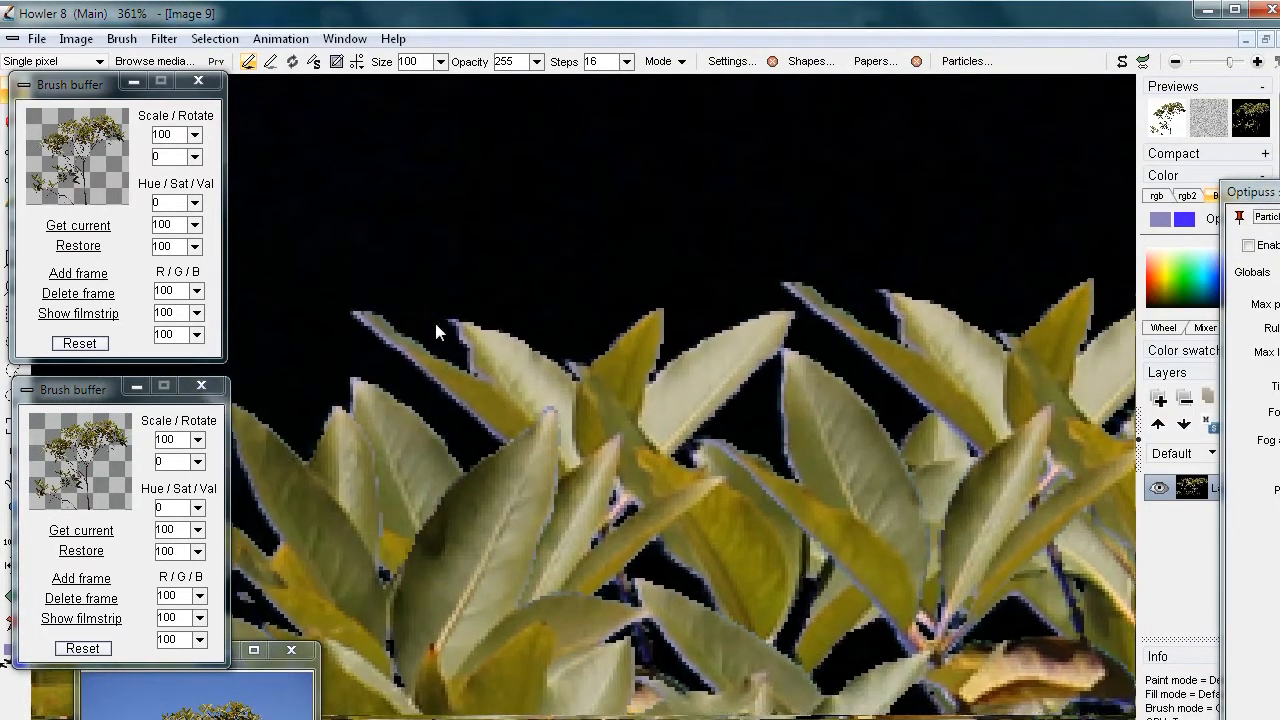
scroll(550, 322, up, 3)
drag(780, 310, 524, 404)
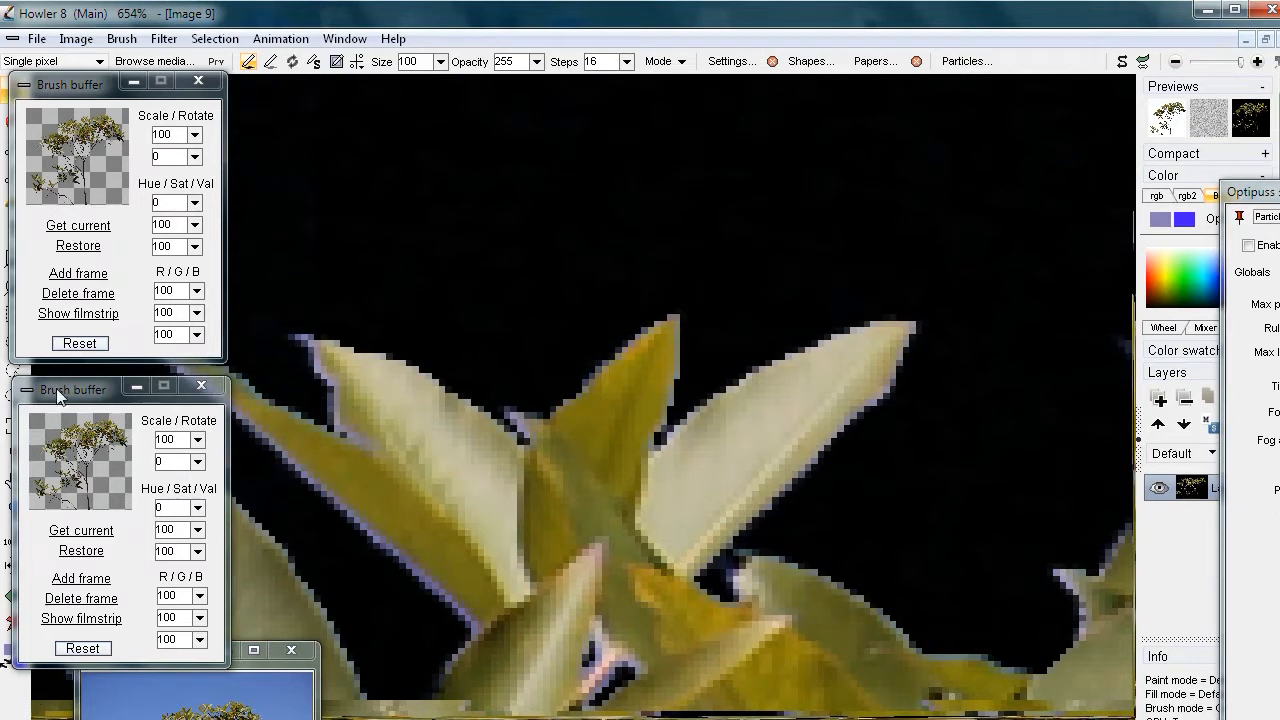
drag(62, 390, 127, 377)
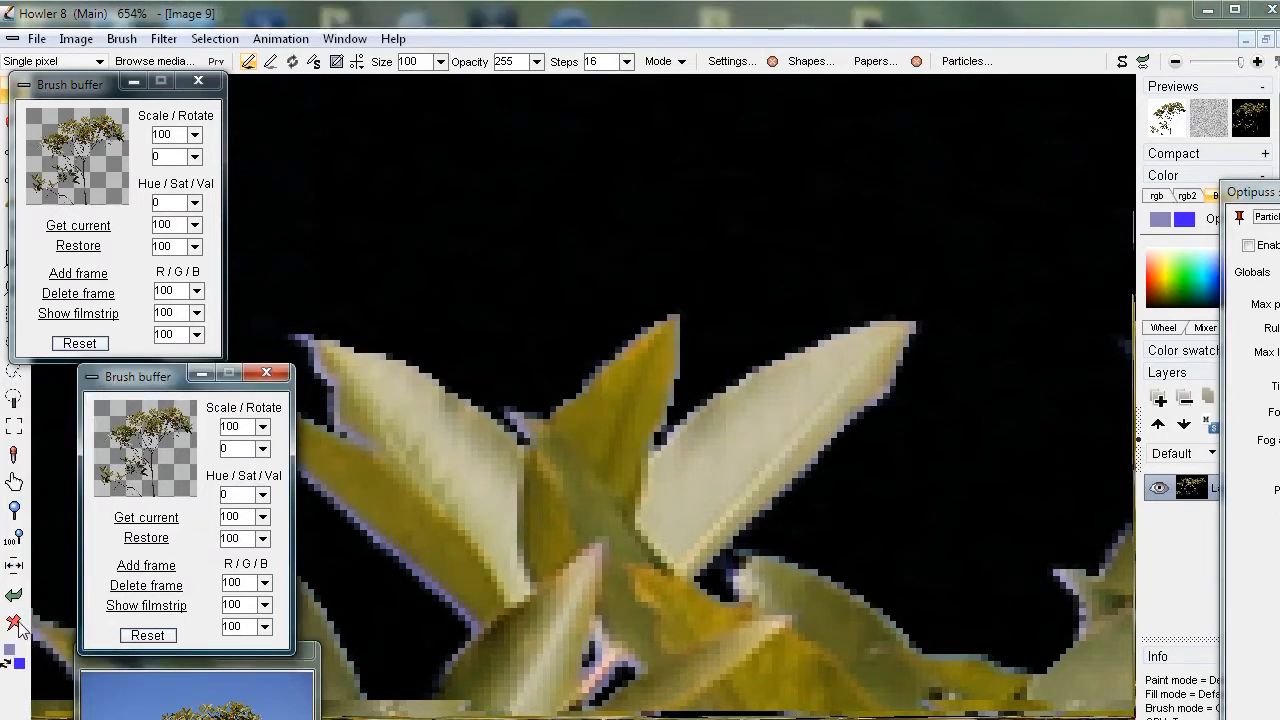
- Clear the canvas to black and stamp the original and premultiplied trees side by side, using the brush preview for placement
right_click(16, 623)
click(112, 700)
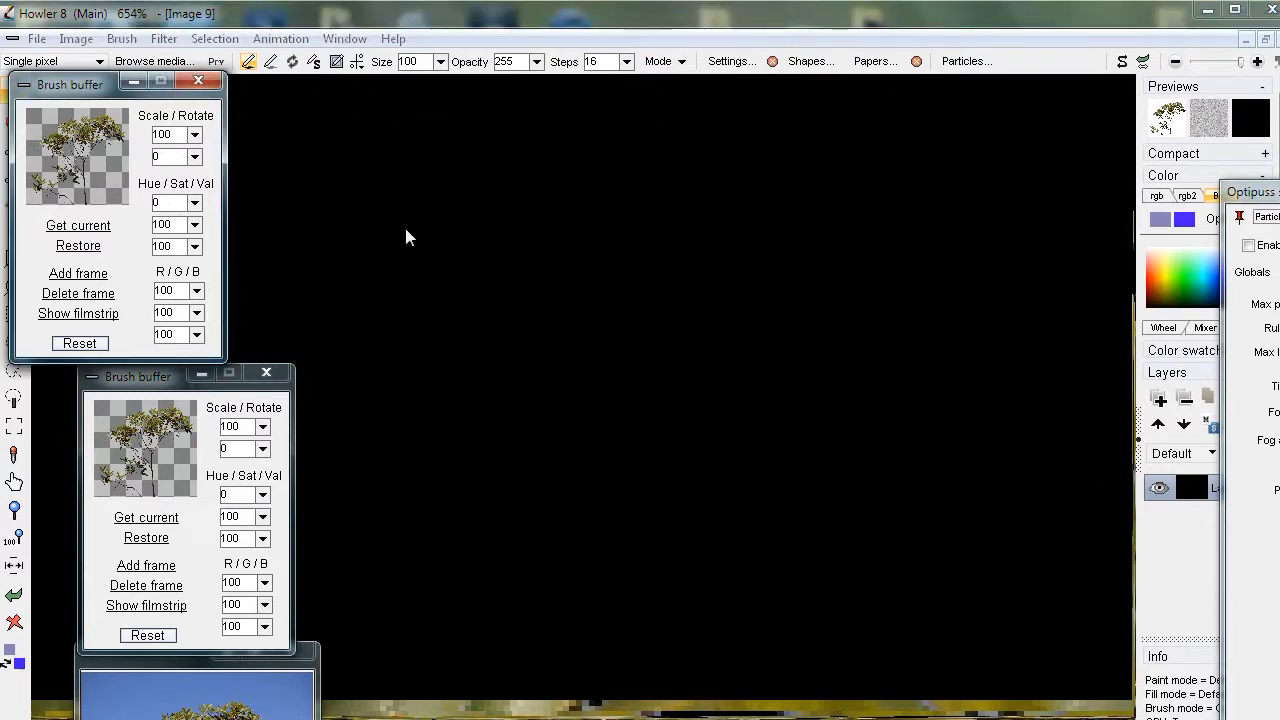
click(217, 62)
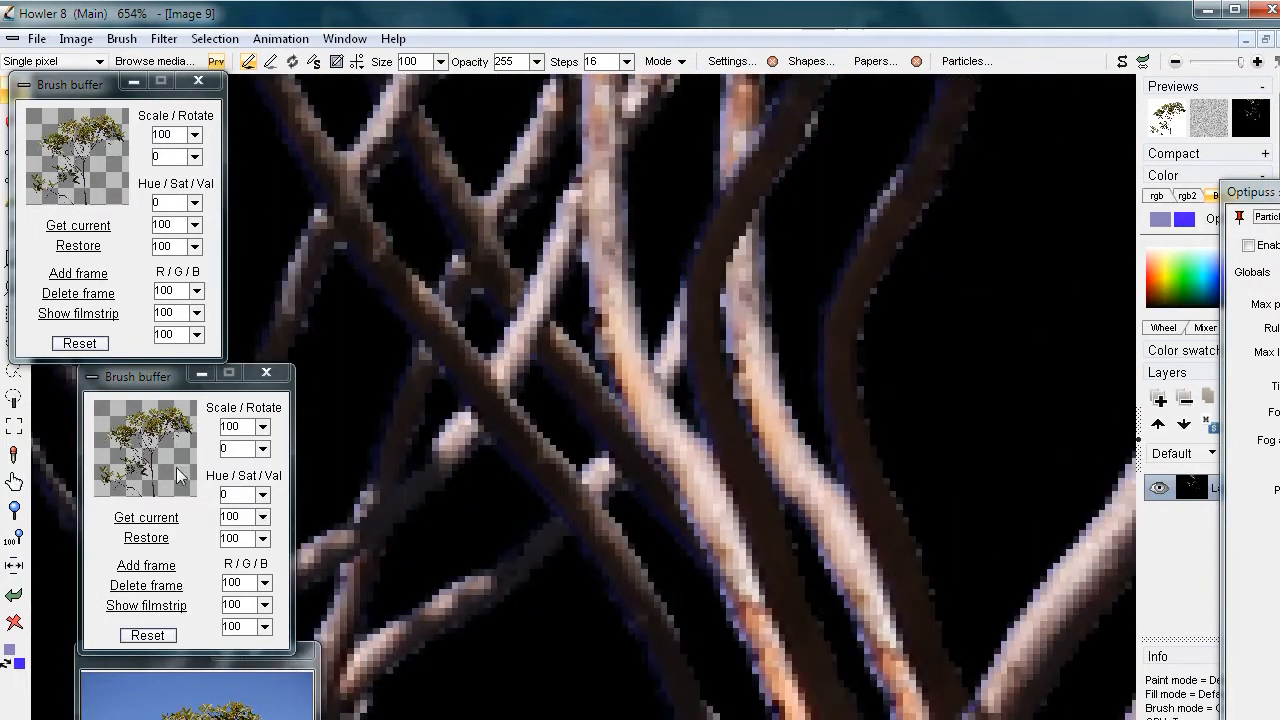
click(136, 456)
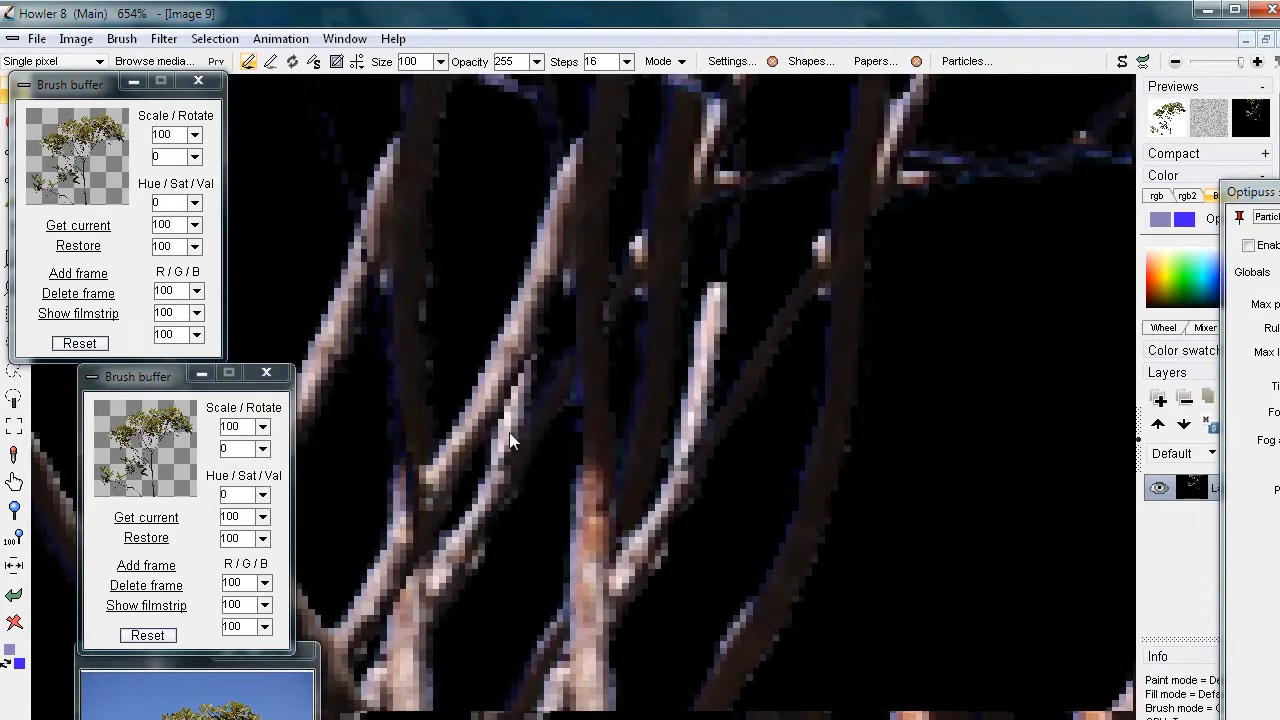
- Compare the branch and leaf edges of the two stamped trees at up to 1000% for remaining blue fringing
drag(509, 432, 713, 444)
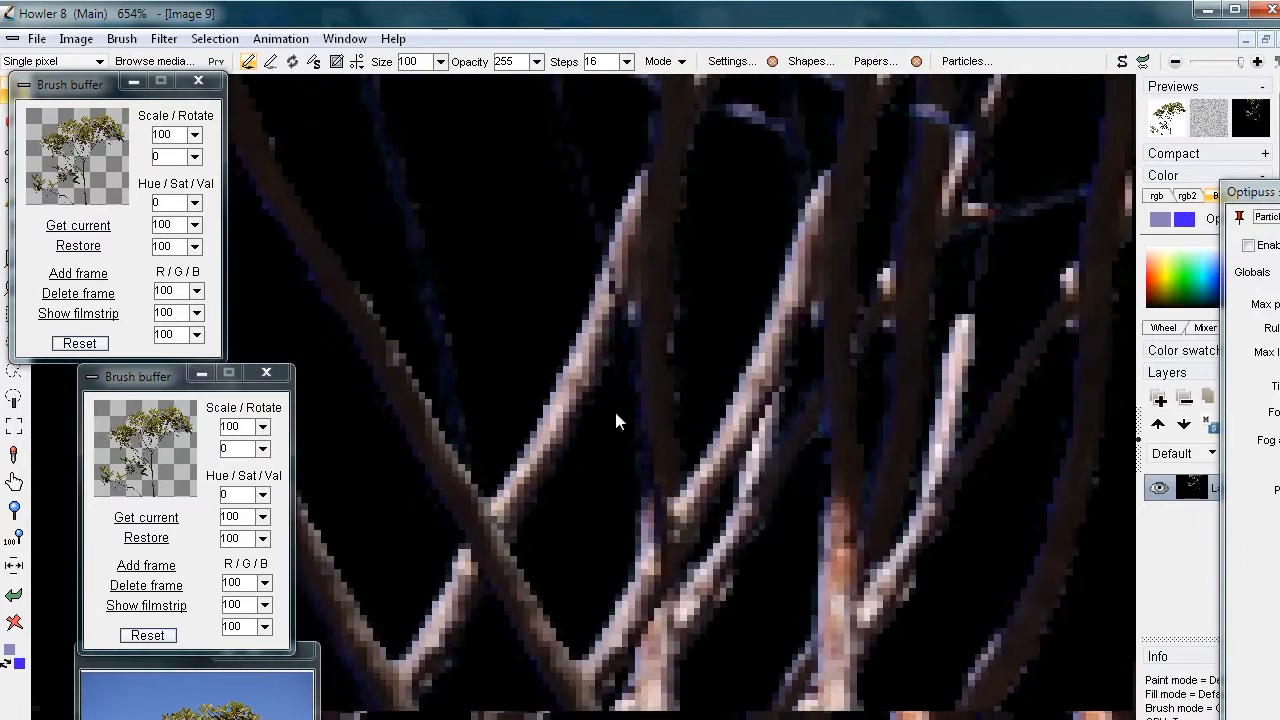
scroll(603, 406, up, 1)
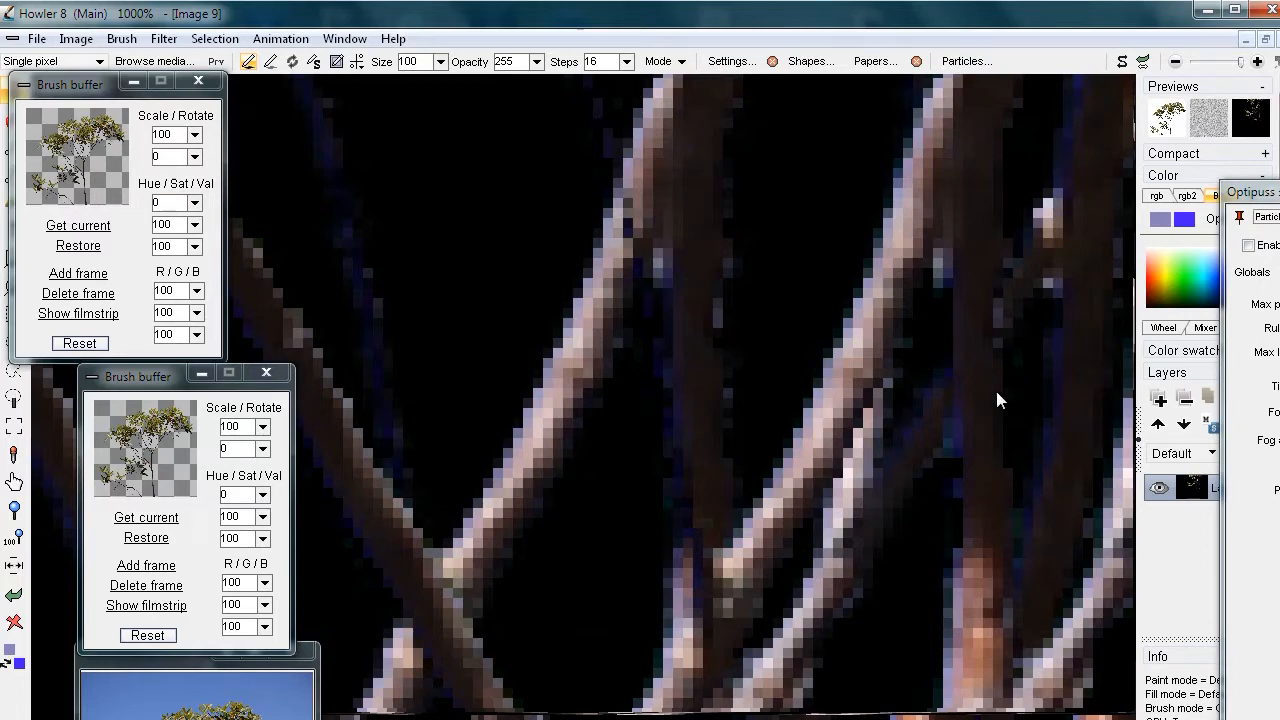
drag(976, 333, 677, 646)
drag(658, 510, 1031, 386)
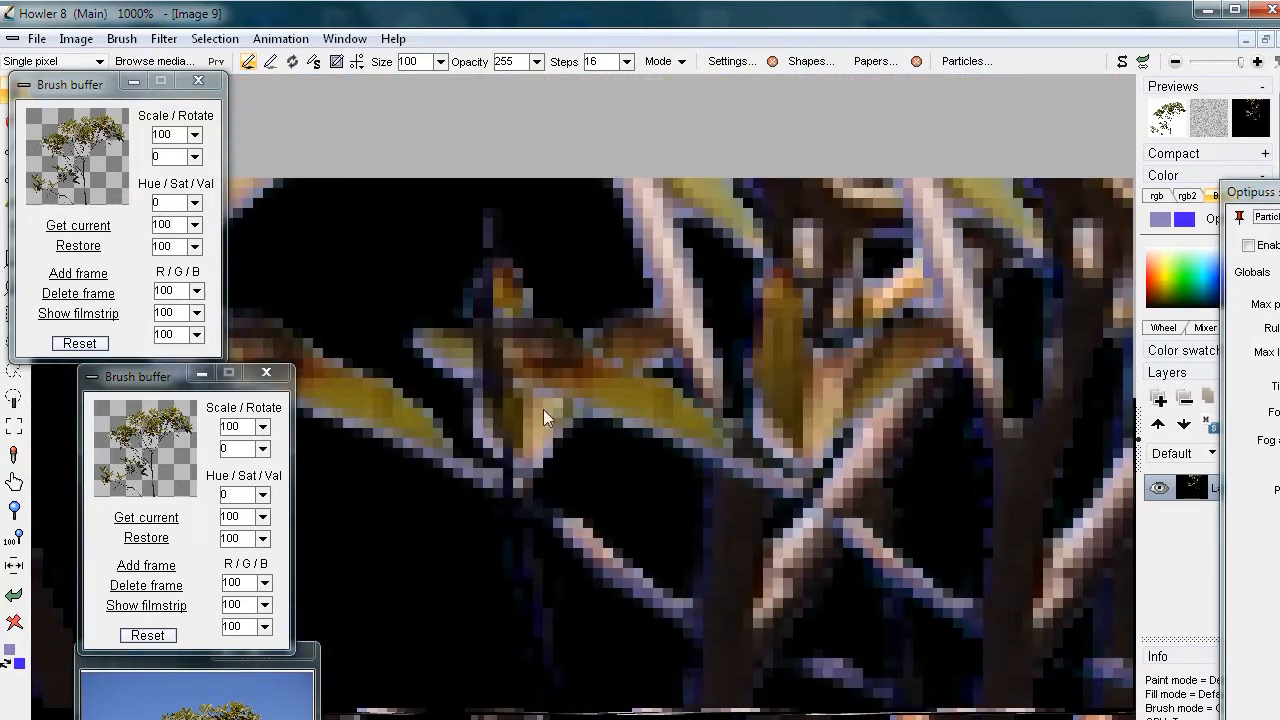
scroll(734, 371, down, 5)
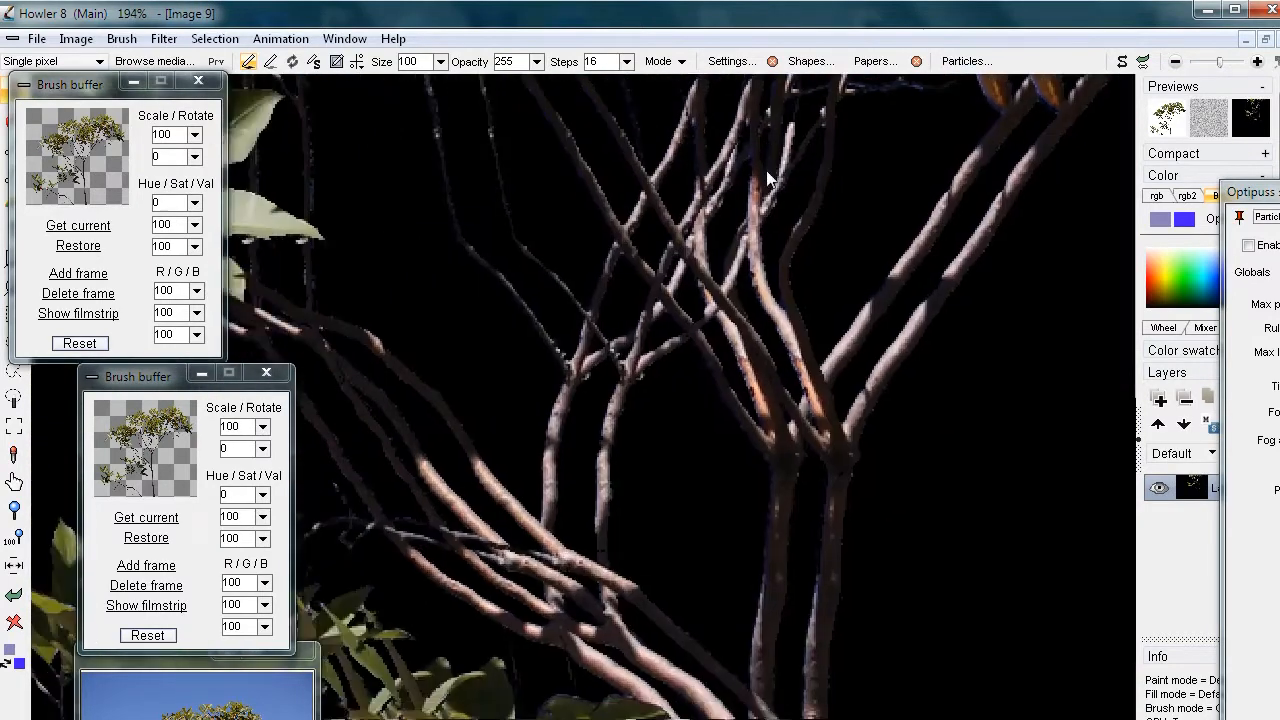
drag(436, 546, 922, 433)
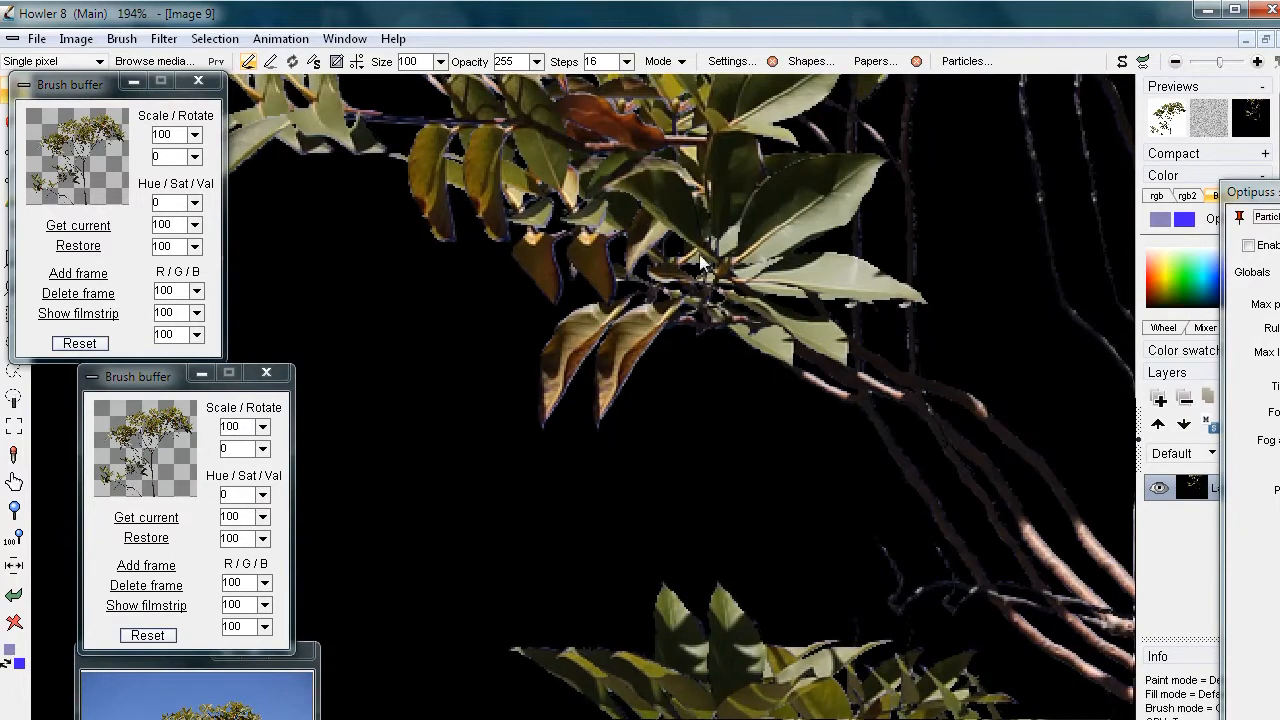
scroll(700, 262, up, 5)
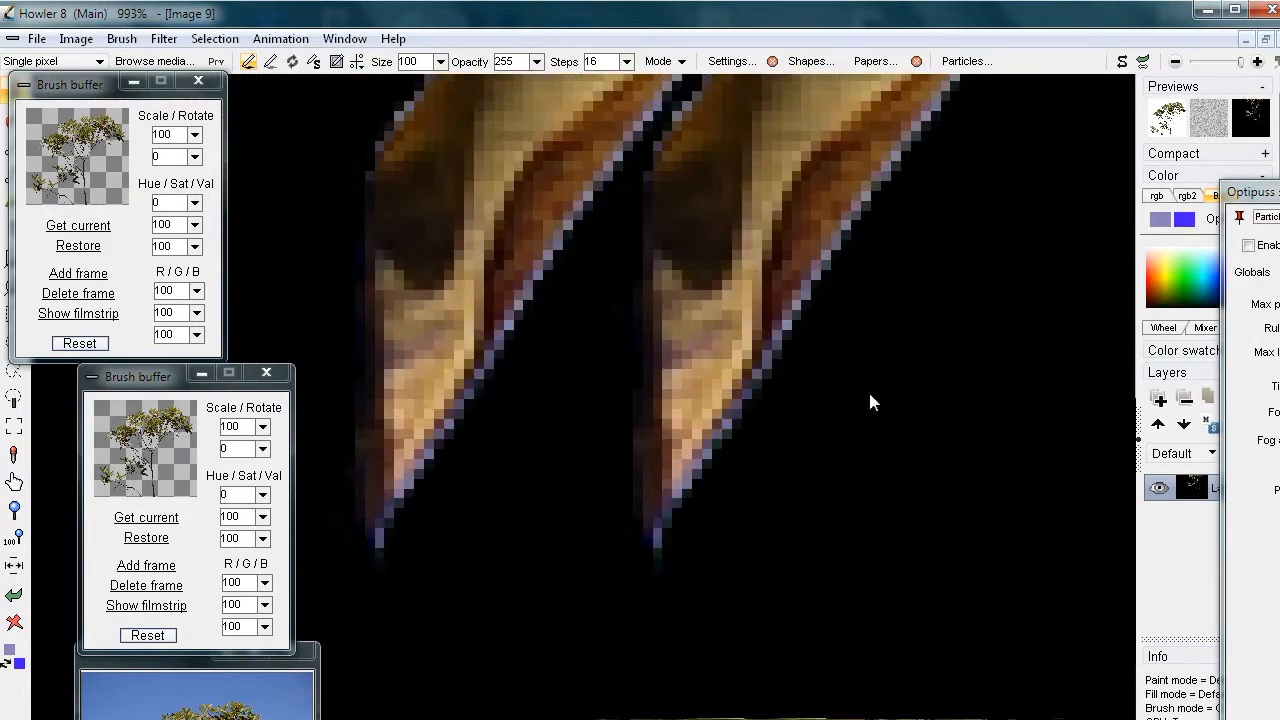
scroll(714, 446, down, 2)
scroll(870, 319, up, 3)
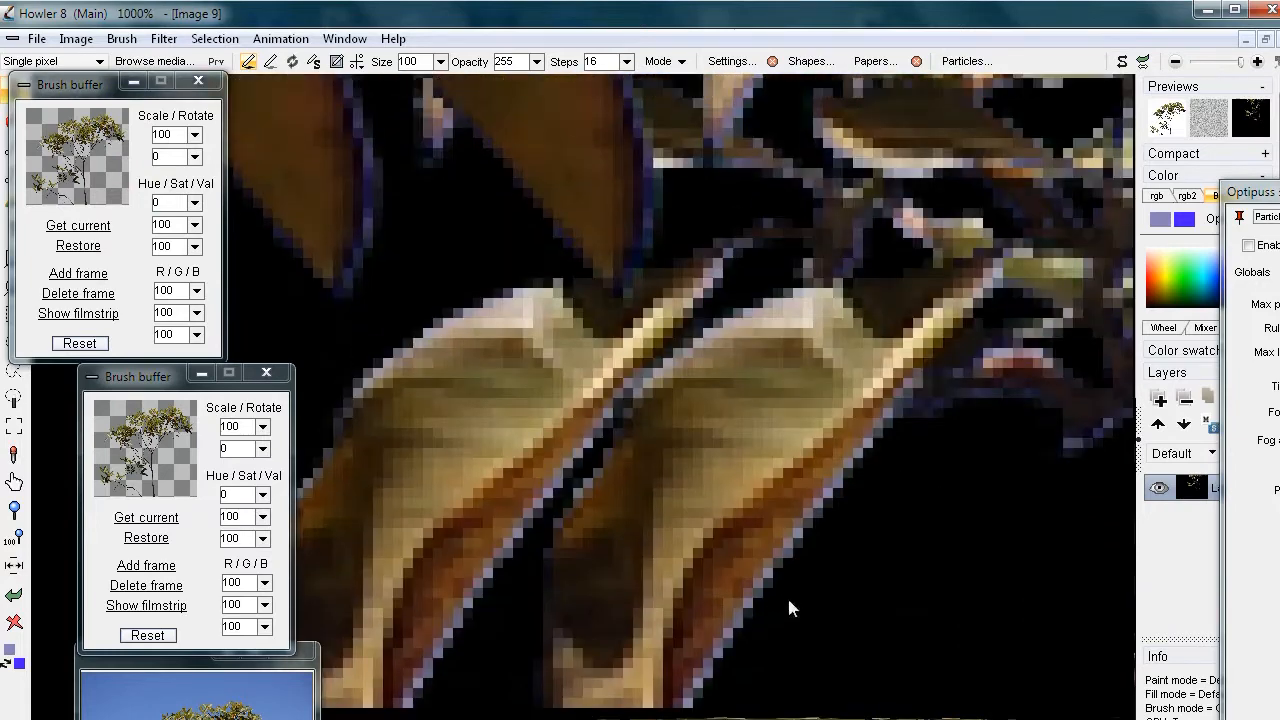
scroll(940, 493, down, 5)
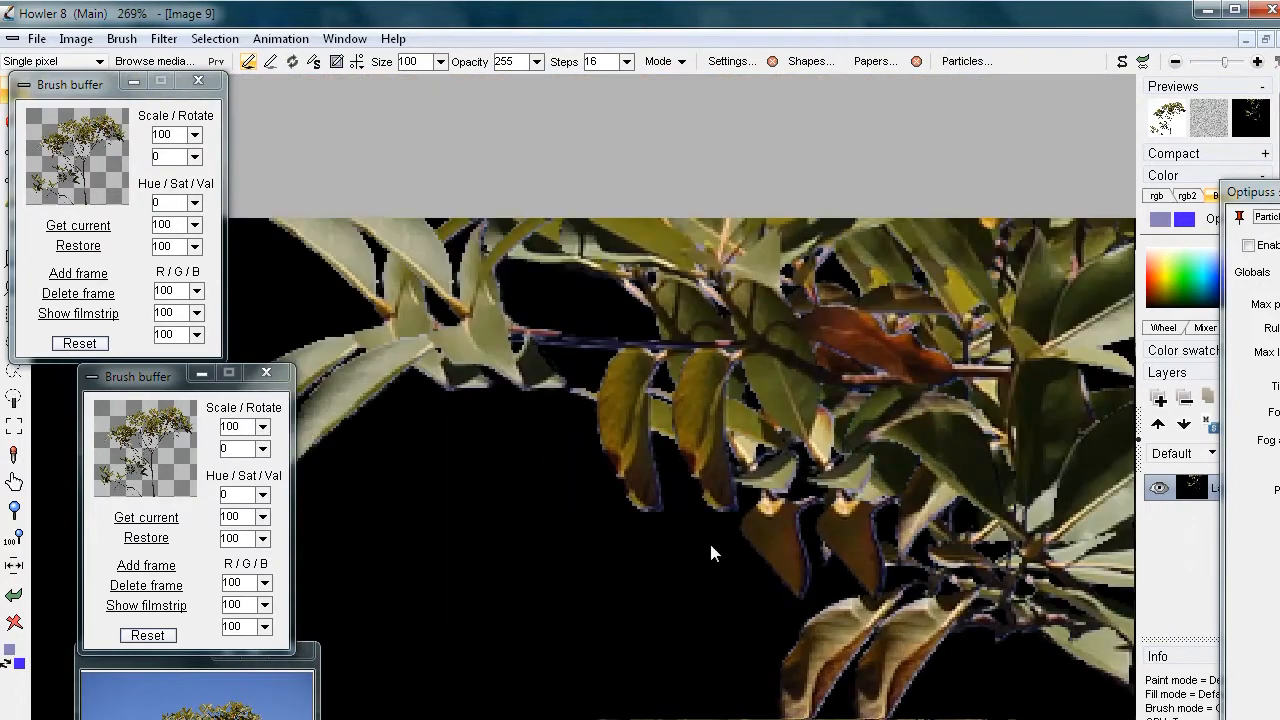
scroll(669, 502, up, 4)
drag(897, 635, 731, 520)
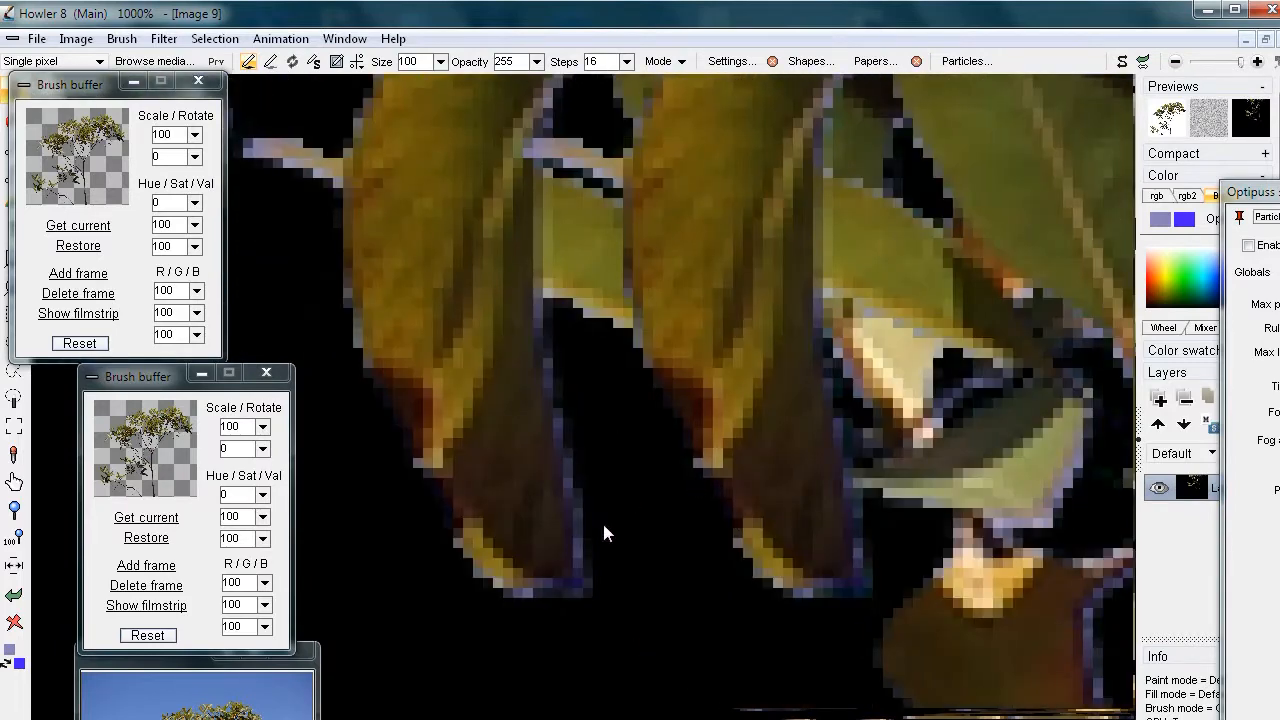
- Close both brush buffers after viewing the two stamped trees on black
scroll(582, 398, down, 8)
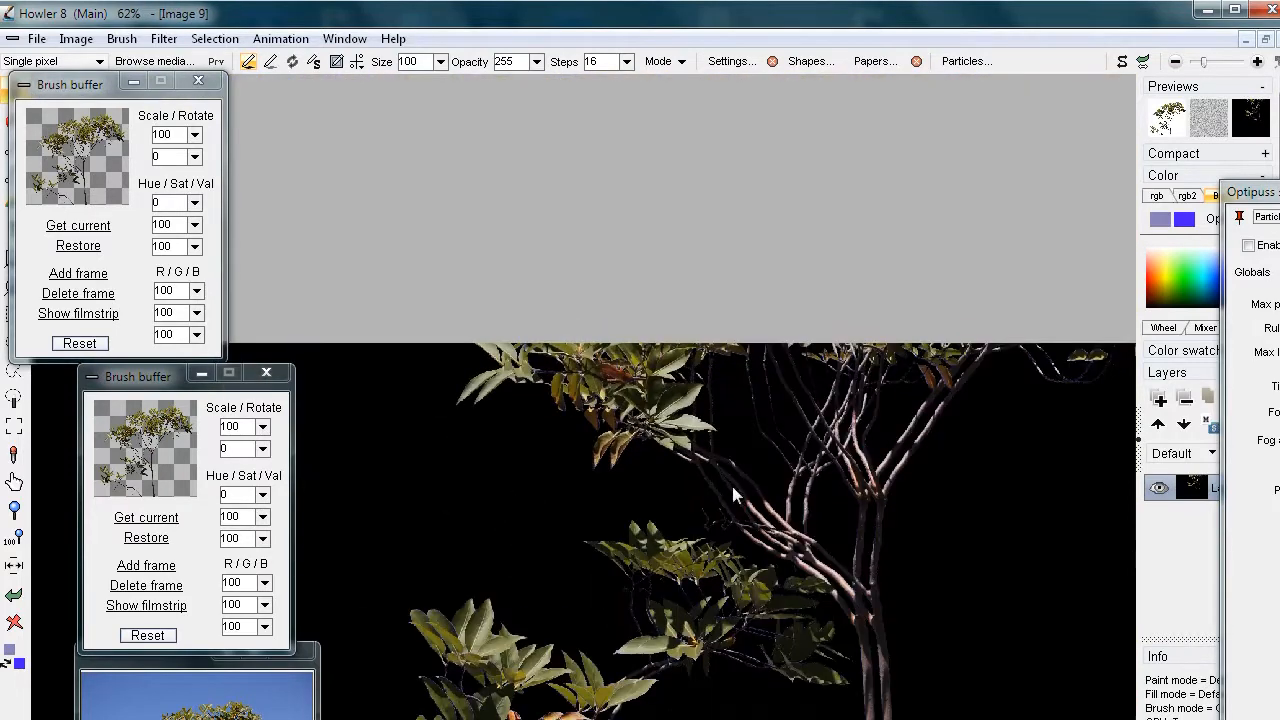
mouse_move(732, 486)
mouse_down()
mouse_move(722, 280)
mouse_move(736, 245)
mouse_move(864, 319)
mouse_move(812, 269)
mouse_up()
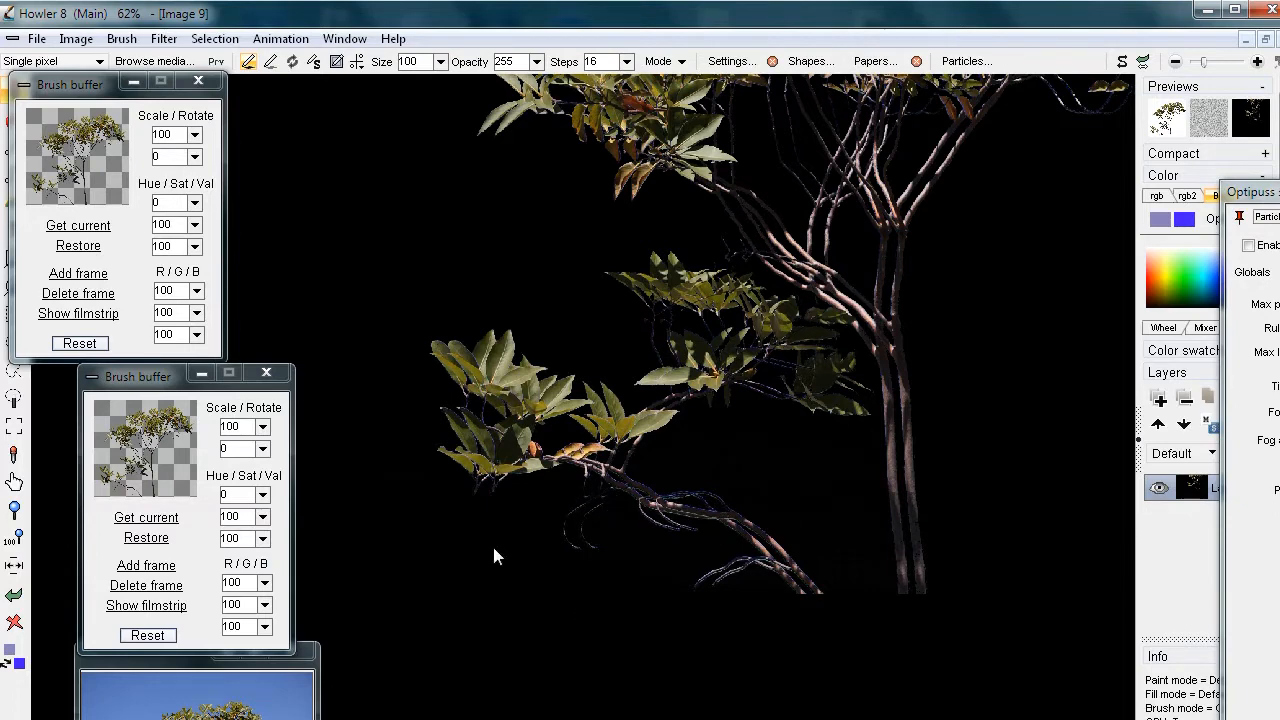
drag(577, 380, 580, 322)
scroll(753, 374, down, 1)
drag(753, 367, 767, 396)
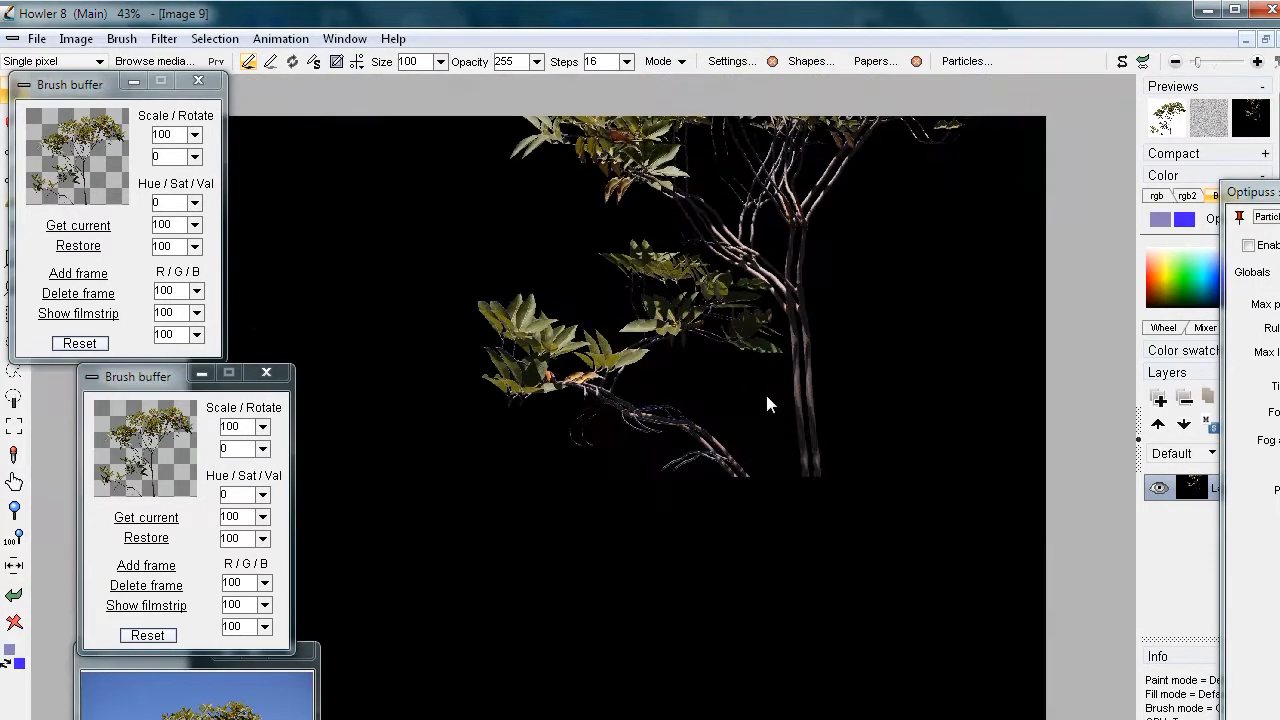
drag(715, 291, 709, 294)
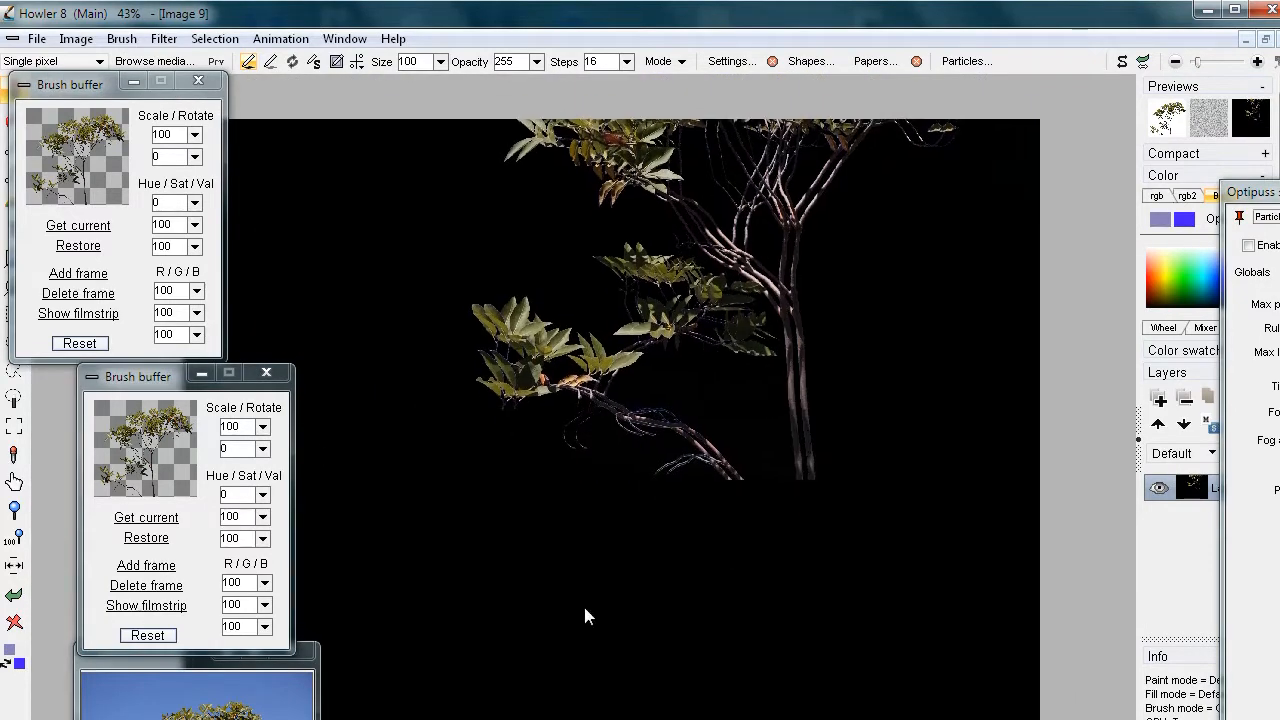
click(266, 373)
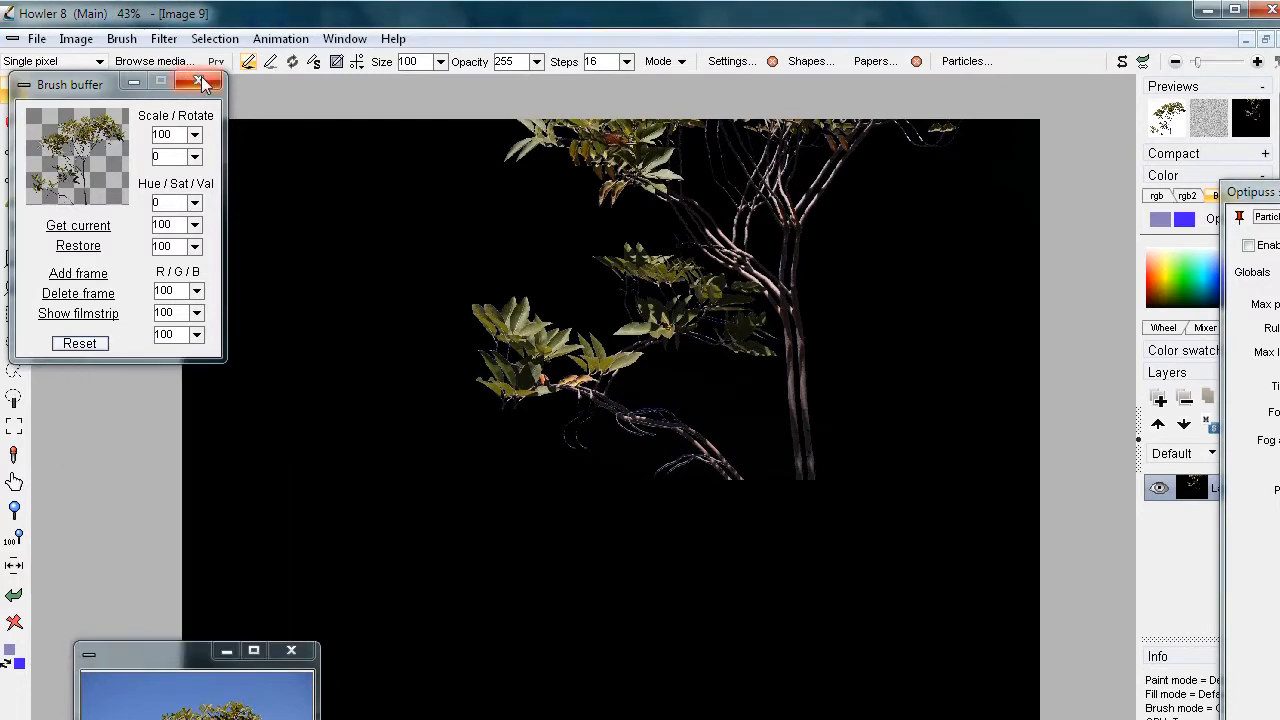
click(200, 82)
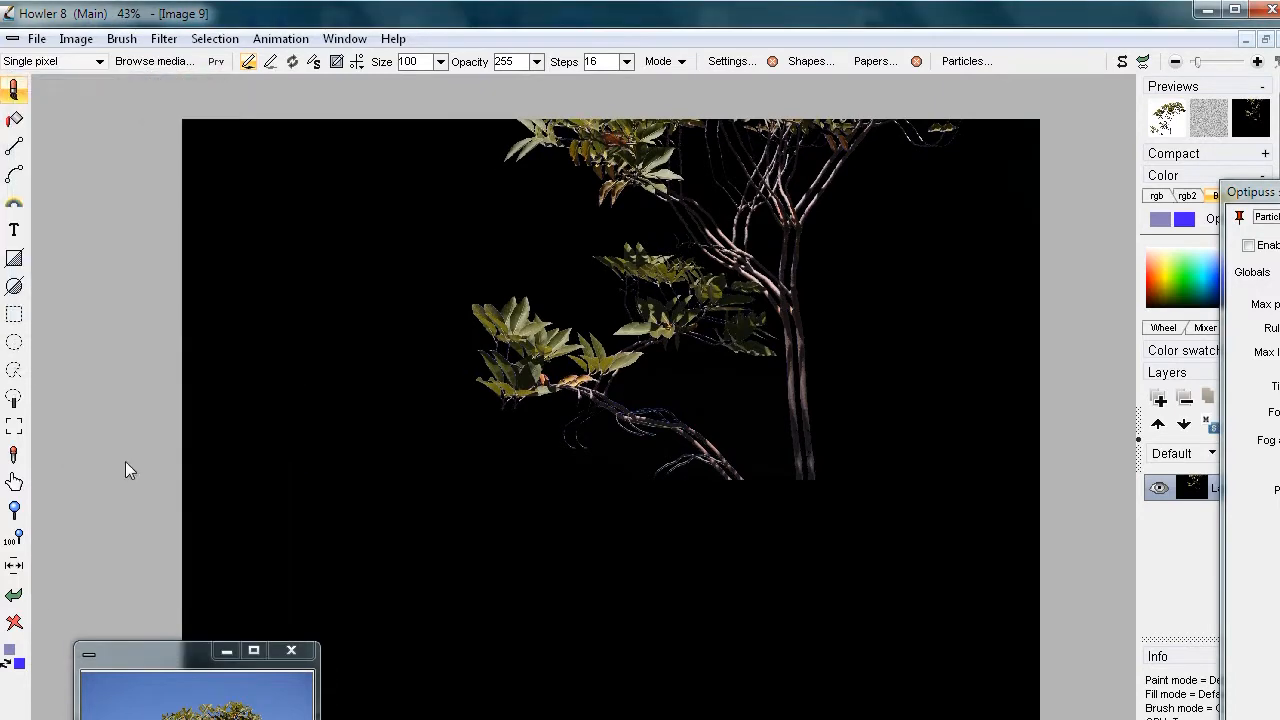
- Clear the stamped trees, restore the stored tree photo onto the canvas and shift its small preview window aside
click(18, 624)
drag(197, 698, 725, 336)
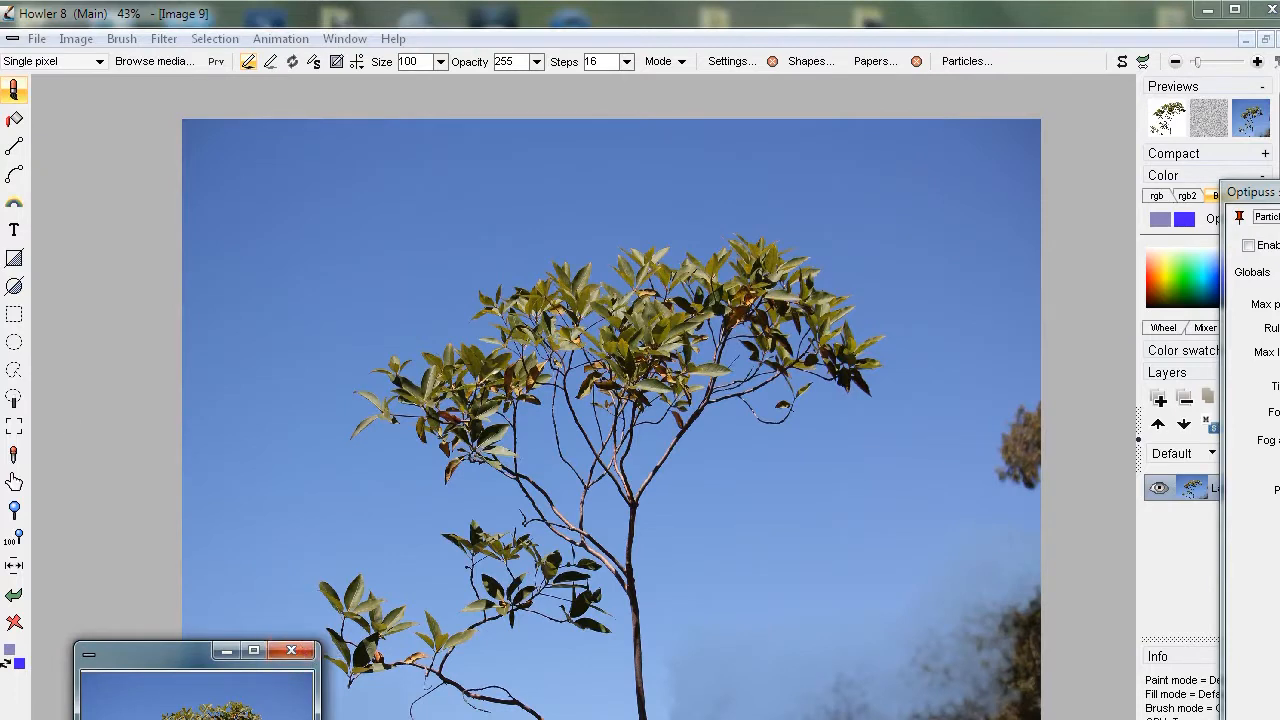
drag(1279, 710, 975, 678)
click(1107, 675)
drag(165, 685, 148, 670)
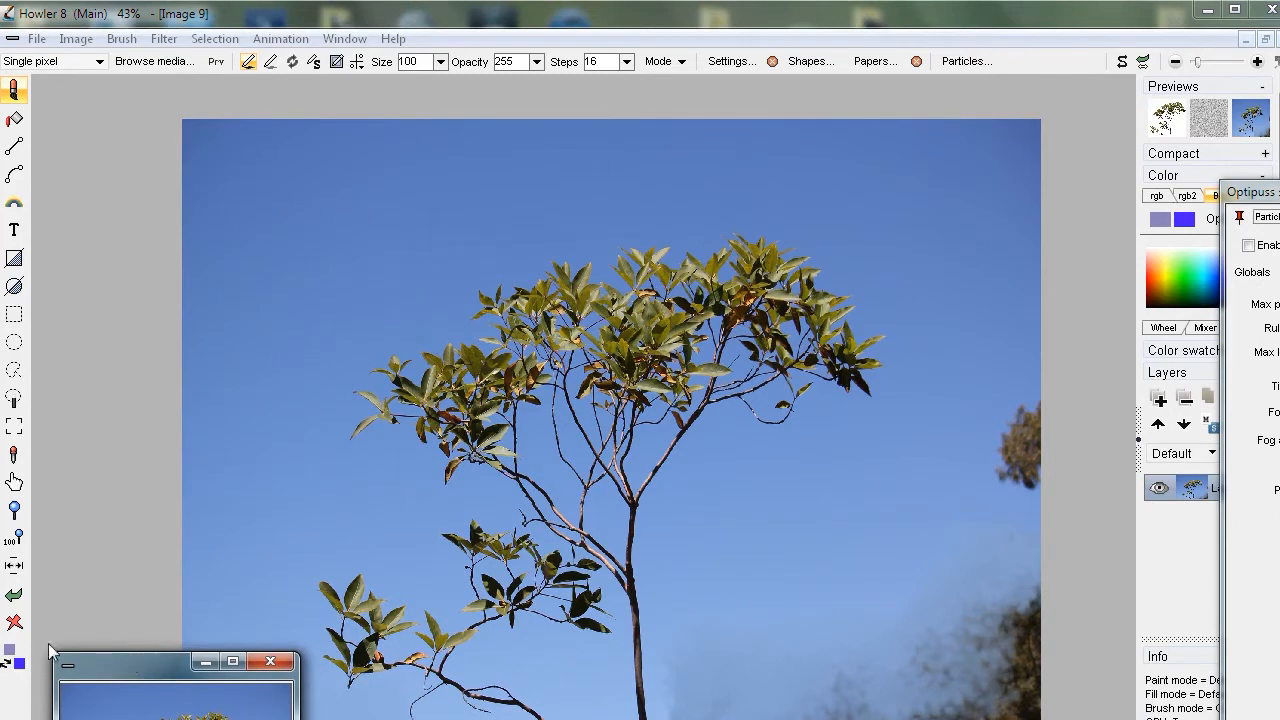
- Clear the canvas to the solid blue color and bring the Optipuss settings fully into view
click(16, 623)
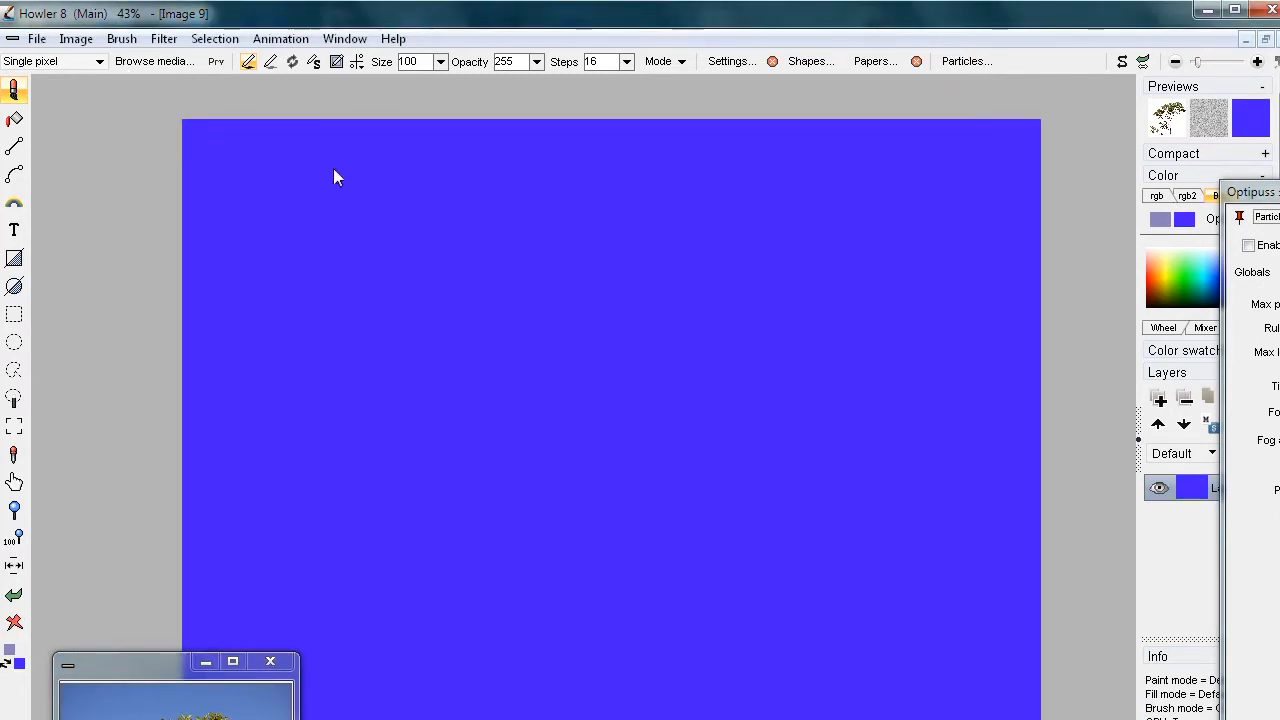
click(962, 62)
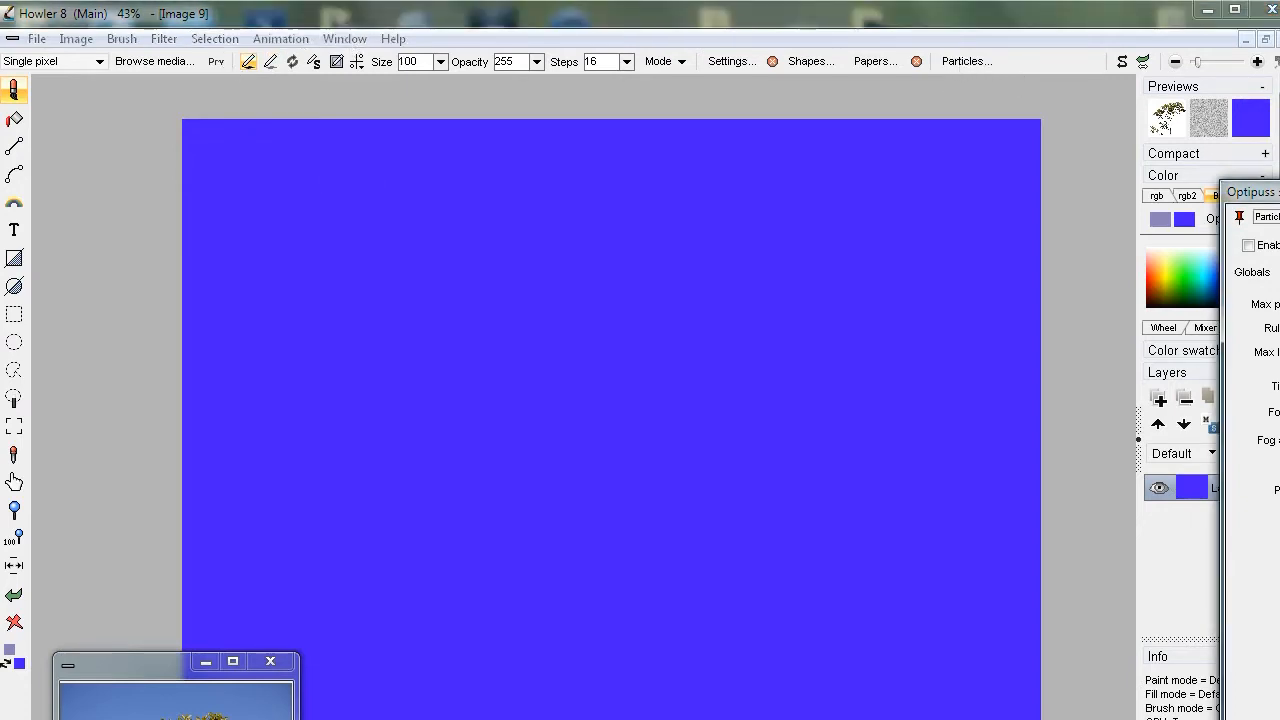
drag(1262, 191, 1004, 88)
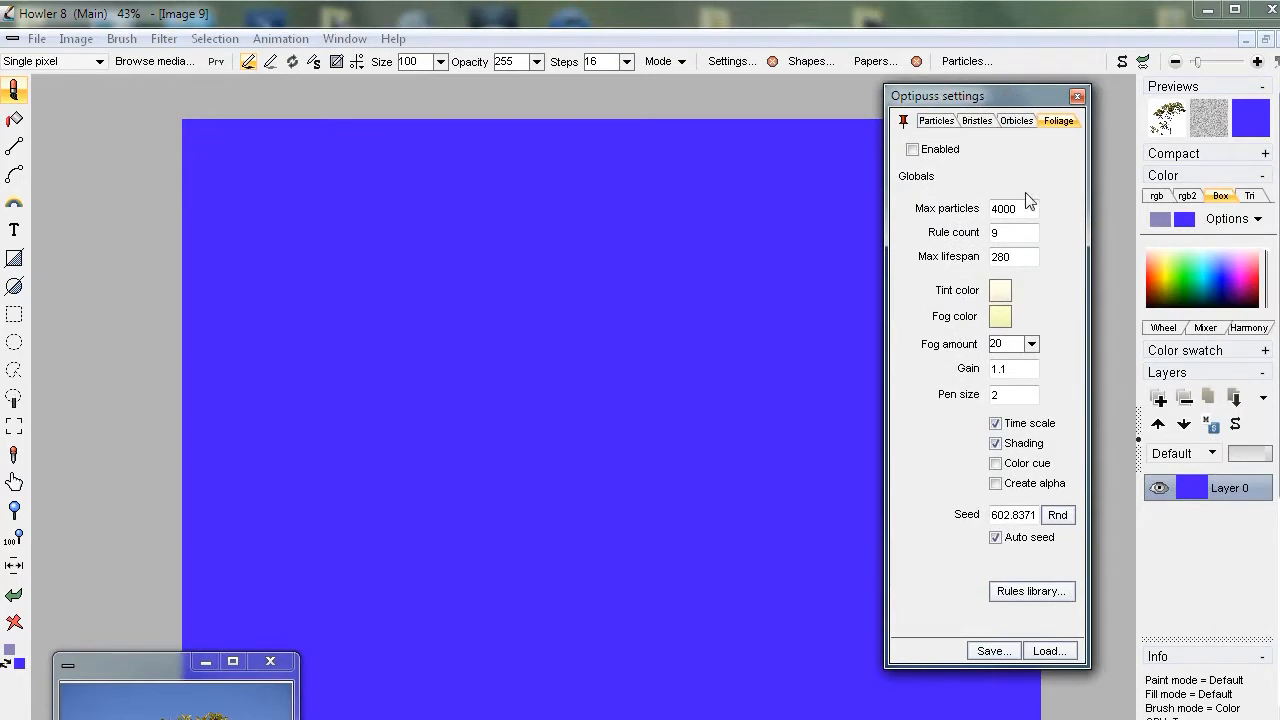
- Enable the Foliage module in the Optipuss settings and load the preset Classic 04.fol
click(937, 121)
click(977, 121)
click(1016, 121)
click(1058, 121)
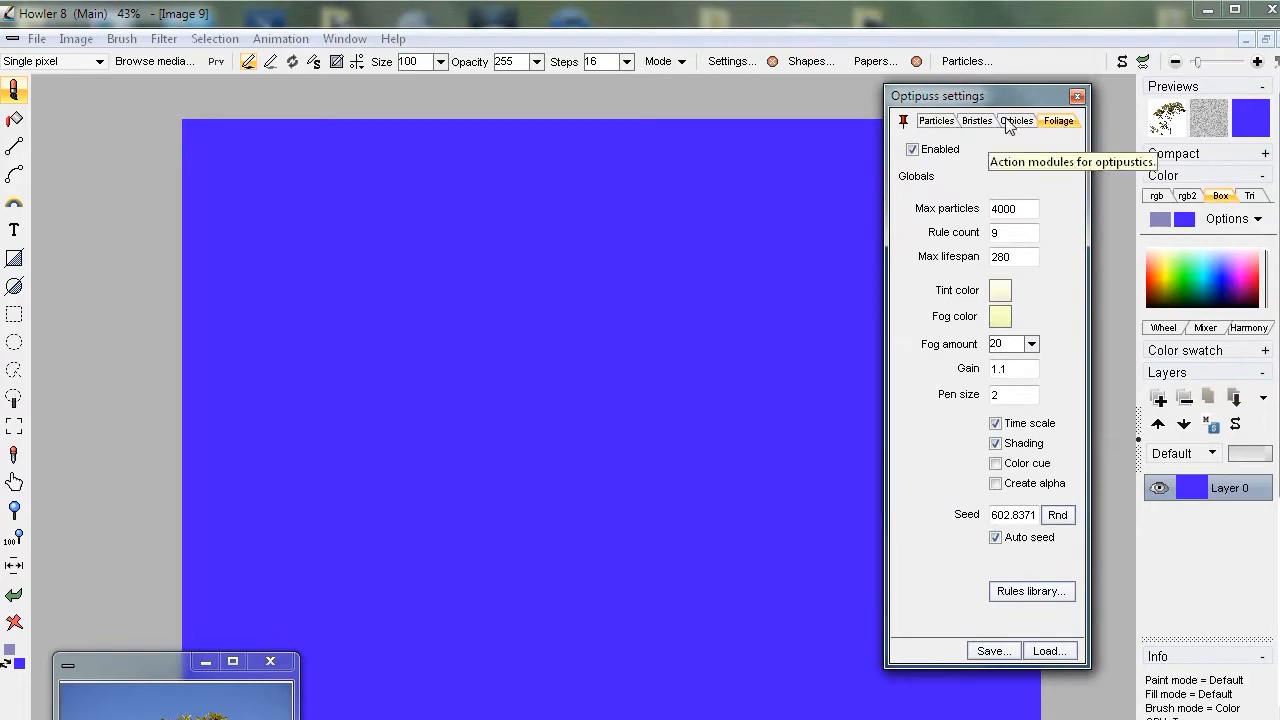
click(1066, 650)
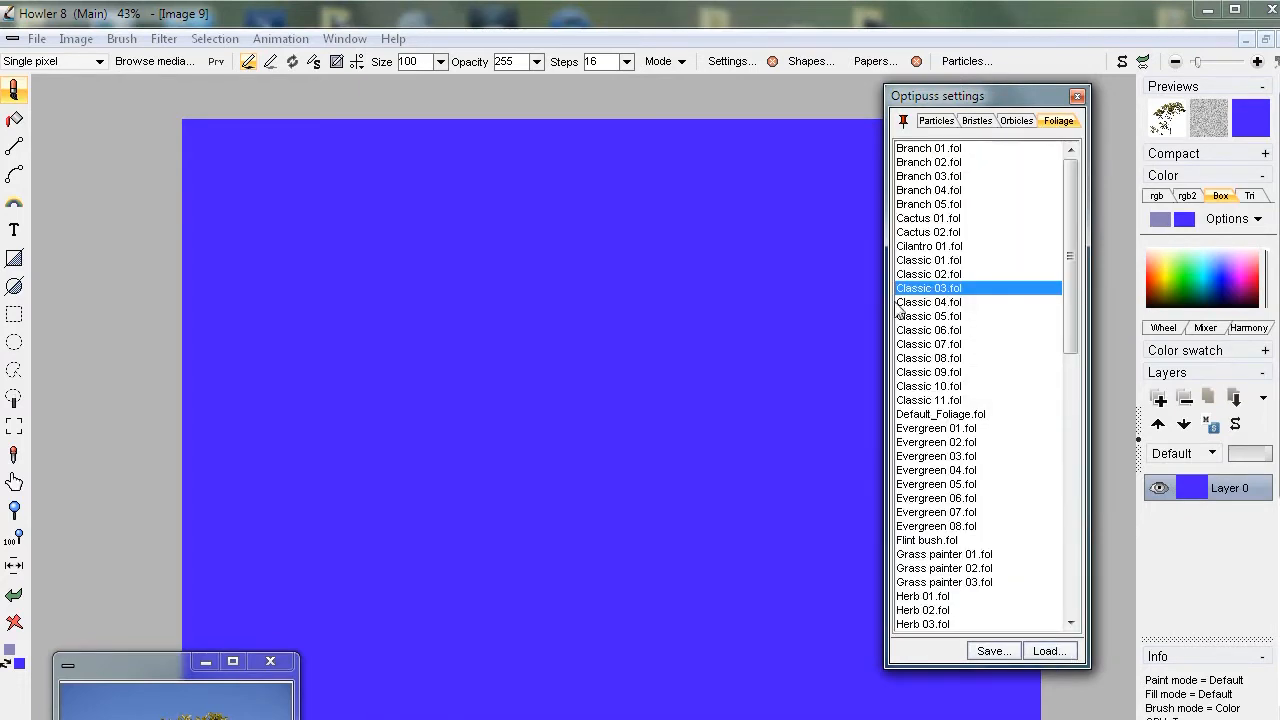
double_click(927, 303)
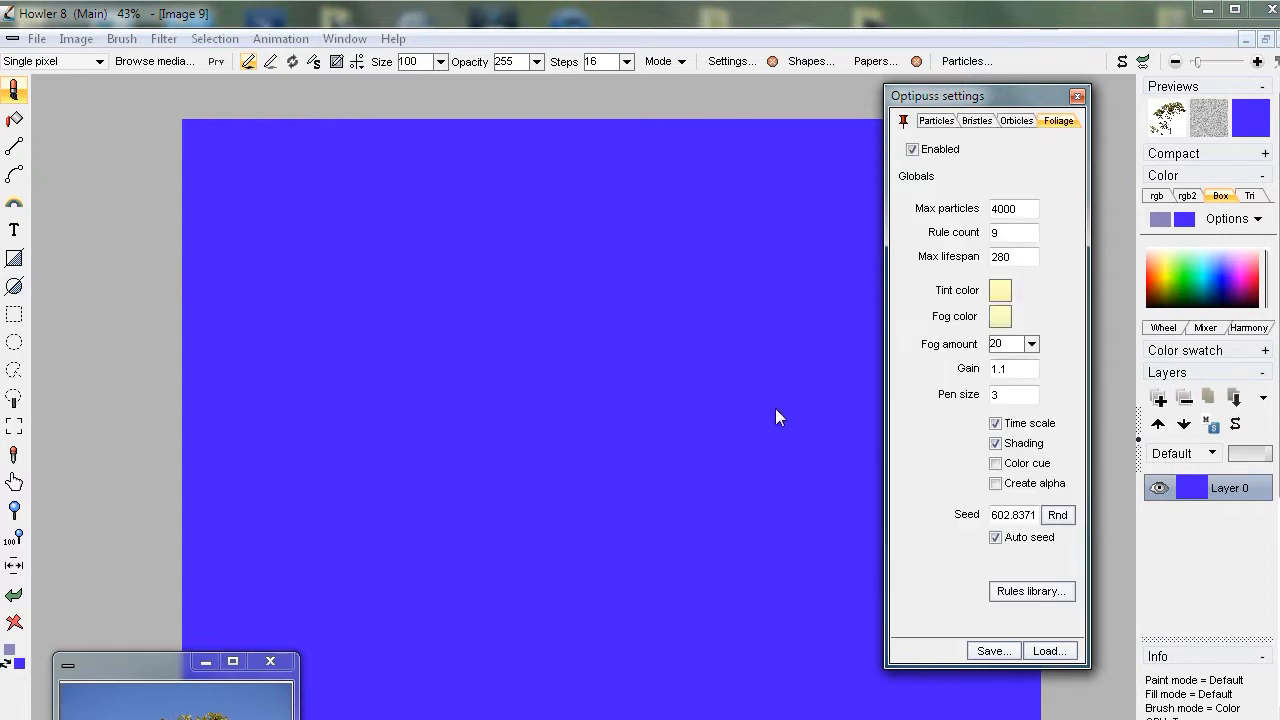
- Paint one Classic 04 foliage tree near the bottom center of the blue canvas
scroll(672, 399, down, 3)
drag(627, 513, 599, 474)
scroll(622, 382, up, 1)
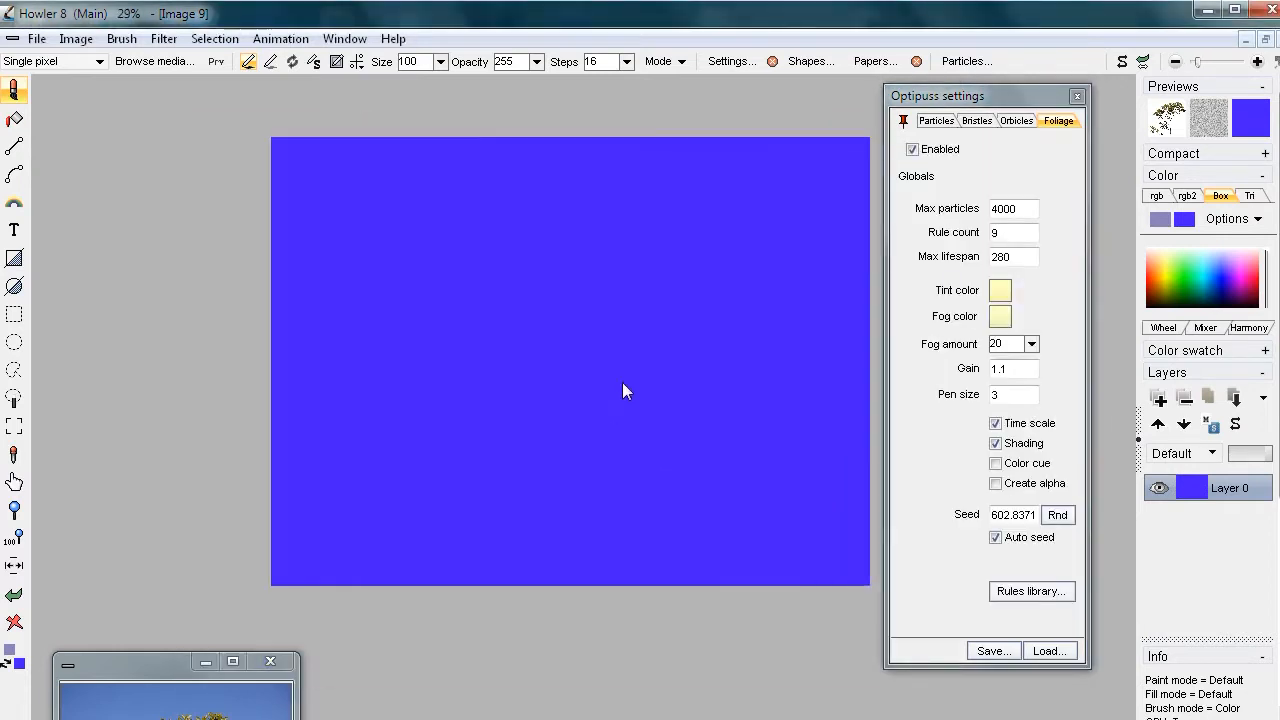
scroll(622, 384, up, 1)
click(589, 588)
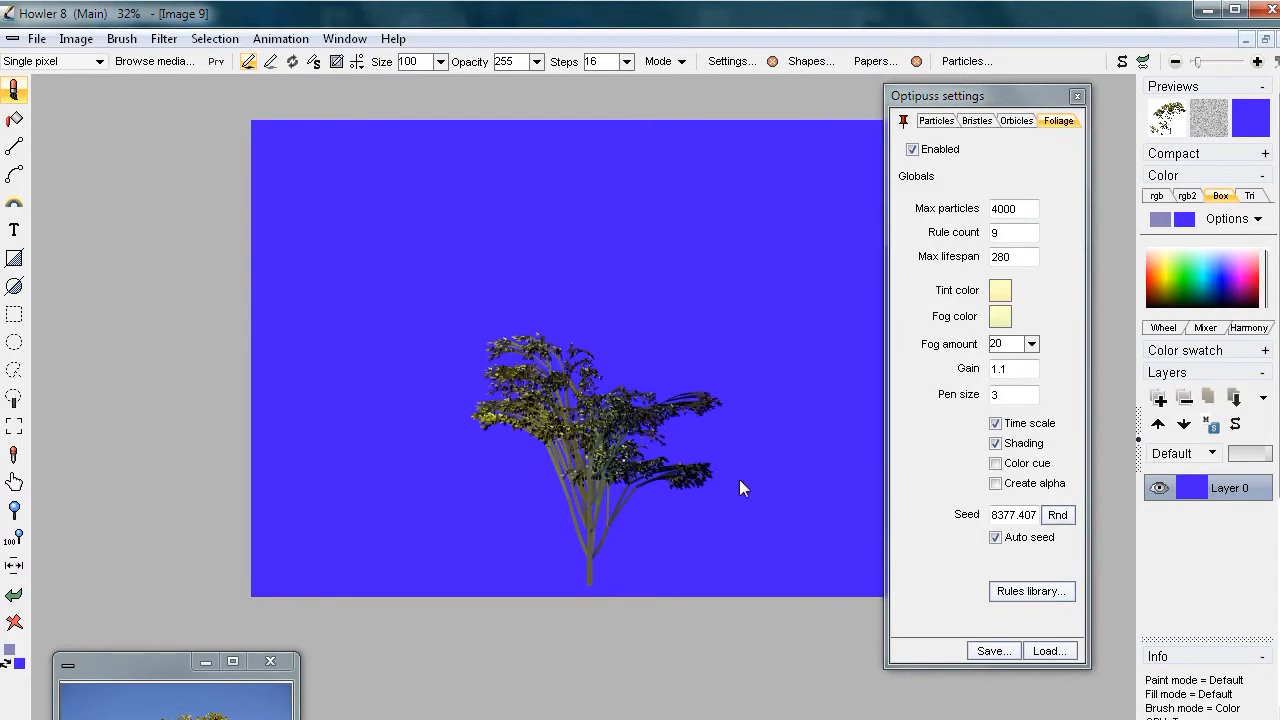
- Load the foliage preset Classic 07.fol, clear the canvas and paint a trial tree at its bottom center
click(1048, 652)
double_click(925, 346)
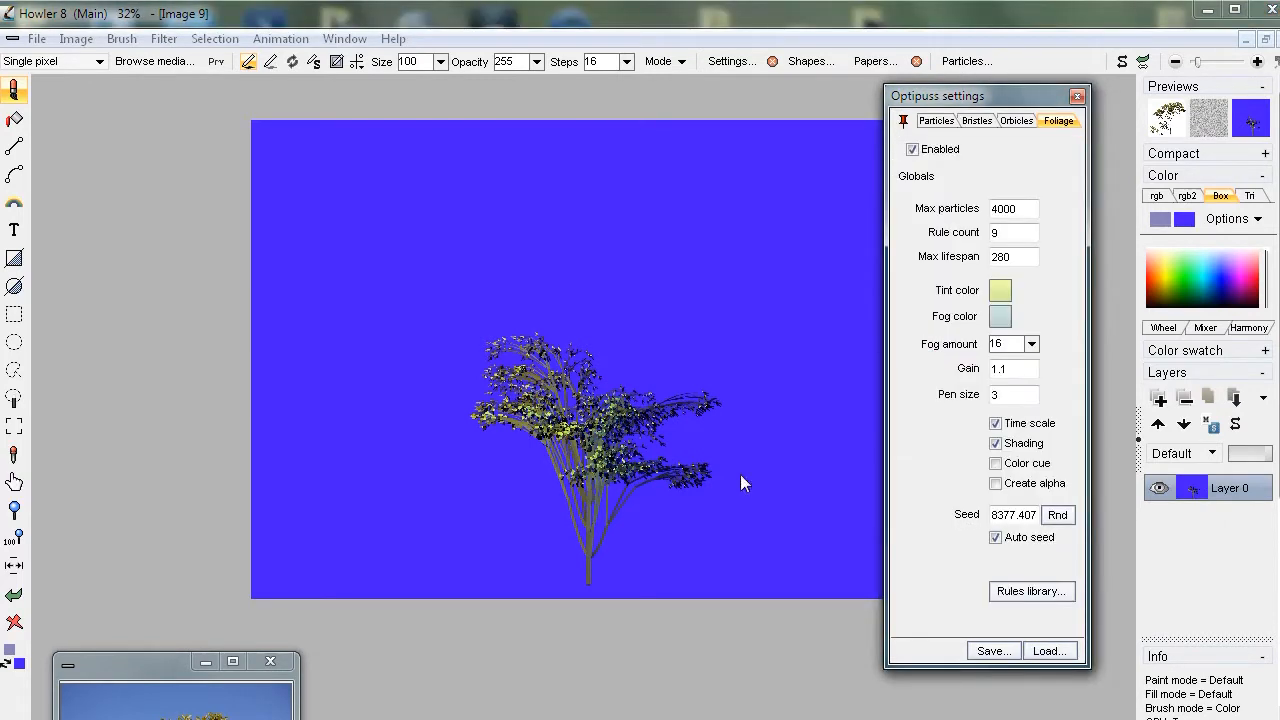
click(14, 623)
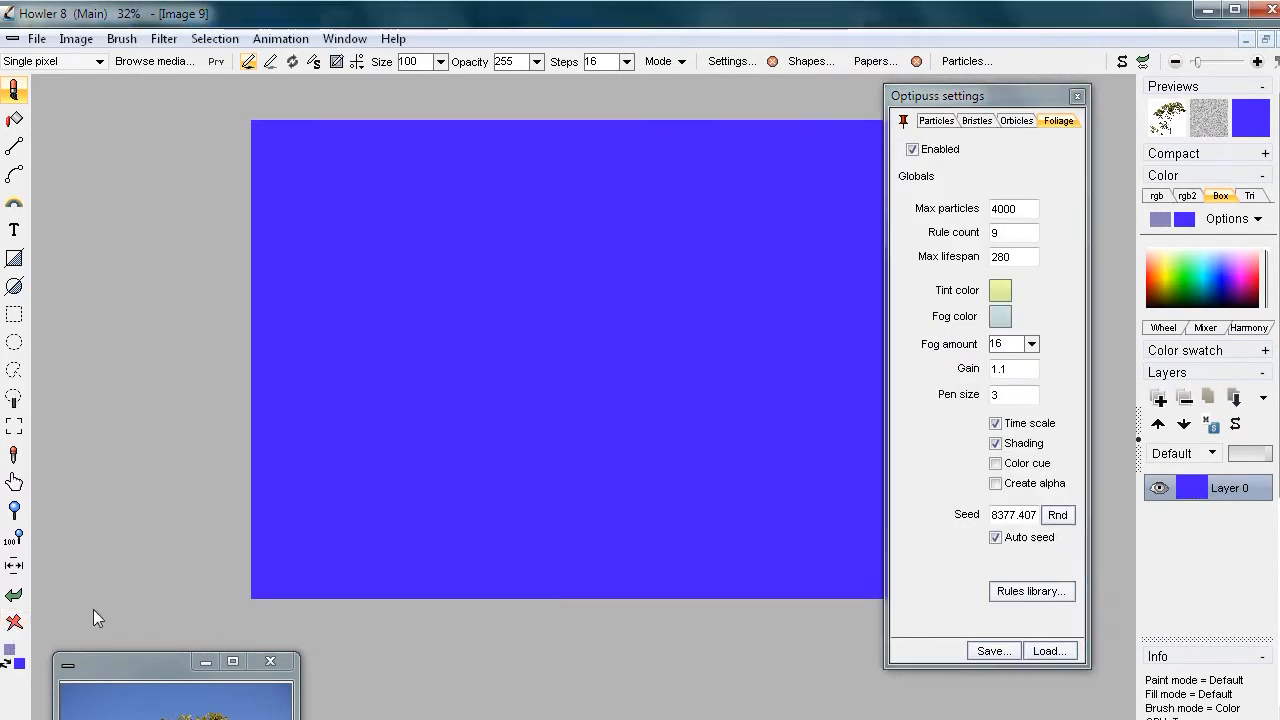
click(598, 591)
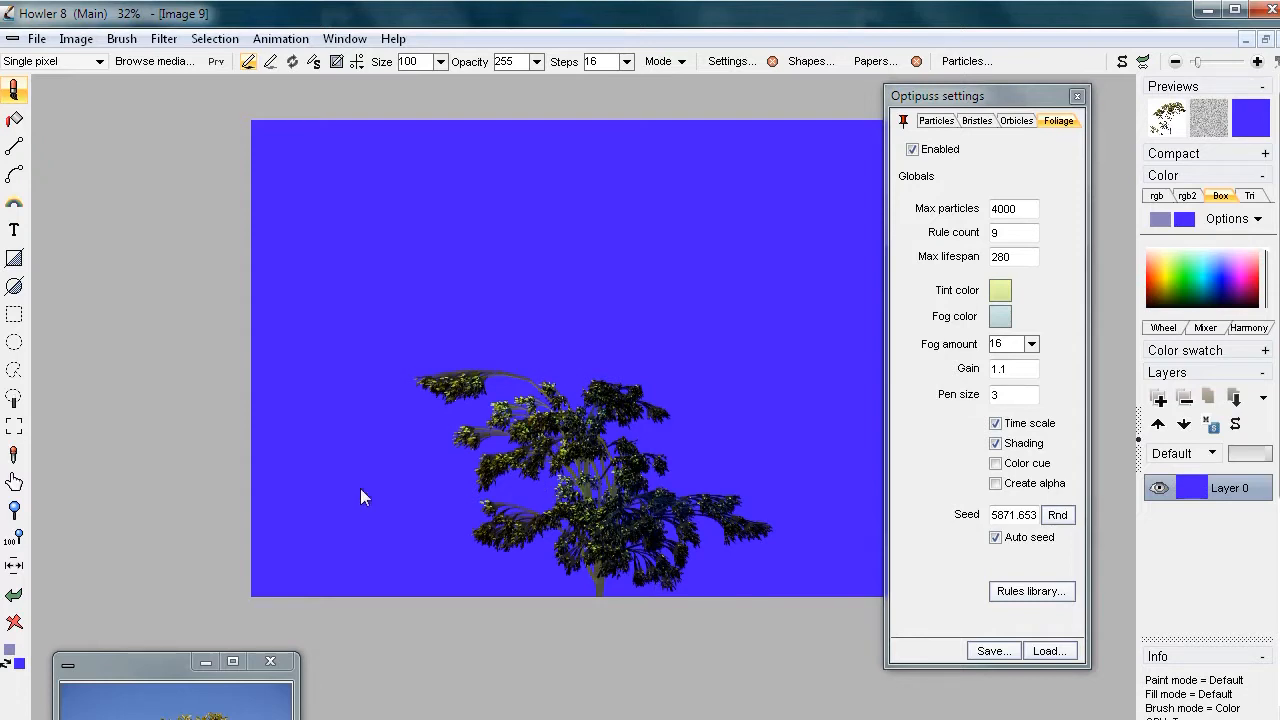
- Clear the trial tree, turn on Create alpha for foliage and paint a new tree in the lower middle of the canvas
click(12, 628)
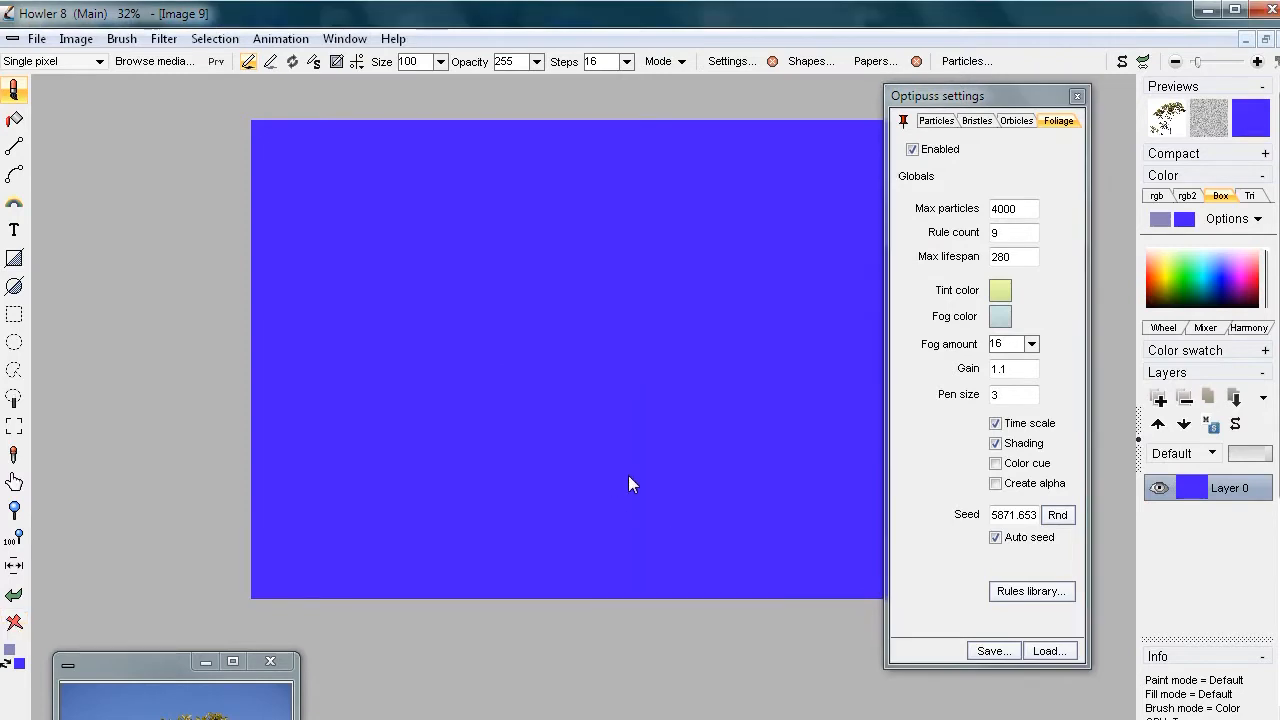
click(998, 485)
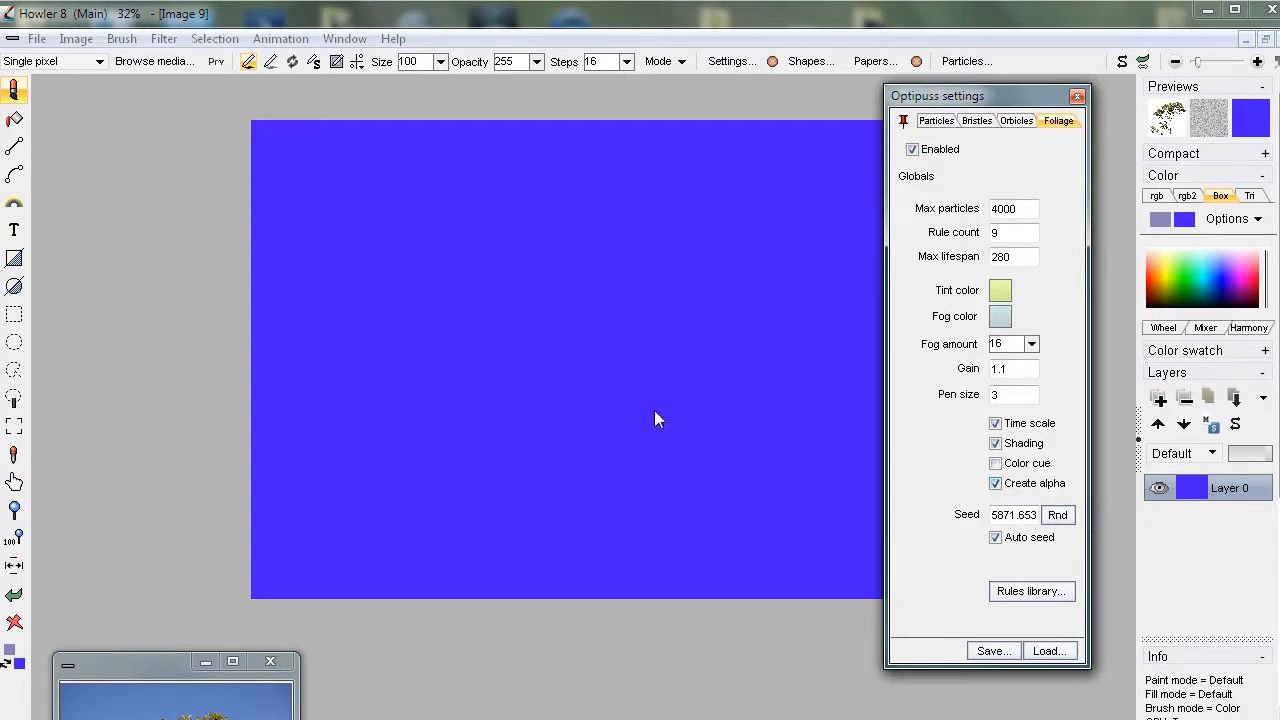
drag(585, 398, 492, 406)
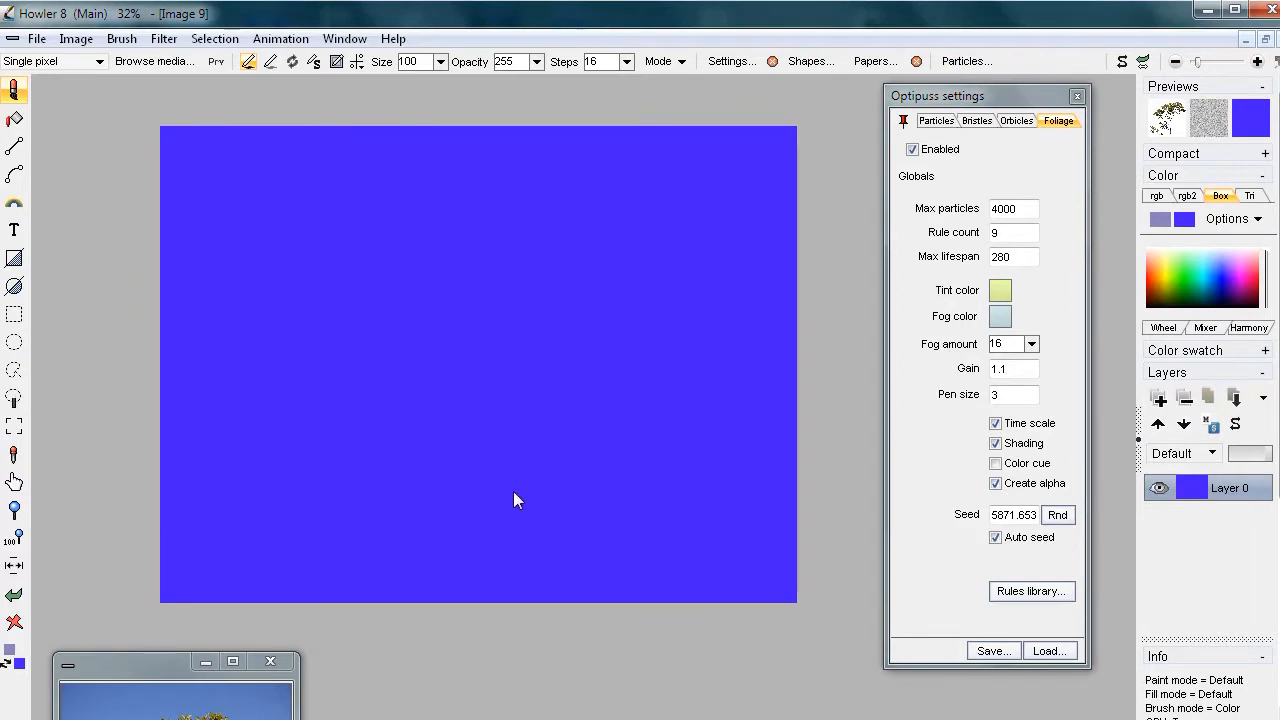
click(467, 524)
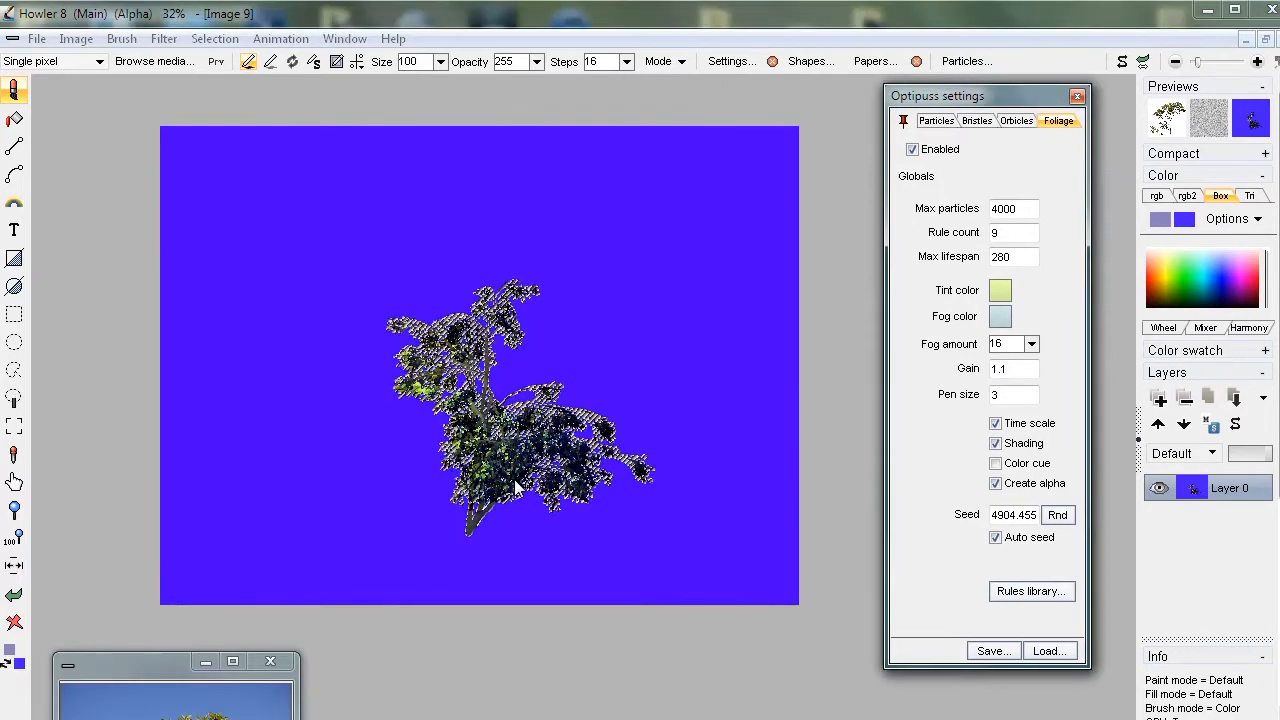
- Inspect the foliage tree's edges, turn off Overlay alpha and invert the tree's alpha
scroll(522, 422, up, 3)
scroll(522, 430, up, 5)
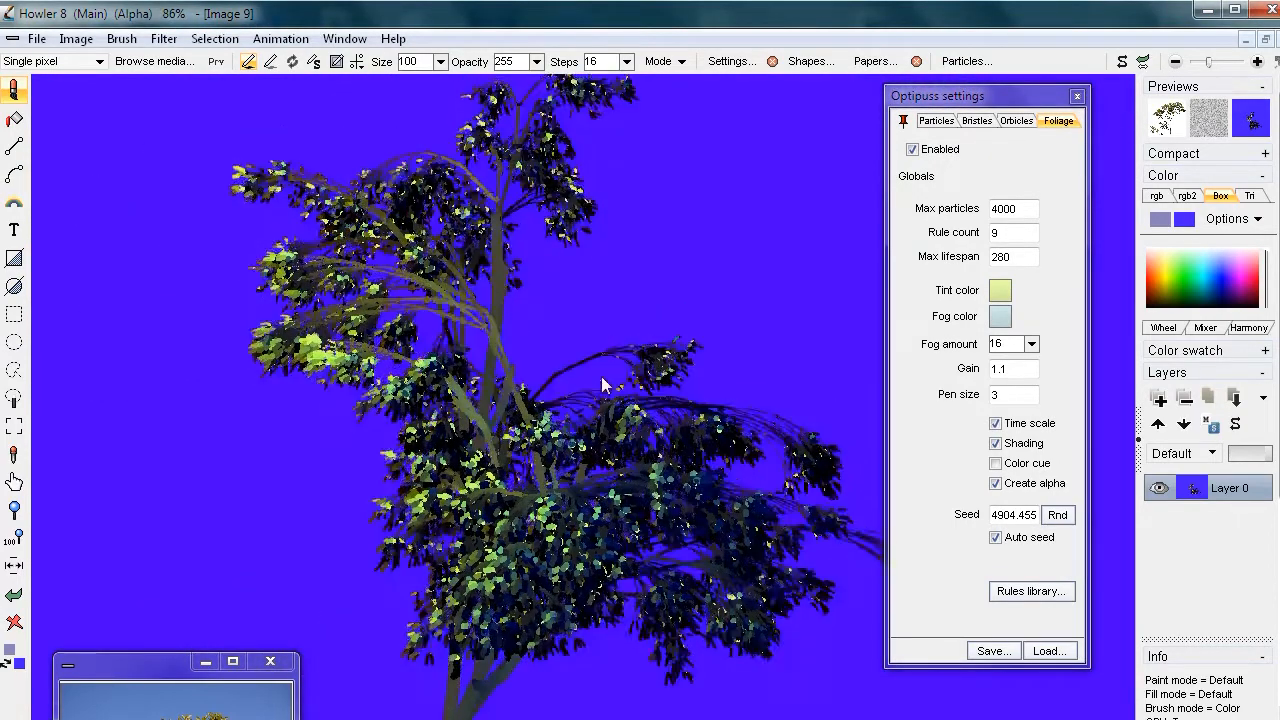
scroll(498, 370, down, 4)
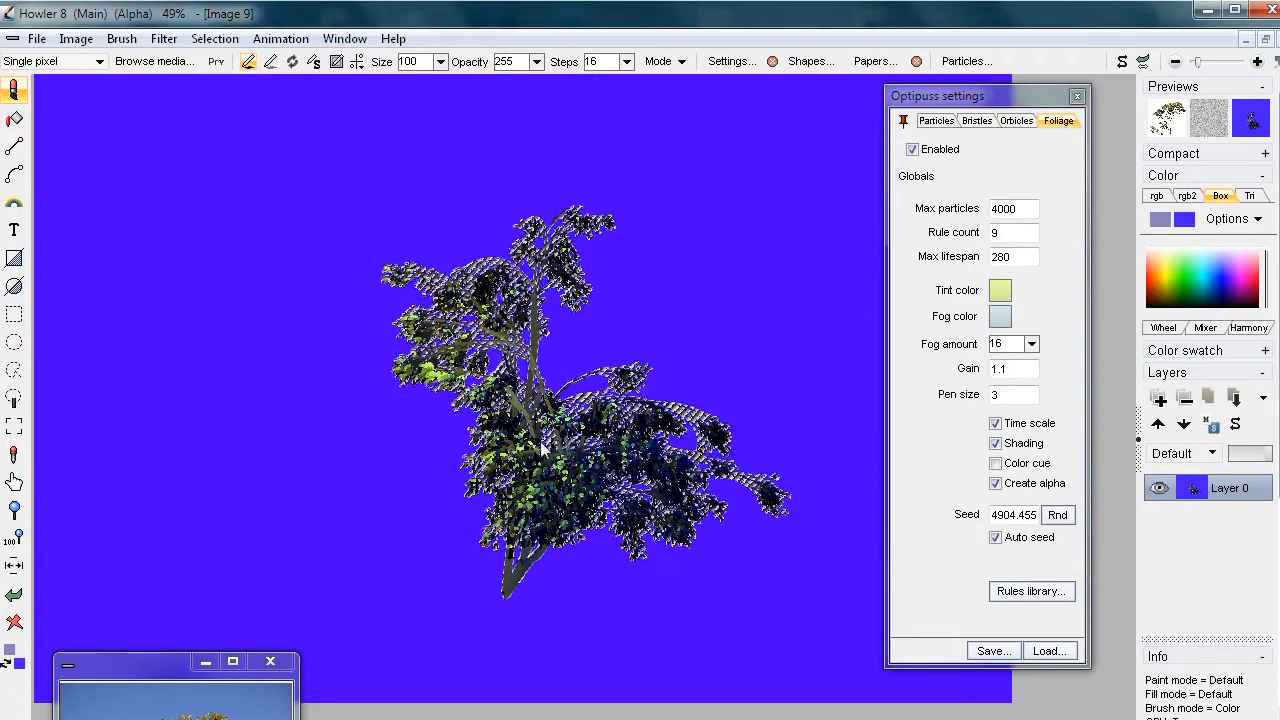
click(207, 40)
click(115, 238)
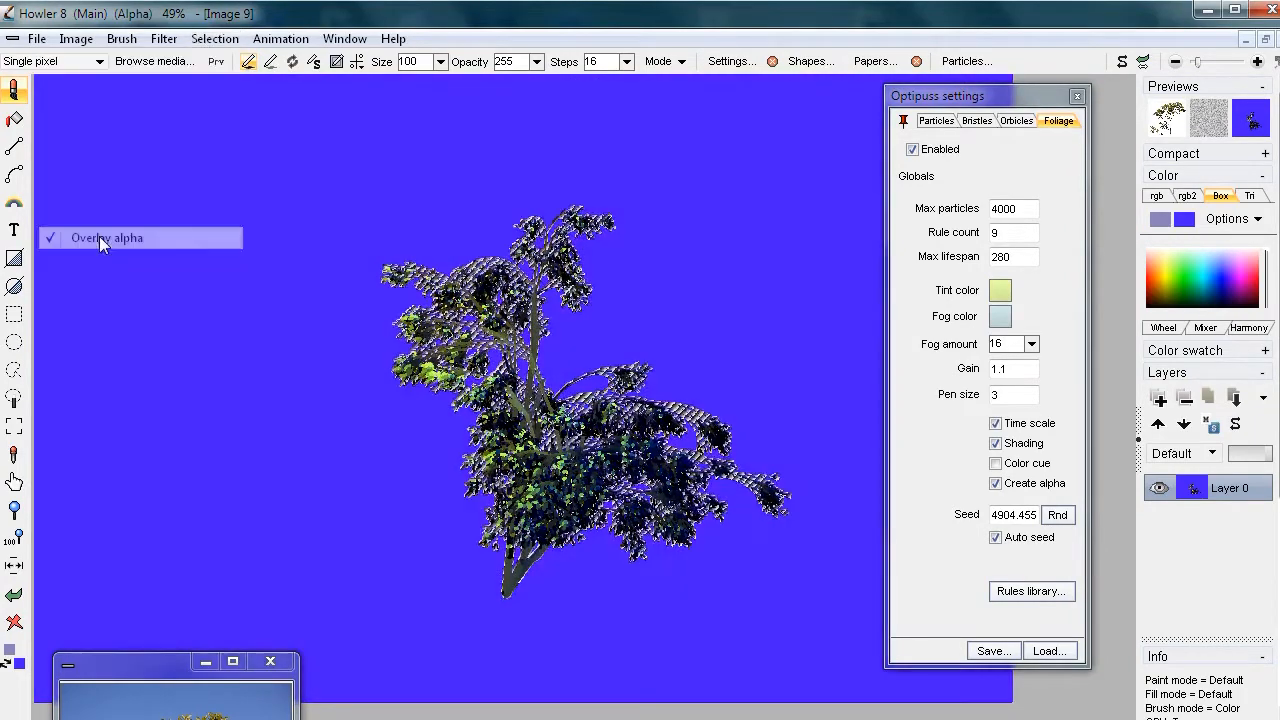
click(207, 40)
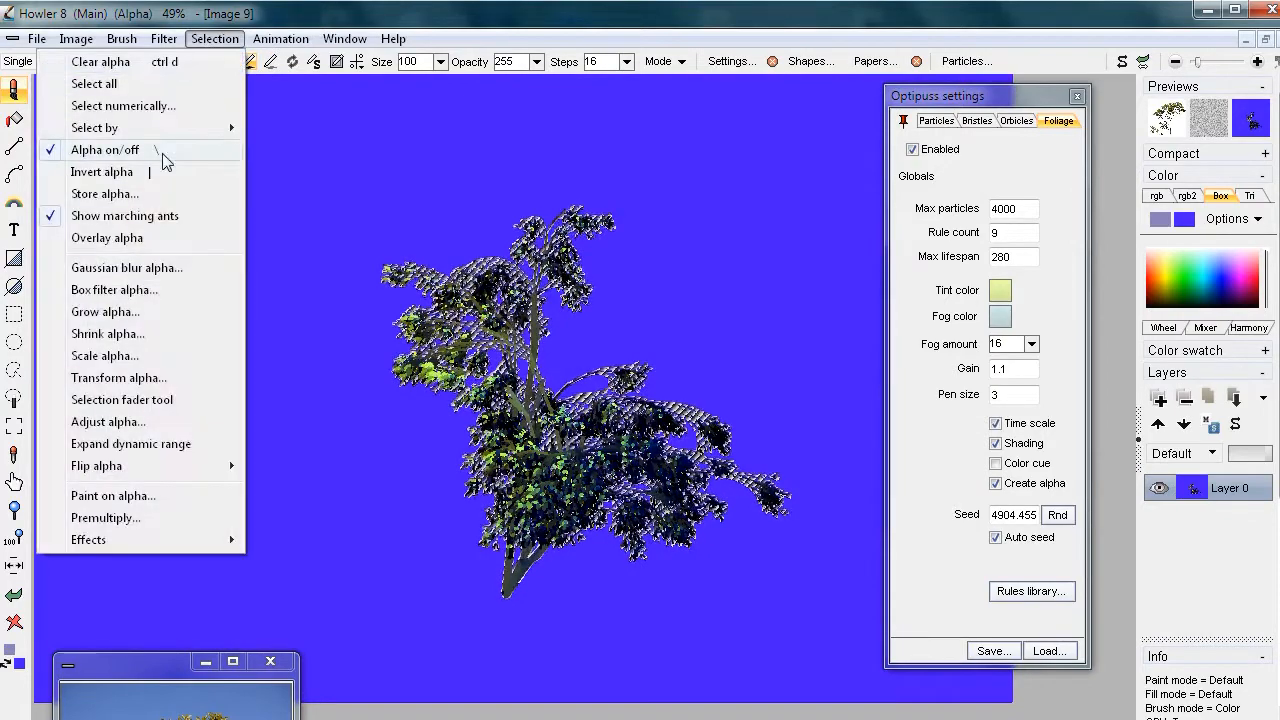
click(120, 171)
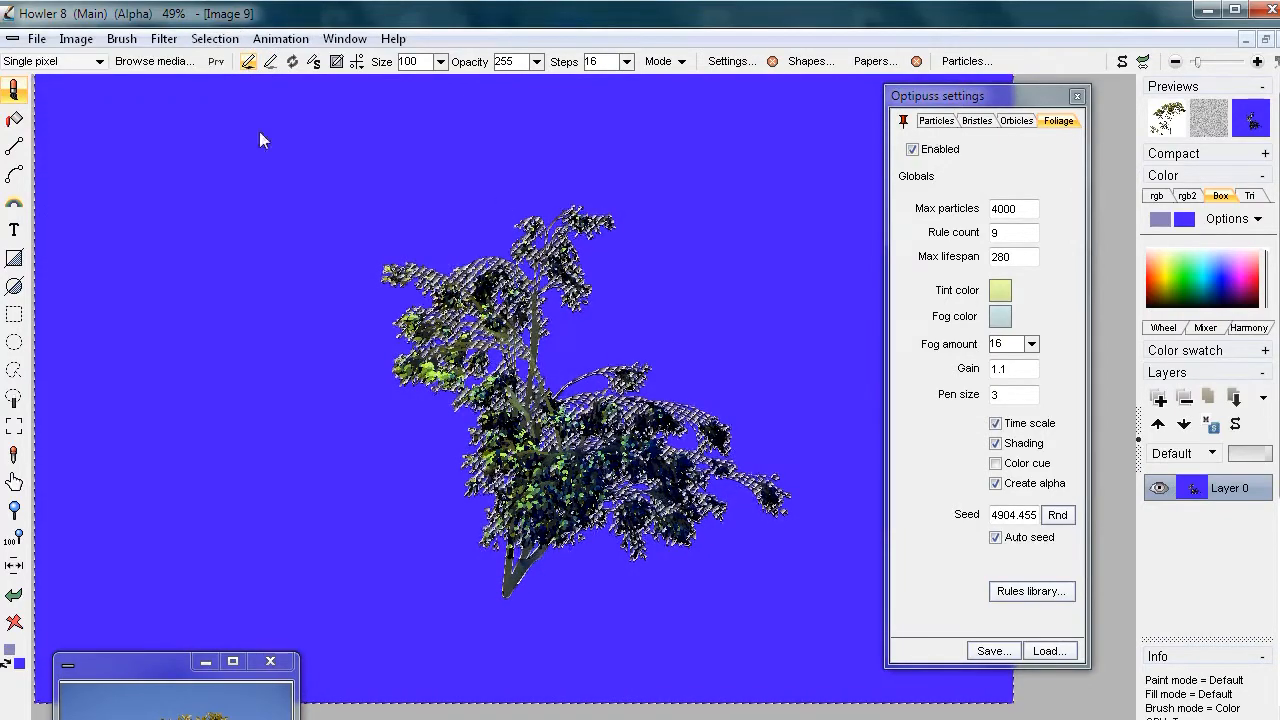
- Show the alpha overlay on the inverted tree selection and hide it again
click(215, 39)
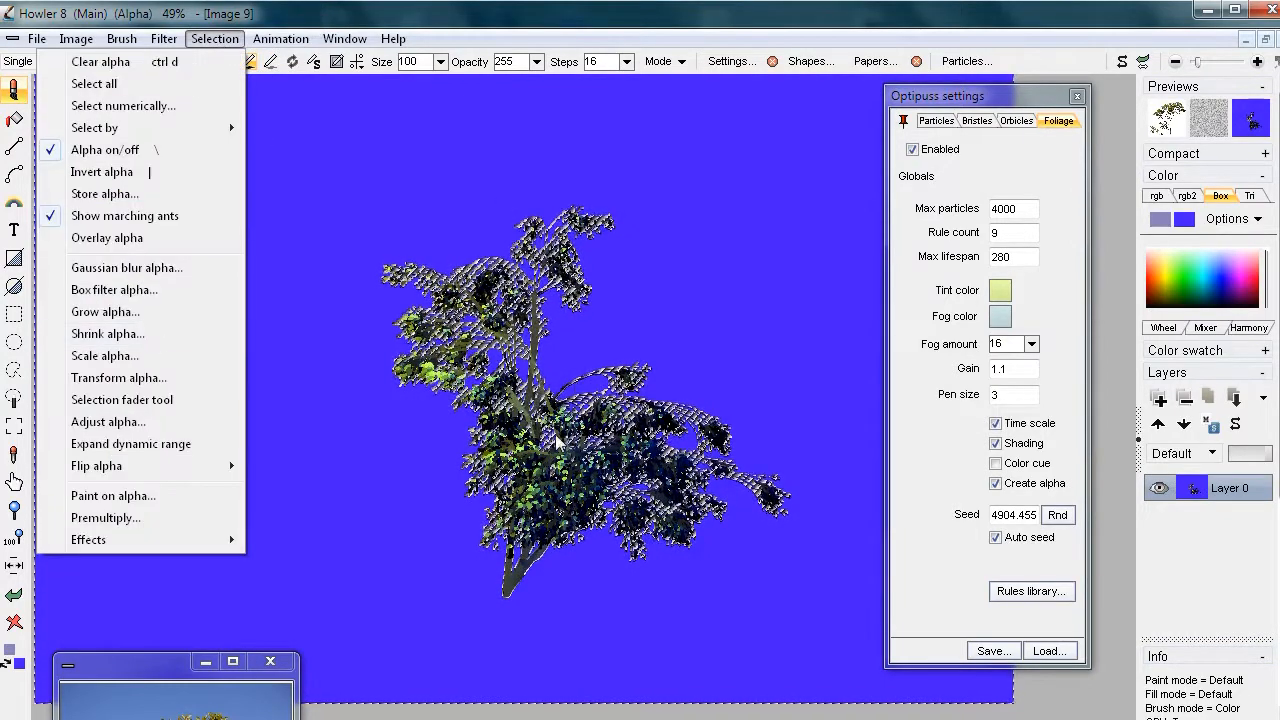
click(110, 238)
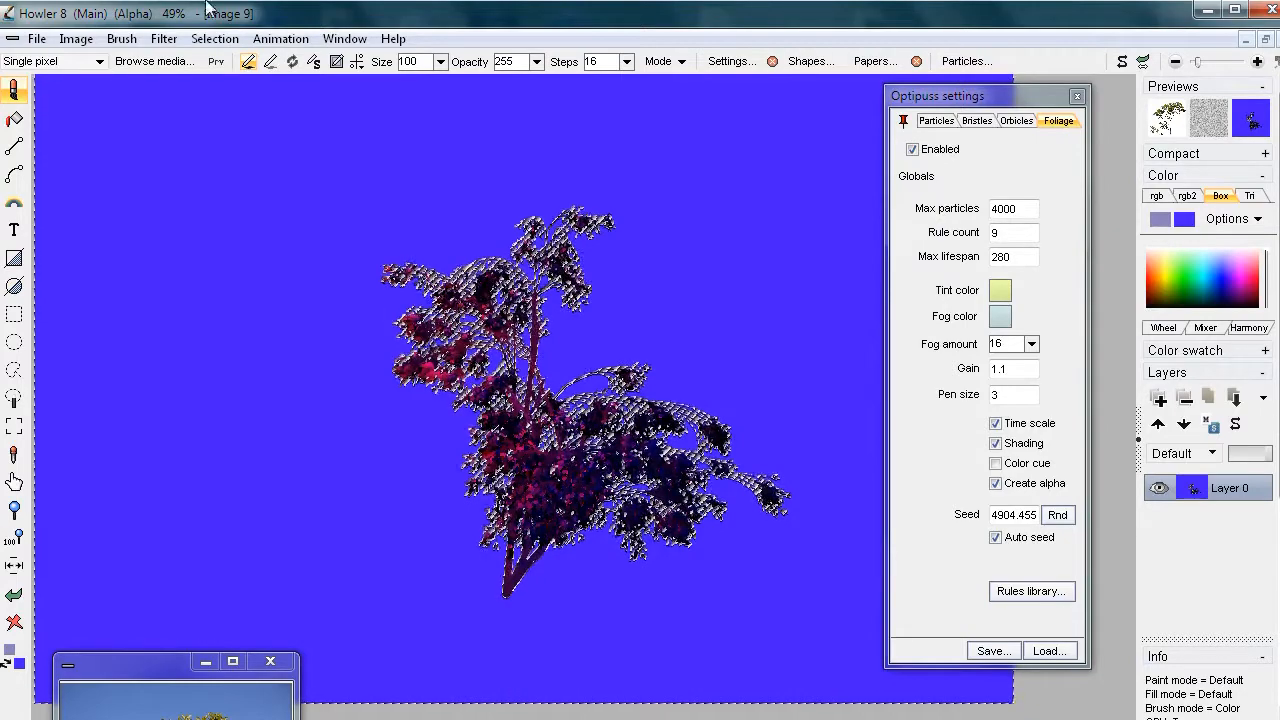
click(228, 38)
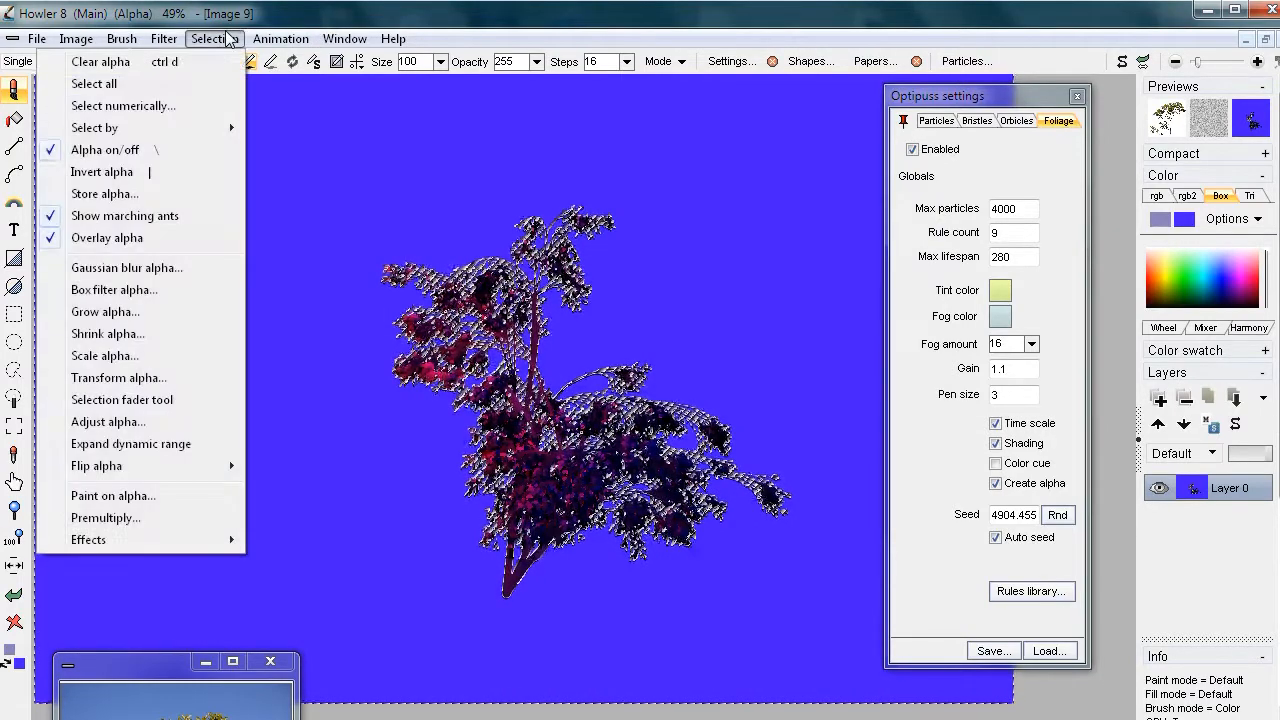
click(160, 238)
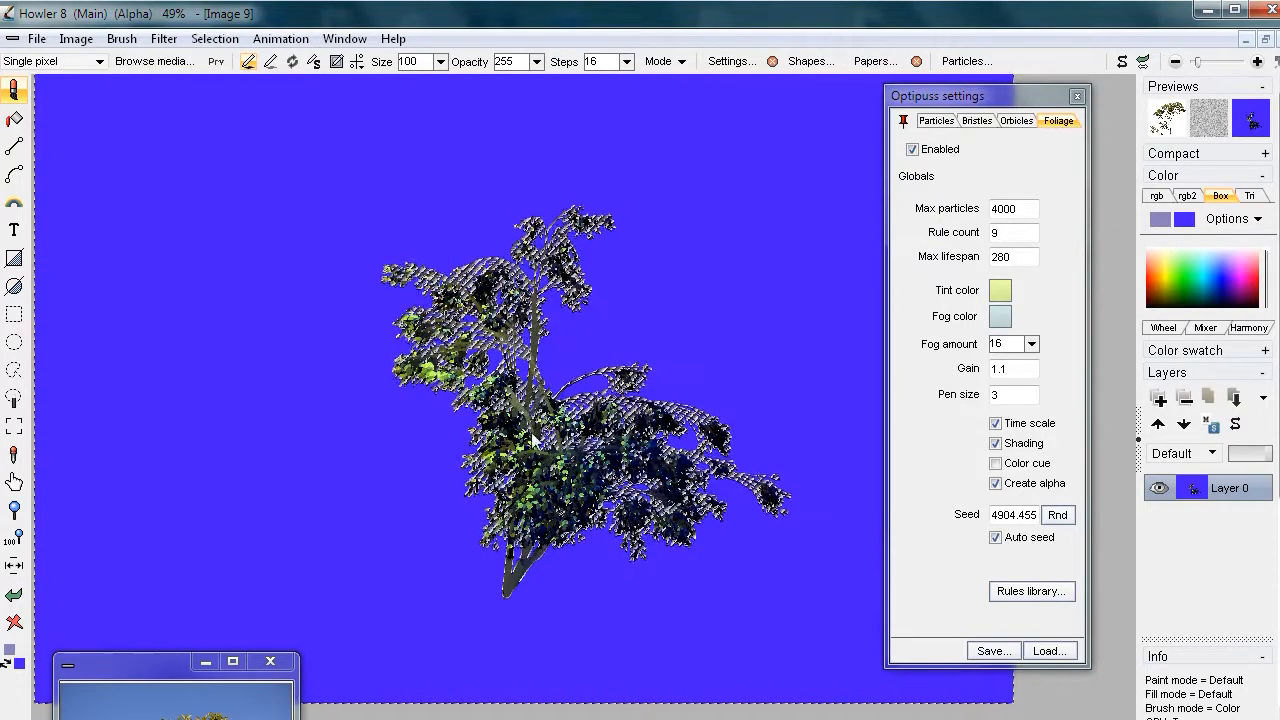
- Turn Overlay alpha back on and invert the alpha a second time
click(215, 38)
click(115, 238)
click(224, 42)
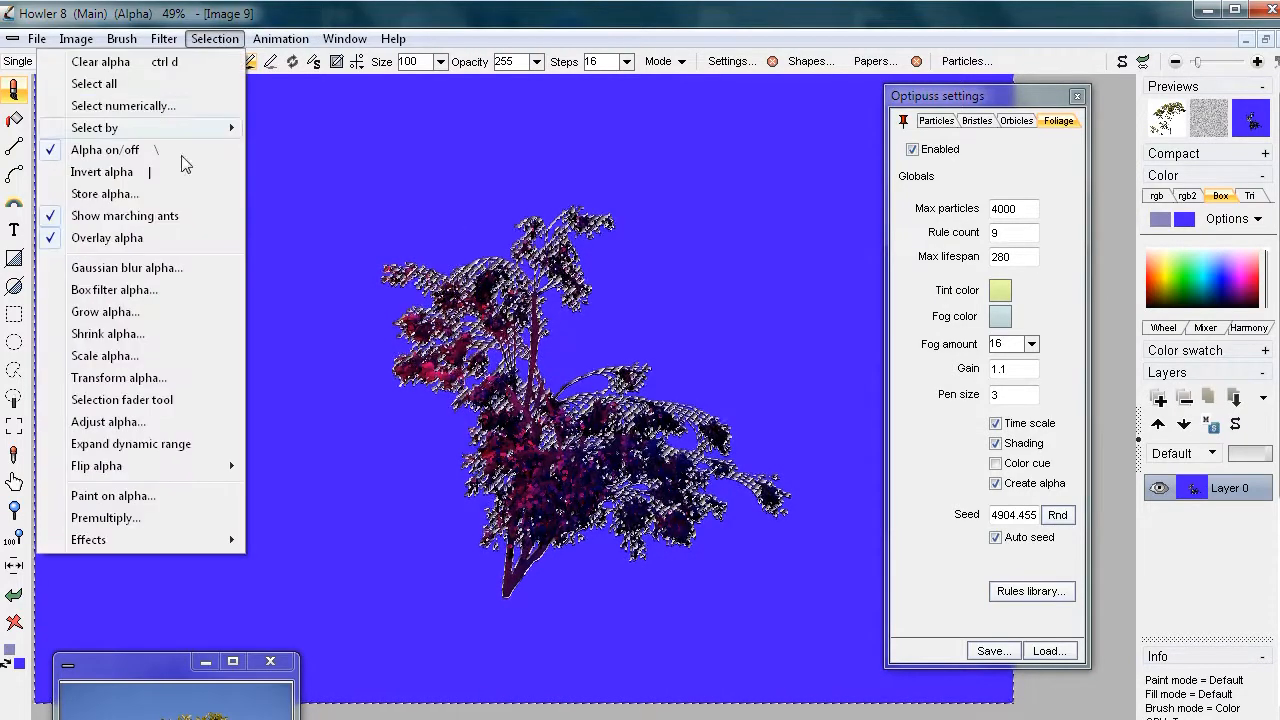
click(105, 178)
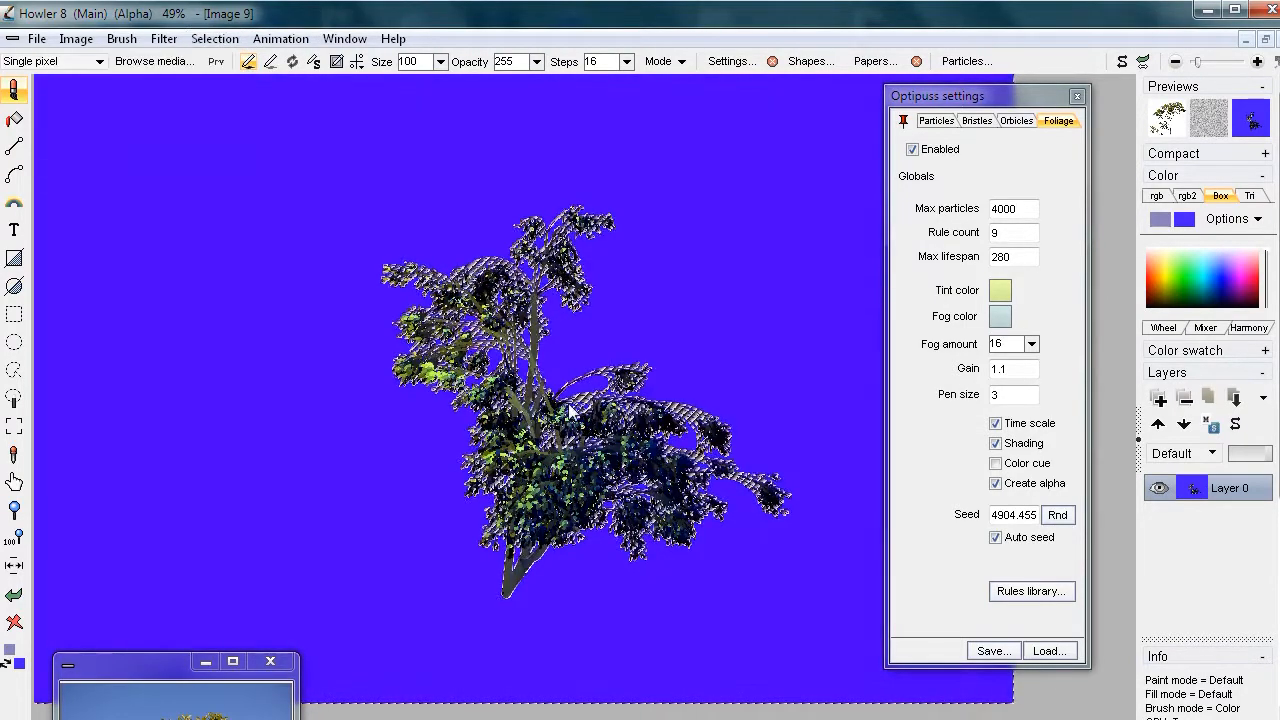
- Check the foliage tree's alpha outline up close and pick up the selected tree as a custom brush
scroll(634, 432, up, 5)
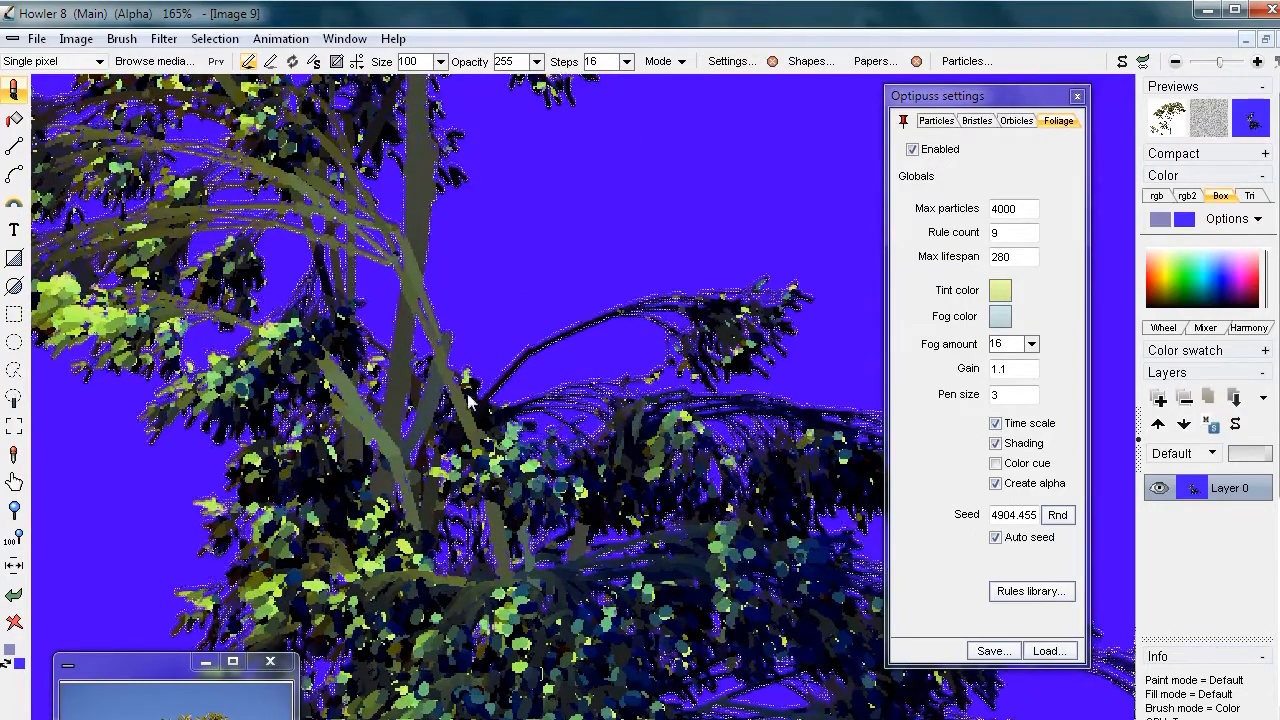
scroll(573, 388, down, 3)
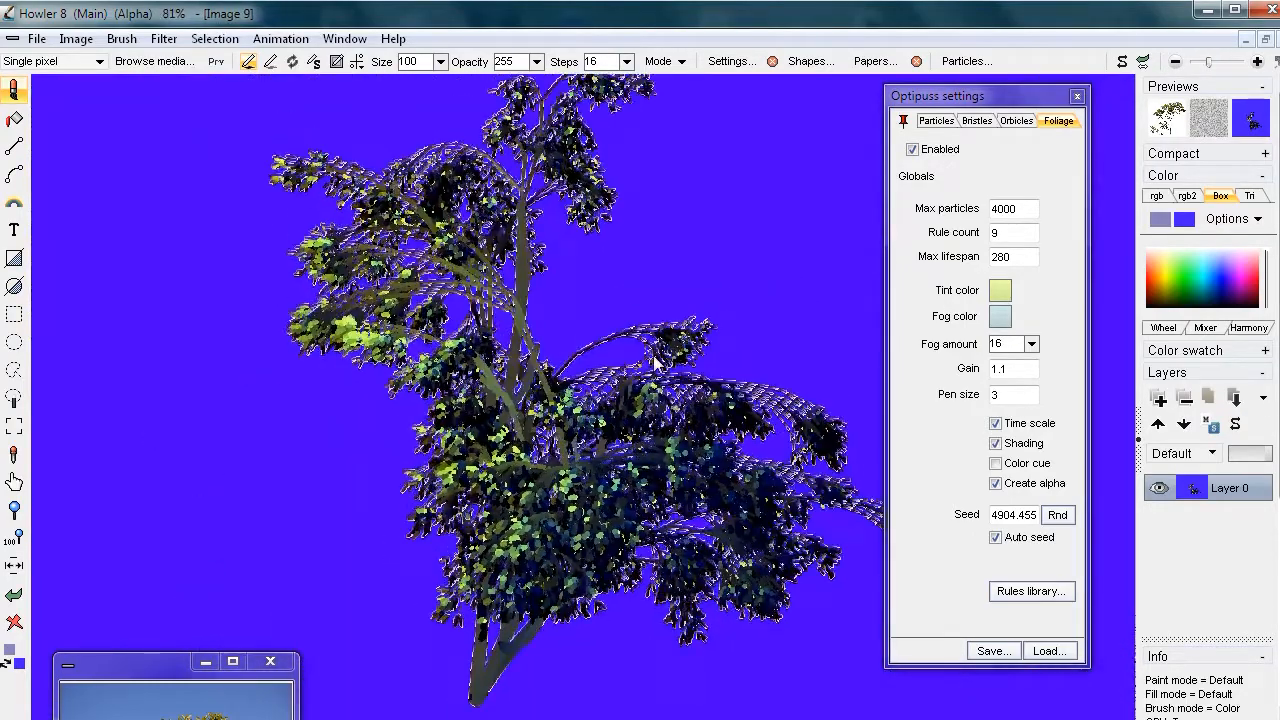
scroll(577, 373, down, 2)
scroll(578, 368, up, 1)
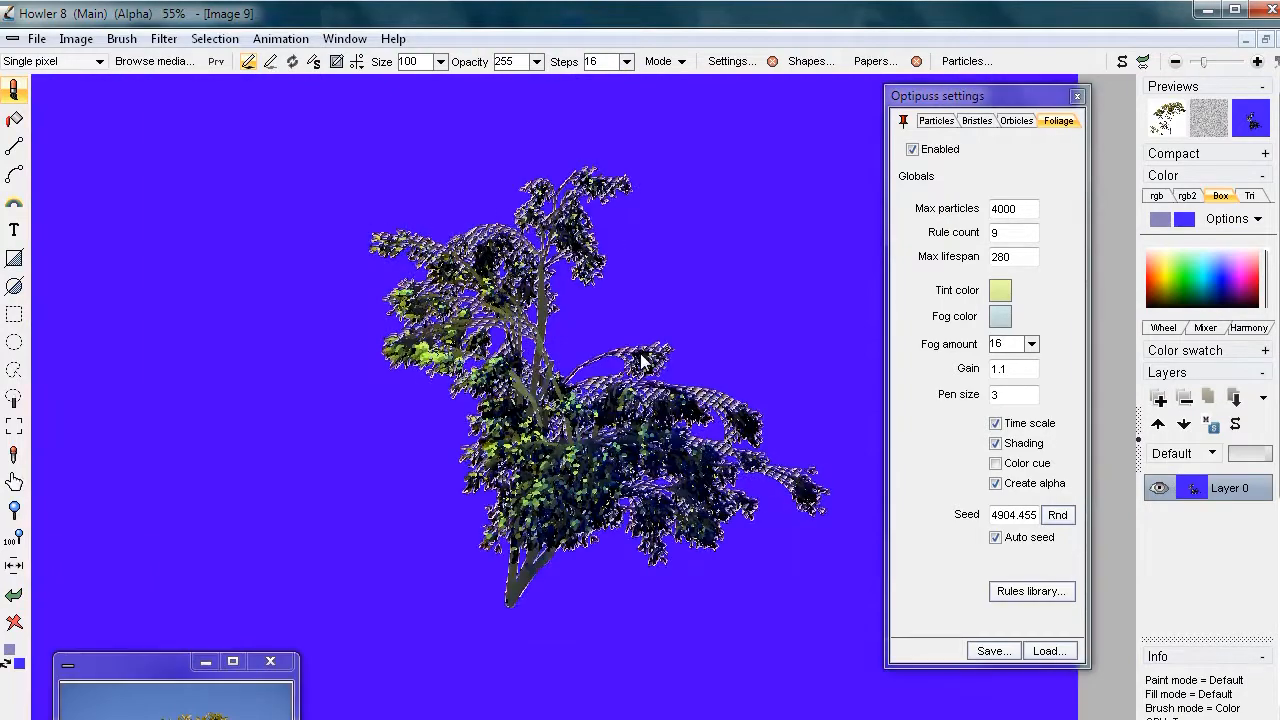
click(120, 40)
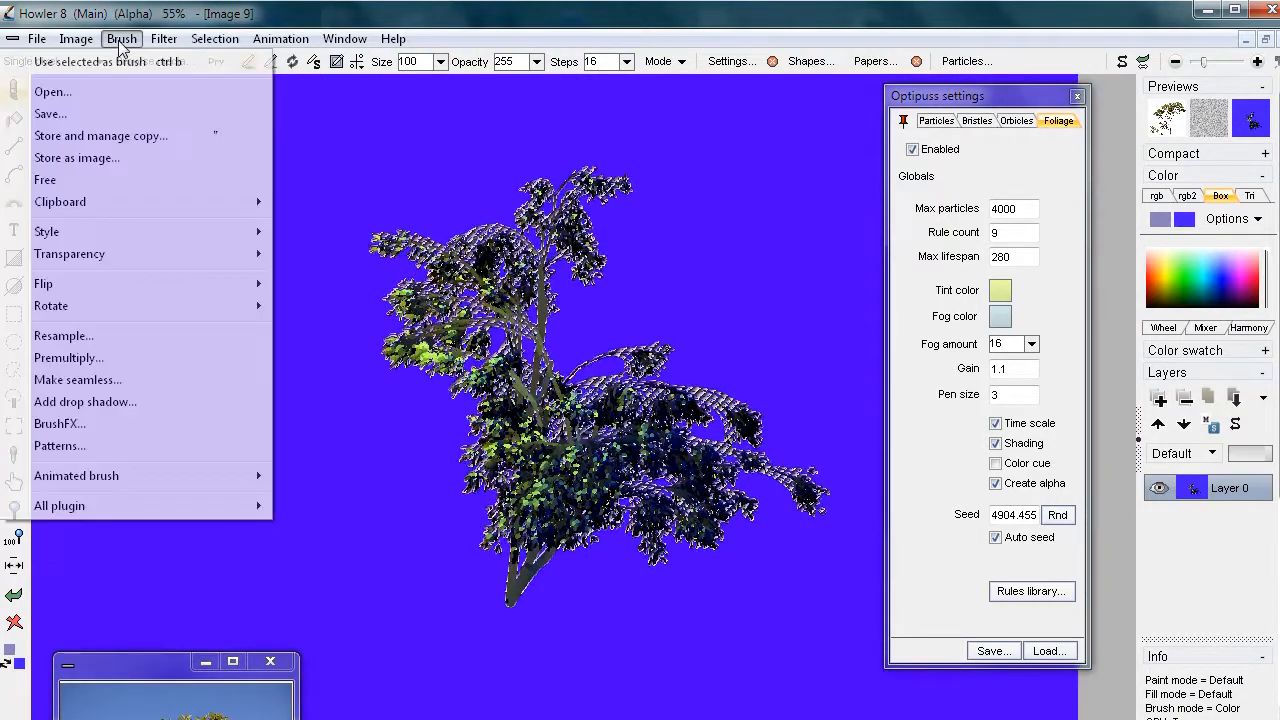